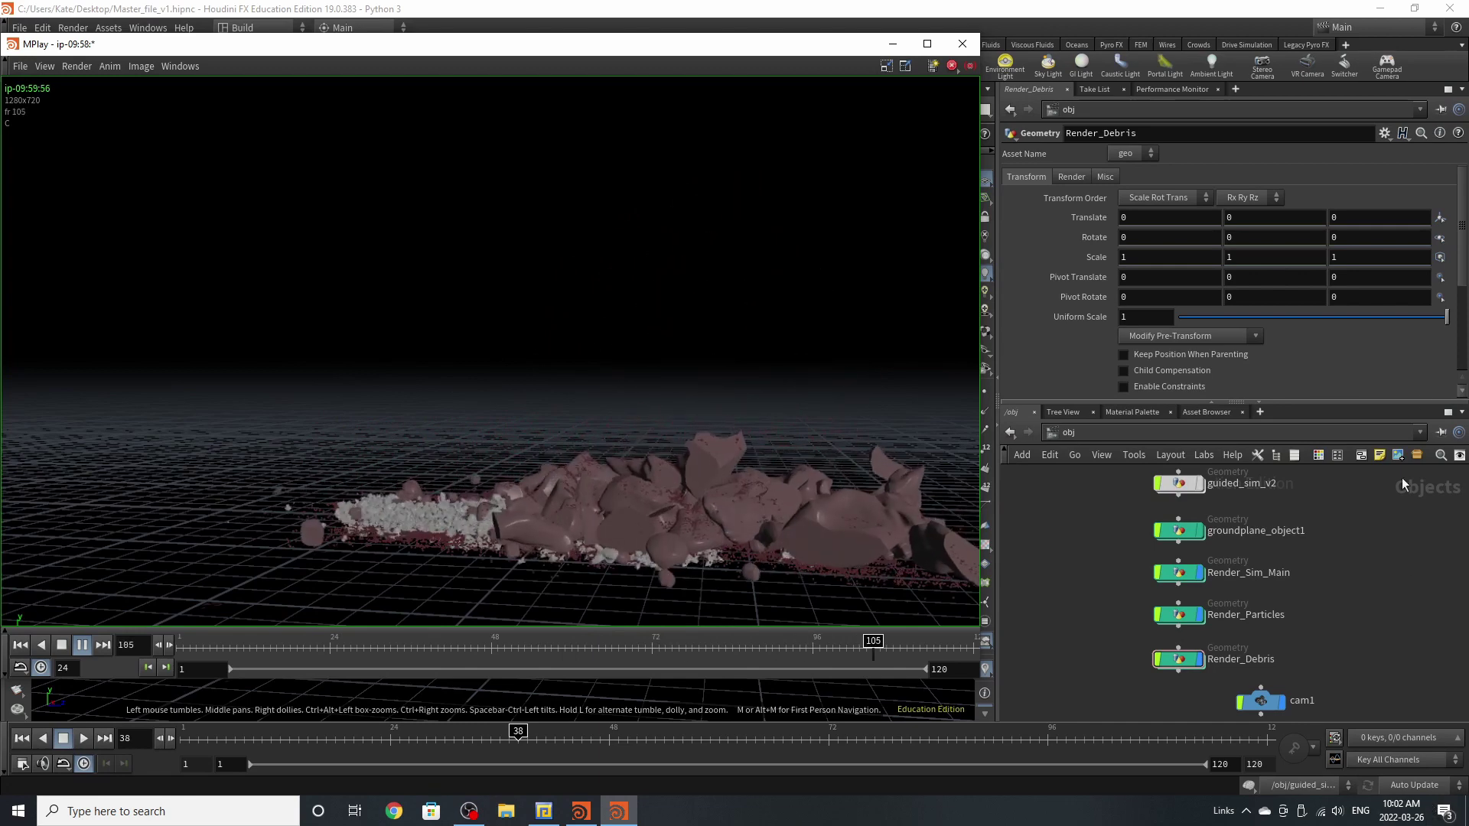
- Bring the main Houdini scene view back in front of the MPlay flipbook
{"action": "left_click", "coordinate": [1080, 506]}
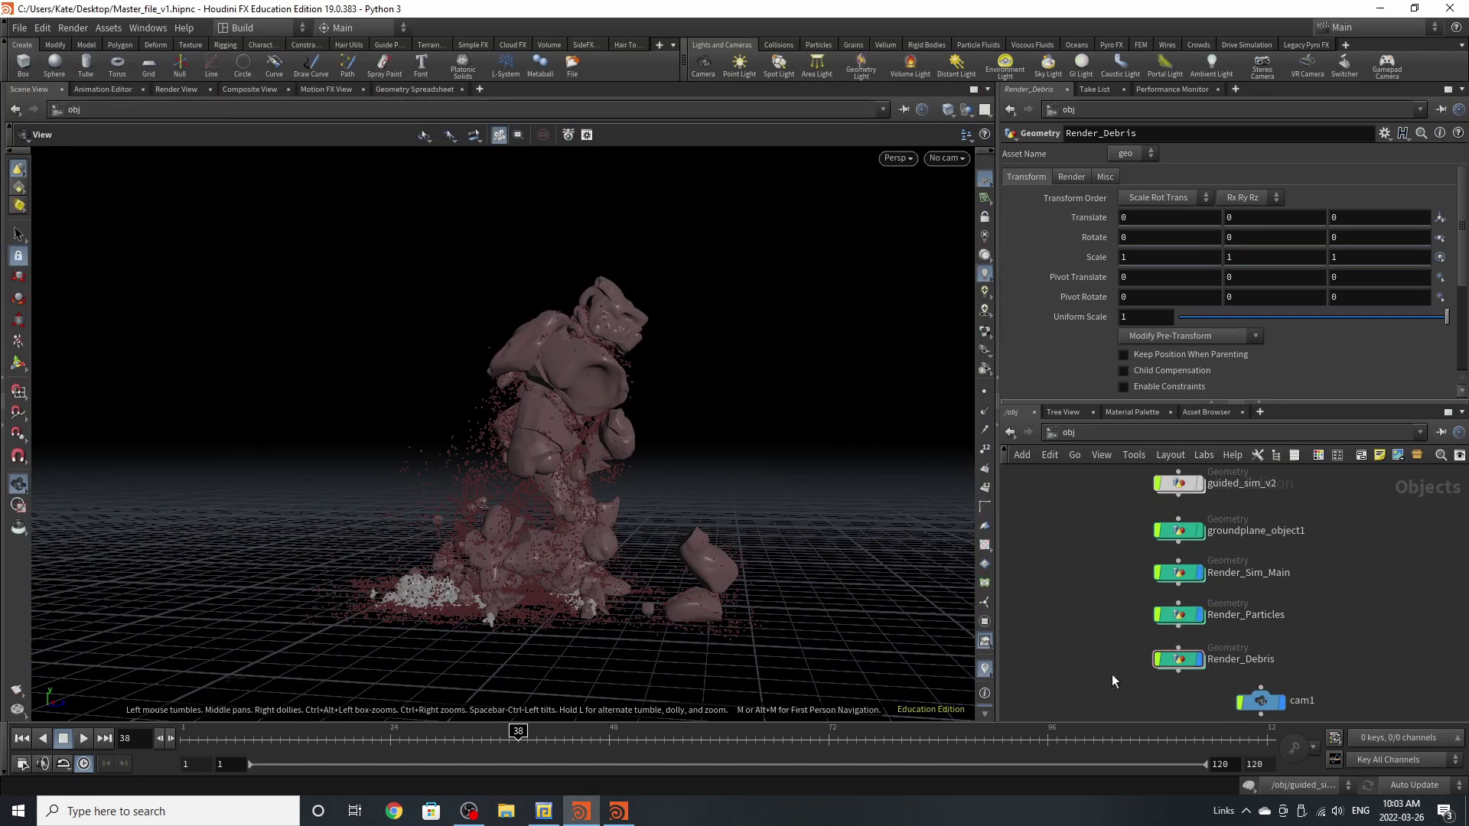
- Turn off the display flags of the three Render output objects
{"action": "left_click_drag", "start_coordinate": [1106, 680], "coordinate": [1234, 566]}
{"action": "left_click", "coordinate": [1208, 574]}
{"action": "left_click", "coordinate": [1200, 573]}
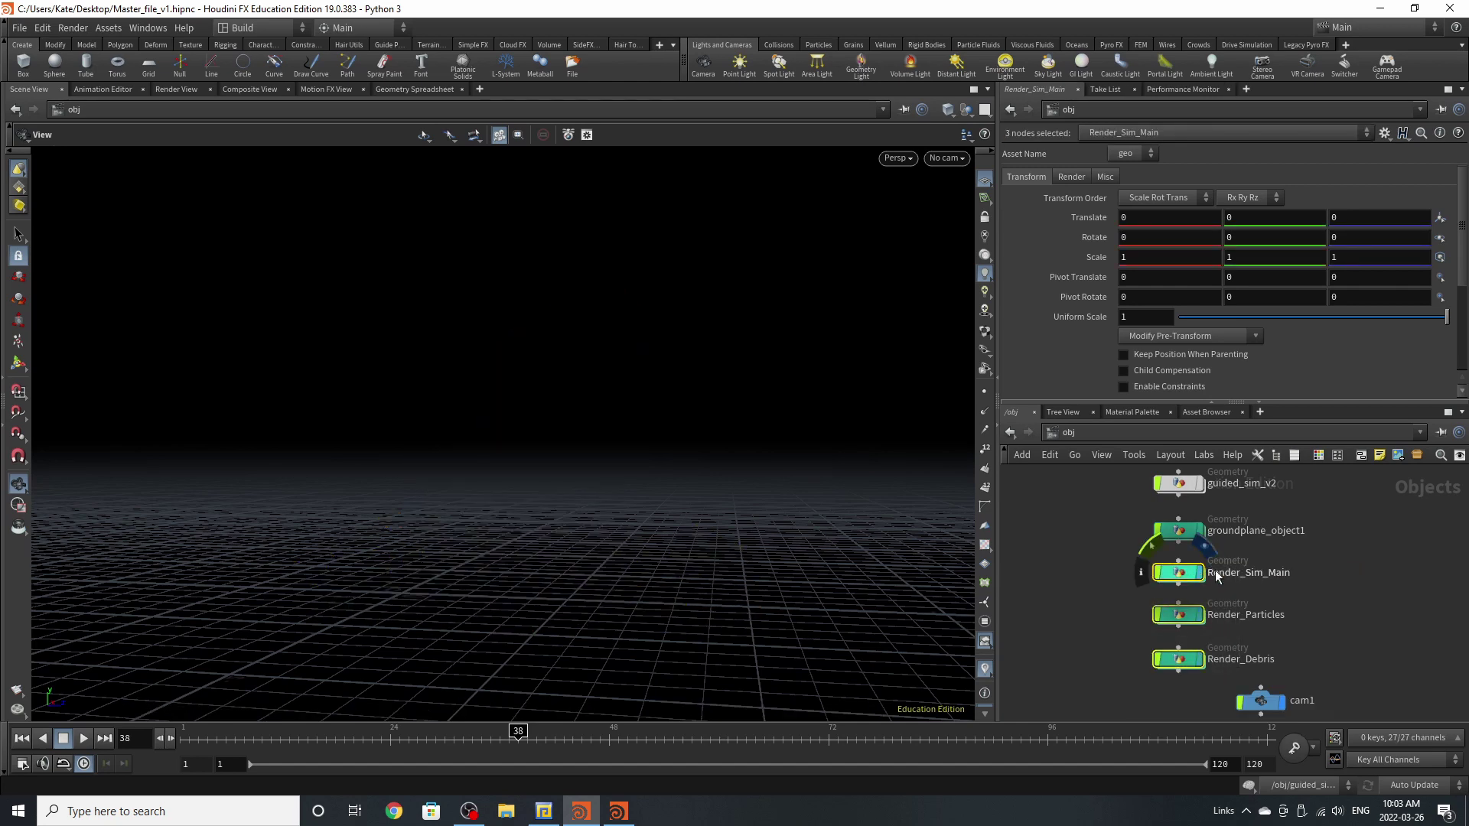
{"action": "left_click", "coordinate": [1204, 632]}
- Go inside the guided_sim_v2 network
{"action": "middle_click_drag", "start_coordinate": [1205, 627], "coordinate": [1195, 707]}
{"action": "scroll", "coordinate": [1194, 708], "scroll_direction": "up", "scroll_amount": 1}
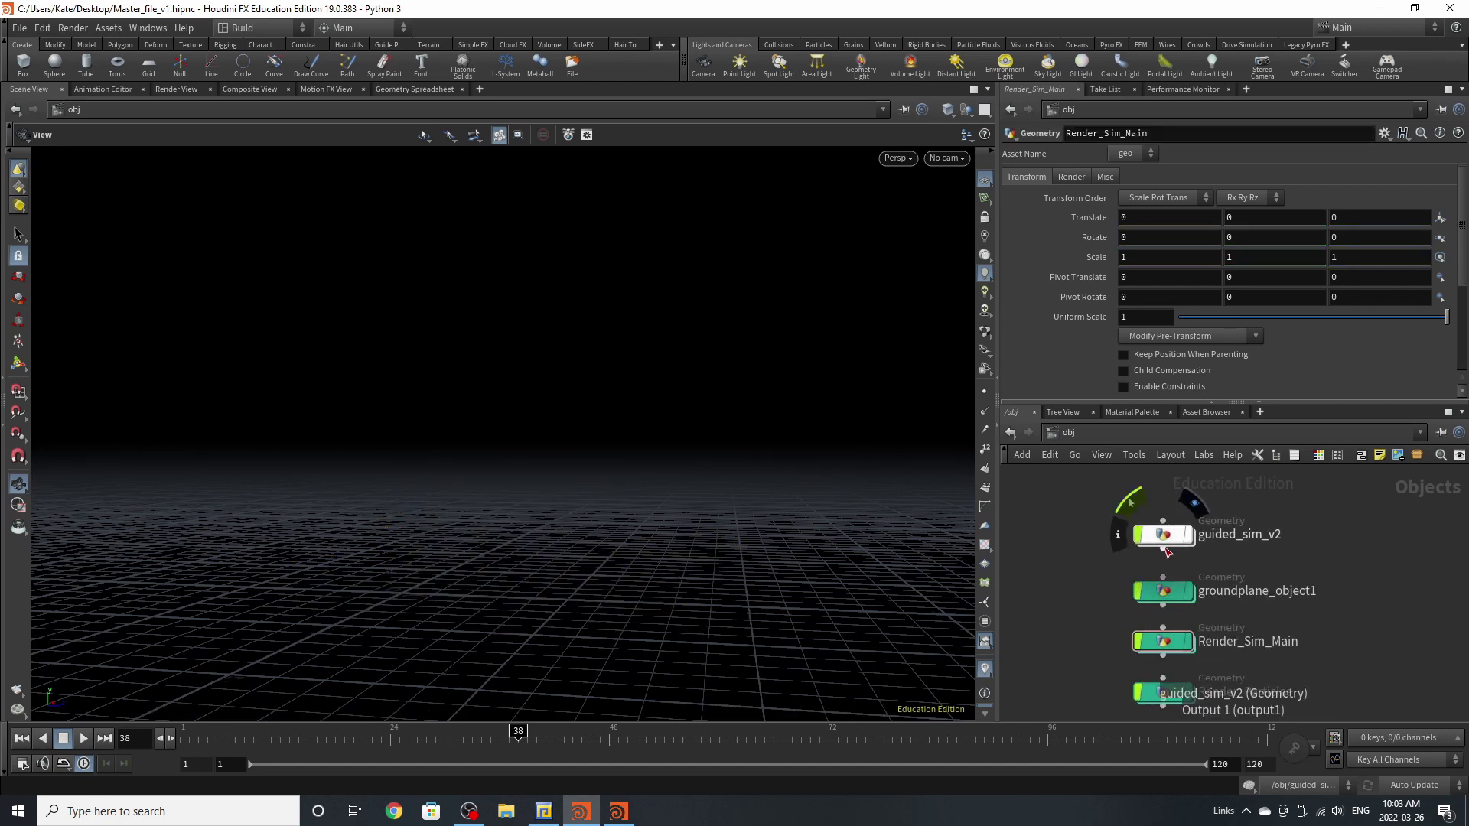
{"action": "double_click", "coordinate": [1162, 534]}
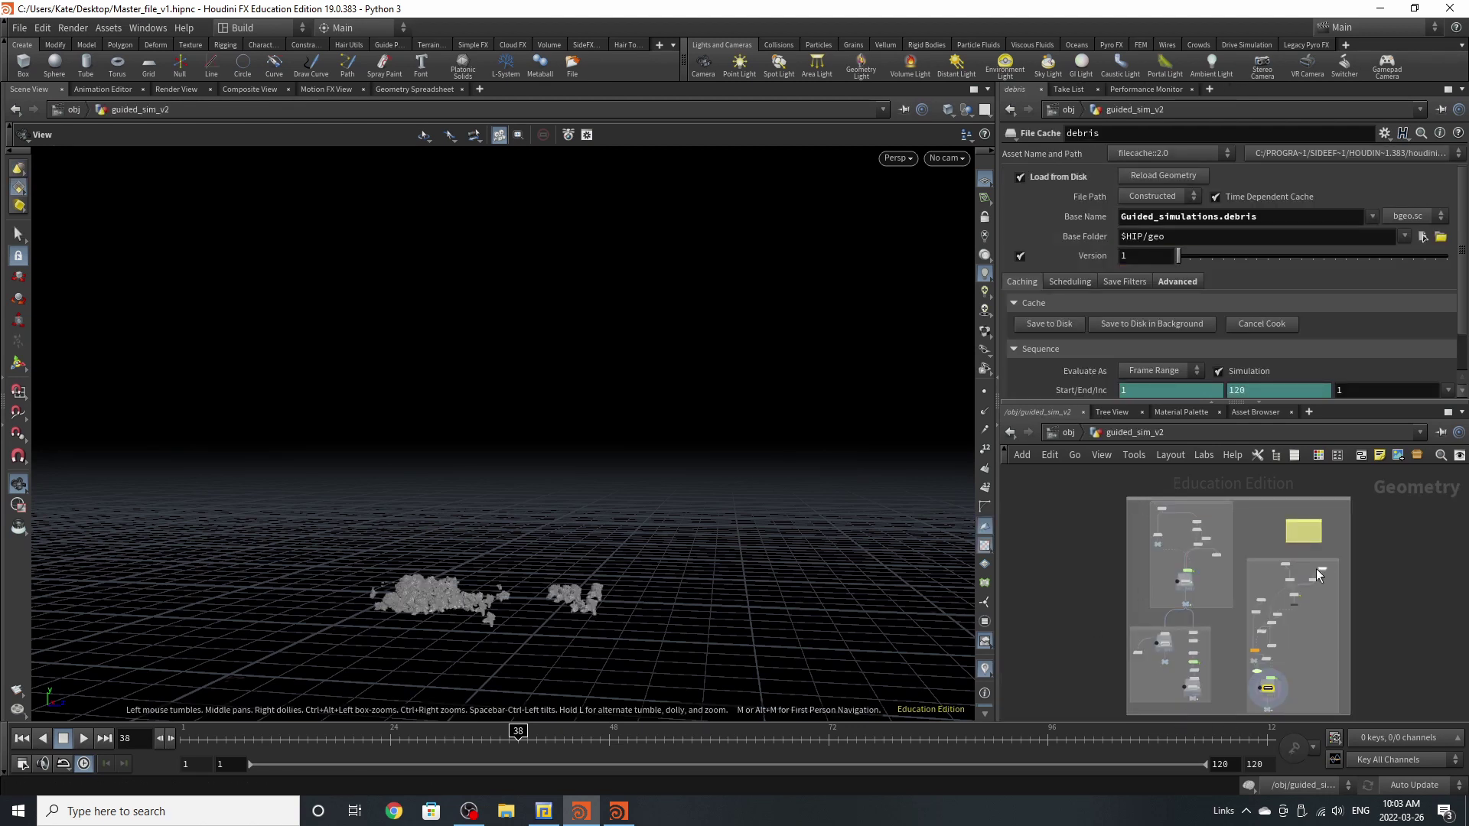
{"action": "scroll", "coordinate": [1257, 634], "scroll_direction": "up", "scroll_amount": 2}
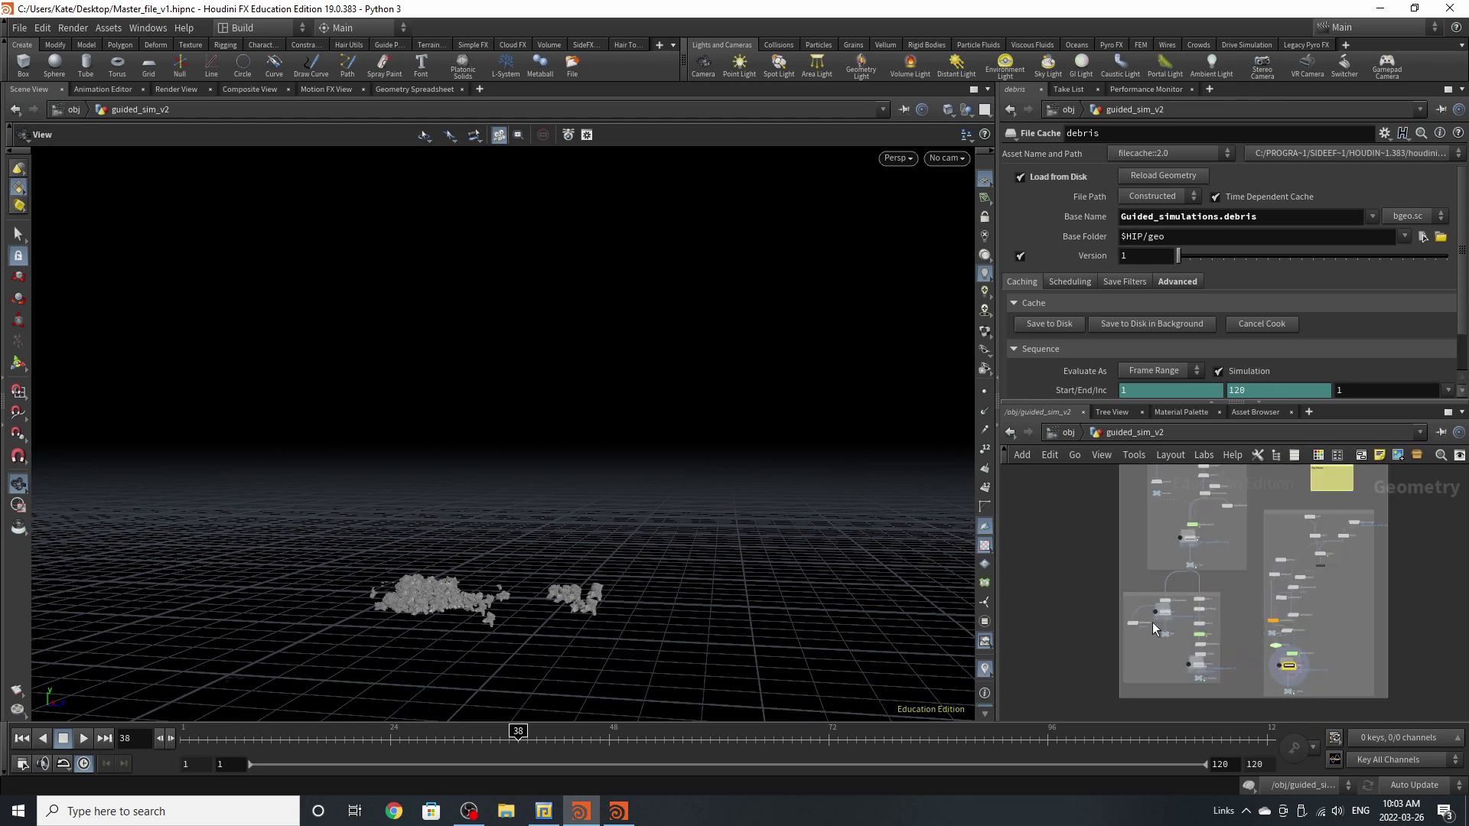
{"action": "scroll", "coordinate": [1148, 659], "scroll_direction": "up", "scroll_amount": 3}
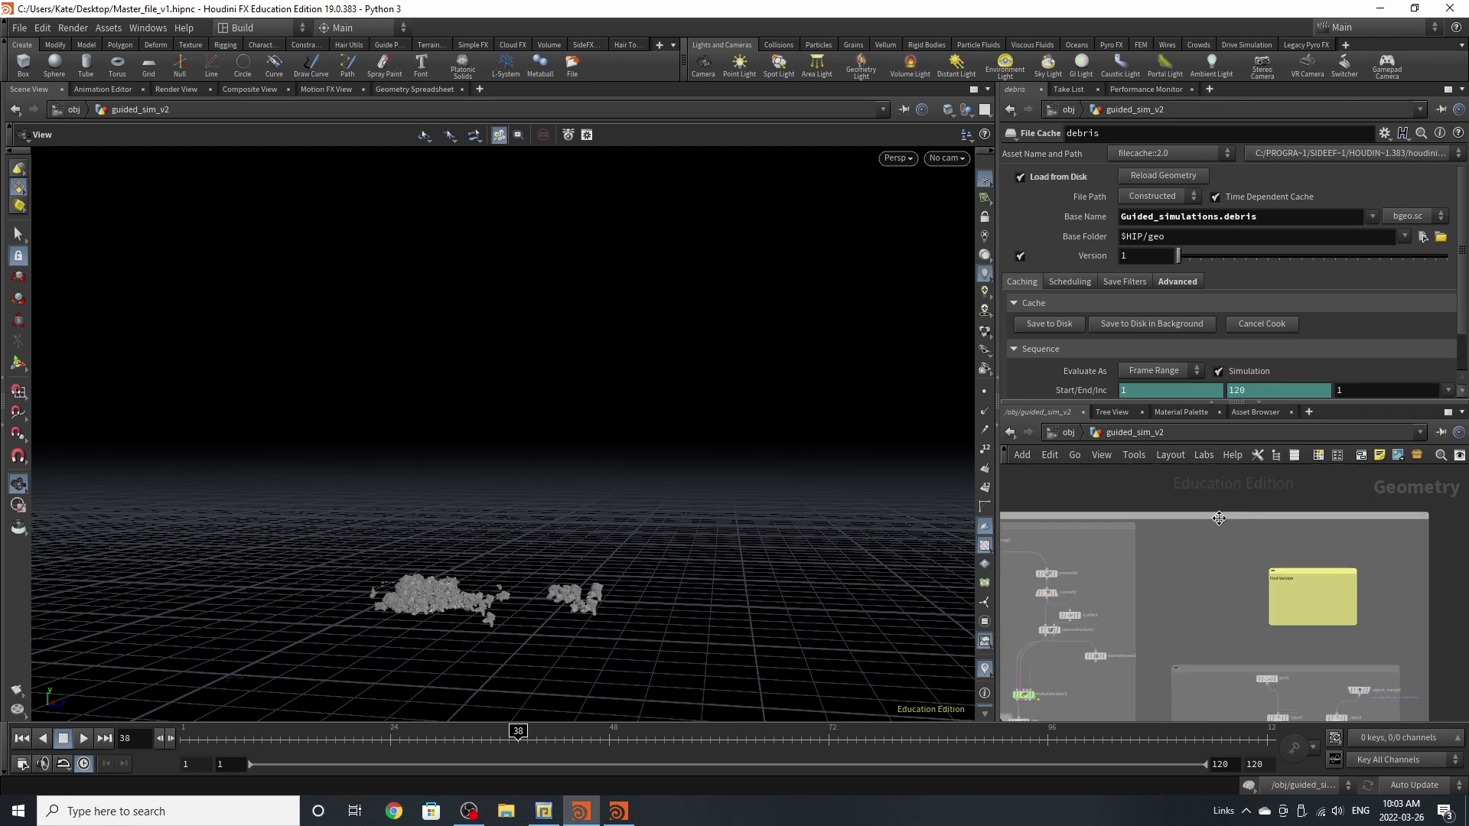
- Delete the sticky note inside guided_sim_v2
{"action": "key", "text": "Delete"}
{"action": "scroll", "coordinate": [1448, 501], "scroll_direction": "down", "scroll_amount": 2}
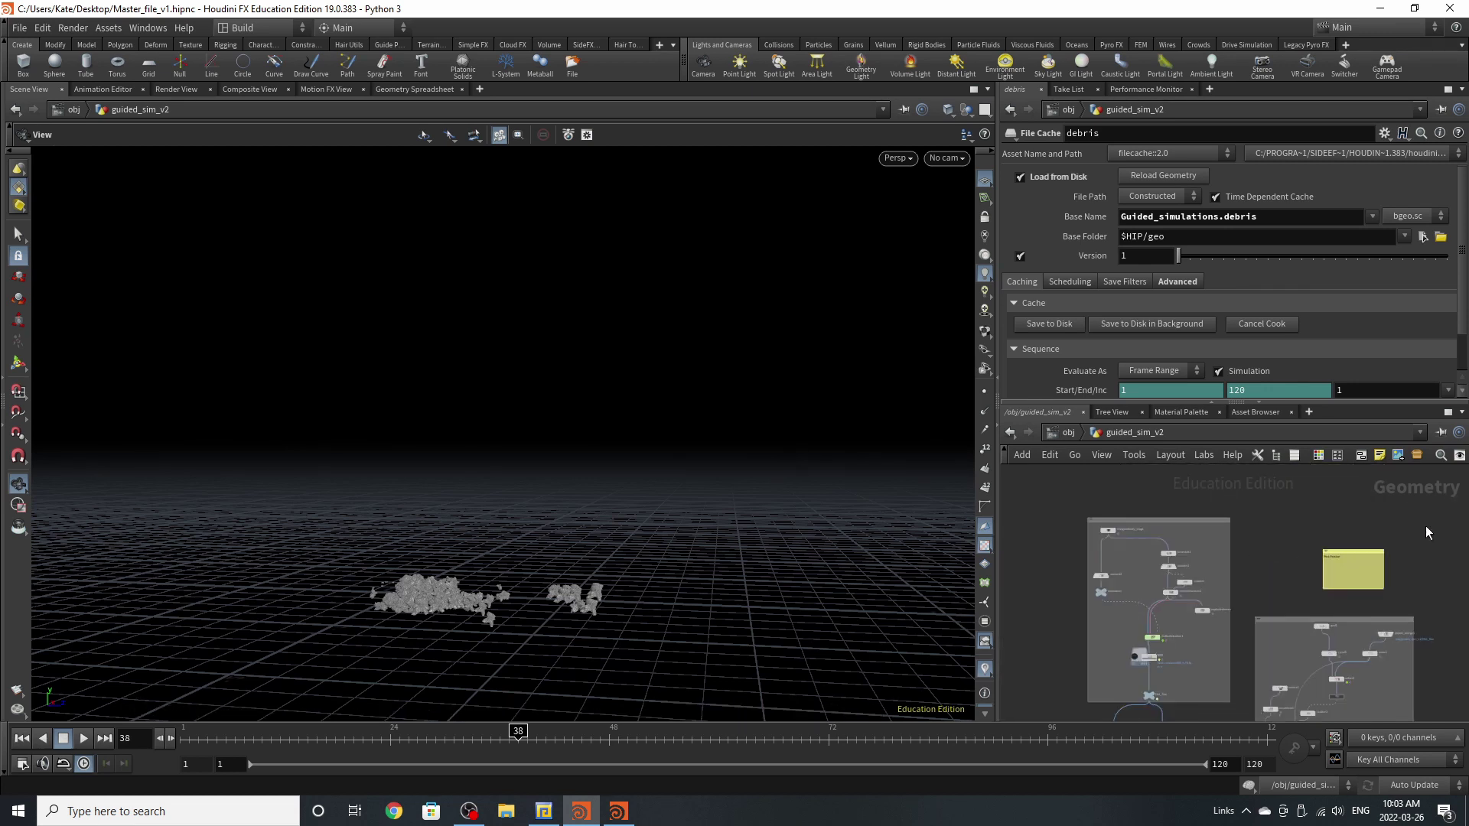
{"action": "scroll", "coordinate": [1353, 546], "scroll_direction": "up", "scroll_amount": 2}
{"action": "left_click", "coordinate": [1352, 550]}
{"action": "key", "text": "Delete"}
{"action": "scroll", "coordinate": [1385, 547], "scroll_direction": "down", "scroll_amount": 2}
{"action": "scroll", "coordinate": [1182, 542], "scroll_direction": "up", "scroll_amount": 5}
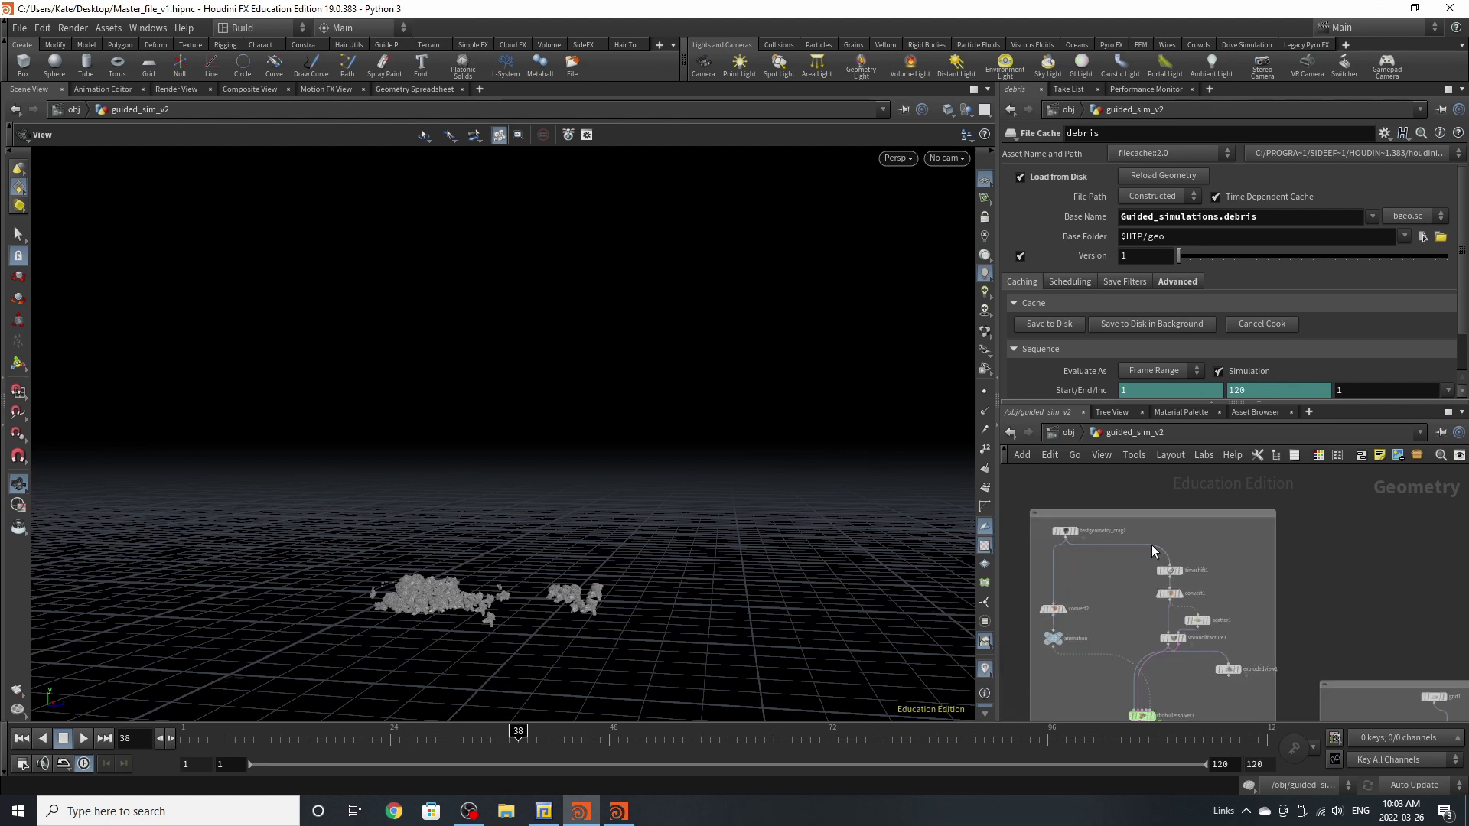
{"action": "scroll", "coordinate": [1419, 508], "scroll_direction": "down", "scroll_amount": 4}
{"action": "scroll", "coordinate": [1378, 537], "scroll_direction": "up", "scroll_amount": 3}
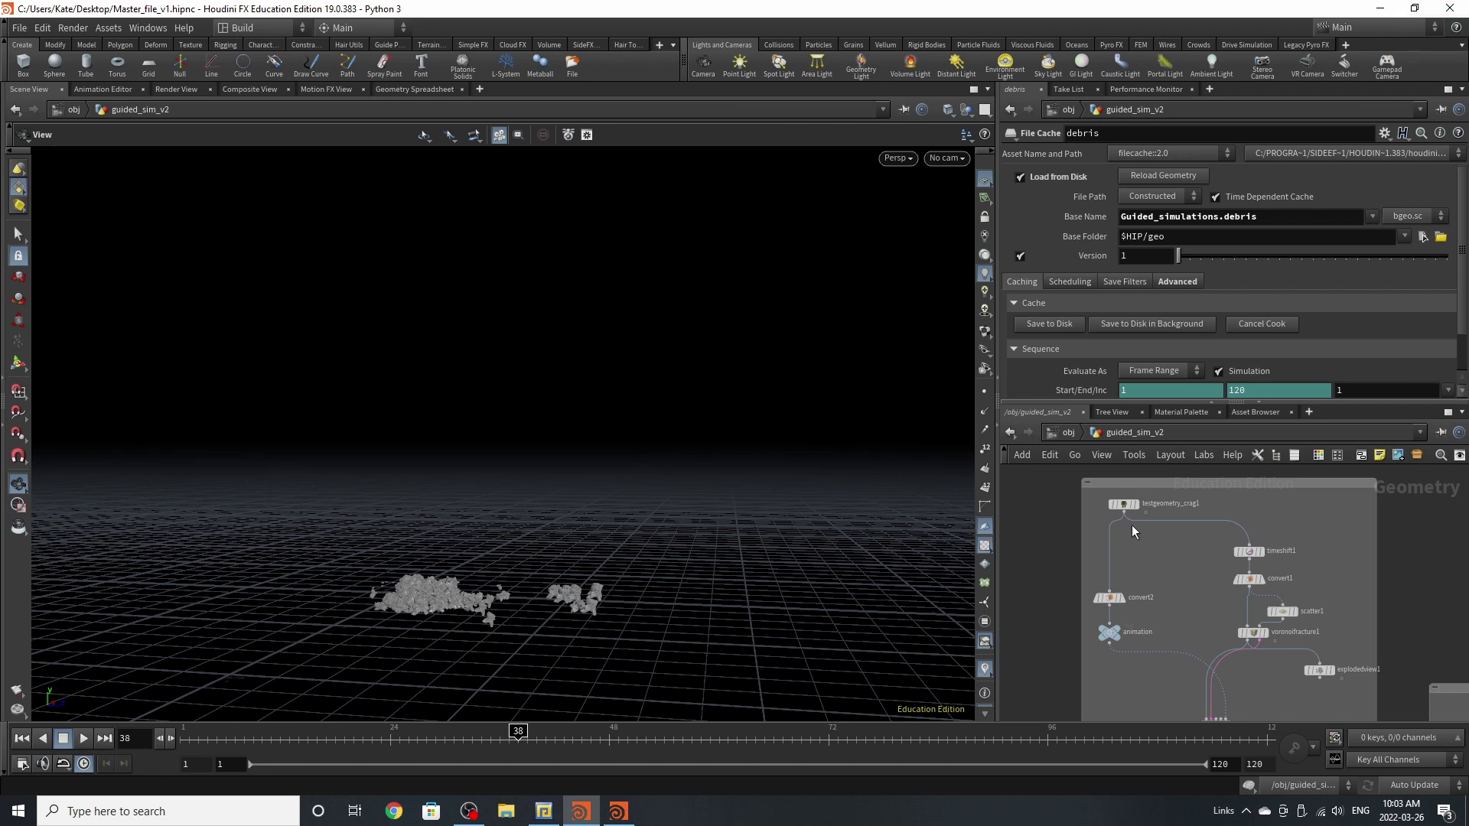
{"action": "mouse_move", "coordinate": [1139, 517]}
- Display testgeometry_crag1 and scrub the timeline back to frame 1
{"action": "left_click", "coordinate": [1140, 508]}
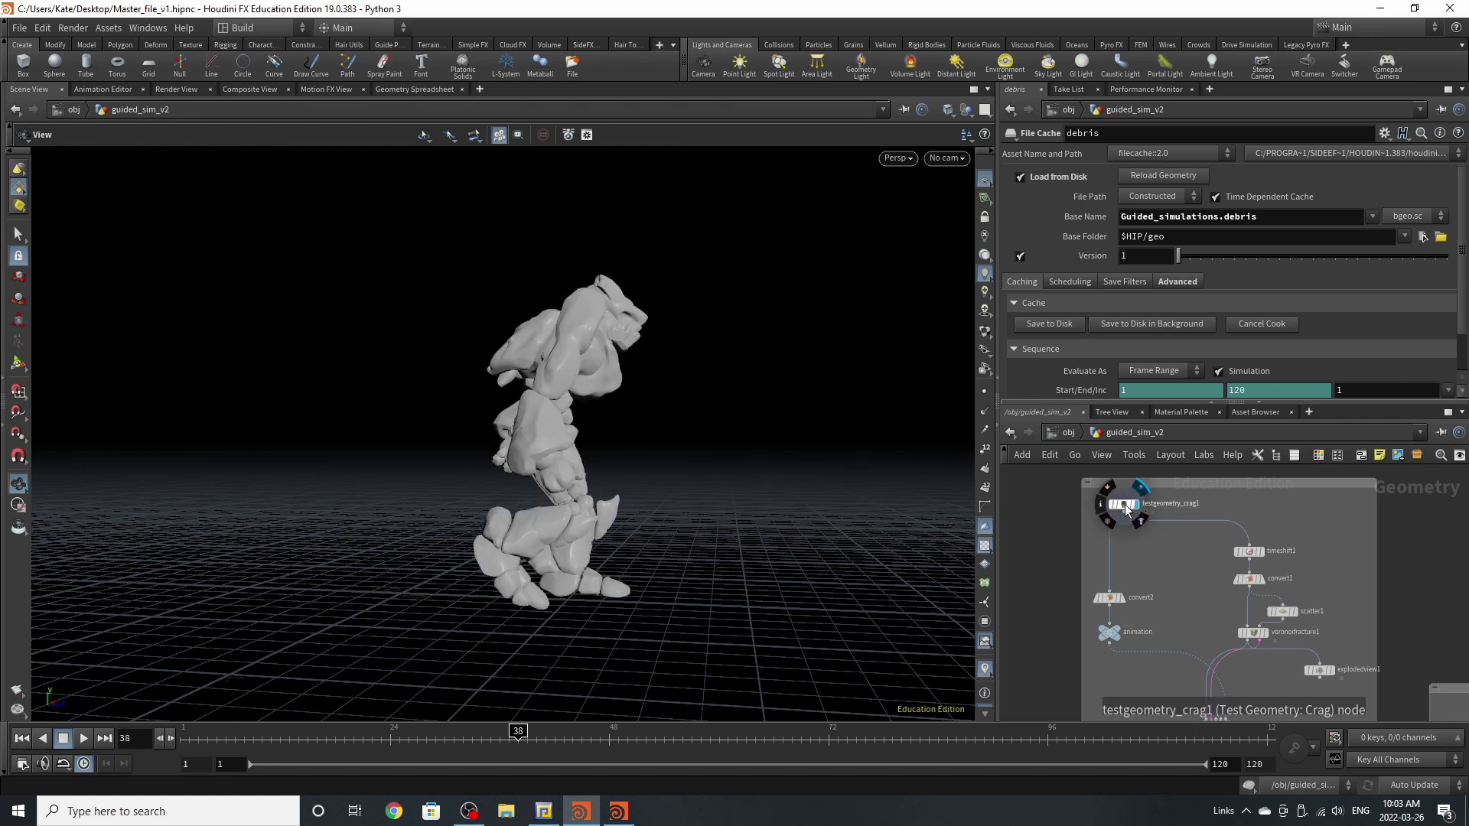
{"action": "left_click", "coordinate": [1126, 507]}
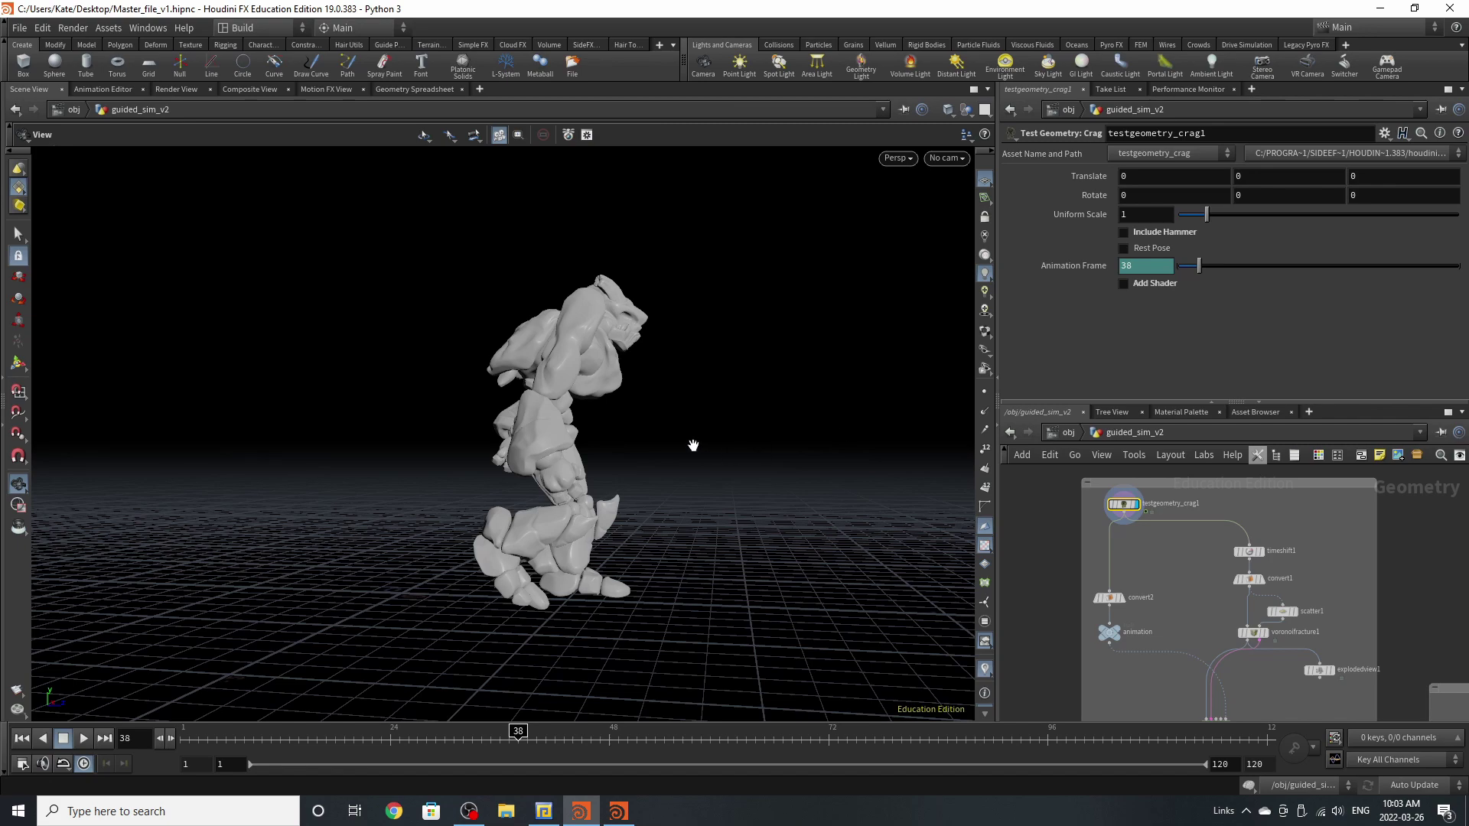
{"action": "left_click", "coordinate": [426, 740]}
{"action": "left_click_drag", "start_coordinate": [443, 740], "coordinate": [189, 741]}
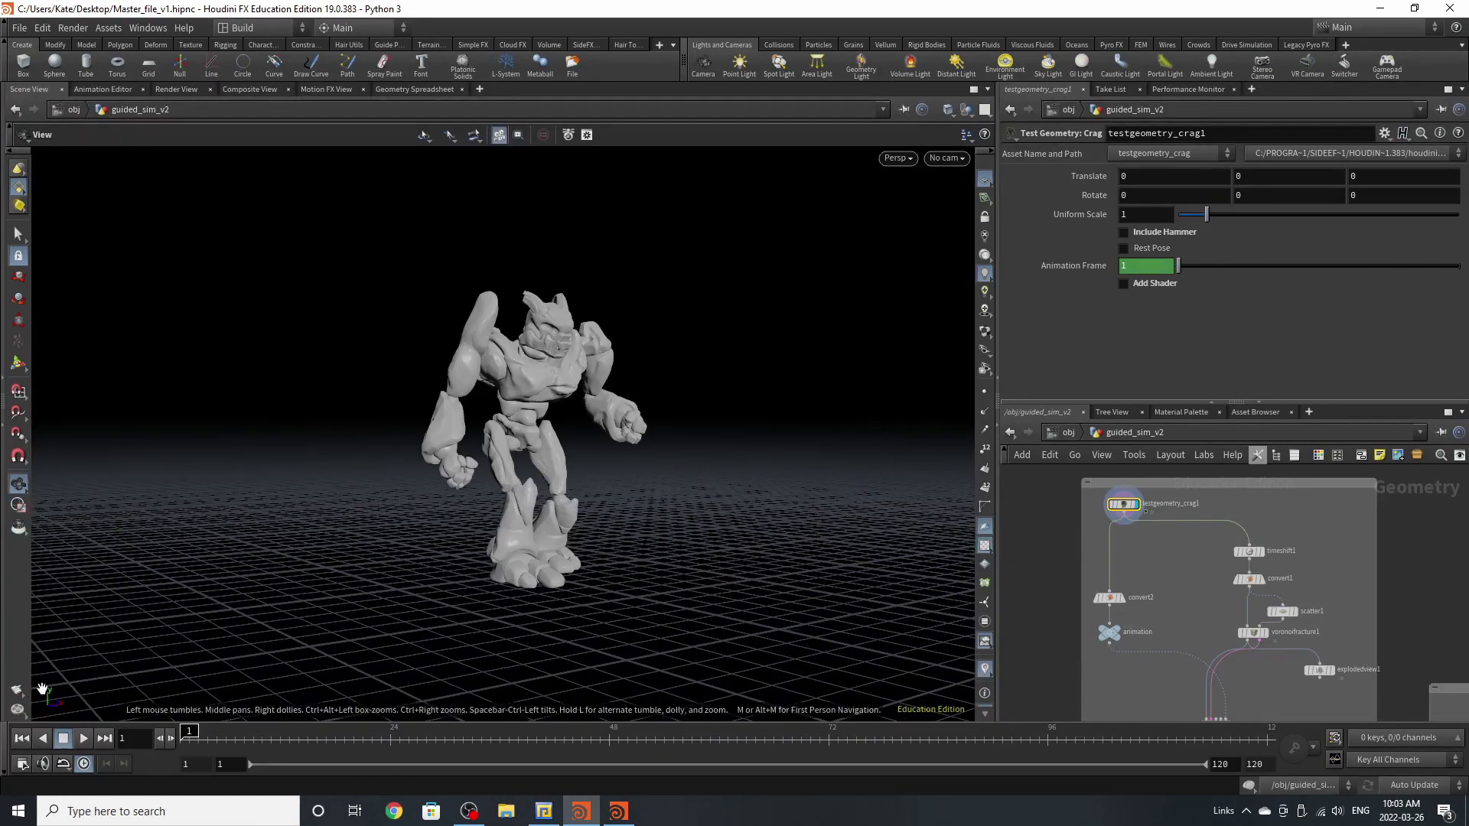
- Toggle the Crag's Add Shader on, then off again, leaving it untextured
{"action": "left_click", "coordinate": [1154, 284]}
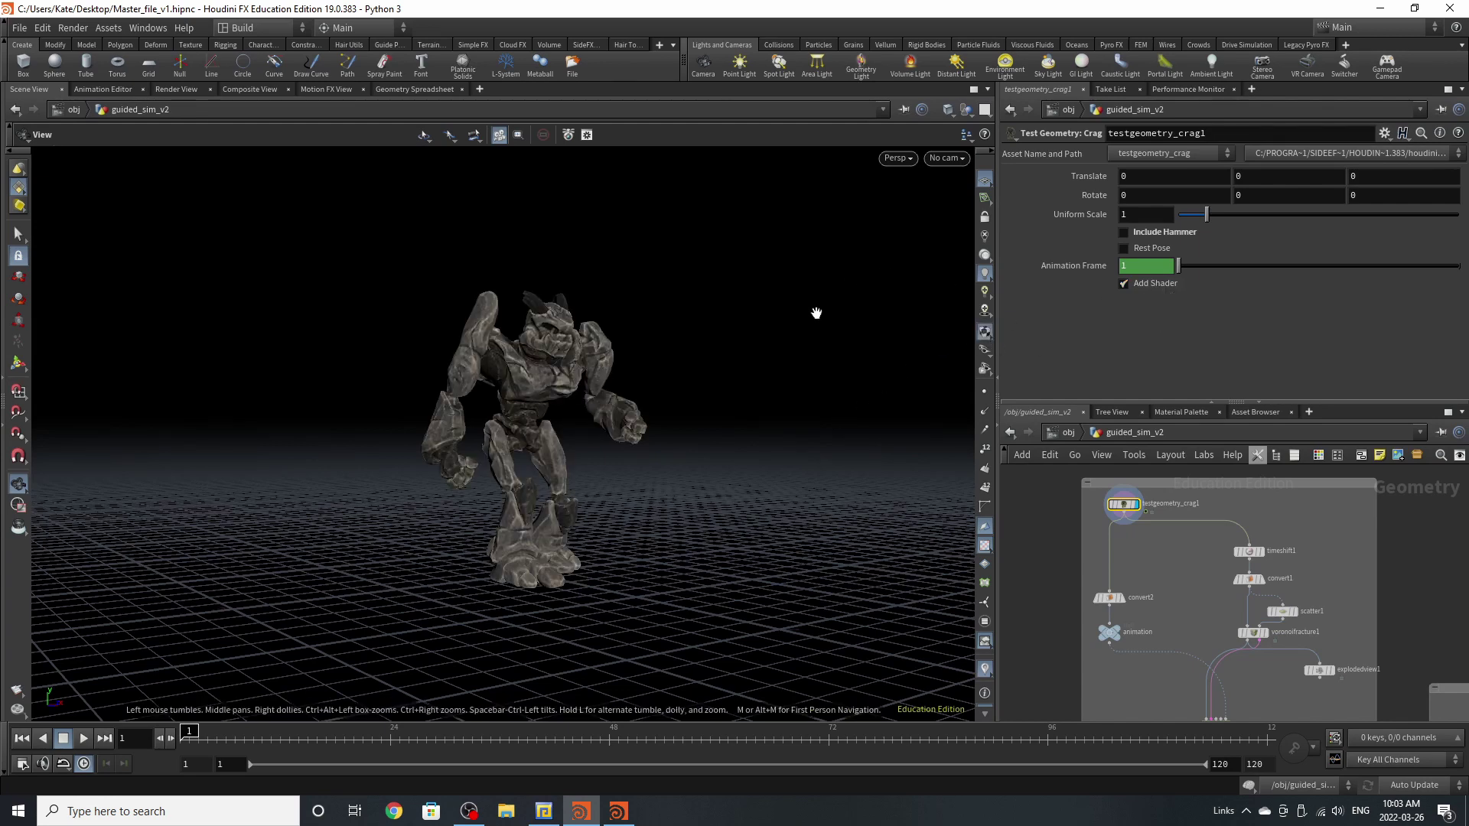
{"action": "left_click", "coordinate": [984, 350]}
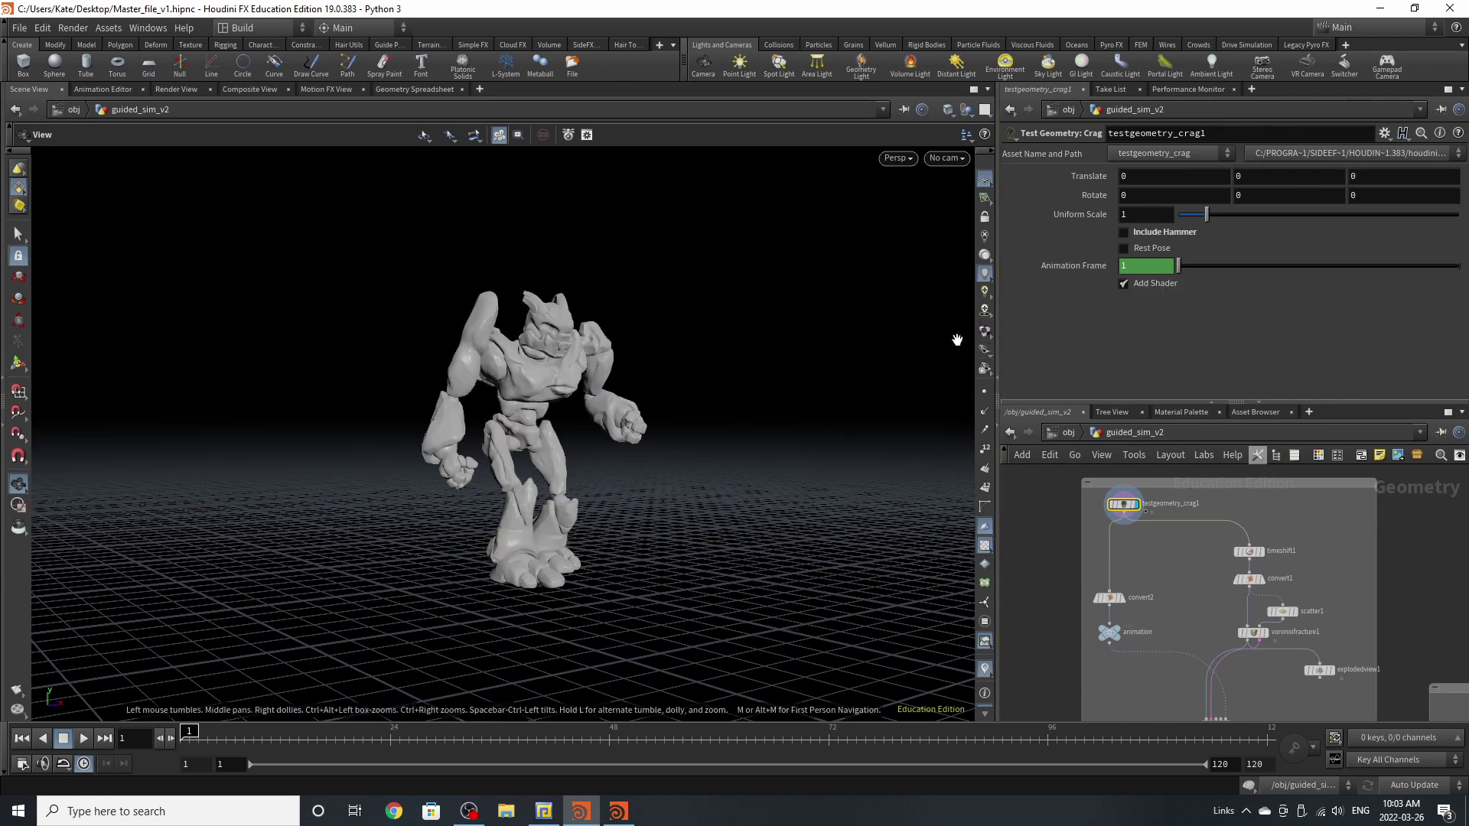
{"action": "left_click", "coordinate": [1147, 285]}
{"action": "scroll", "coordinate": [1116, 635], "scroll_direction": "up", "scroll_amount": 3}
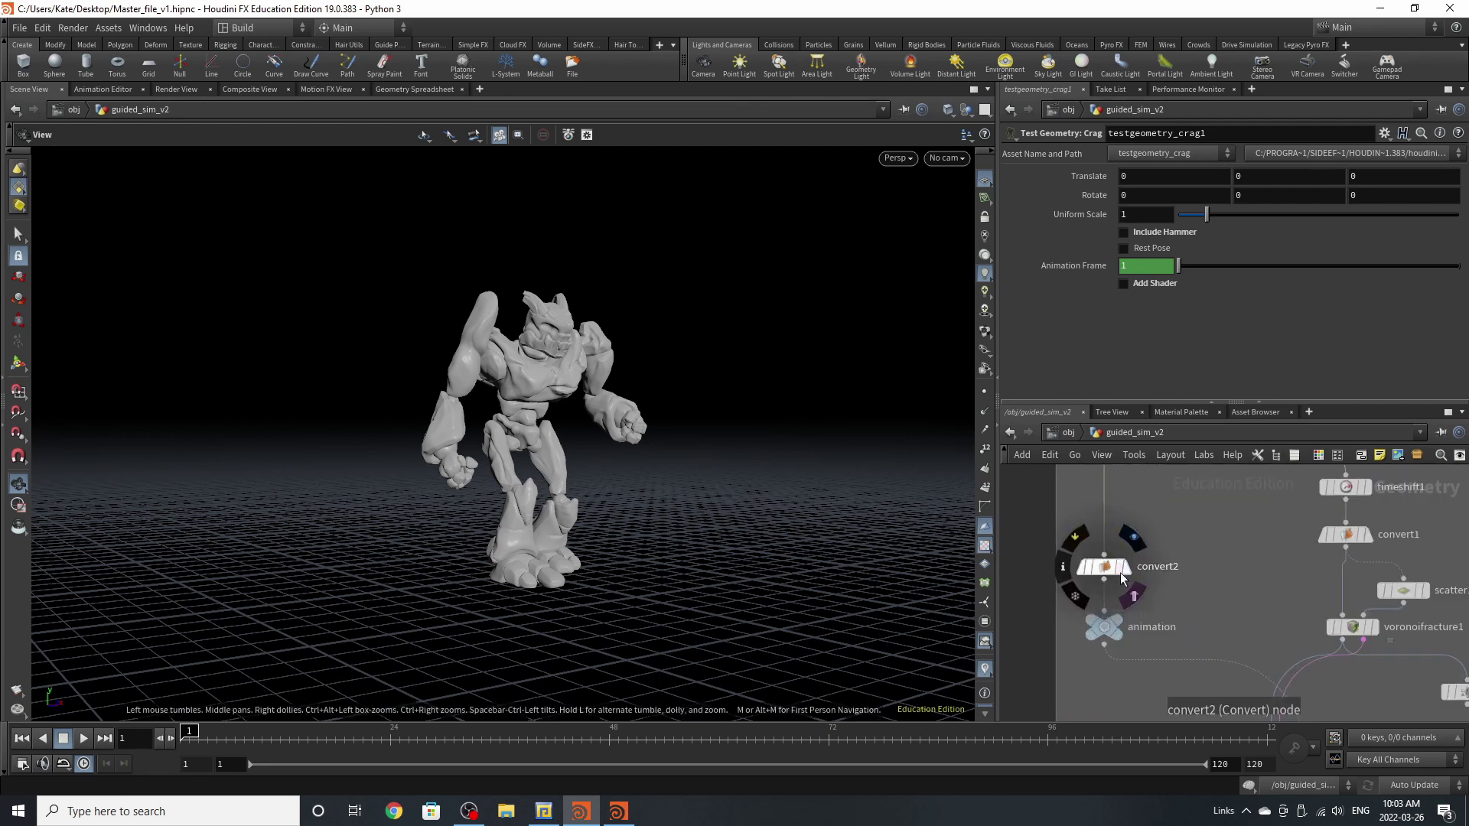
- Display convert2's polygon Crag and orbit to a low front view
{"action": "left_click", "coordinate": [1128, 567]}
{"action": "left_click", "coordinate": [1096, 567]}
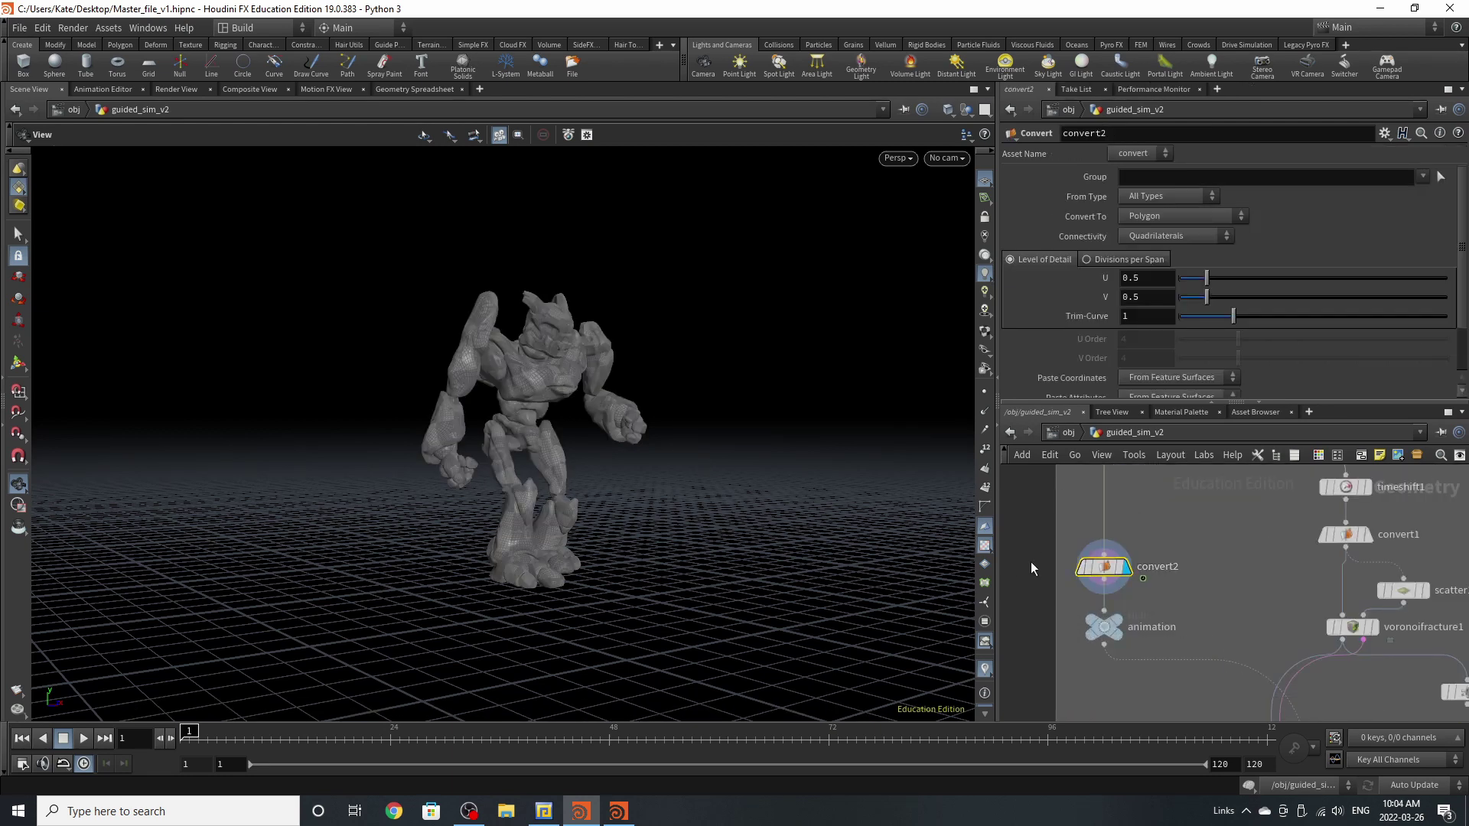
{"action": "left_click_drag", "start_coordinate": [560, 421], "coordinate": [418, 343]}
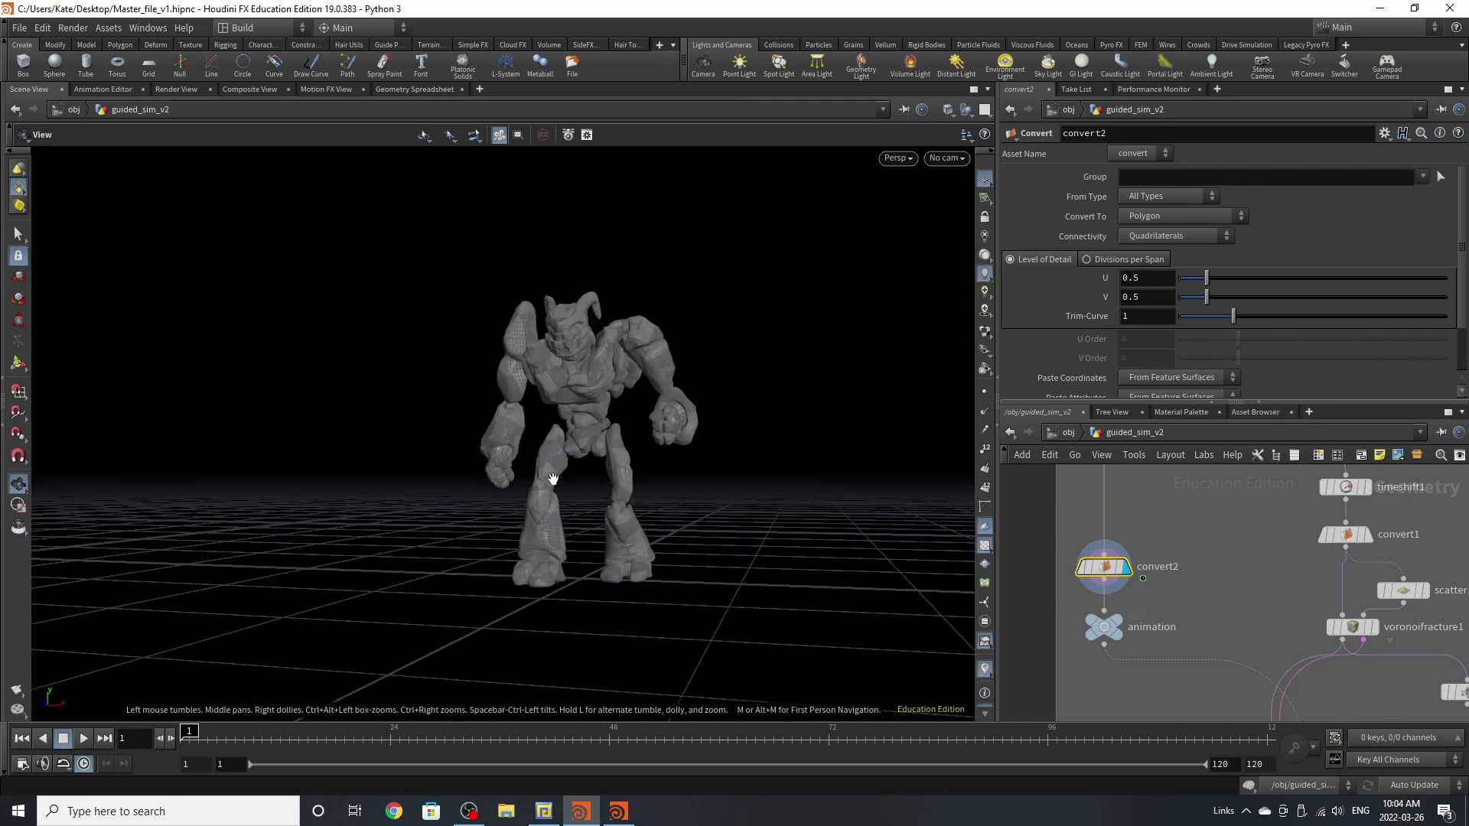
- Select the animation Null and move it slightly lower in the network
{"action": "left_click", "coordinate": [1111, 633]}
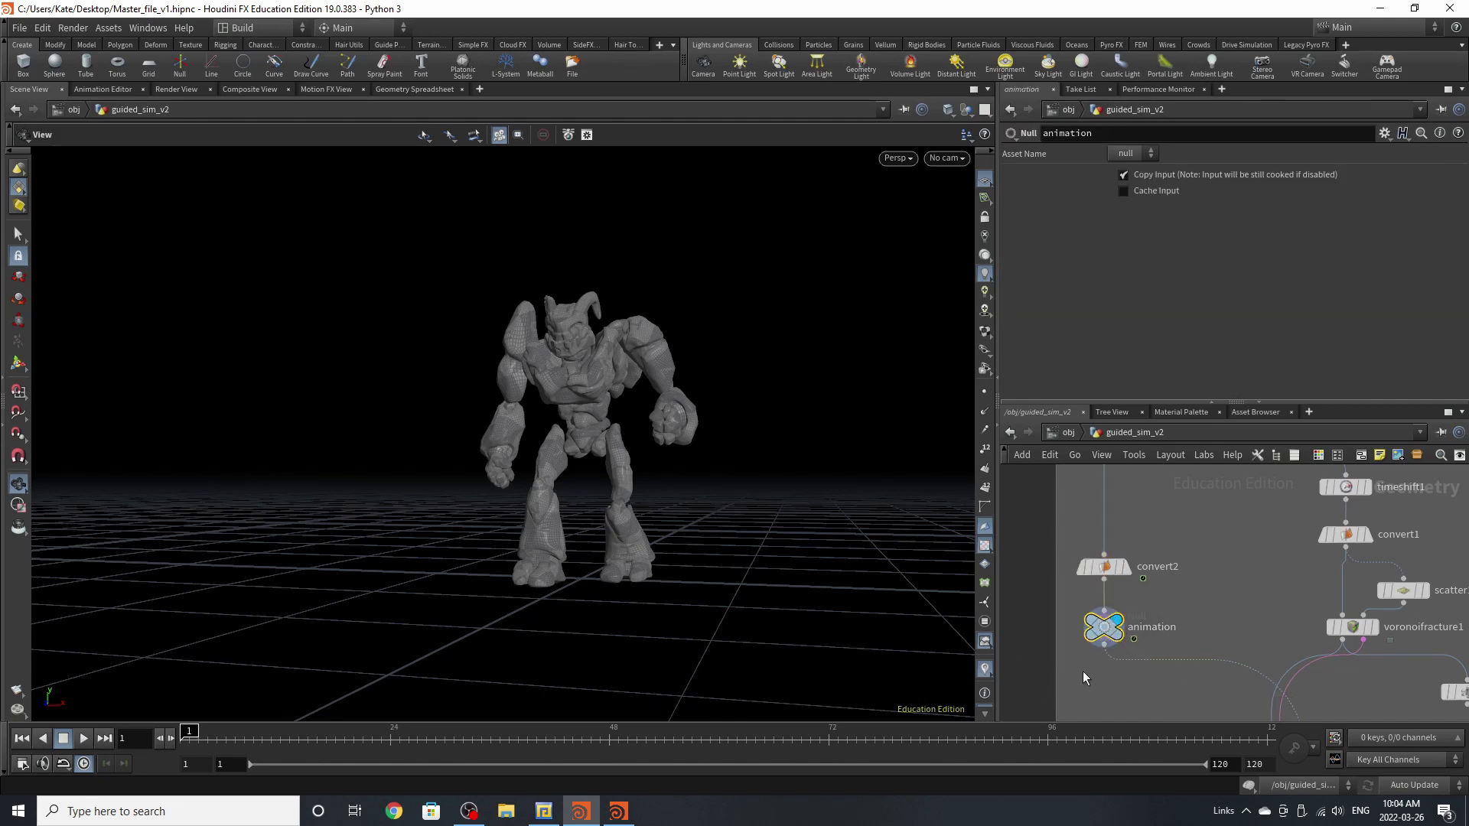
{"action": "scroll", "coordinate": [1111, 589], "scroll_direction": "down", "scroll_amount": 4}
{"action": "scroll", "coordinate": [1124, 671], "scroll_direction": "up", "scroll_amount": 3}
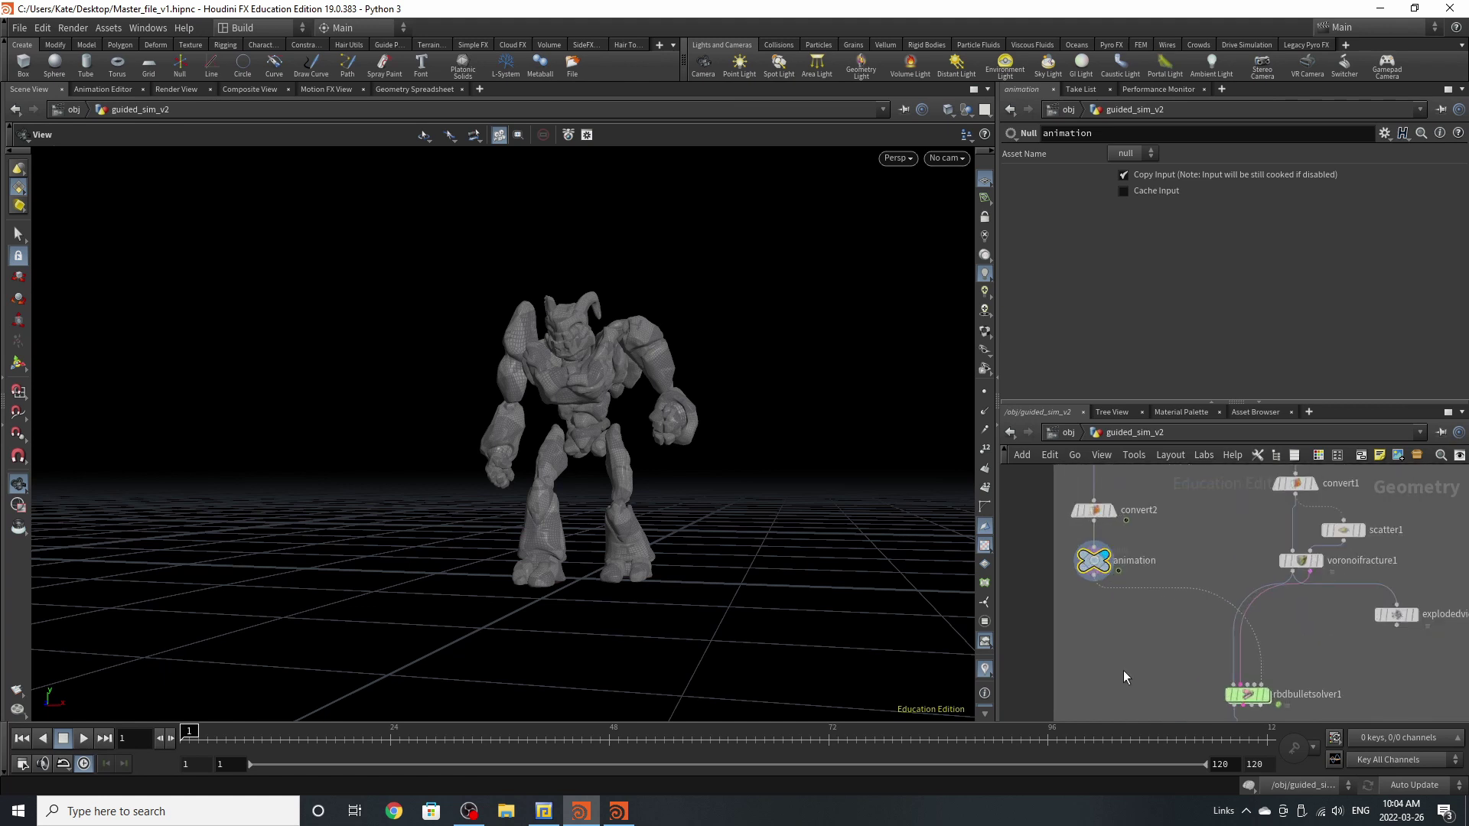
{"action": "left_click_drag", "start_coordinate": [1105, 575], "coordinate": [1106, 600]}
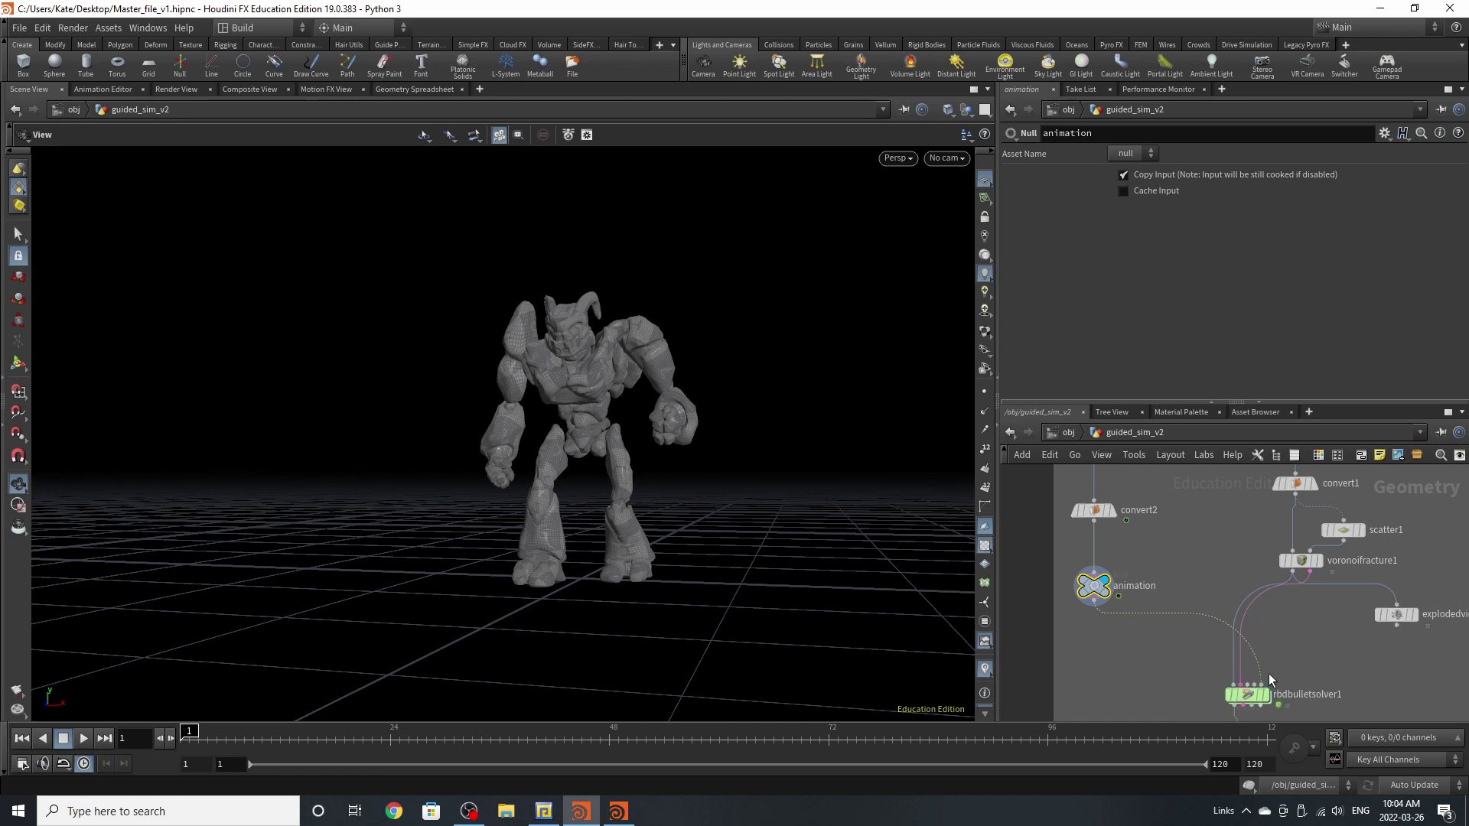
{"action": "scroll", "coordinate": [1118, 697], "scroll_direction": "down", "scroll_amount": 5}
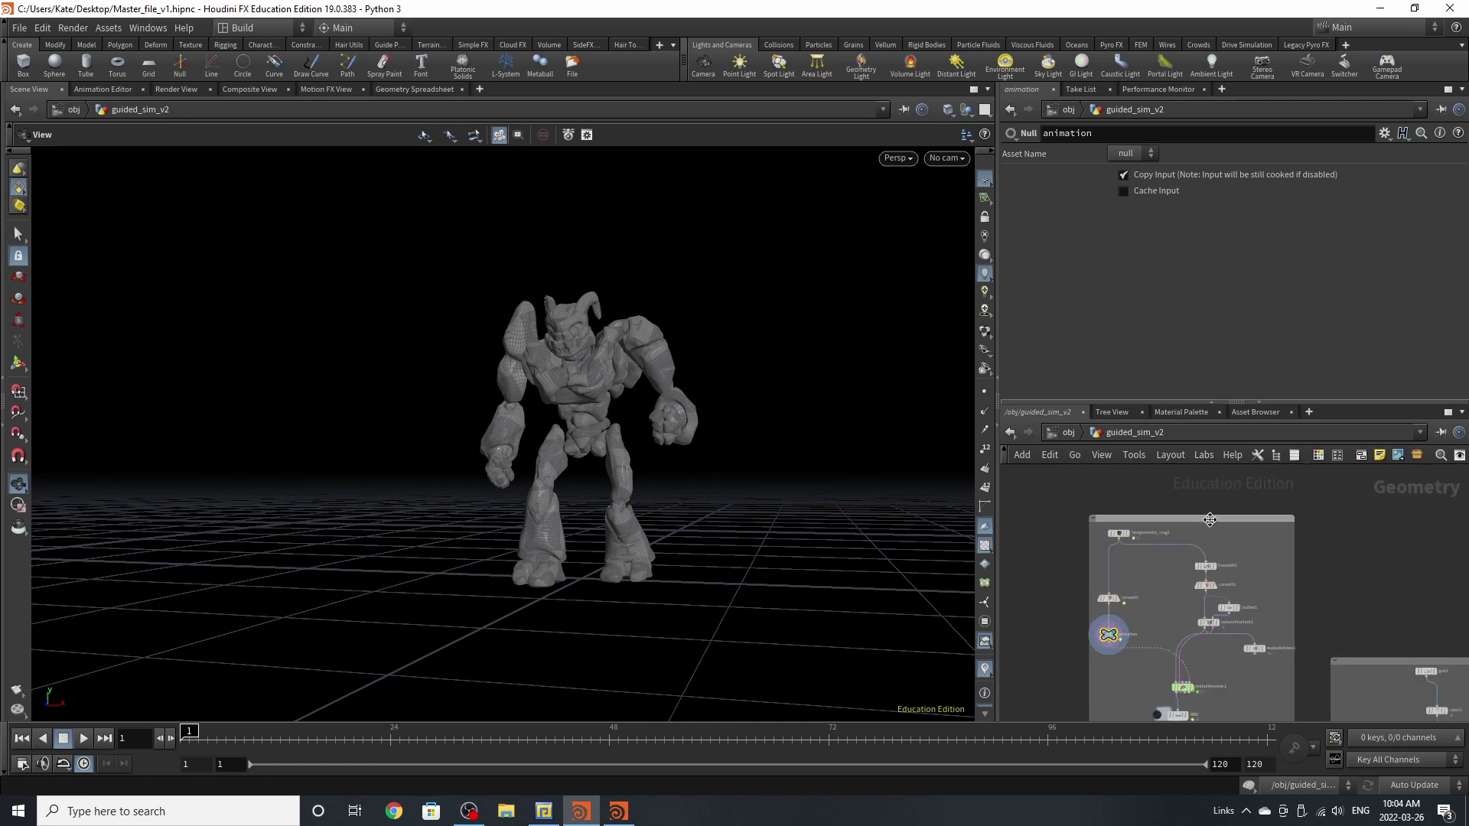
{"action": "scroll", "coordinate": [1222, 557], "scroll_direction": "up", "scroll_amount": 6}
{"action": "scroll", "coordinate": [1308, 555], "scroll_direction": "down", "scroll_amount": 4}
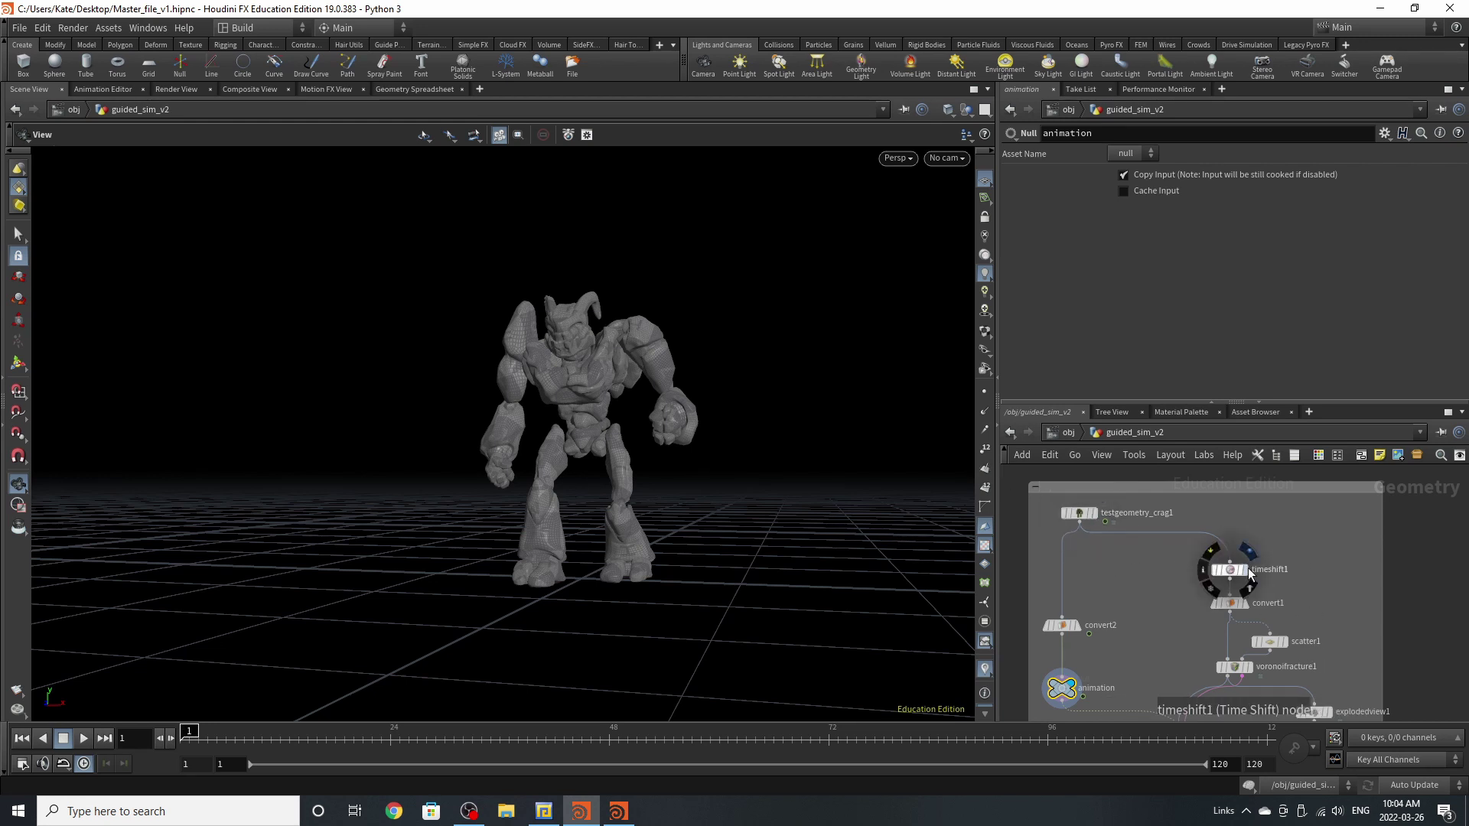
- Display timeshift1 and return playback to frame 1
{"action": "left_click", "coordinate": [1248, 550]}
{"action": "left_click", "coordinate": [1230, 569]}
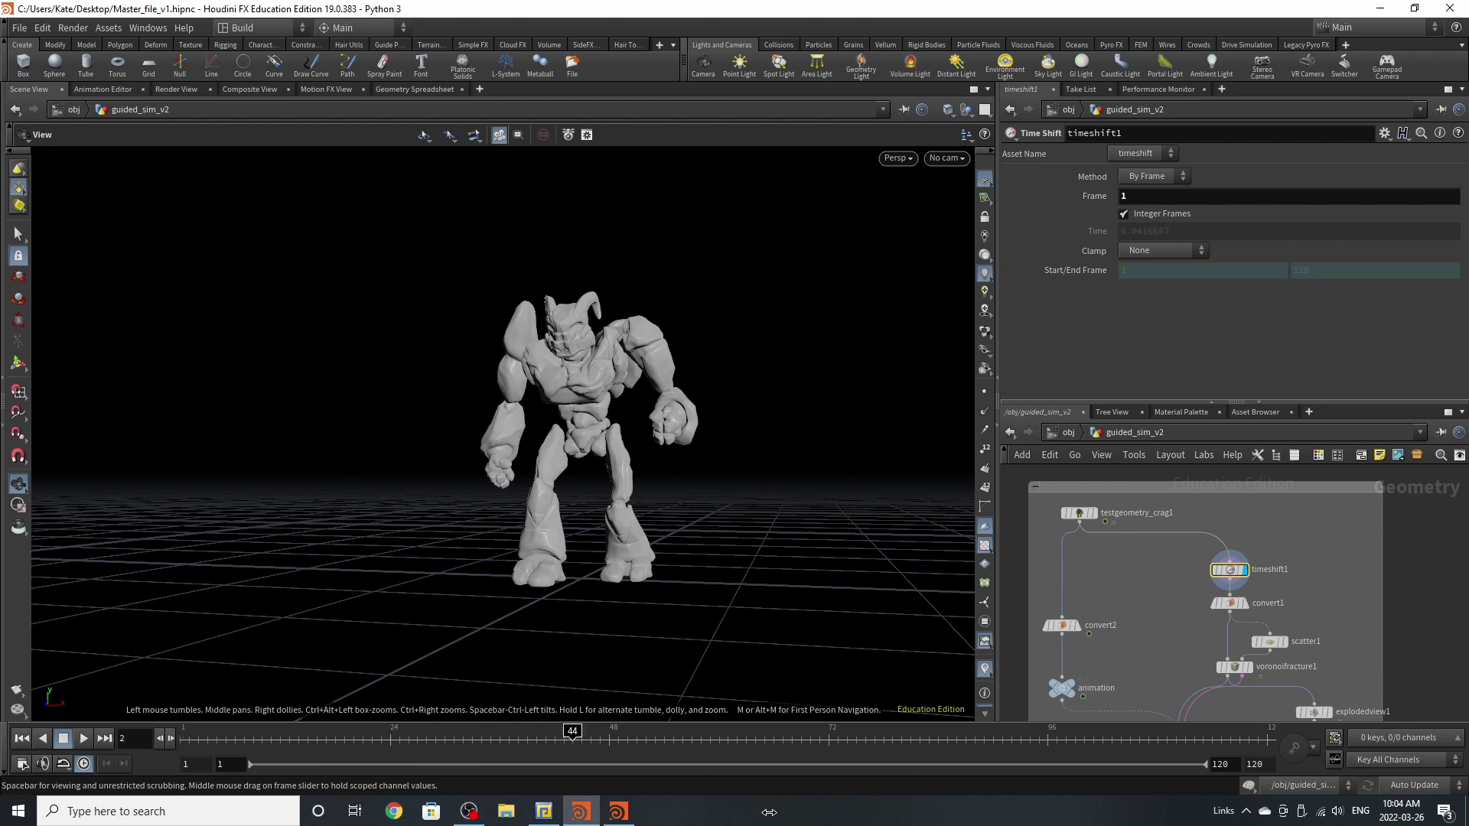
{"action": "left_click", "coordinate": [61, 738]}
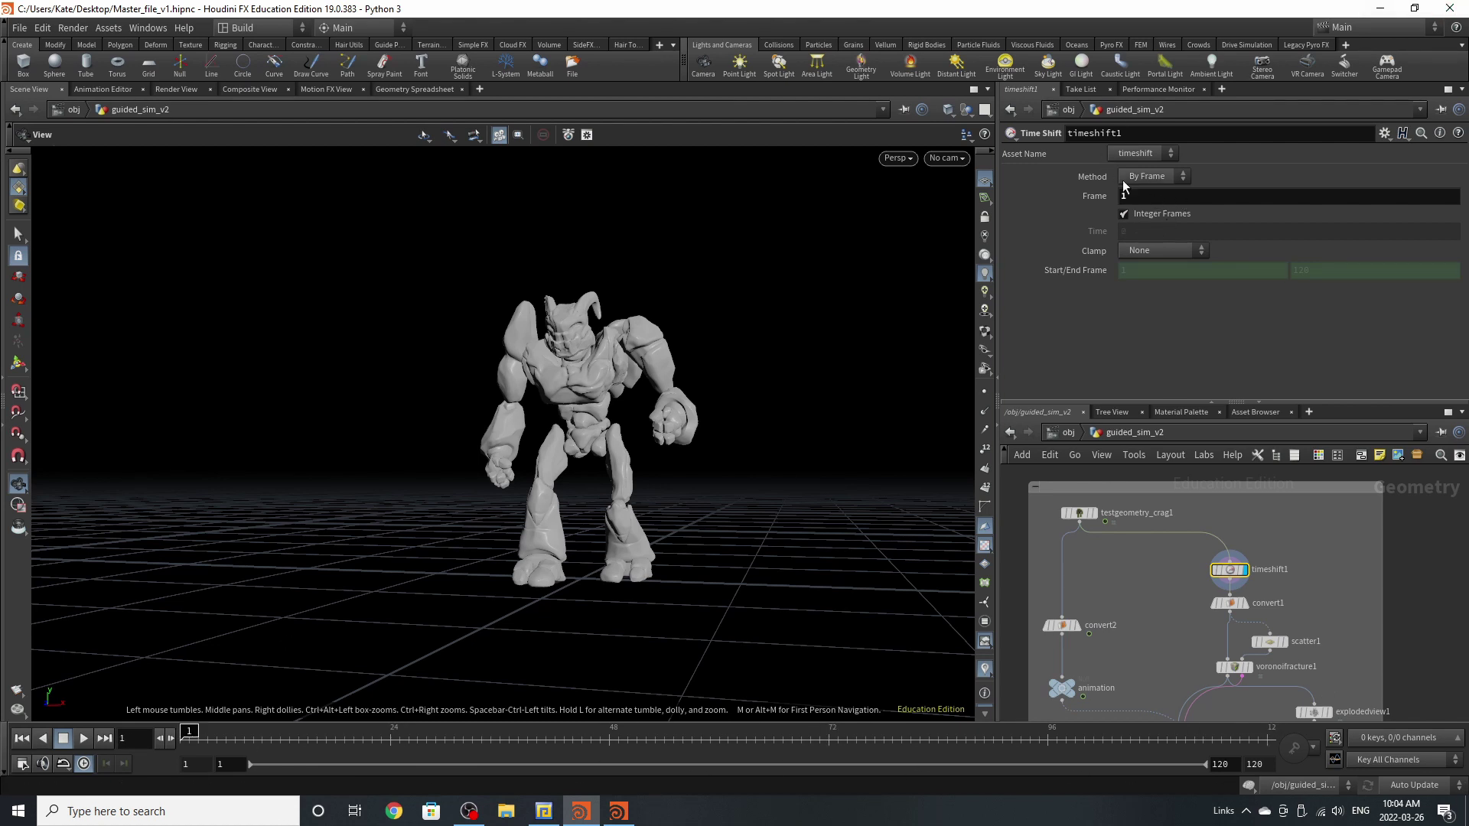
- Revert timeshift1's Frame to defaults, then delete its channel so it stays at 1
{"action": "right_click", "coordinate": [1164, 199]}
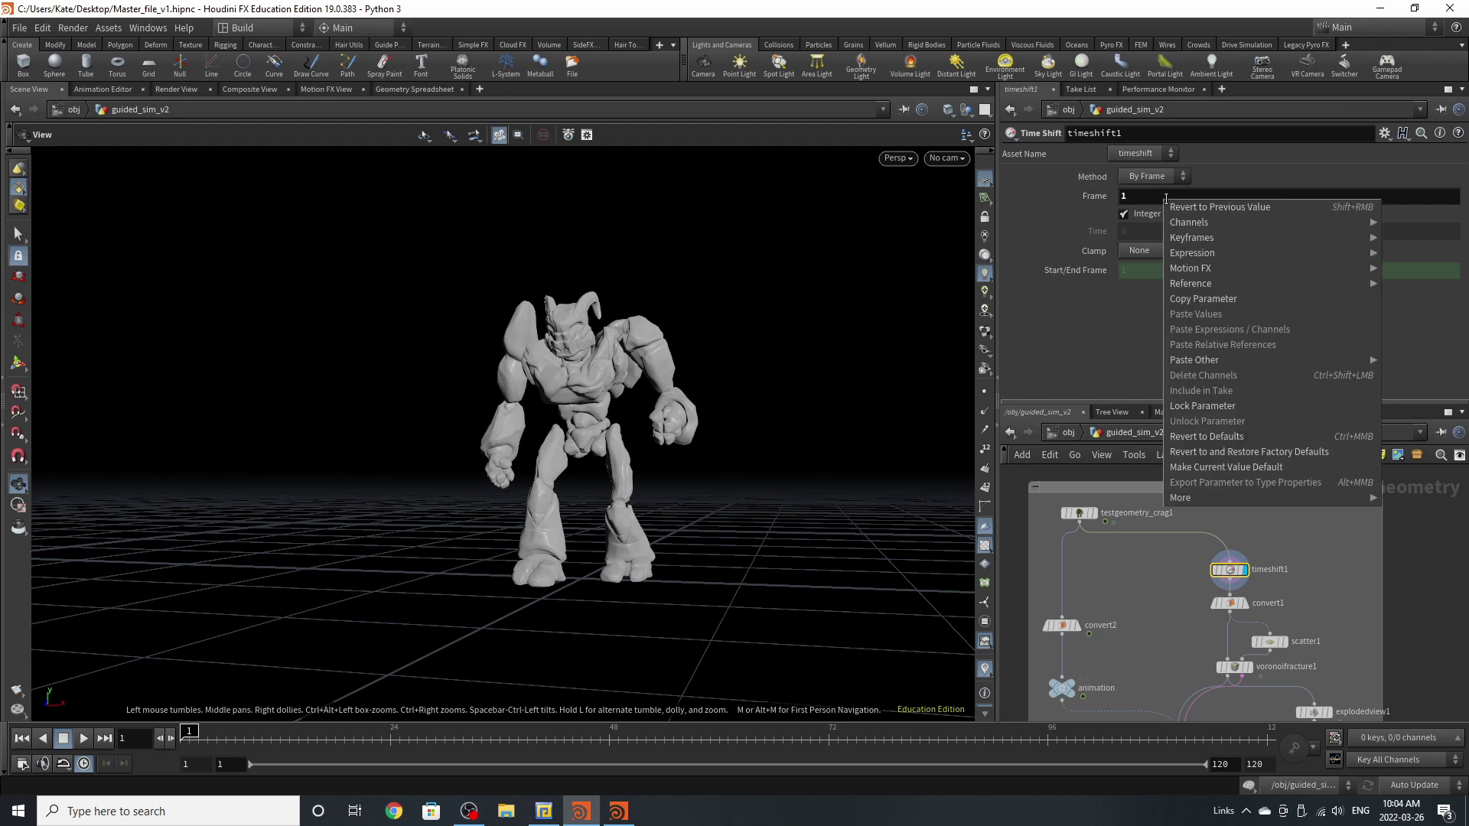
{"action": "left_click", "coordinate": [1272, 434]}
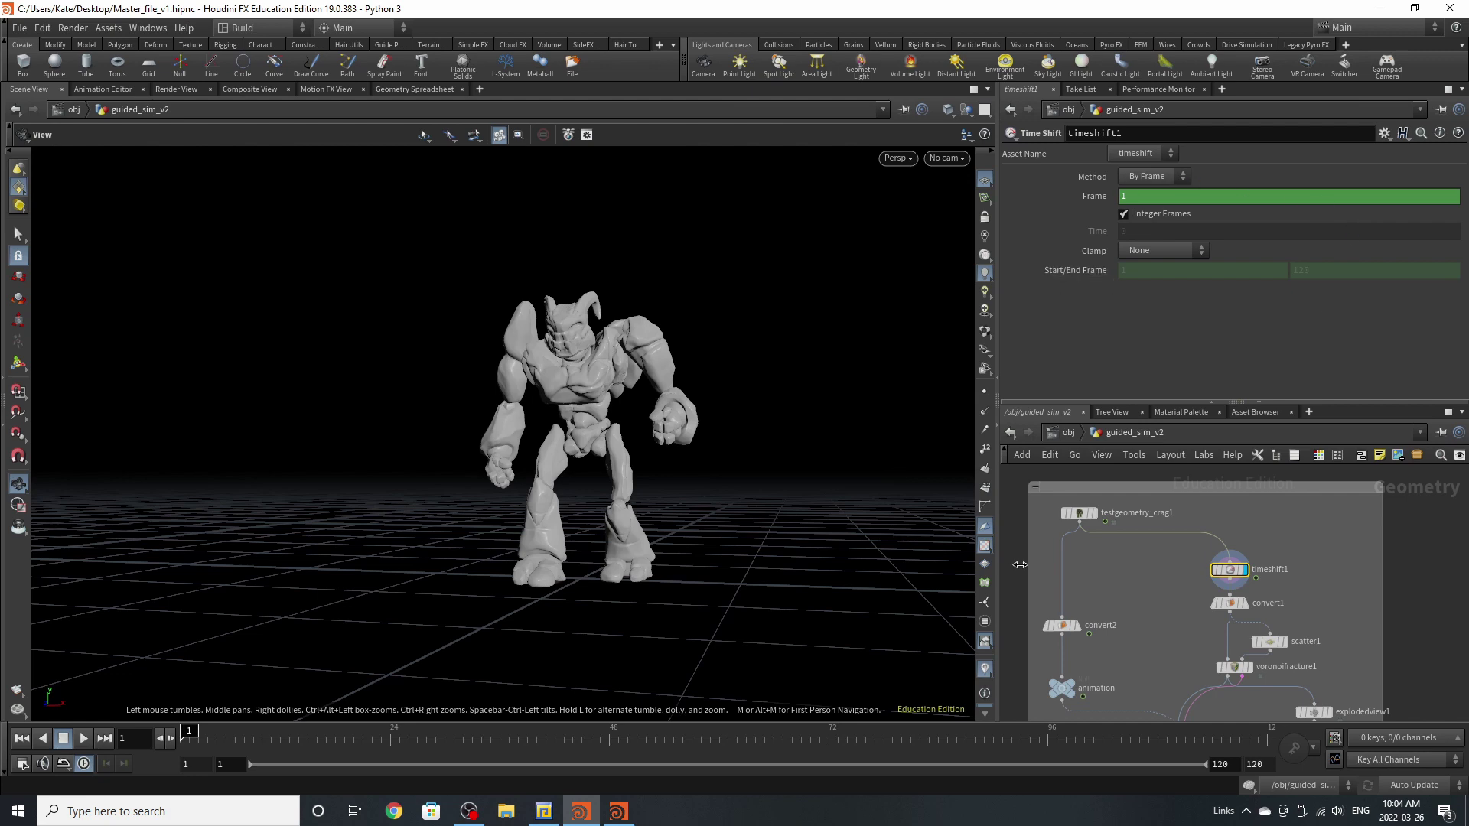
{"action": "left_click_drag", "start_coordinate": [622, 738], "coordinate": [189, 738]}
{"action": "right_click", "coordinate": [1208, 196]}
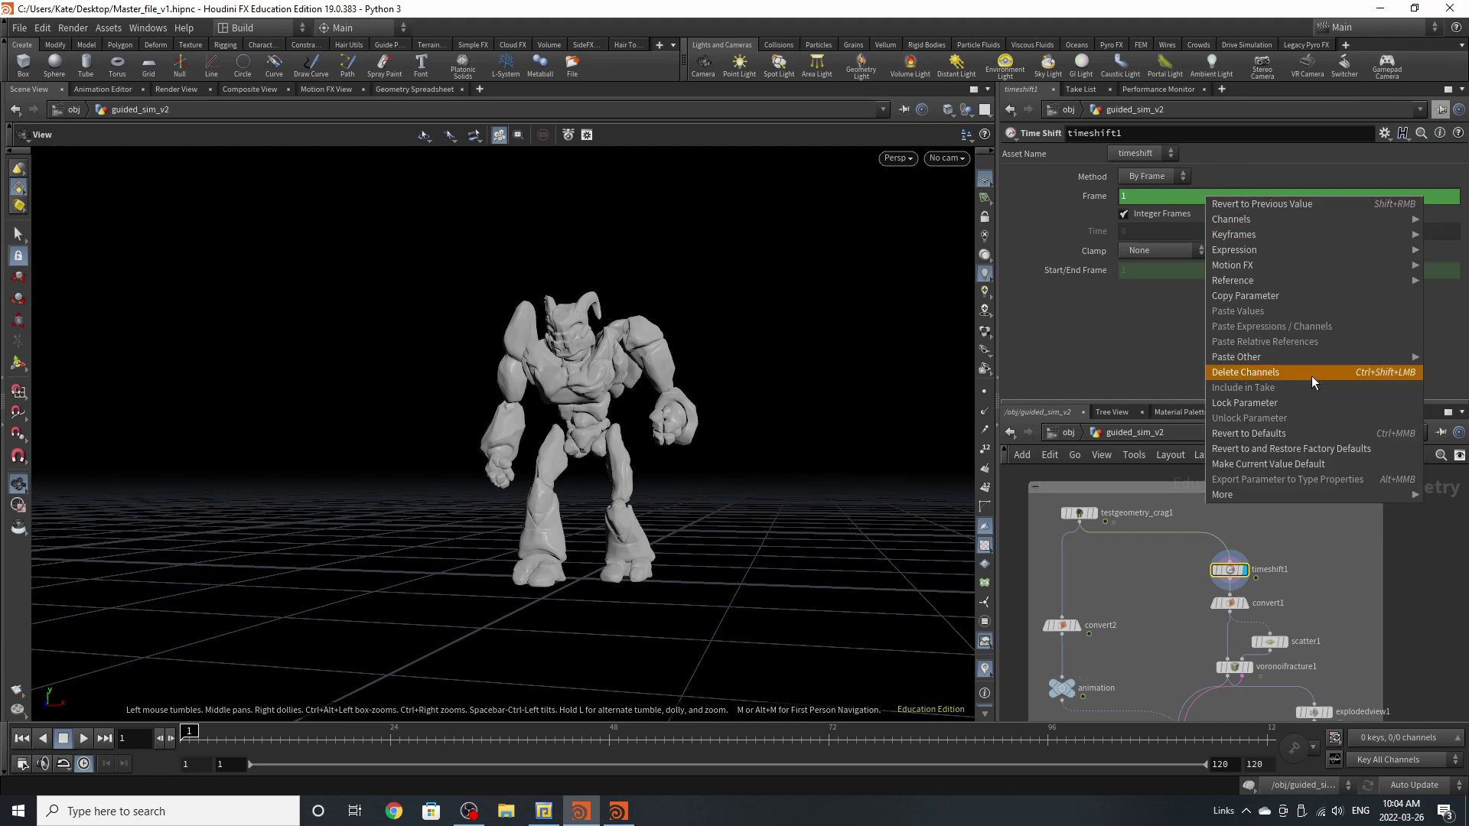
{"action": "left_click", "coordinate": [1166, 361]}
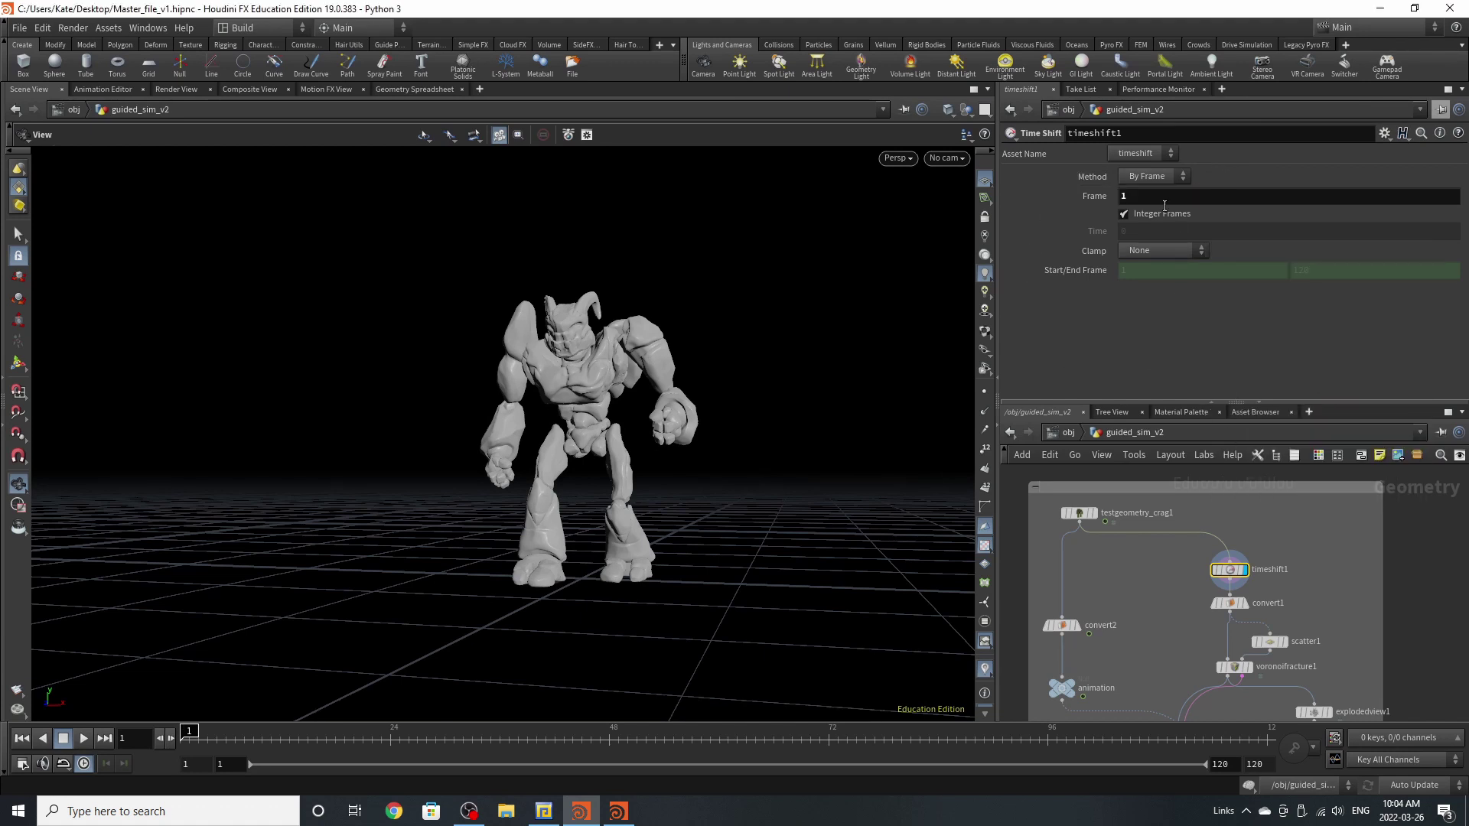
- Display convert1 and orbit to a three-quarter side view of the character
{"action": "left_click", "coordinate": [1245, 603]}
{"action": "left_click", "coordinate": [1228, 602]}
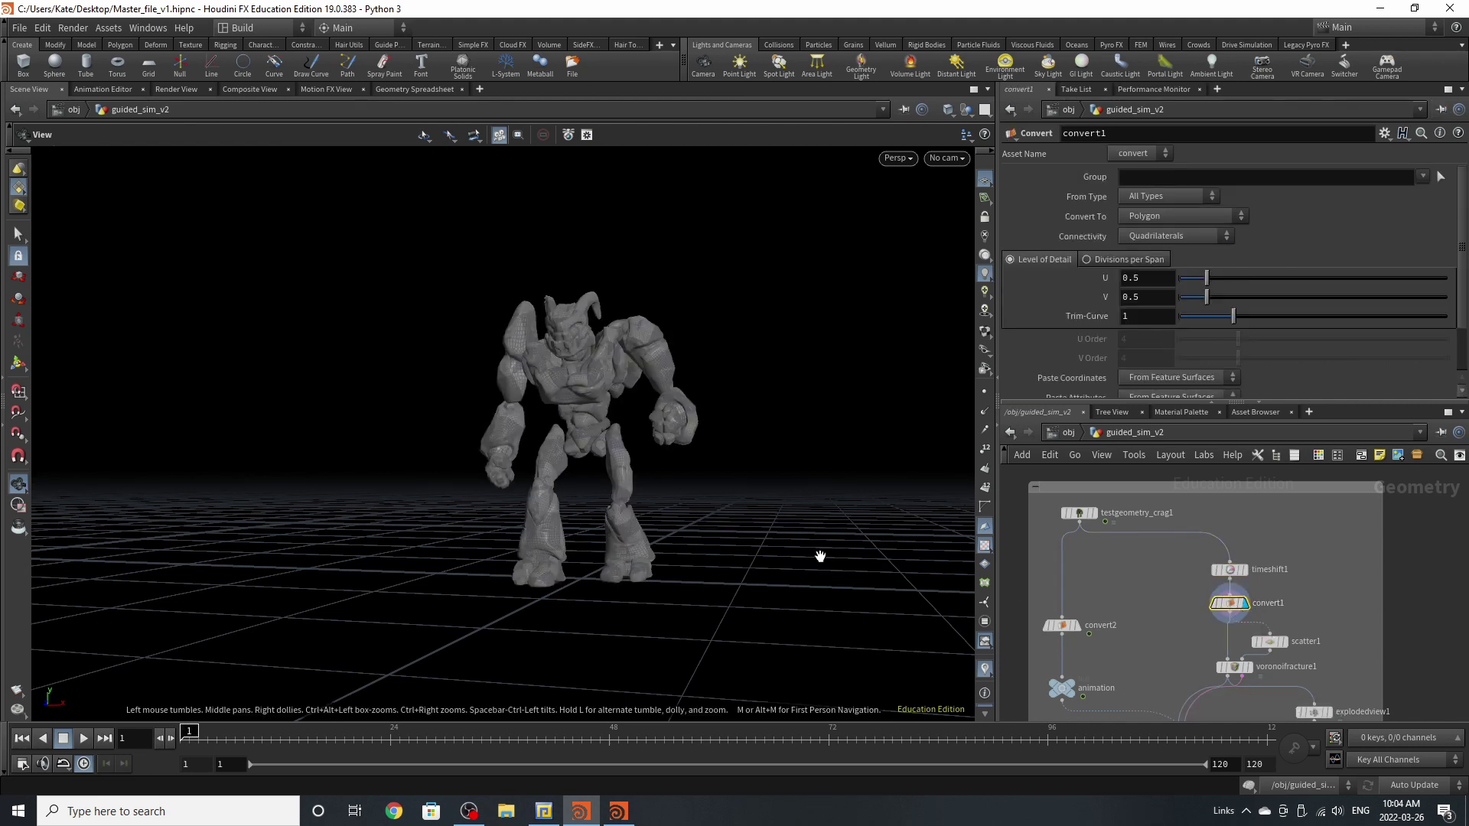
{"action": "left_click_drag", "start_coordinate": [575, 431], "coordinate": [429, 452]}
{"action": "scroll", "coordinate": [1230, 593], "scroll_direction": "down", "scroll_amount": 4}
{"action": "scroll", "coordinate": [1254, 656], "scroll_direction": "up", "scroll_amount": 5}
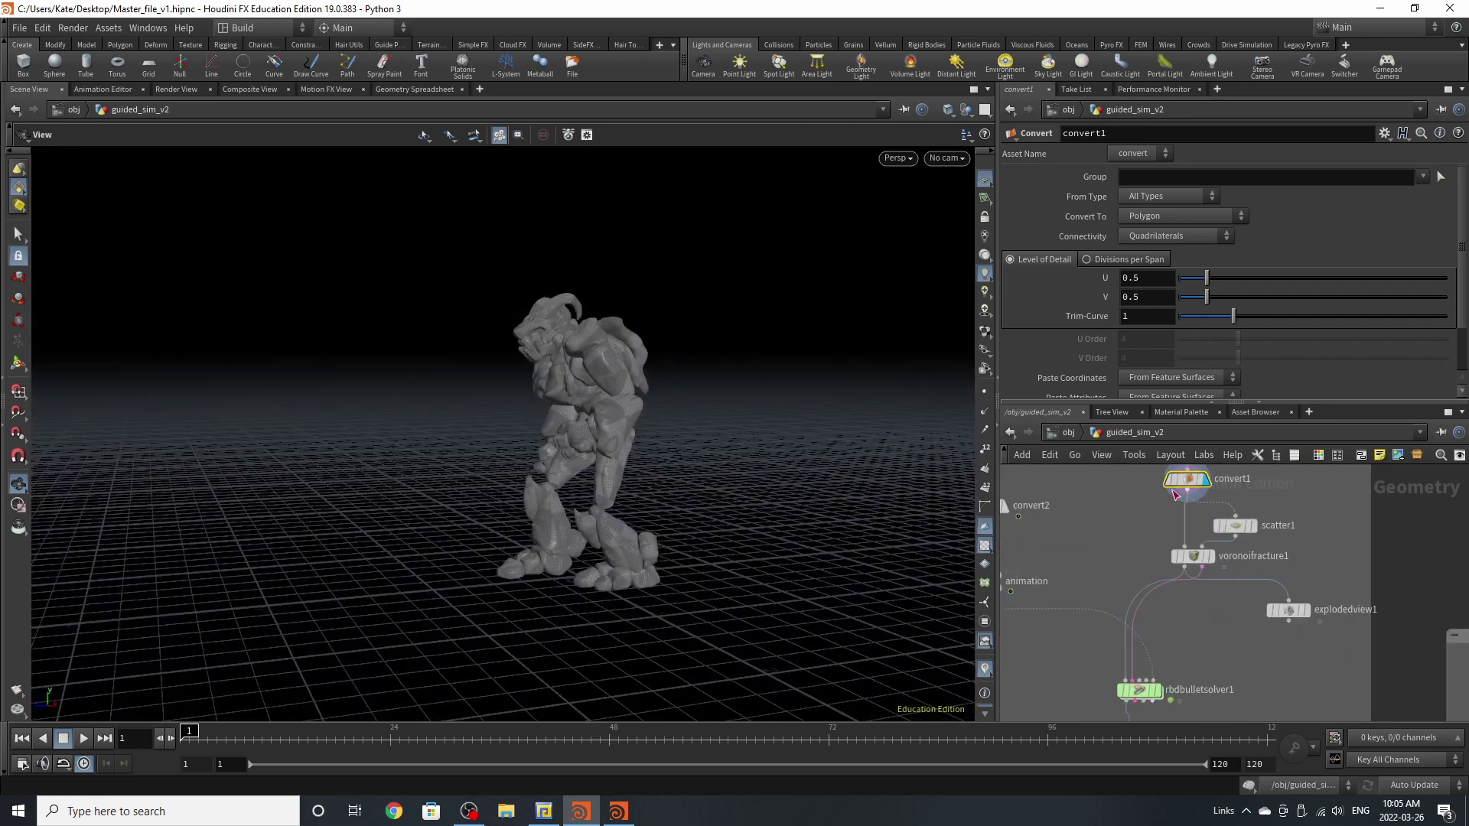
{"action": "scroll", "coordinate": [1171, 493], "scroll_direction": "up", "scroll_amount": 3}
- Move voronoifracture1 further left in the network
{"action": "left_click_drag", "start_coordinate": [1198, 618], "coordinate": [1144, 634]}
{"action": "left_click_drag", "start_coordinate": [518, 411], "coordinate": [722, 376]}
{"action": "scroll", "coordinate": [607, 344], "scroll_direction": "up", "scroll_amount": 4}
{"action": "scroll", "coordinate": [1226, 533], "scroll_direction": "down", "scroll_amount": 4}
{"action": "scroll", "coordinate": [1231, 532], "scroll_direction": "up", "scroll_amount": 3}
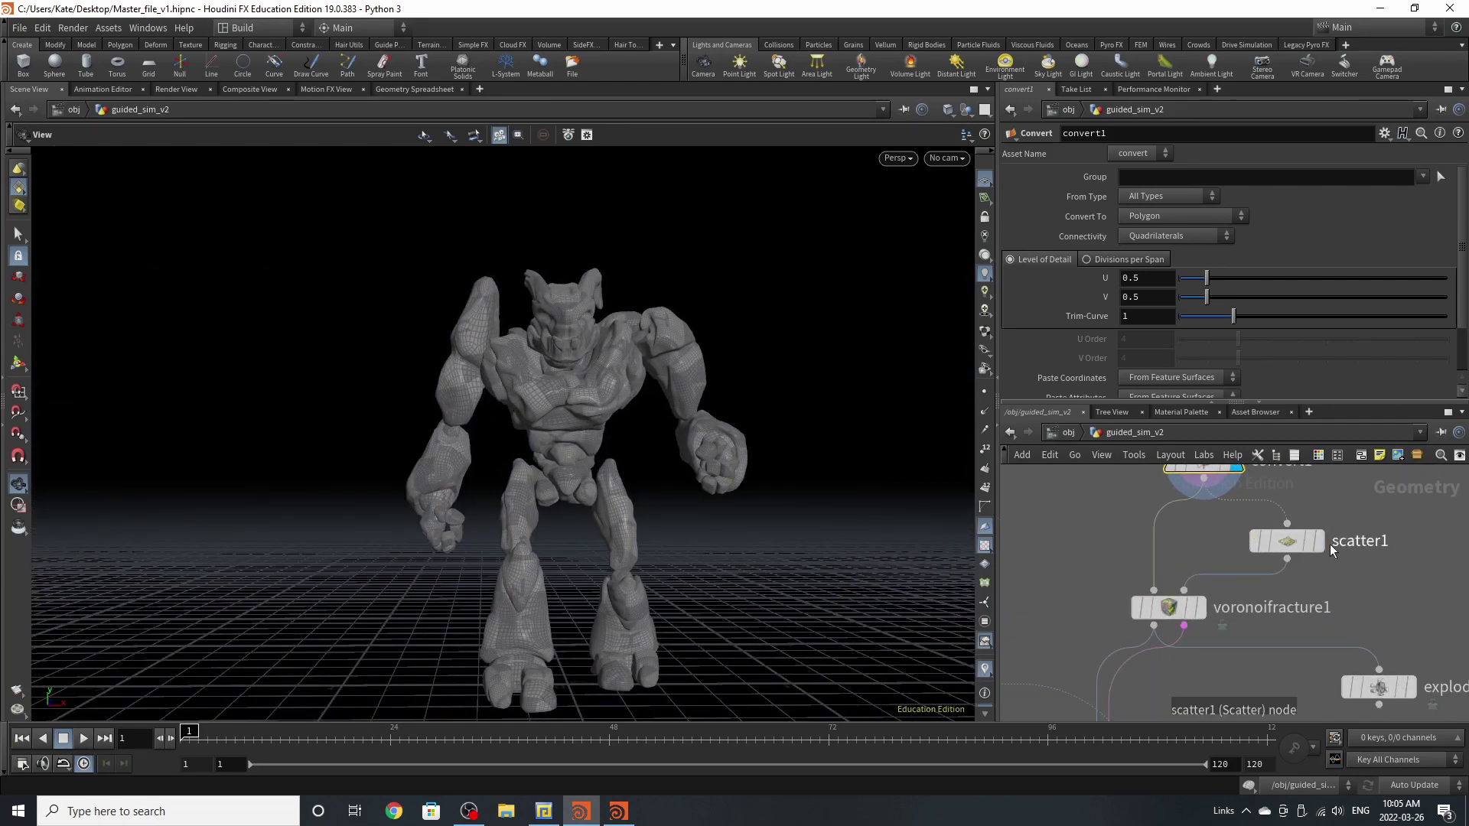
- Display scatter1's 34 points and arrange scatter1 beside voronoifracture1
{"action": "left_click", "coordinate": [1317, 540]}
{"action": "left_click", "coordinate": [1286, 541]}
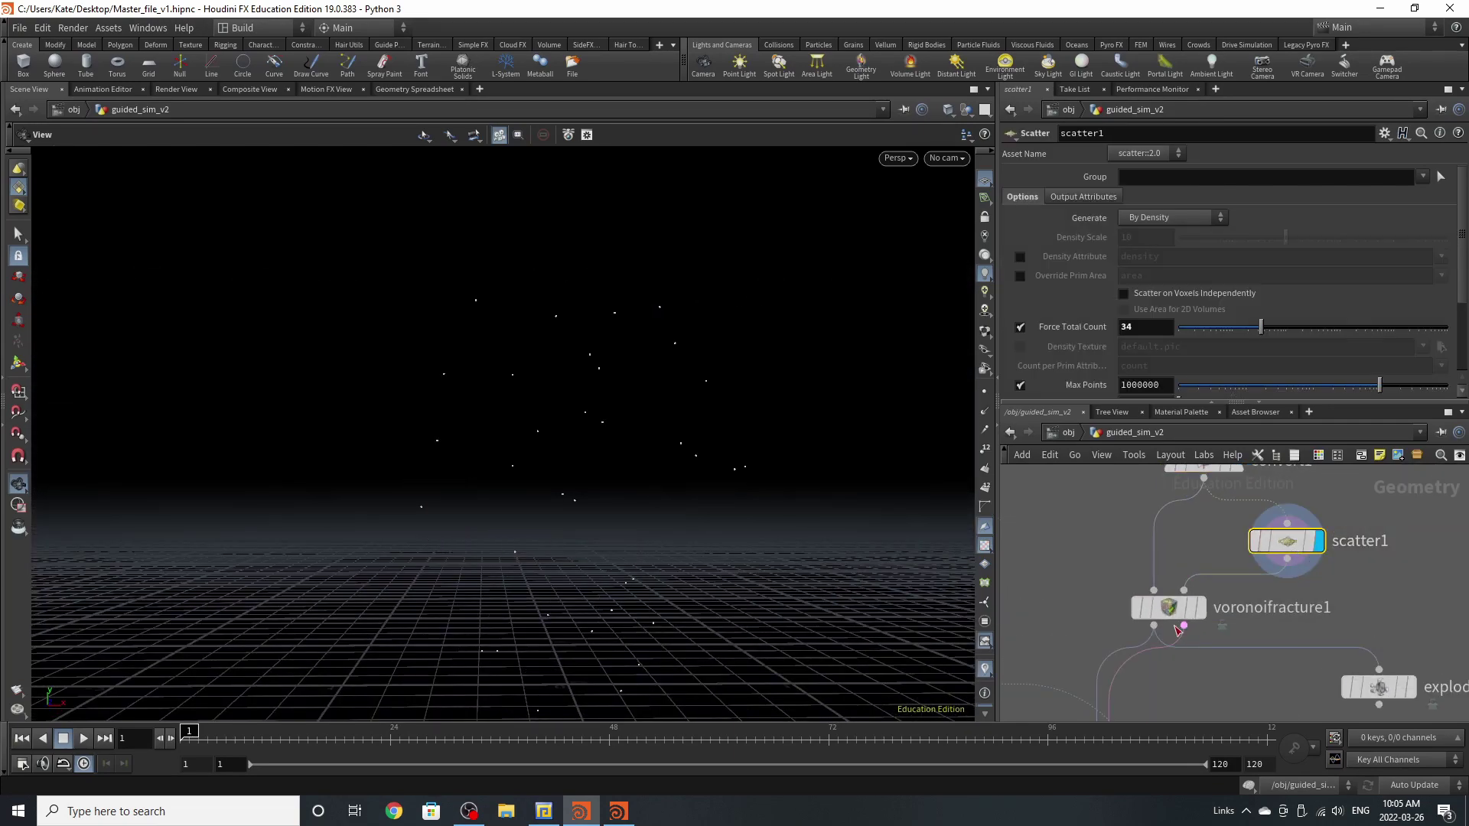
{"action": "left_click_drag", "start_coordinate": [1152, 614], "coordinate": [1187, 630]}
{"action": "left_click_drag", "start_coordinate": [1260, 562], "coordinate": [1279, 587]}
{"action": "mouse_move", "coordinate": [1168, 628]}
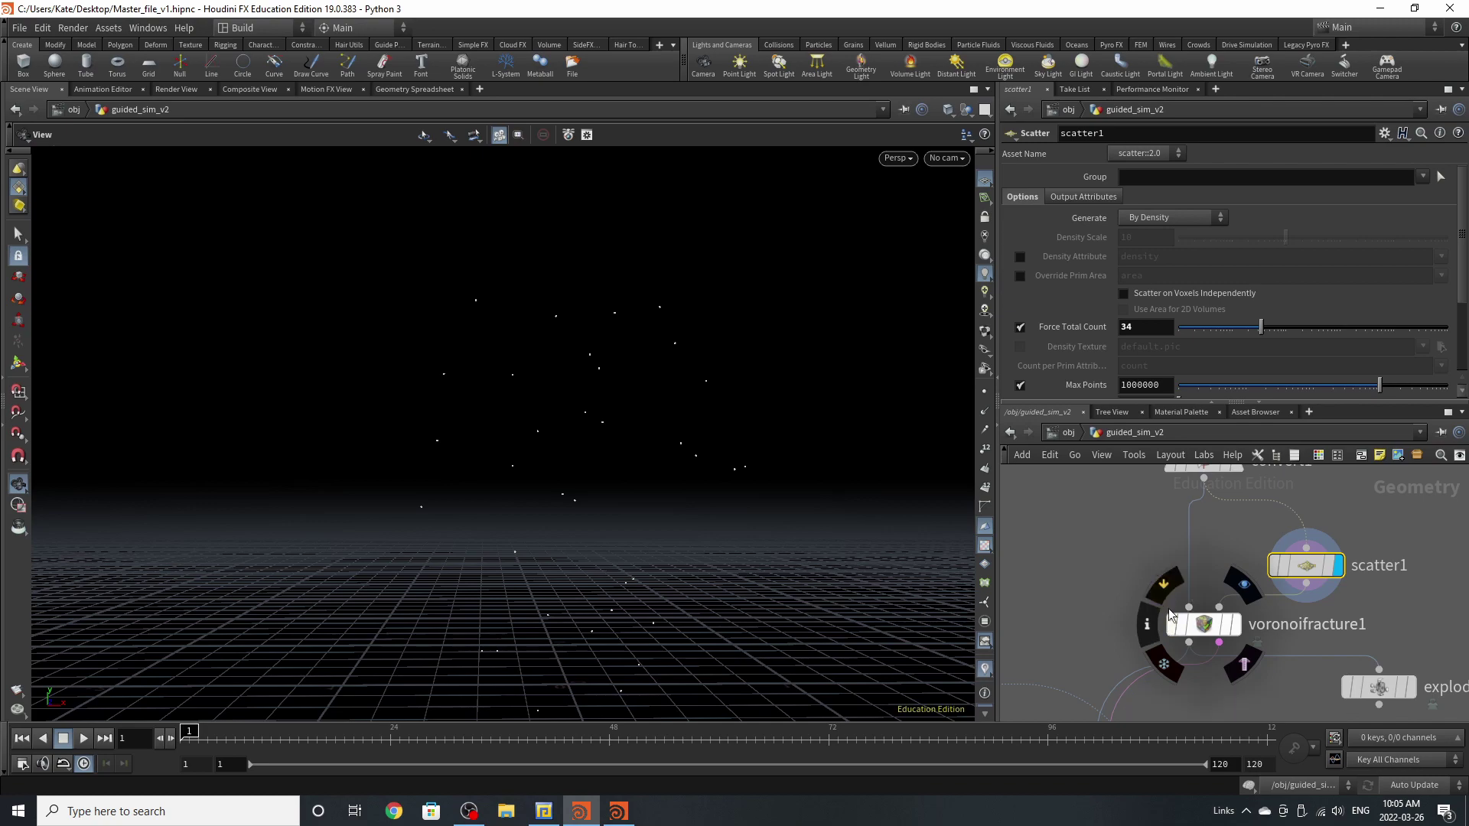
{"action": "scroll", "coordinate": [1193, 605], "scroll_direction": "down", "scroll_amount": 3}
{"action": "scroll", "coordinate": [1266, 589], "scroll_direction": "up", "scroll_amount": 3}
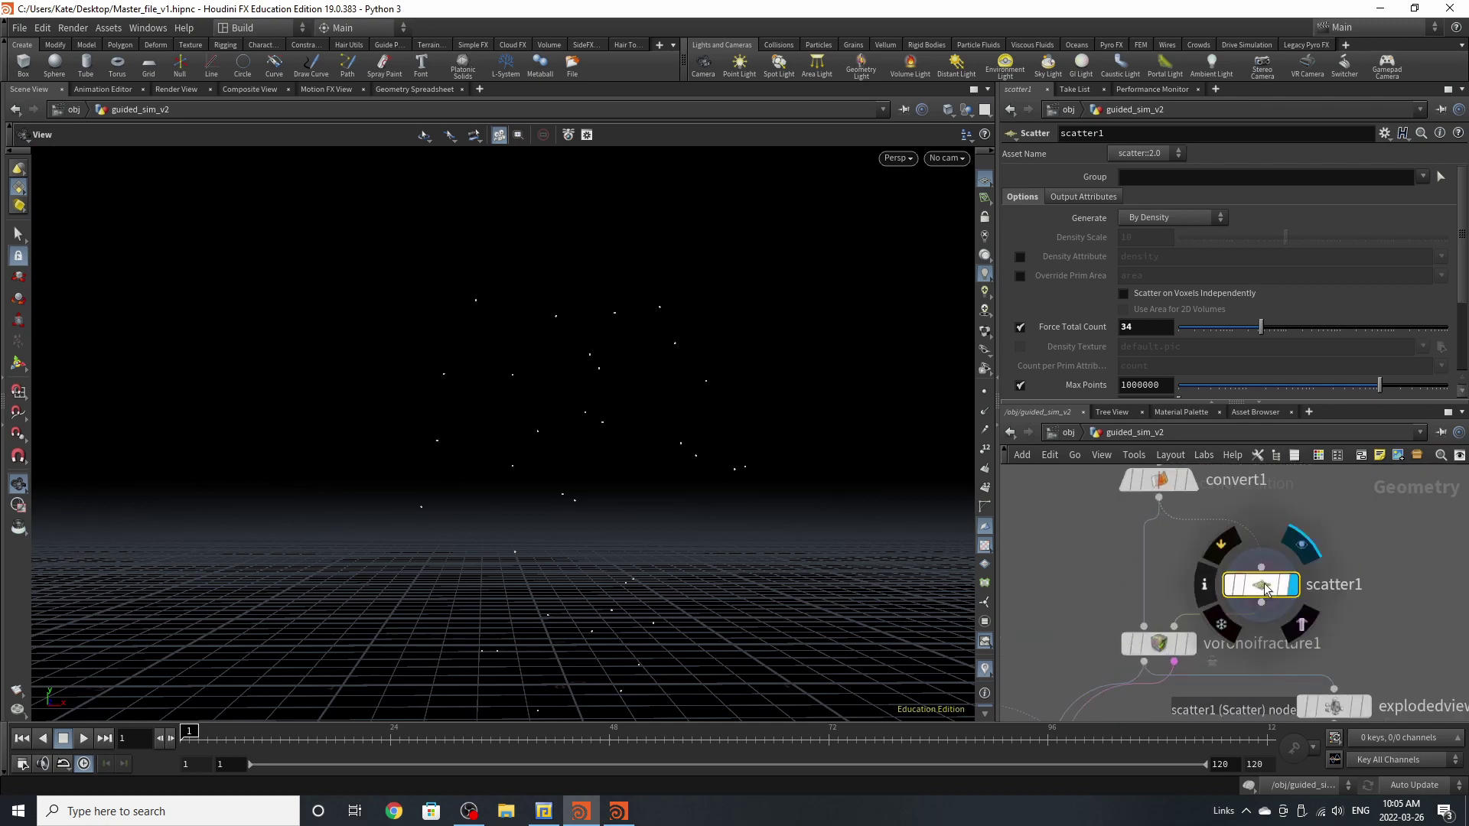
{"action": "mouse_move", "coordinate": [1266, 590]}
{"action": "left_mouse_down"}
{"action": "mouse_move", "coordinate": [1270, 565]}
{"action": "mouse_move", "coordinate": [1261, 593]}
{"action": "left_mouse_up"}
{"action": "left_click_drag", "start_coordinate": [607, 496], "coordinate": [680, 536]}
{"action": "scroll", "coordinate": [1135, 633], "scroll_direction": "down", "scroll_amount": 2}
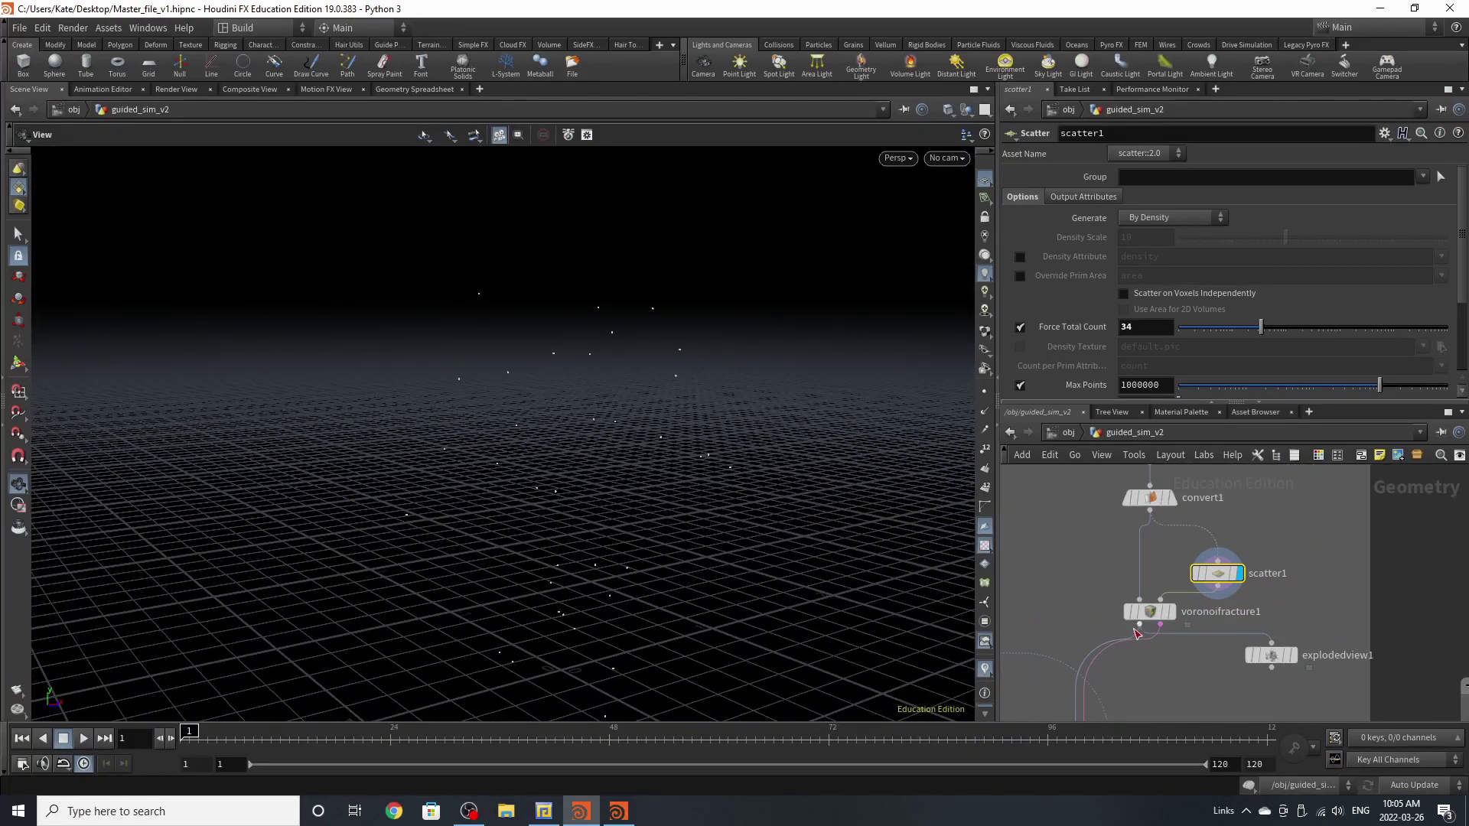
{"action": "scroll", "coordinate": [1137, 633], "scroll_direction": "down", "scroll_amount": 1}
- Place explodedview1 below voronoifracture1 in the network
{"action": "left_click", "coordinate": [1135, 617]}
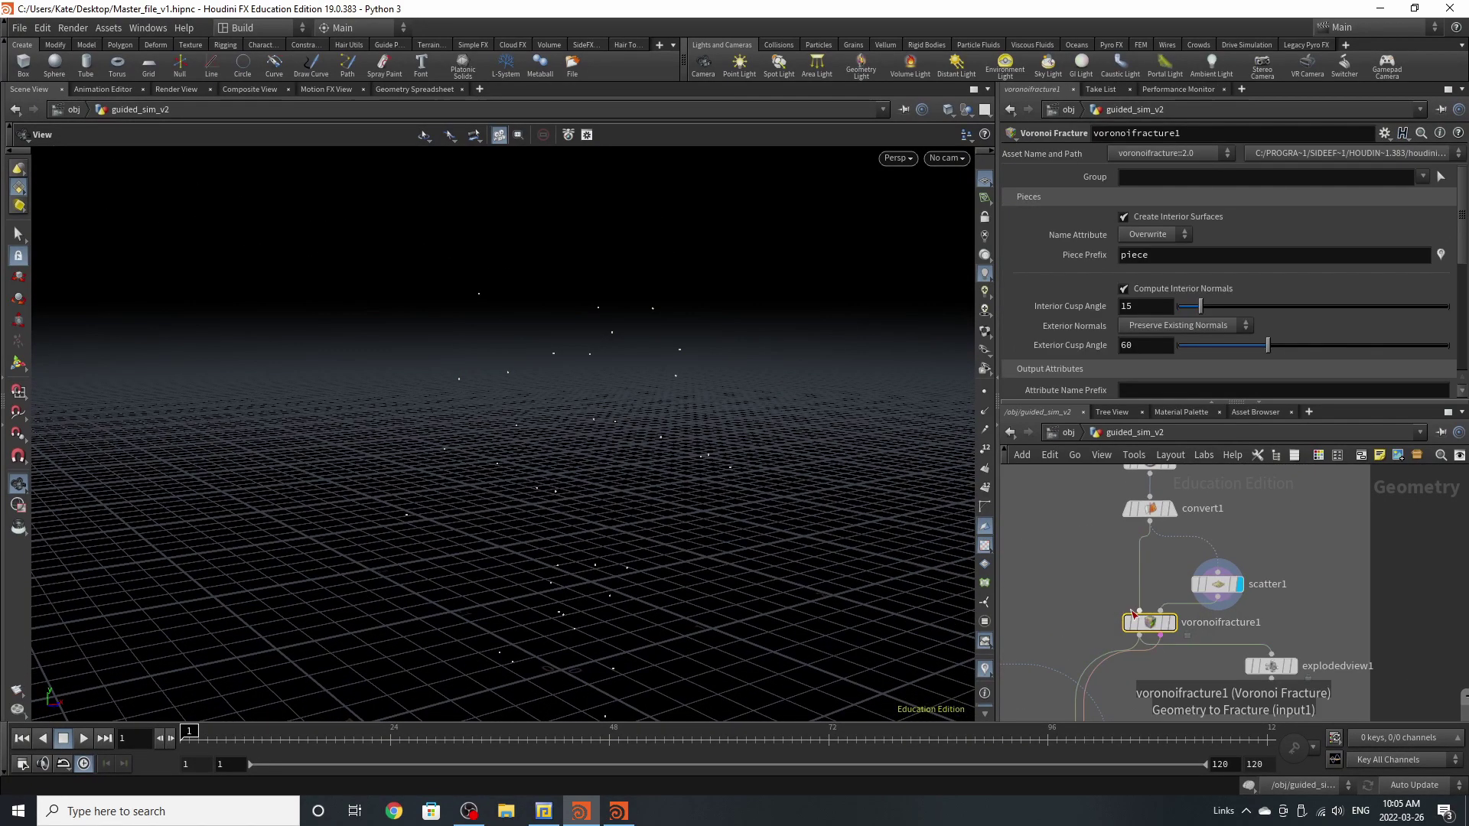
{"action": "mouse_move", "coordinate": [1143, 619]}
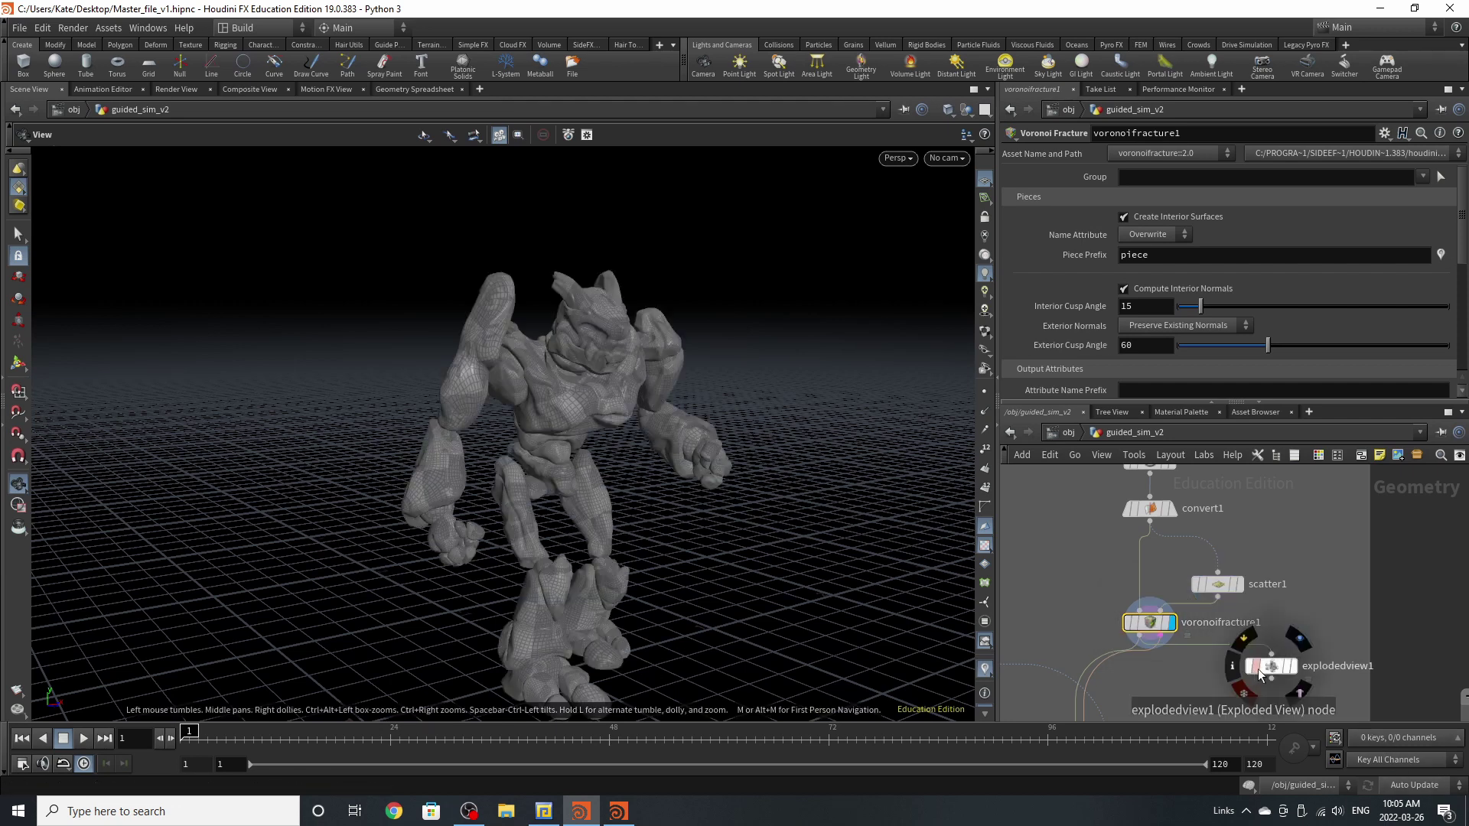
{"action": "left_click_drag", "start_coordinate": [1260, 673], "coordinate": [1202, 675]}
{"action": "scroll", "coordinate": [1233, 644], "scroll_direction": "up", "scroll_amount": 5}
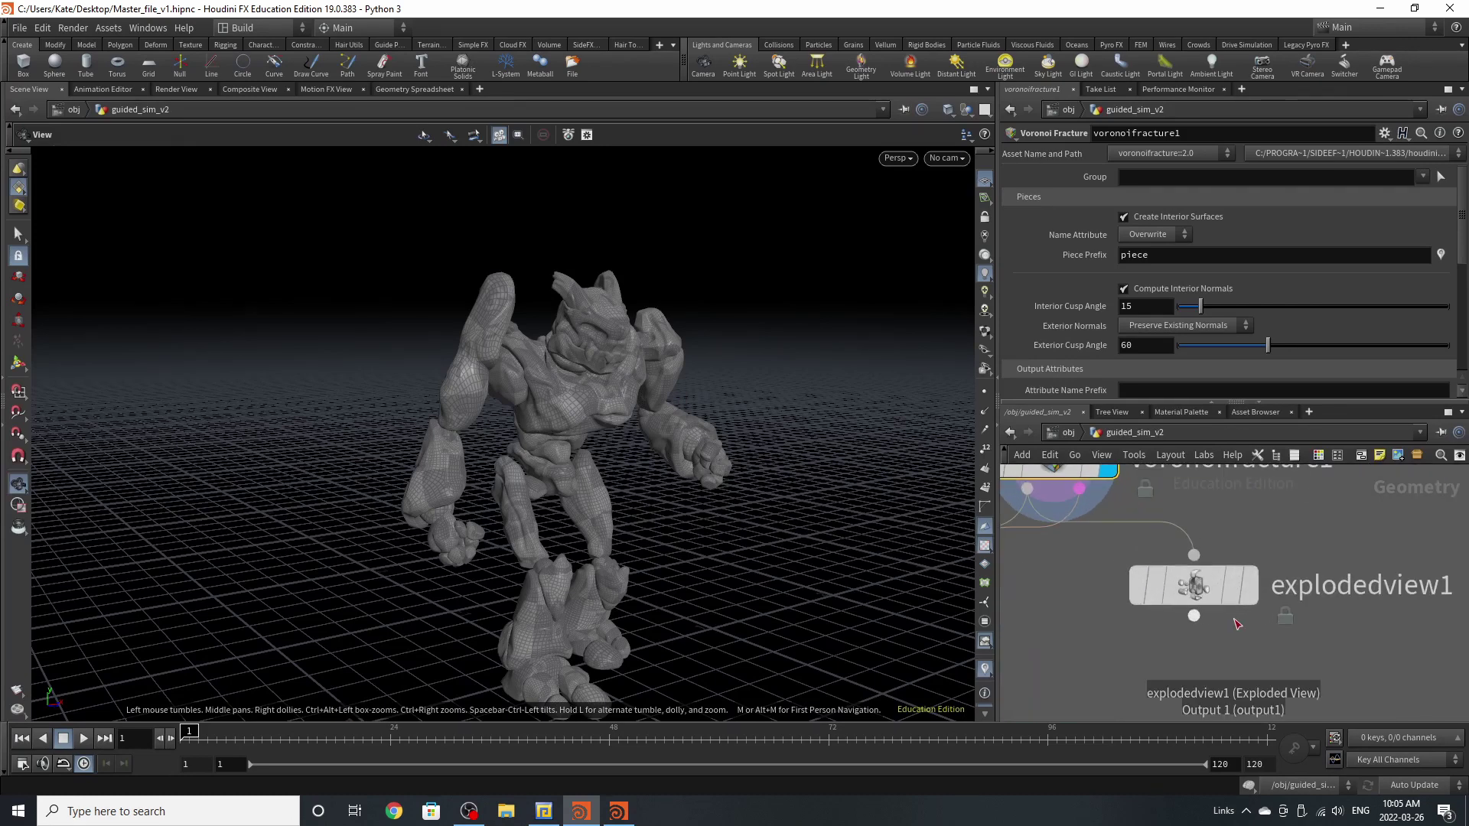
{"action": "scroll", "coordinate": [1237, 624], "scroll_direction": "down", "scroll_amount": 3}
{"action": "left_click_drag", "start_coordinate": [754, 475], "coordinate": [651, 429]}
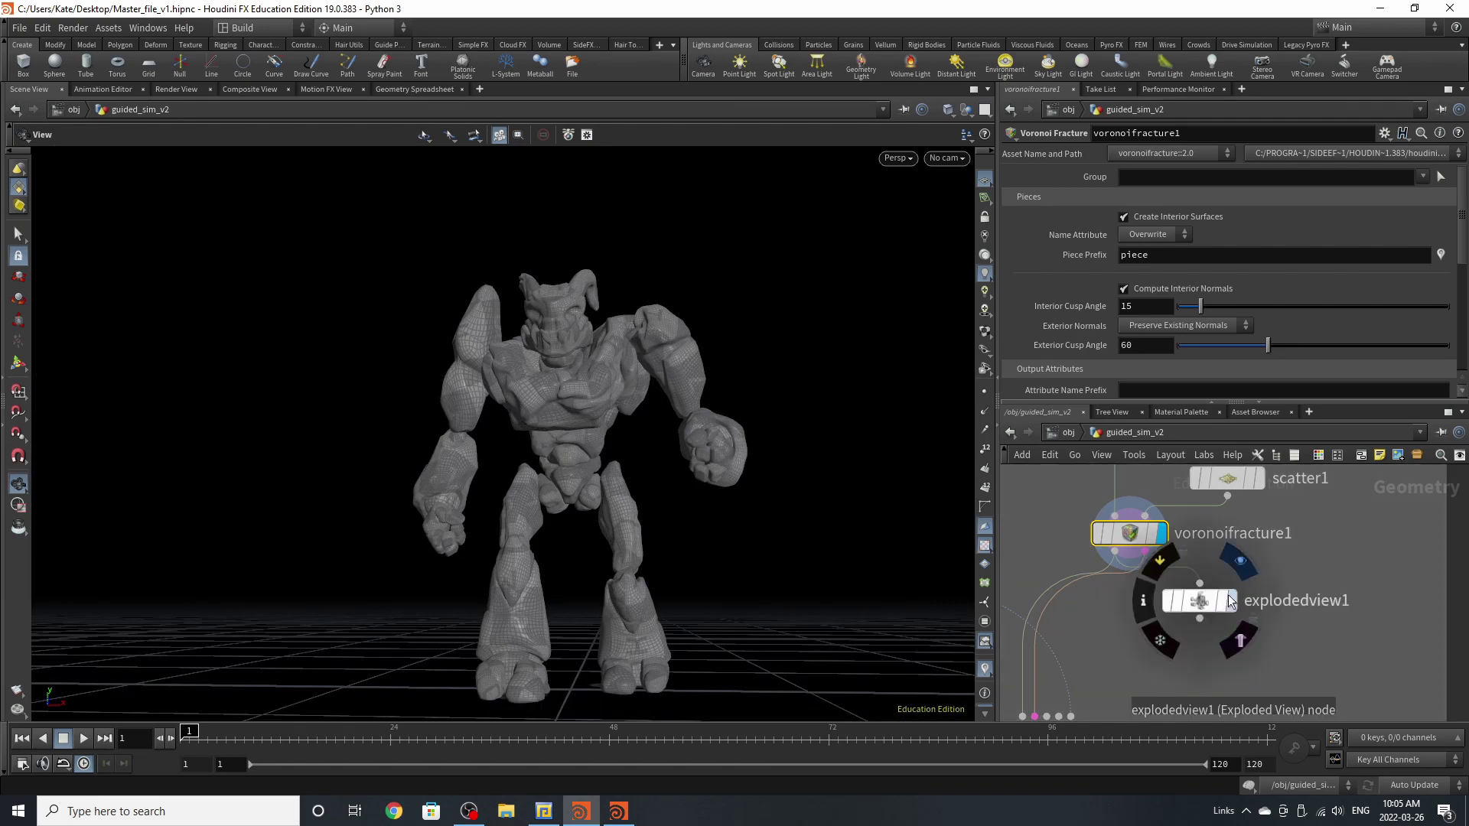
- Display the exploded fracture pieces and bypass voronoifracture1 to compare them
{"action": "left_click", "coordinate": [1231, 601]}
{"action": "left_click_drag", "start_coordinate": [1210, 599], "coordinate": [1215, 620]}
{"action": "left_click_drag", "start_coordinate": [826, 488], "coordinate": [541, 551]}
{"action": "scroll", "coordinate": [1211, 660], "scroll_direction": "down", "scroll_amount": 4}
{"action": "scroll", "coordinate": [1178, 602], "scroll_direction": "up", "scroll_amount": 2}
{"action": "mouse_move", "coordinate": [1151, 611]}
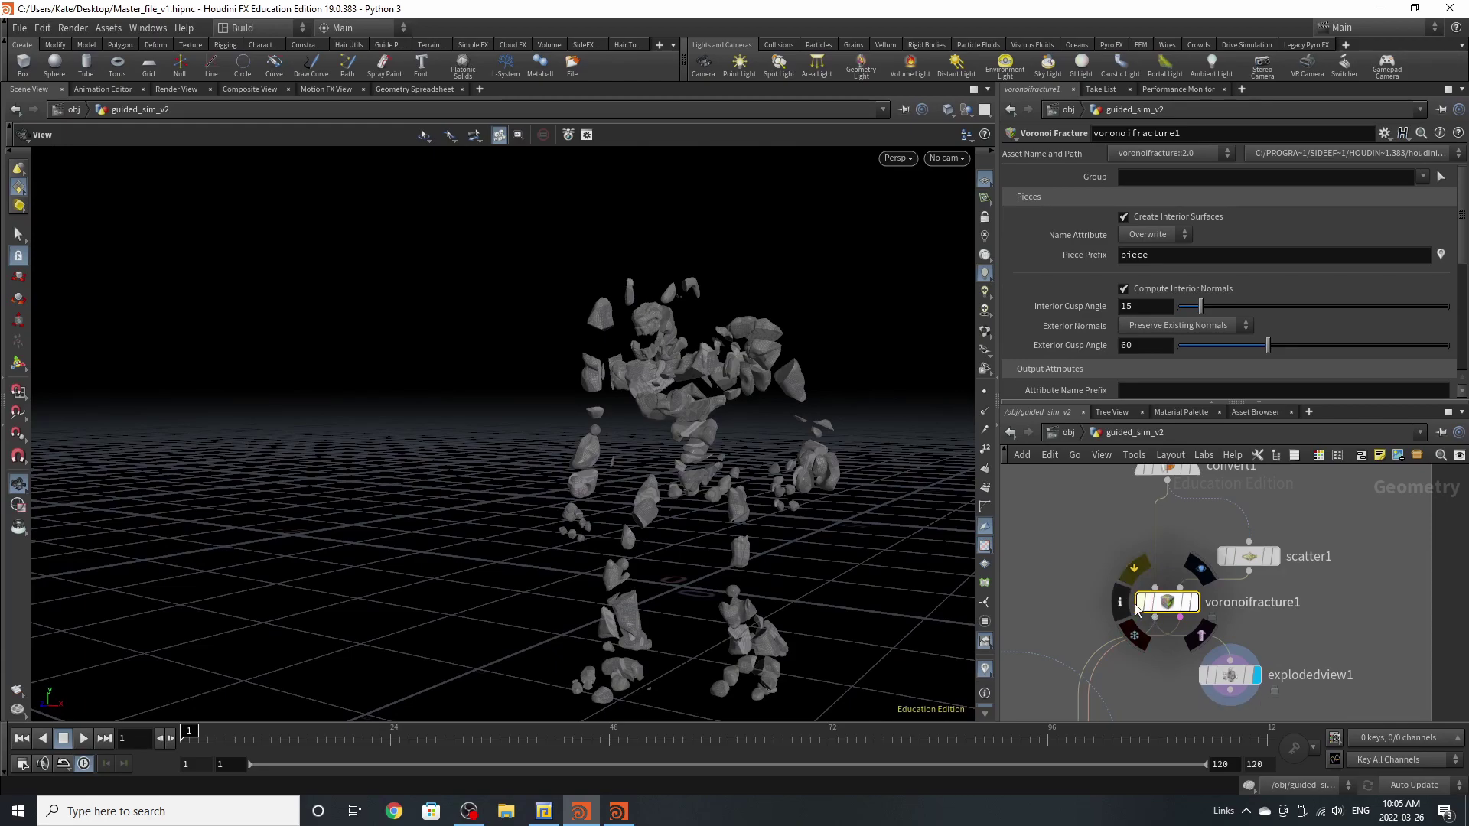
{"action": "left_click", "coordinate": [1145, 606]}
{"action": "left_click_drag", "start_coordinate": [709, 471], "coordinate": [902, 475]}
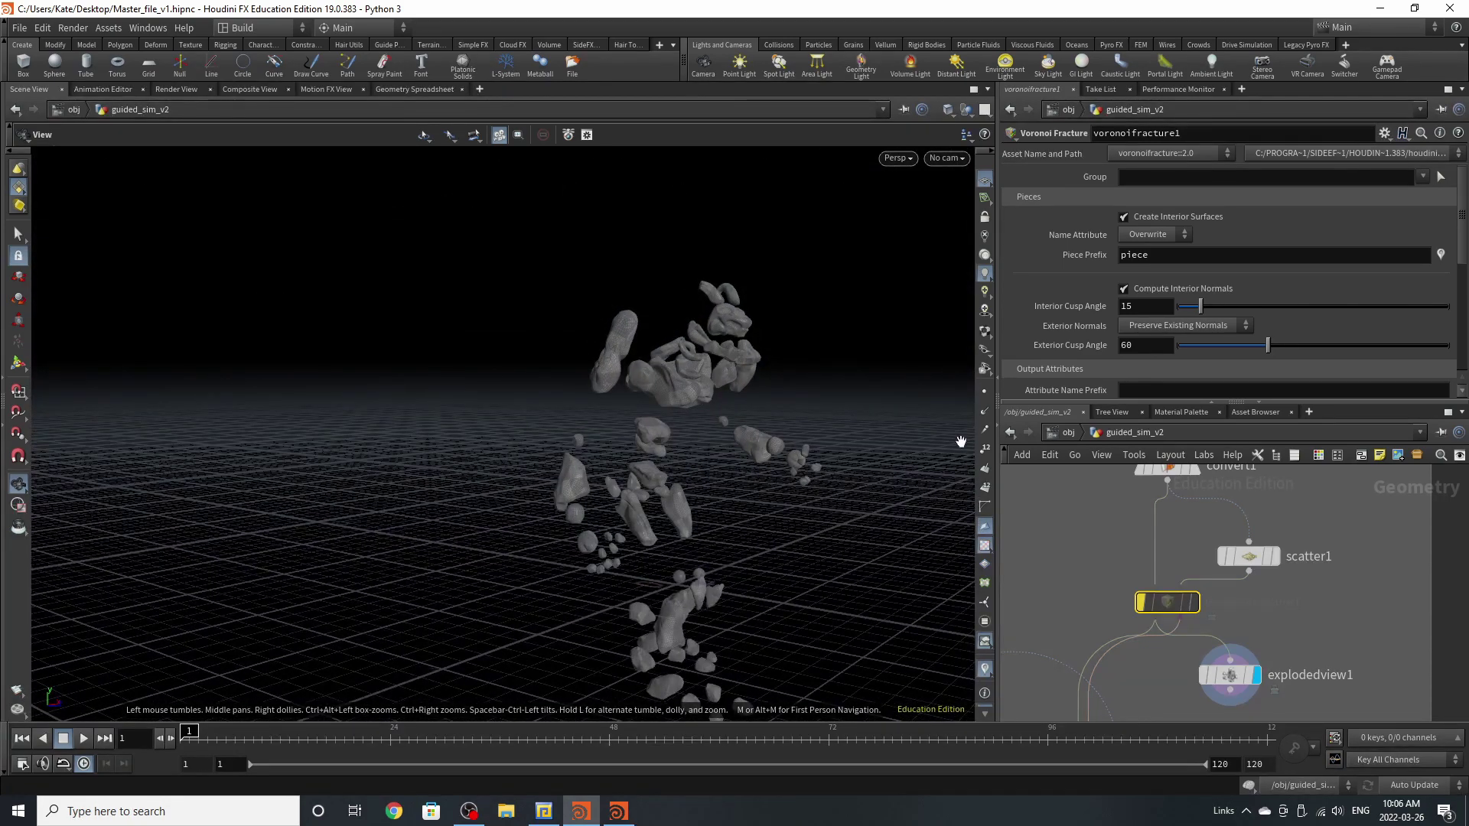
- Turn off voronoifracture1's bypass so the fracture is active again
{"action": "left_click", "coordinate": [1141, 602]}
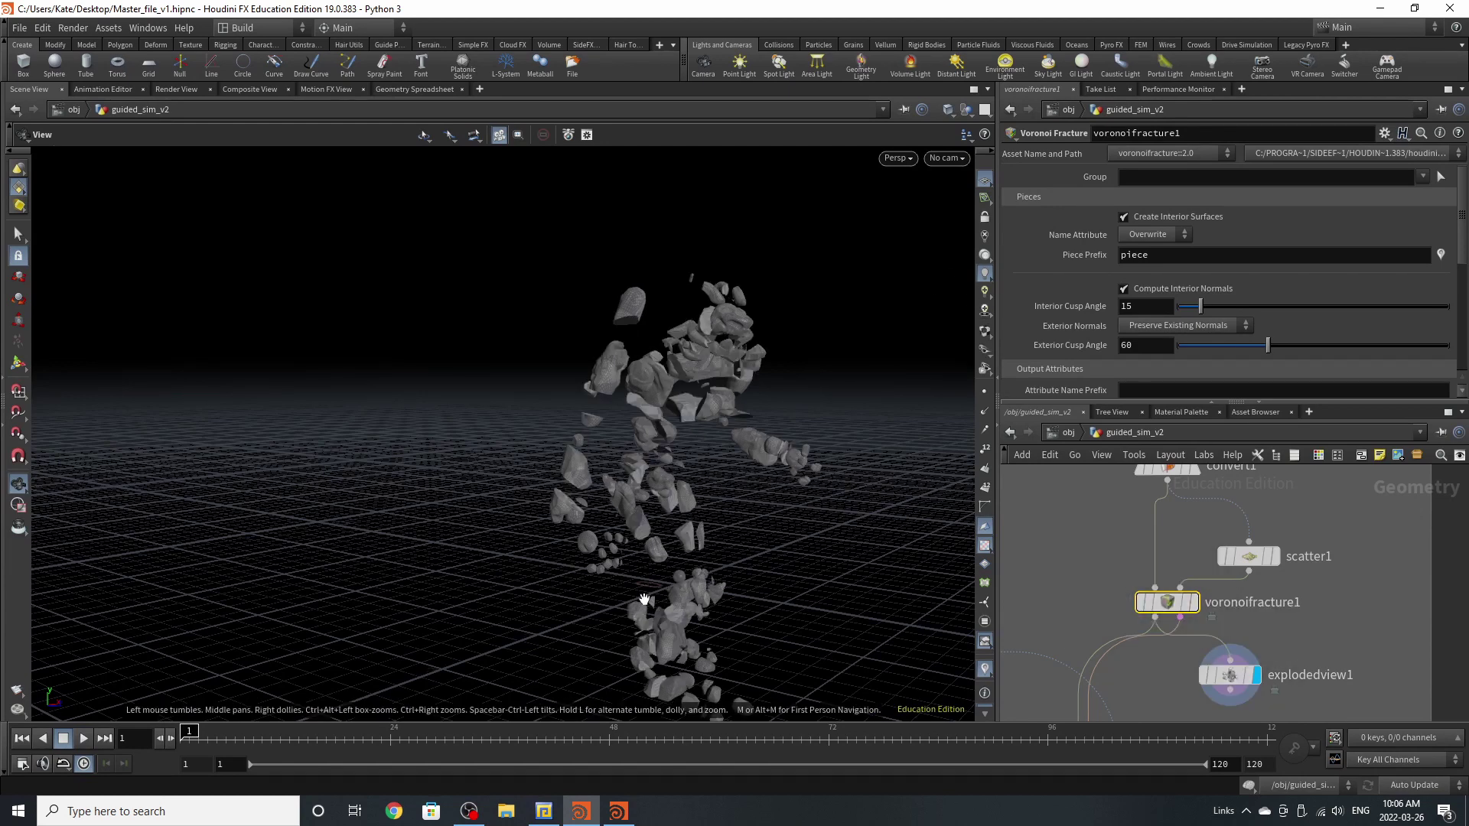
{"action": "left_click_drag", "start_coordinate": [666, 515], "coordinate": [528, 486]}
{"action": "scroll", "coordinate": [1211, 568], "scroll_direction": "down", "scroll_amount": 3}
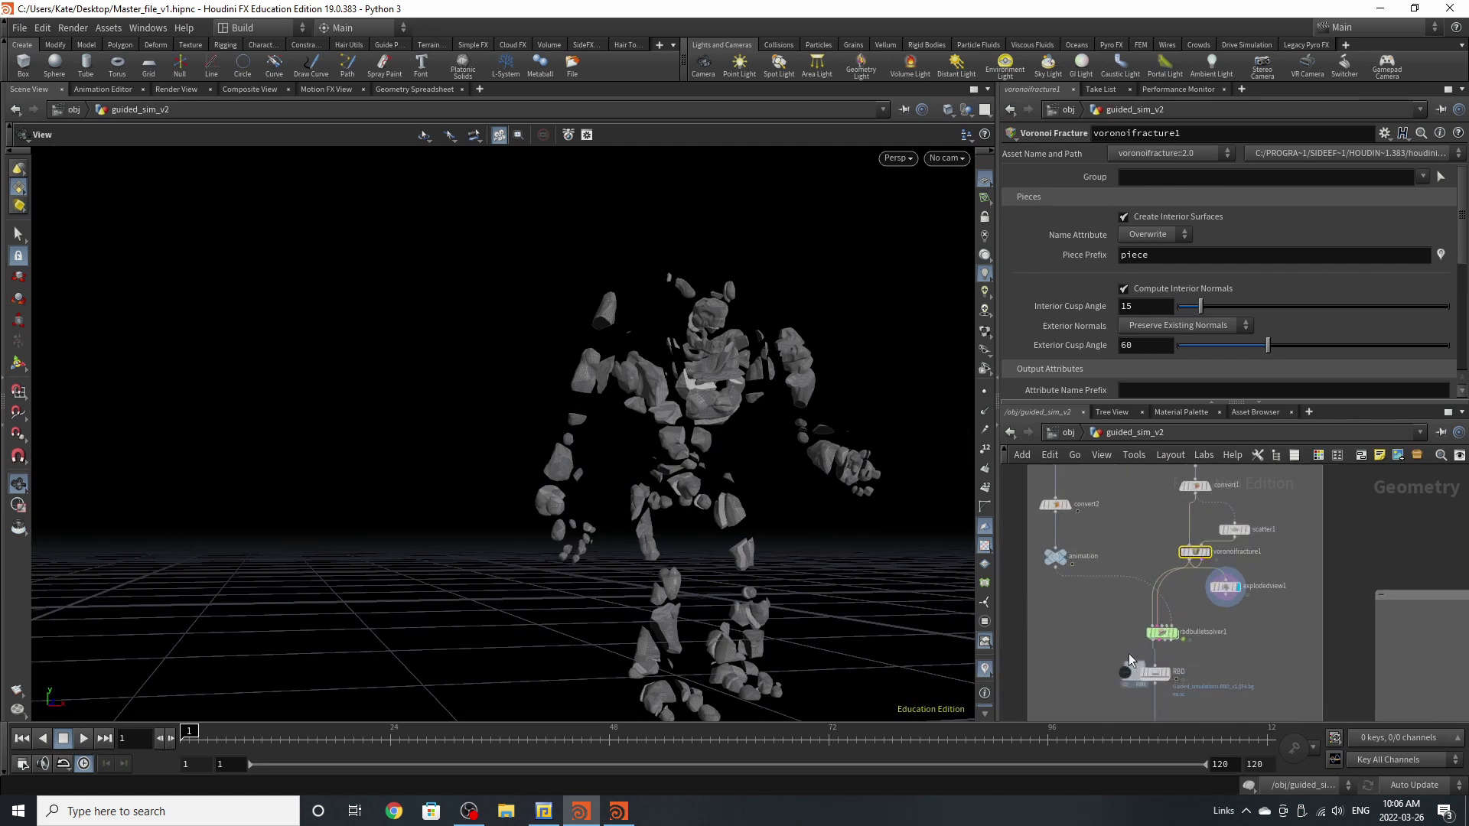
{"action": "scroll", "coordinate": [1152, 638], "scroll_direction": "up", "scroll_amount": 5}
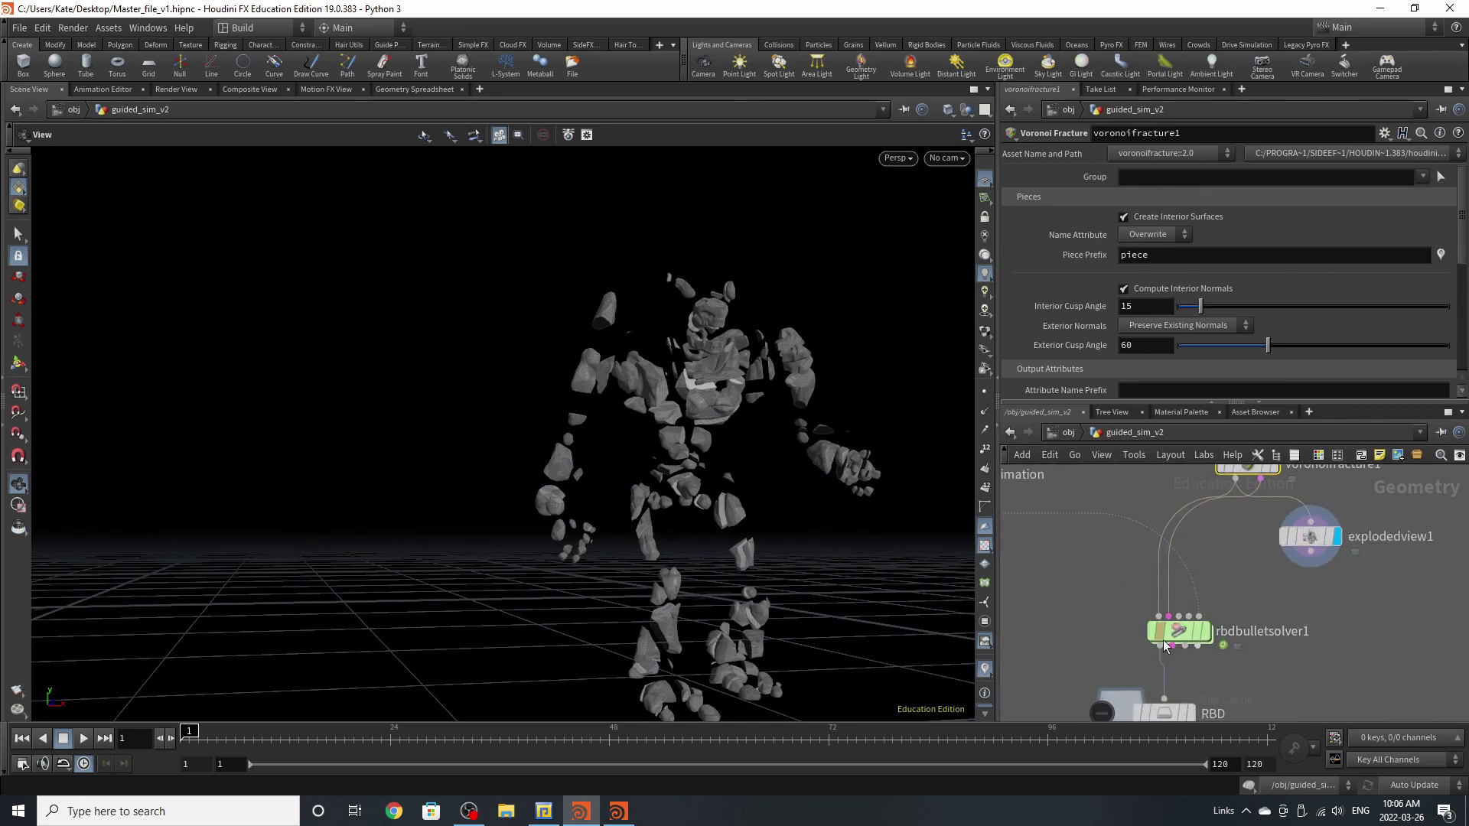
- Read rbdbulletsolver1's warning about the missing constraint_name attribute, then close it
{"action": "mouse_move", "coordinate": [1172, 630]}
{"action": "left_mouse_down"}
{"action": "mouse_move", "coordinate": [1174, 606]}
{"action": "mouse_move", "coordinate": [1181, 638]}
{"action": "left_mouse_up"}
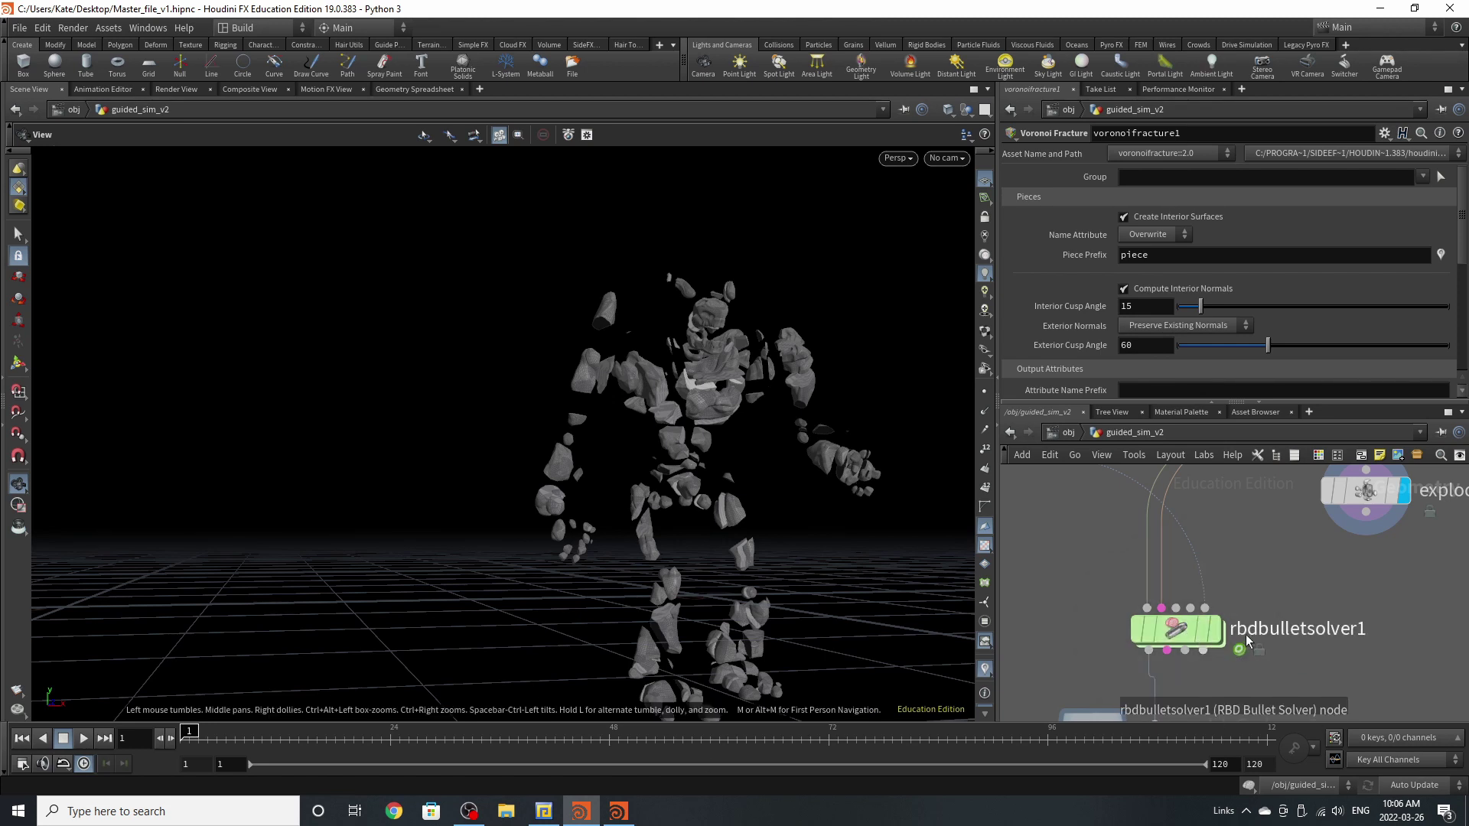
{"action": "mouse_move", "coordinate": [1209, 641]}
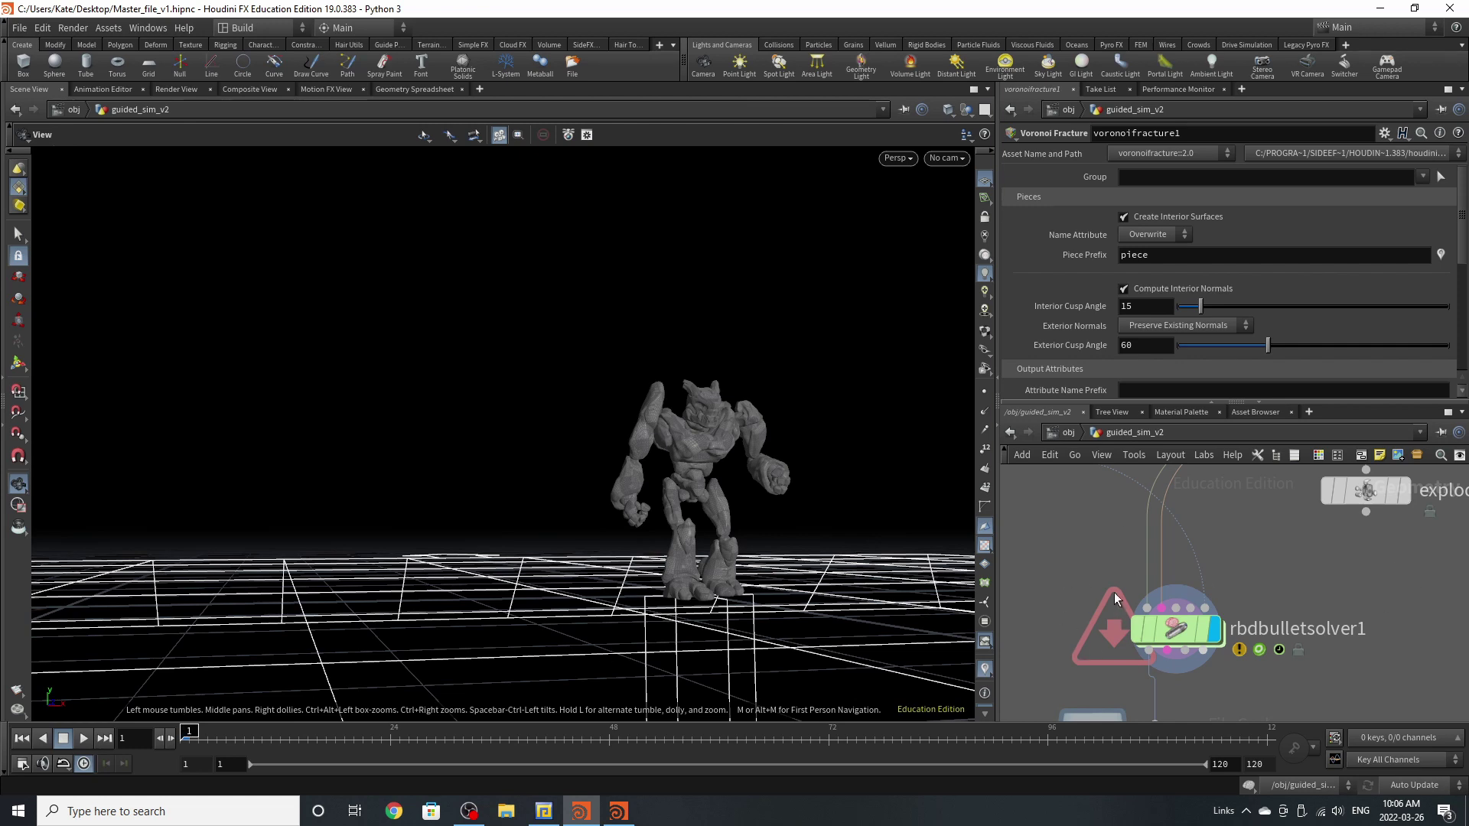
{"action": "mouse_move", "coordinate": [1120, 621]}
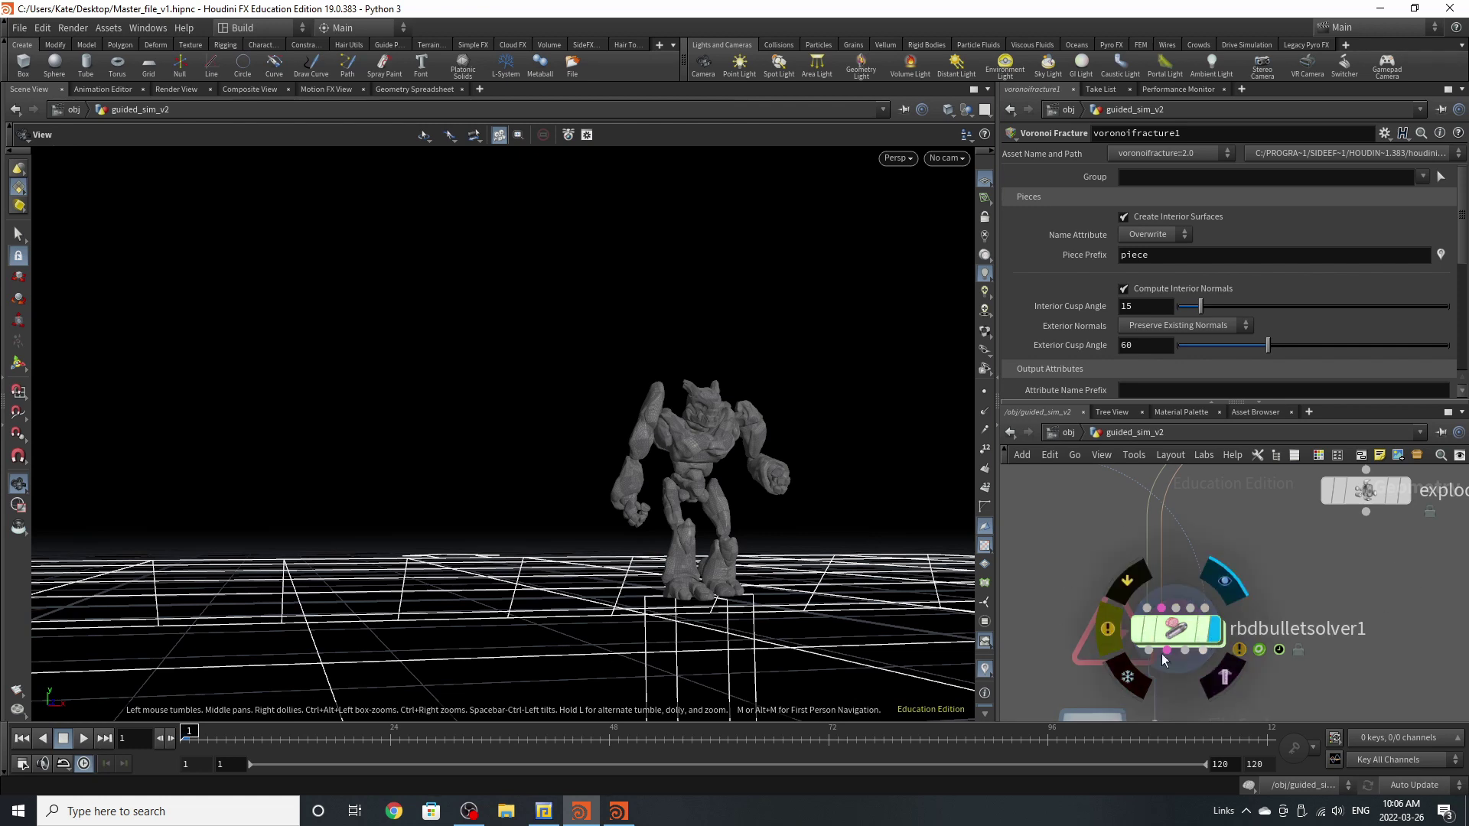
{"action": "left_click", "coordinate": [1107, 632]}
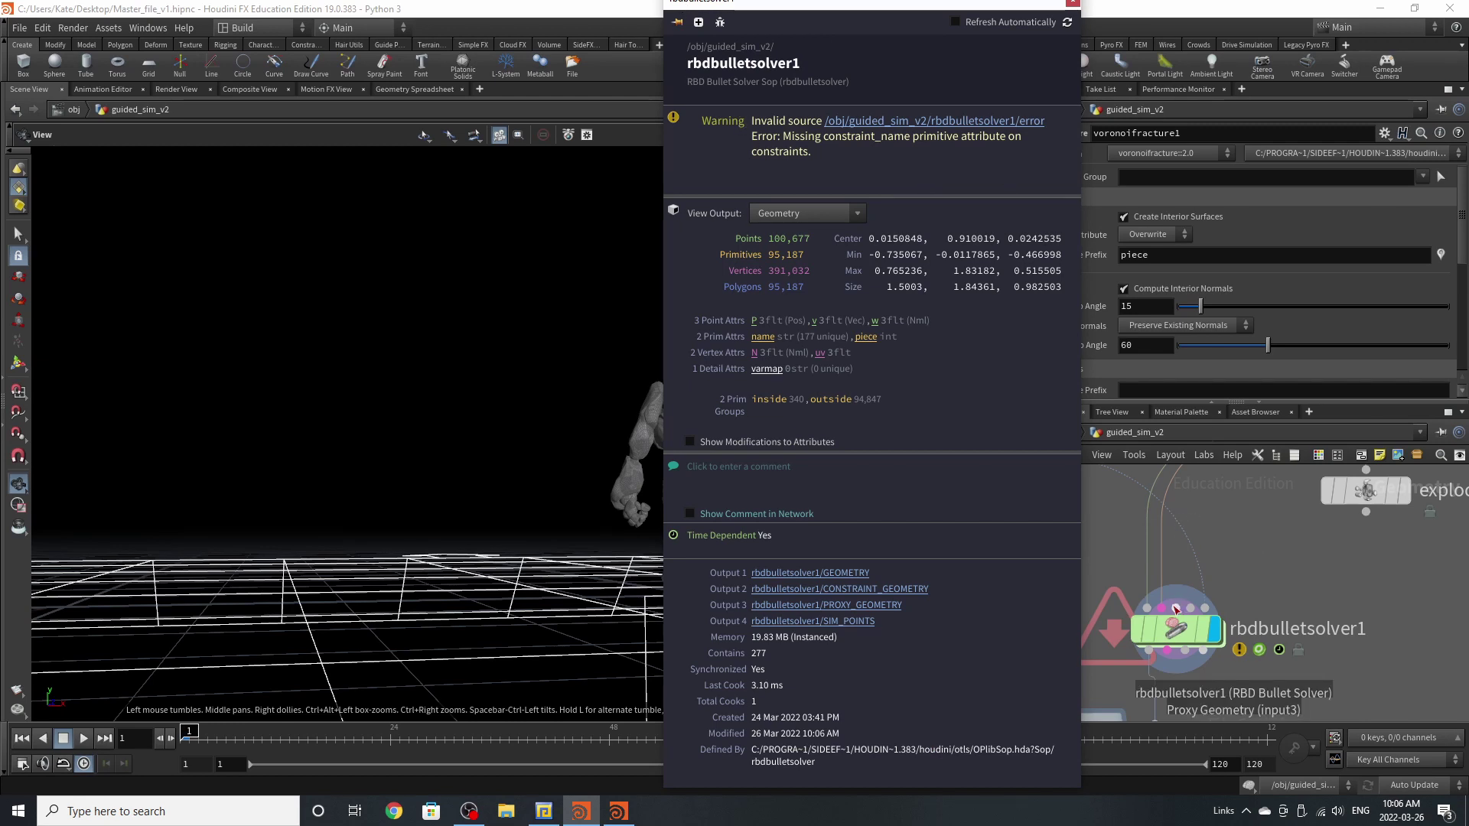
{"action": "left_click", "coordinate": [1071, 3]}
{"action": "scroll", "coordinate": [1224, 528], "scroll_direction": "down", "scroll_amount": 4}
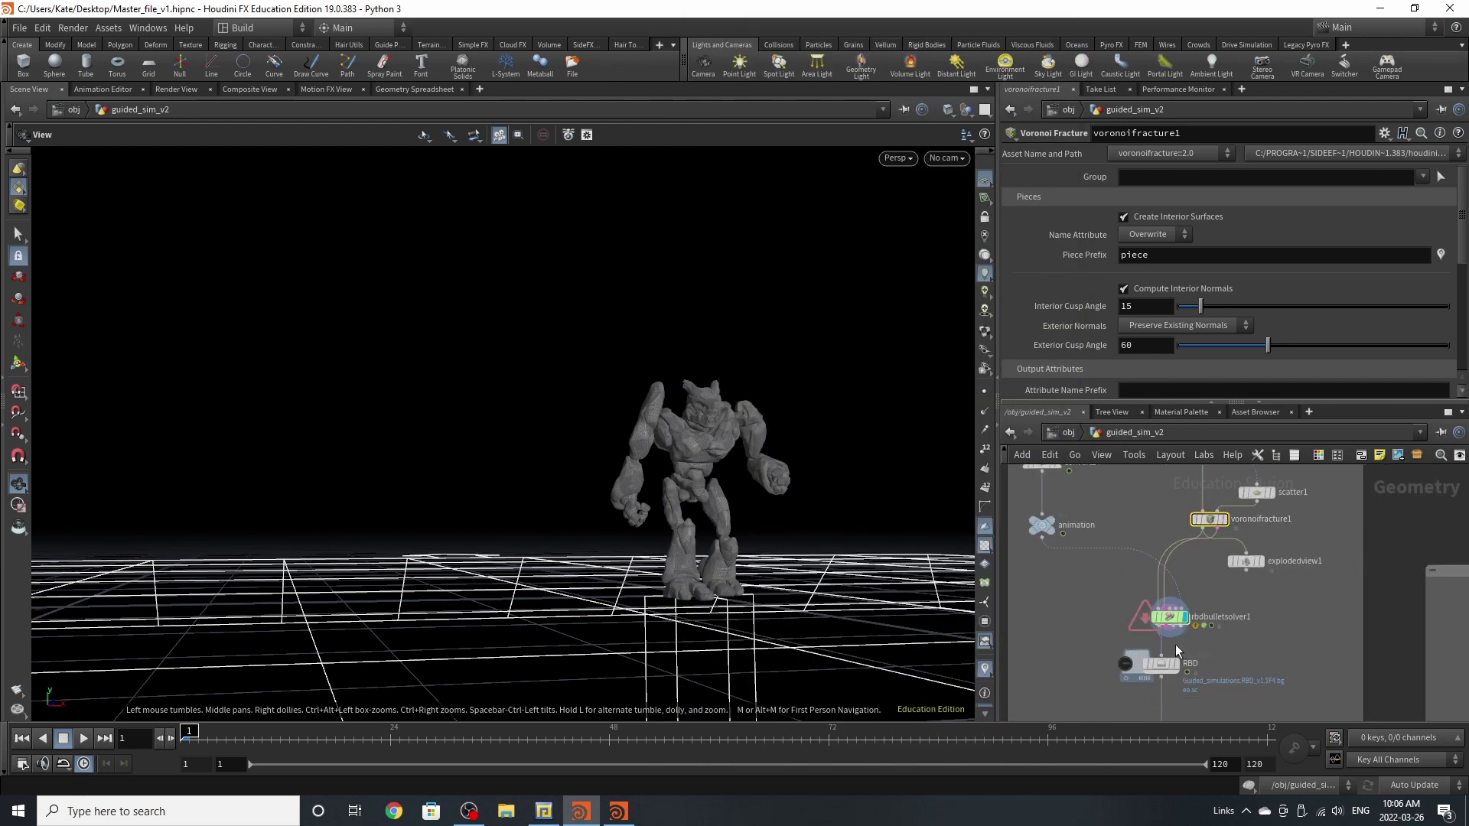
{"action": "scroll", "coordinate": [1162, 629], "scroll_direction": "up", "scroll_amount": 3}
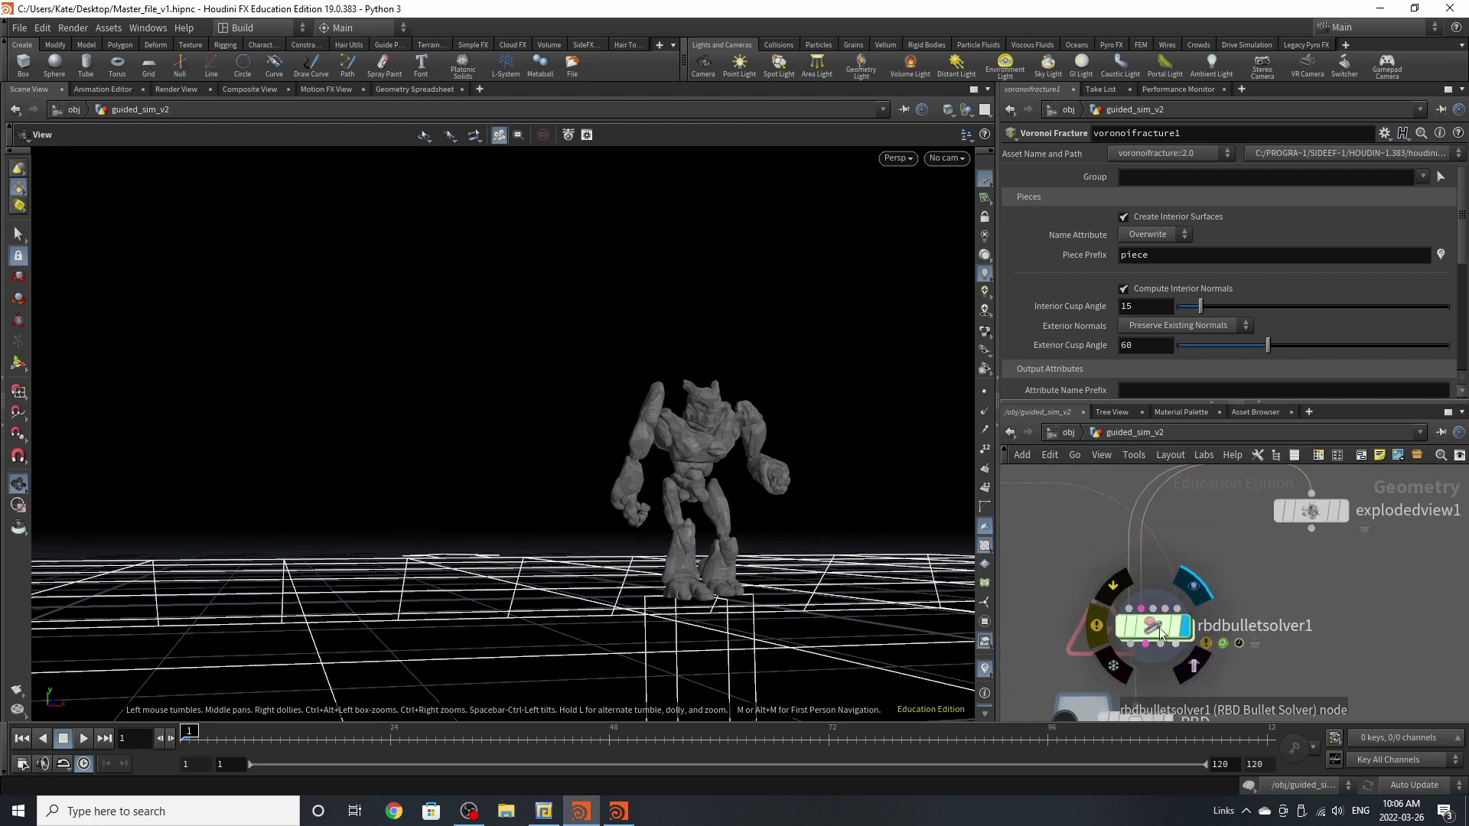
- Select rbdbulletsolver1 and shift voronoifracture1 to the left
{"action": "left_click", "coordinate": [1155, 627]}
{"action": "scroll", "coordinate": [1162, 629], "scroll_direction": "down", "scroll_amount": 4}
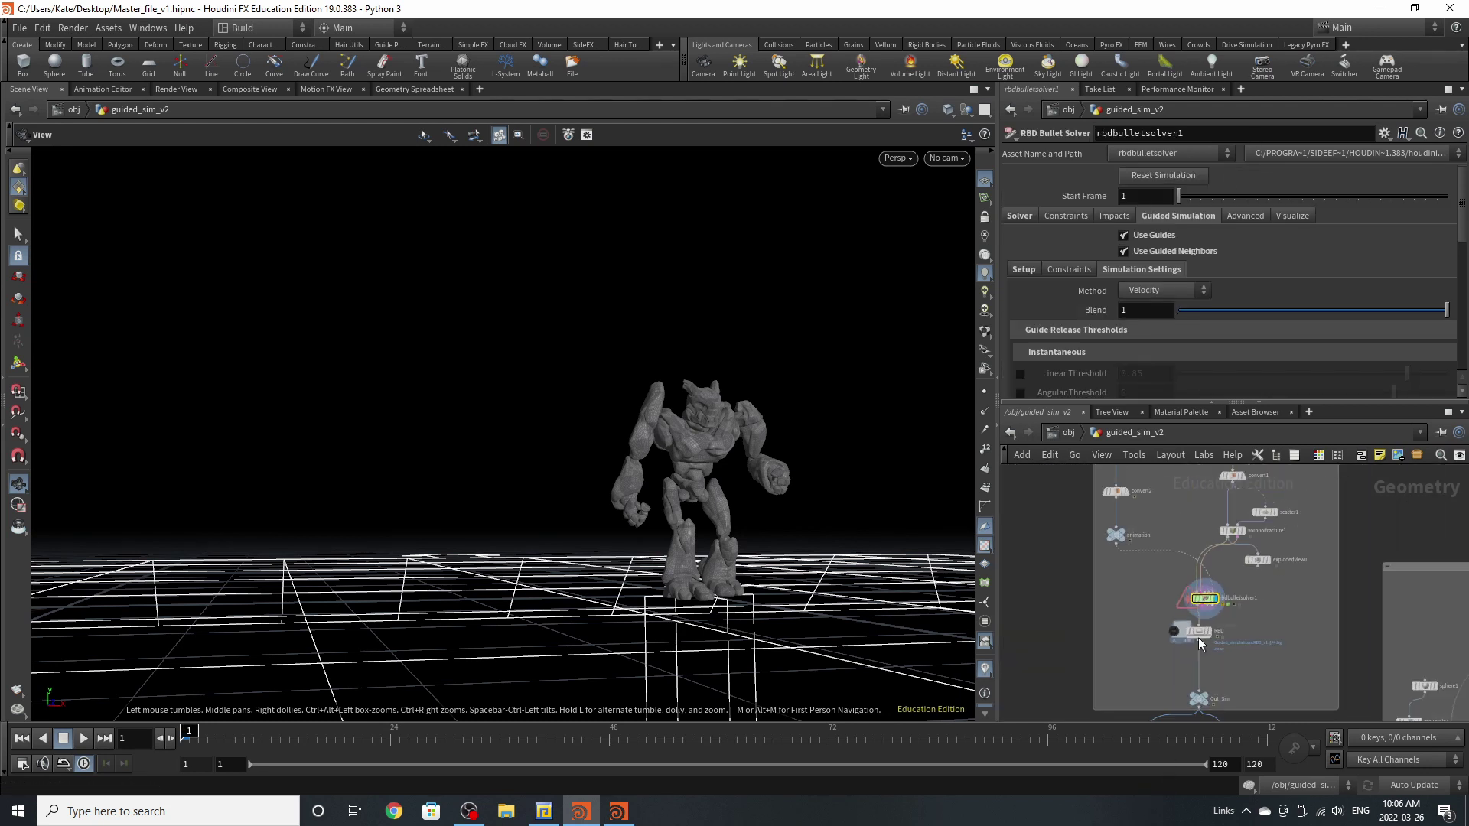
{"action": "scroll", "coordinate": [1217, 552], "scroll_direction": "up", "scroll_amount": 3}
{"action": "left_click_drag", "start_coordinate": [1250, 517], "coordinate": [1199, 521]}
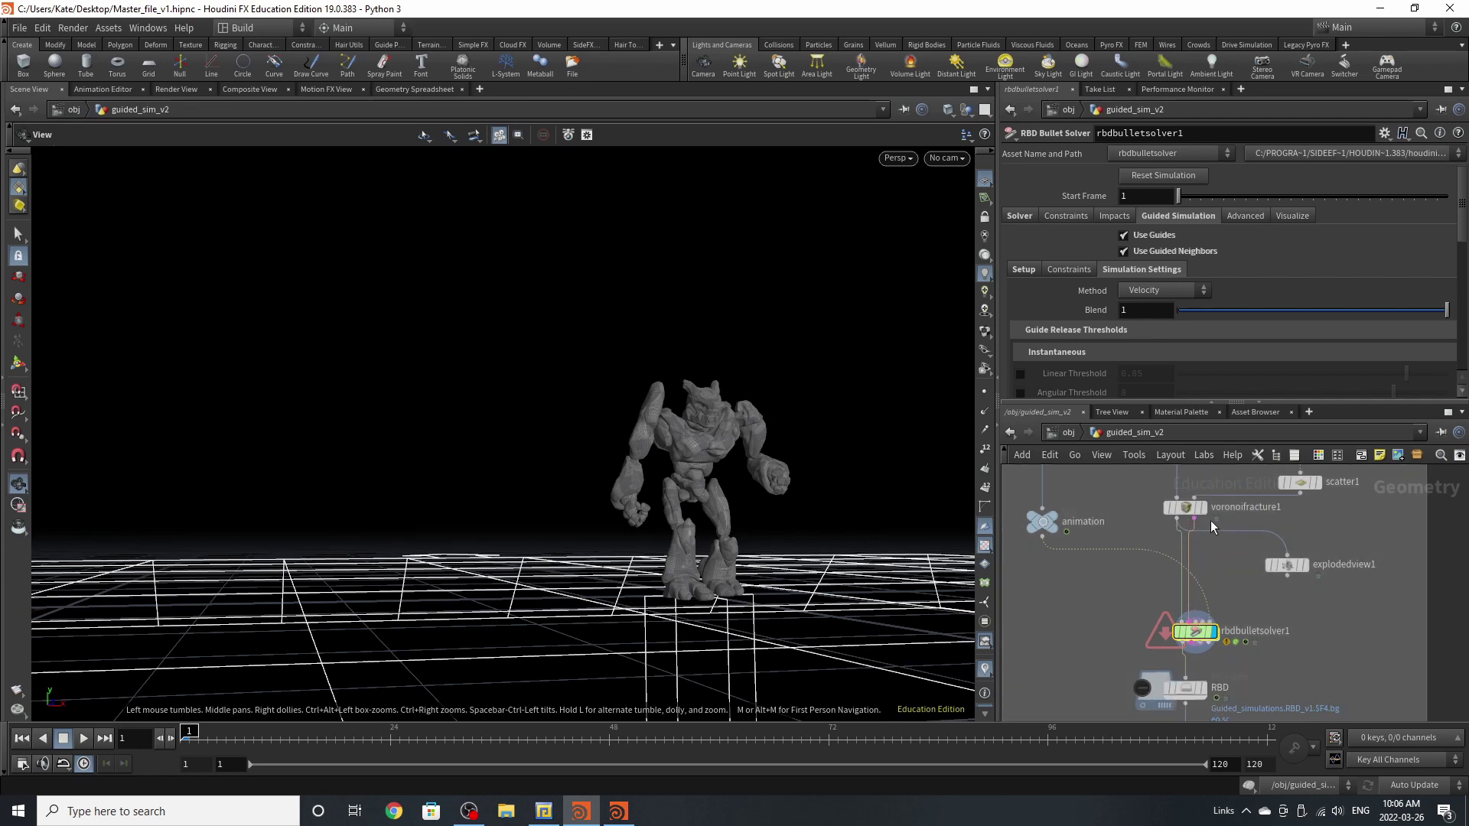
{"action": "left_click", "coordinate": [1207, 570]}
{"action": "left_click", "coordinate": [1199, 631]}
- Review the solver's Bullet Object density, bounce and friction values on the Solver tab
{"action": "left_click", "coordinate": [1123, 250]}
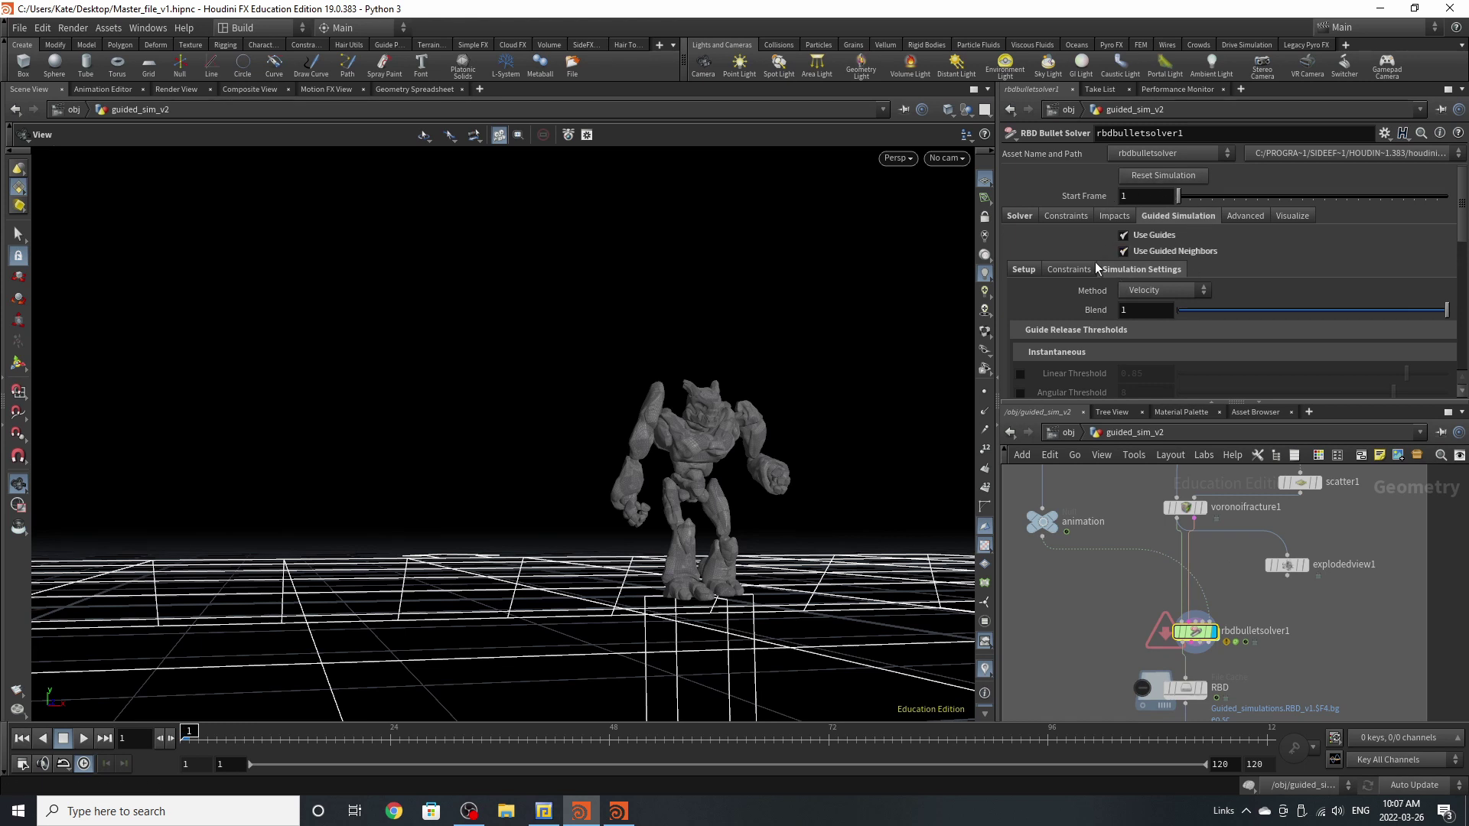
{"action": "left_click", "coordinate": [1025, 216]}
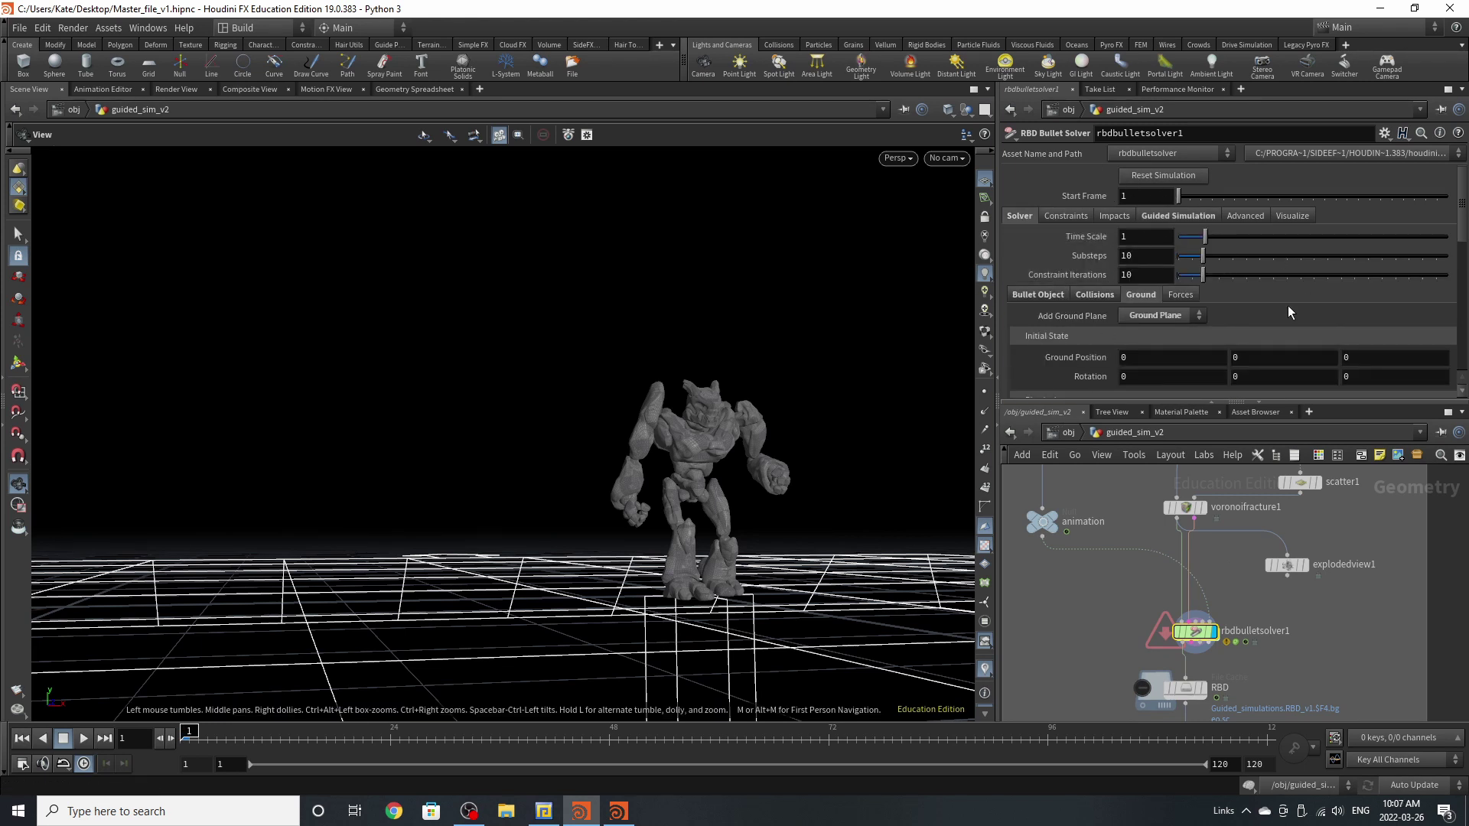
{"action": "left_click", "coordinate": [1019, 295]}
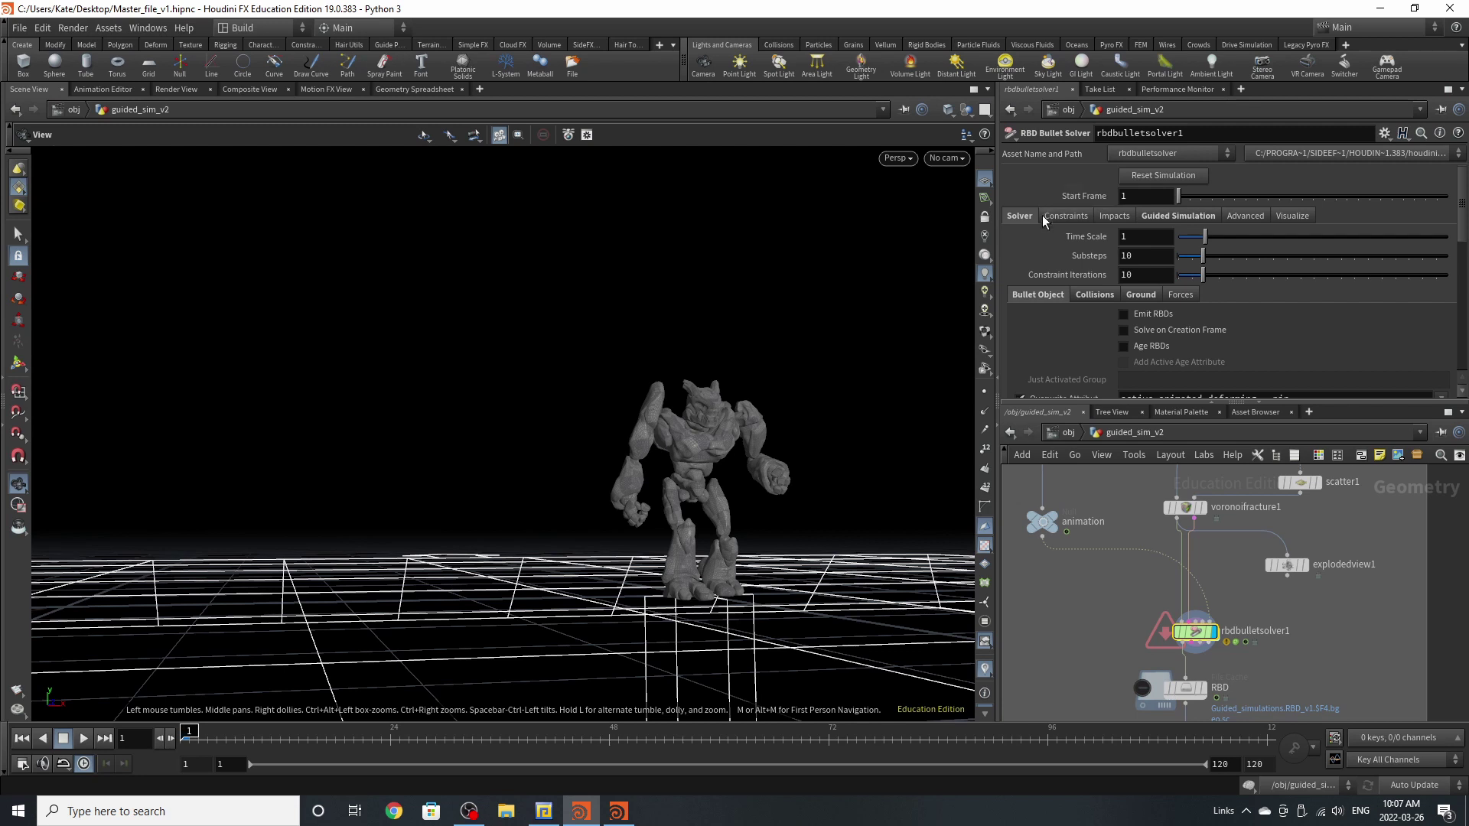
{"action": "scroll", "coordinate": [1285, 296], "scroll_direction": "down", "scroll_amount": 3}
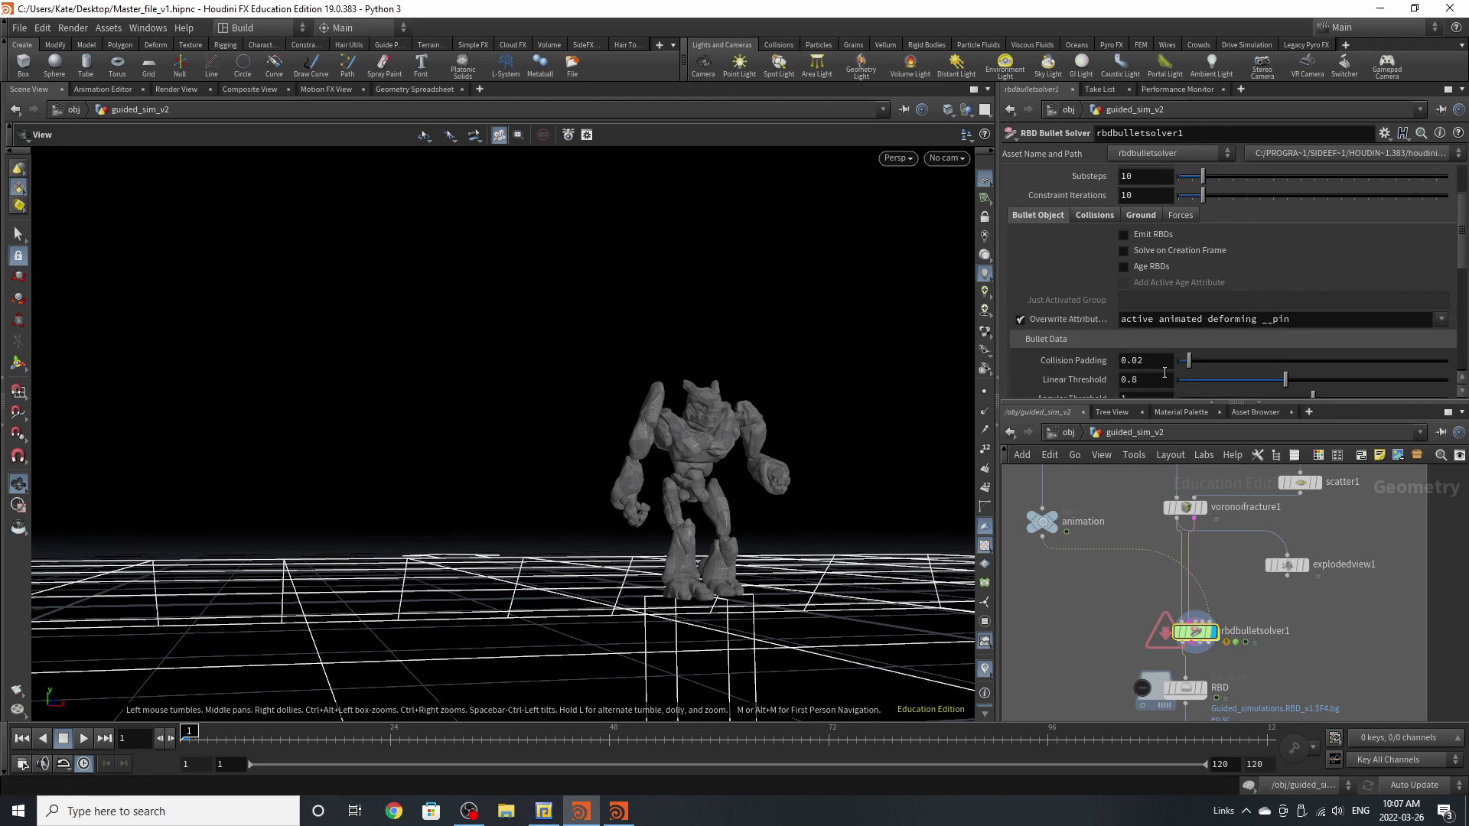
{"action": "scroll", "coordinate": [1148, 328], "scroll_direction": "down", "scroll_amount": 3}
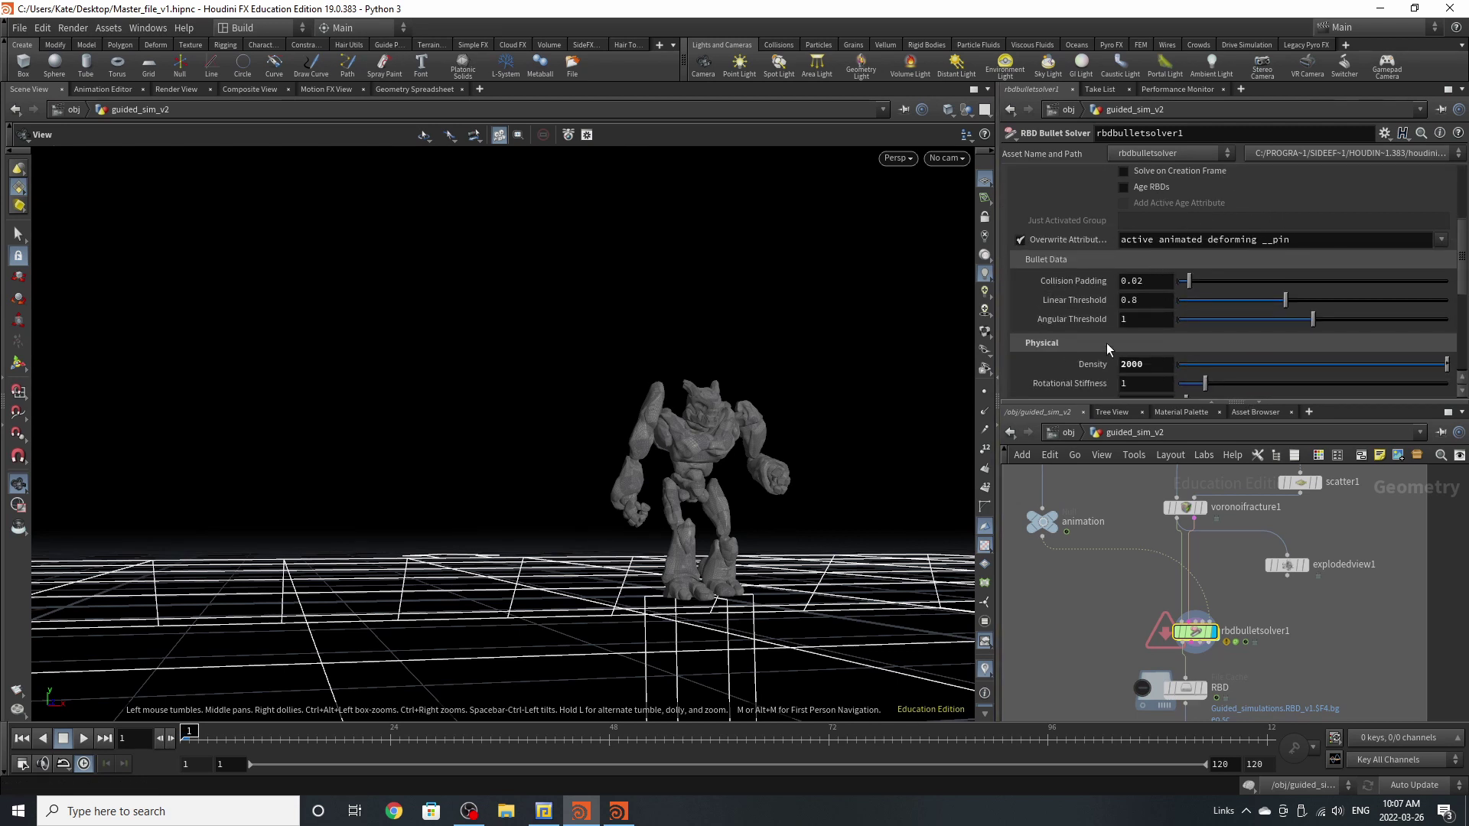
{"action": "scroll", "coordinate": [1109, 338], "scroll_direction": "down", "scroll_amount": 3}
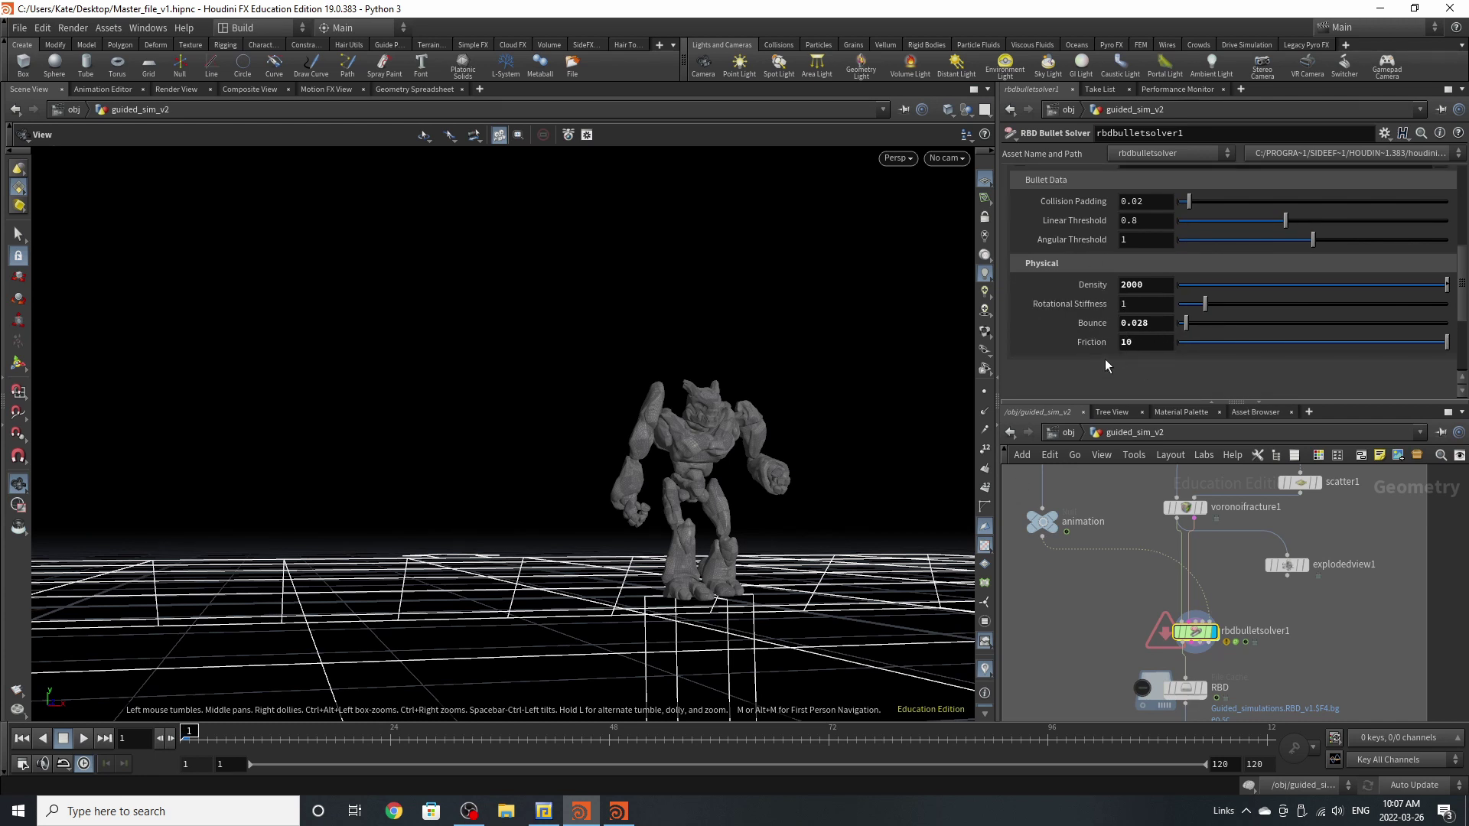
{"action": "scroll", "coordinate": [1114, 347], "scroll_direction": "up", "scroll_amount": 8}
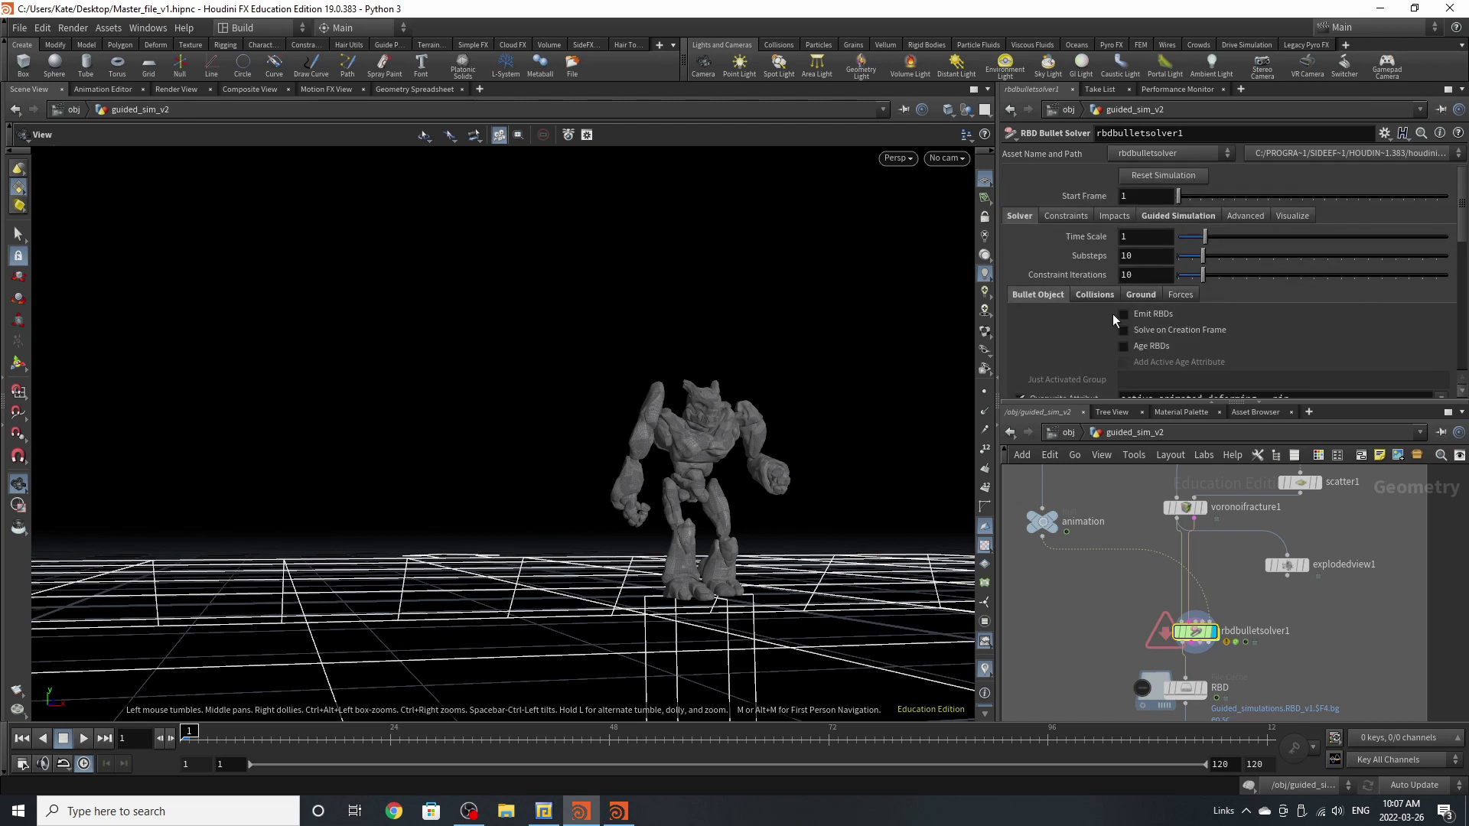
- Bring up rbdbulletsolver1's Collisions > Ground settings
{"action": "left_click", "coordinate": [1094, 295]}
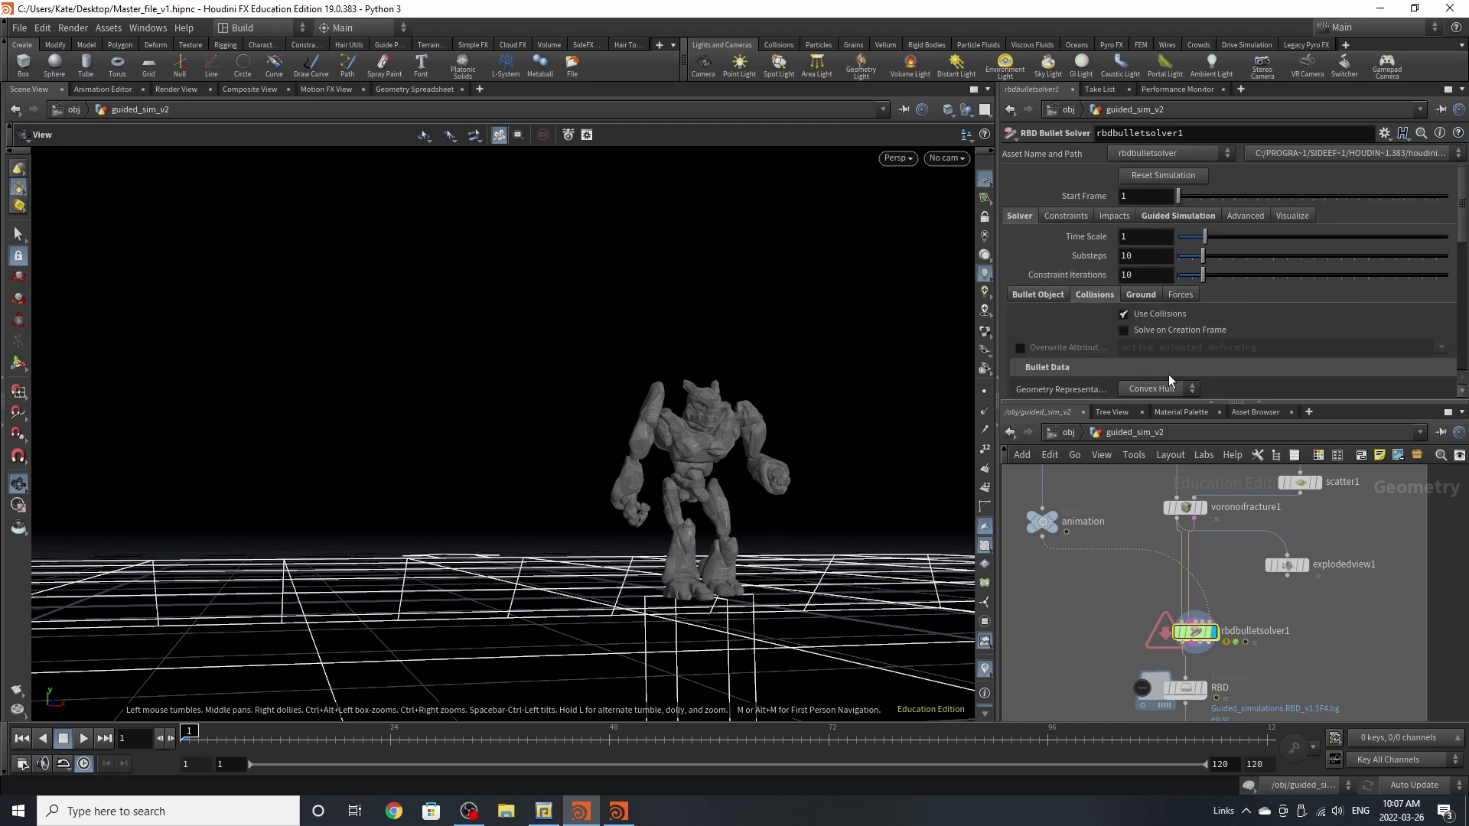
{"action": "left_click_drag", "start_coordinate": [684, 482], "coordinate": [612, 514]}
{"action": "scroll", "coordinate": [1100, 251], "scroll_direction": "down", "scroll_amount": 3}
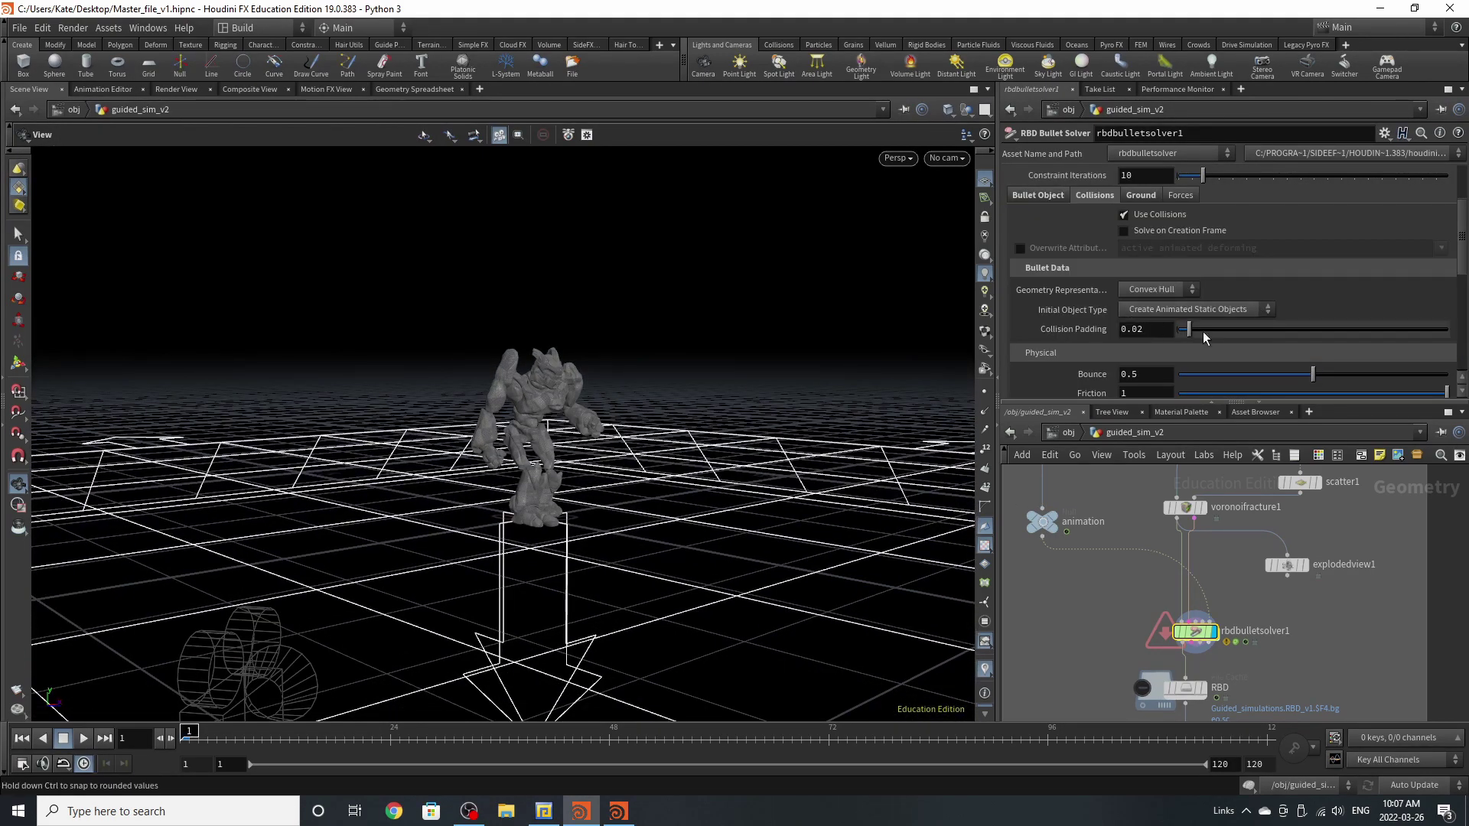
{"action": "scroll", "coordinate": [1285, 296], "scroll_direction": "down", "scroll_amount": 3}
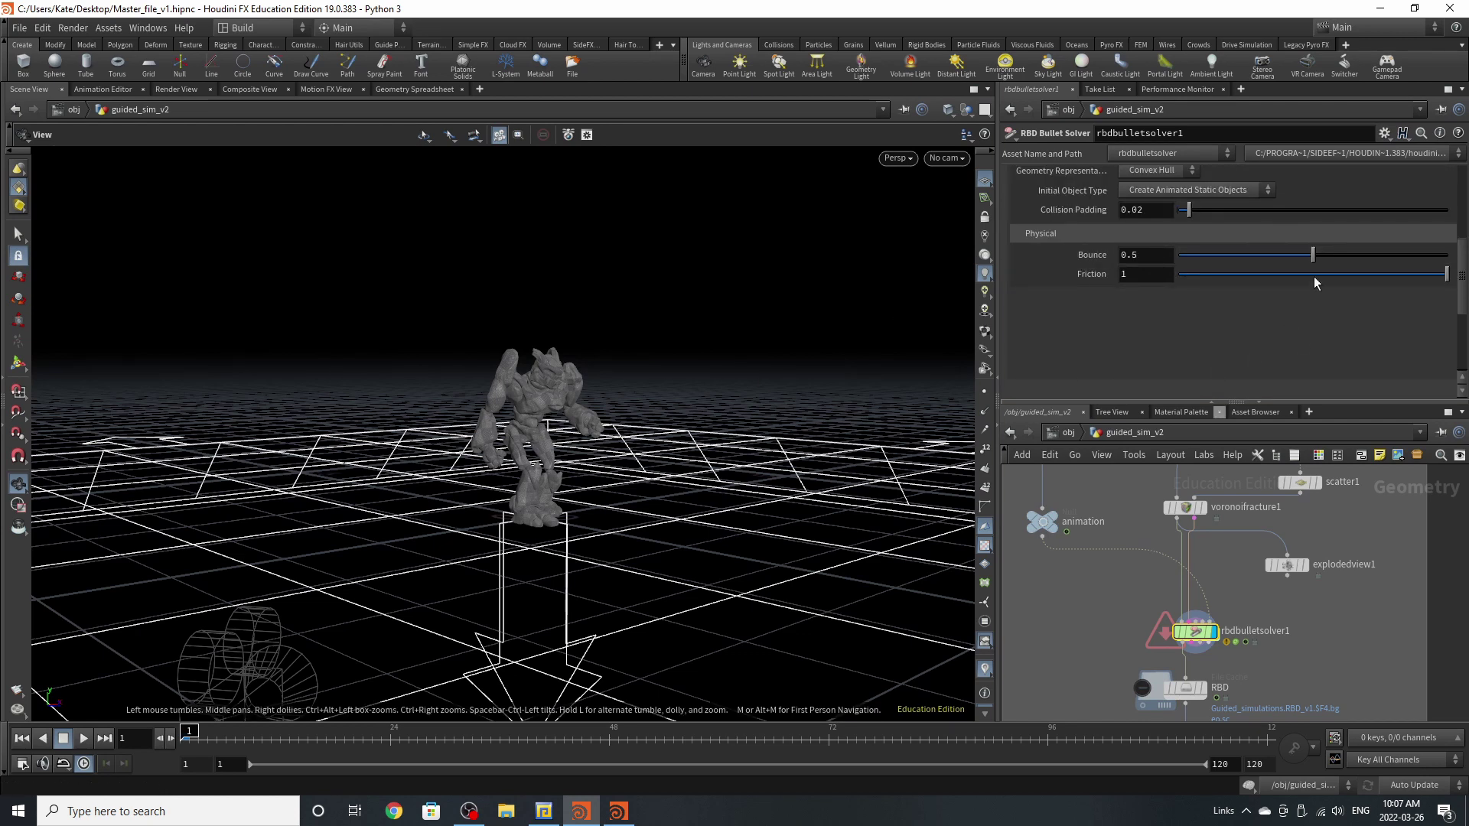
{"action": "scroll", "coordinate": [1109, 350], "scroll_direction": "up", "scroll_amount": 6}
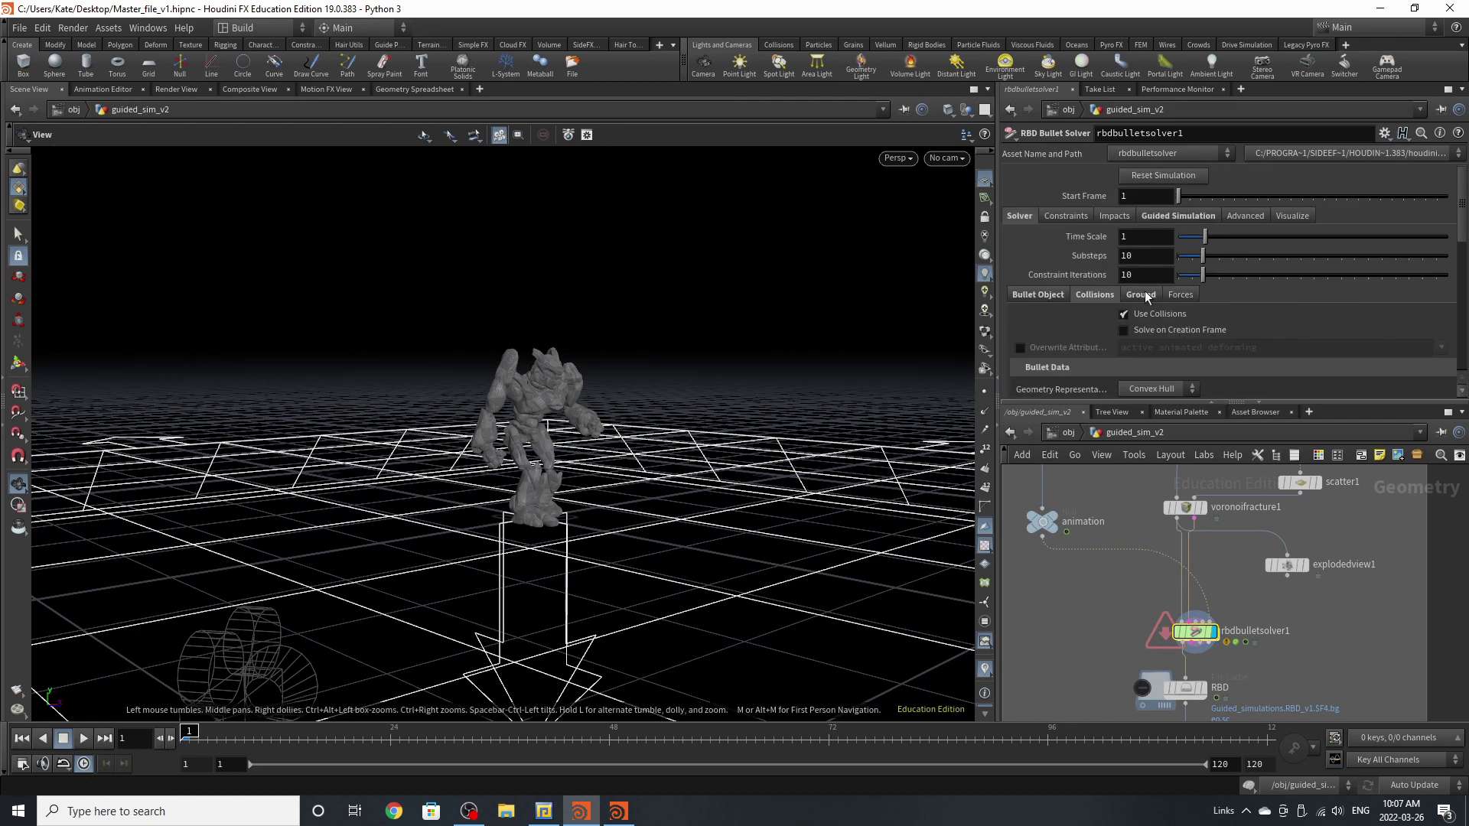
{"action": "left_click", "coordinate": [1141, 294]}
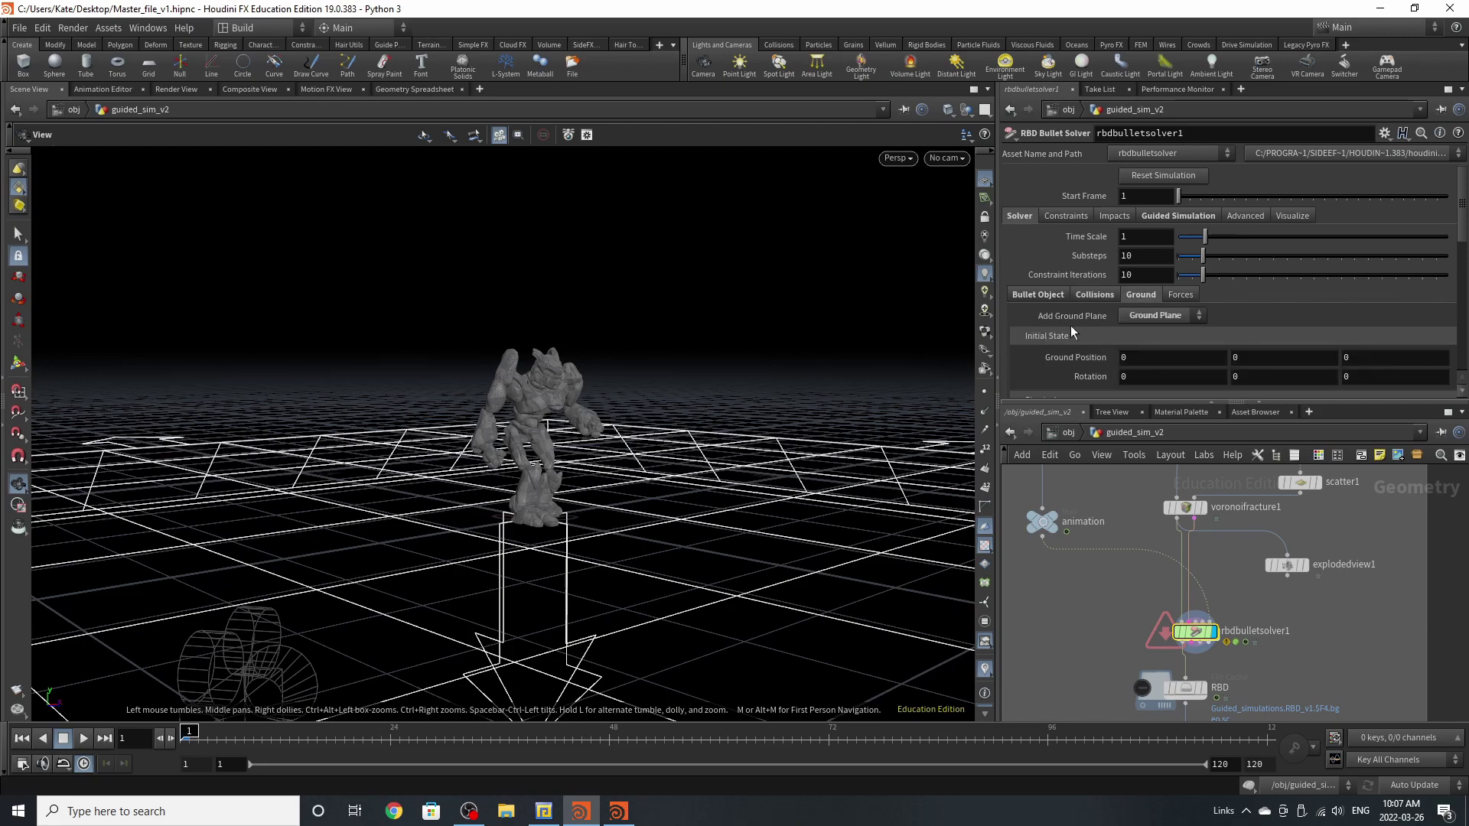
{"action": "scroll", "coordinate": [1099, 318], "scroll_direction": "down", "scroll_amount": 2}
{"action": "left_click_drag", "start_coordinate": [623, 417], "coordinate": [634, 473]}
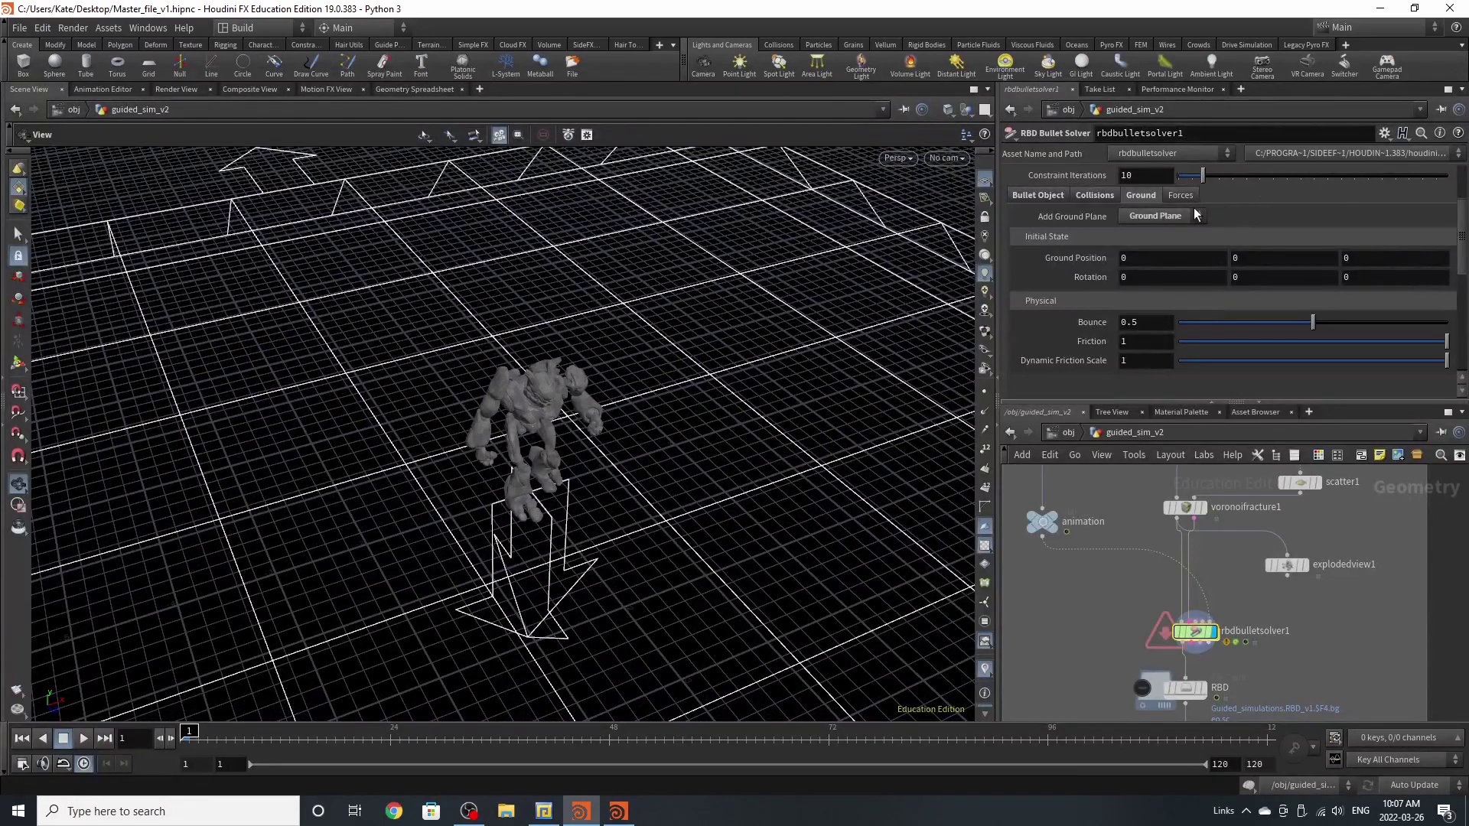
- Switch Add Ground Plane to None, then Ground Plane, and finally Height Field
{"action": "left_click", "coordinate": [1155, 215]}
{"action": "left_click", "coordinate": [1151, 217]}
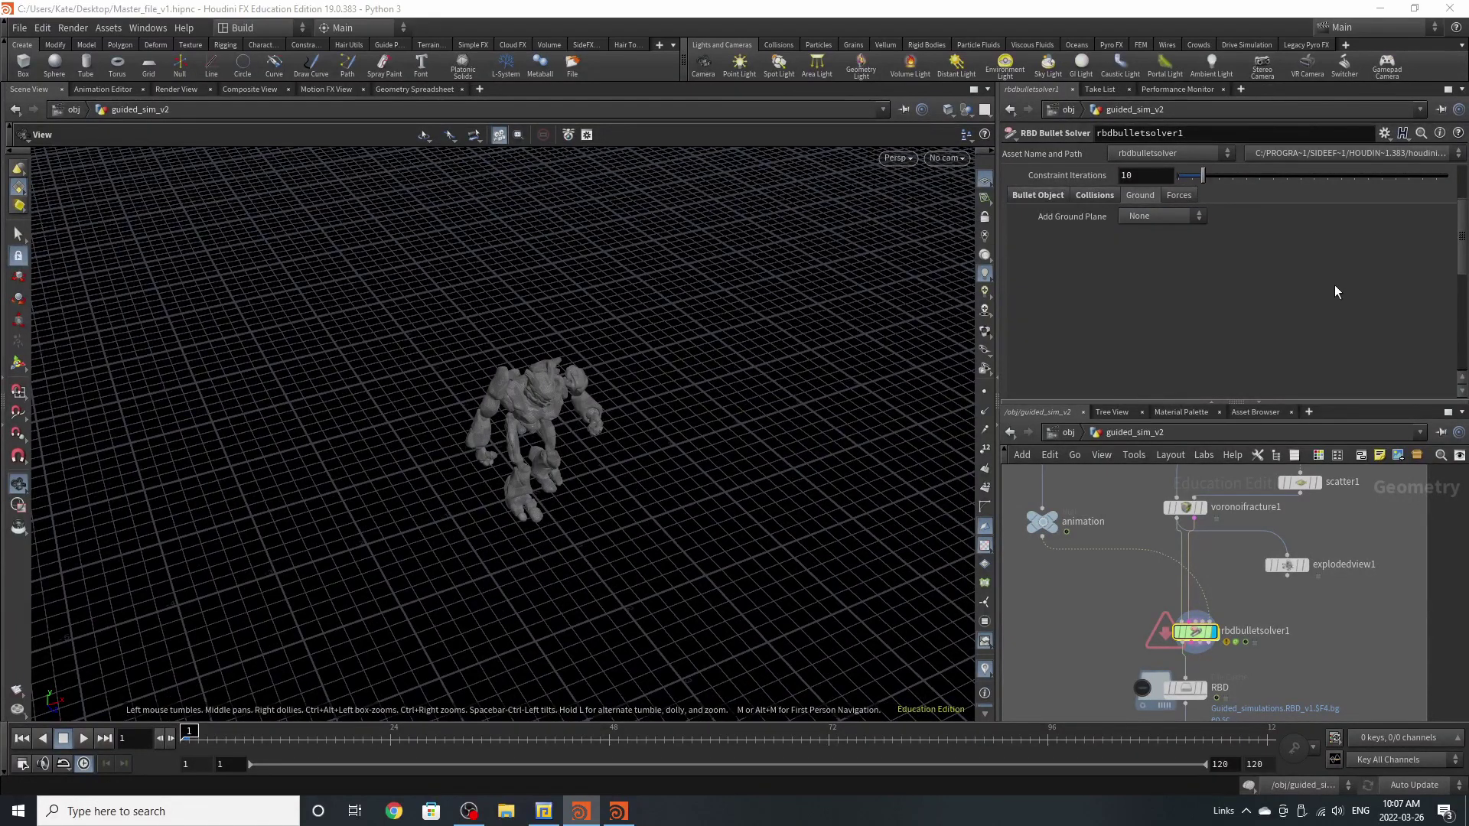
{"action": "left_click", "coordinate": [1191, 215]}
{"action": "left_click", "coordinate": [1172, 248]}
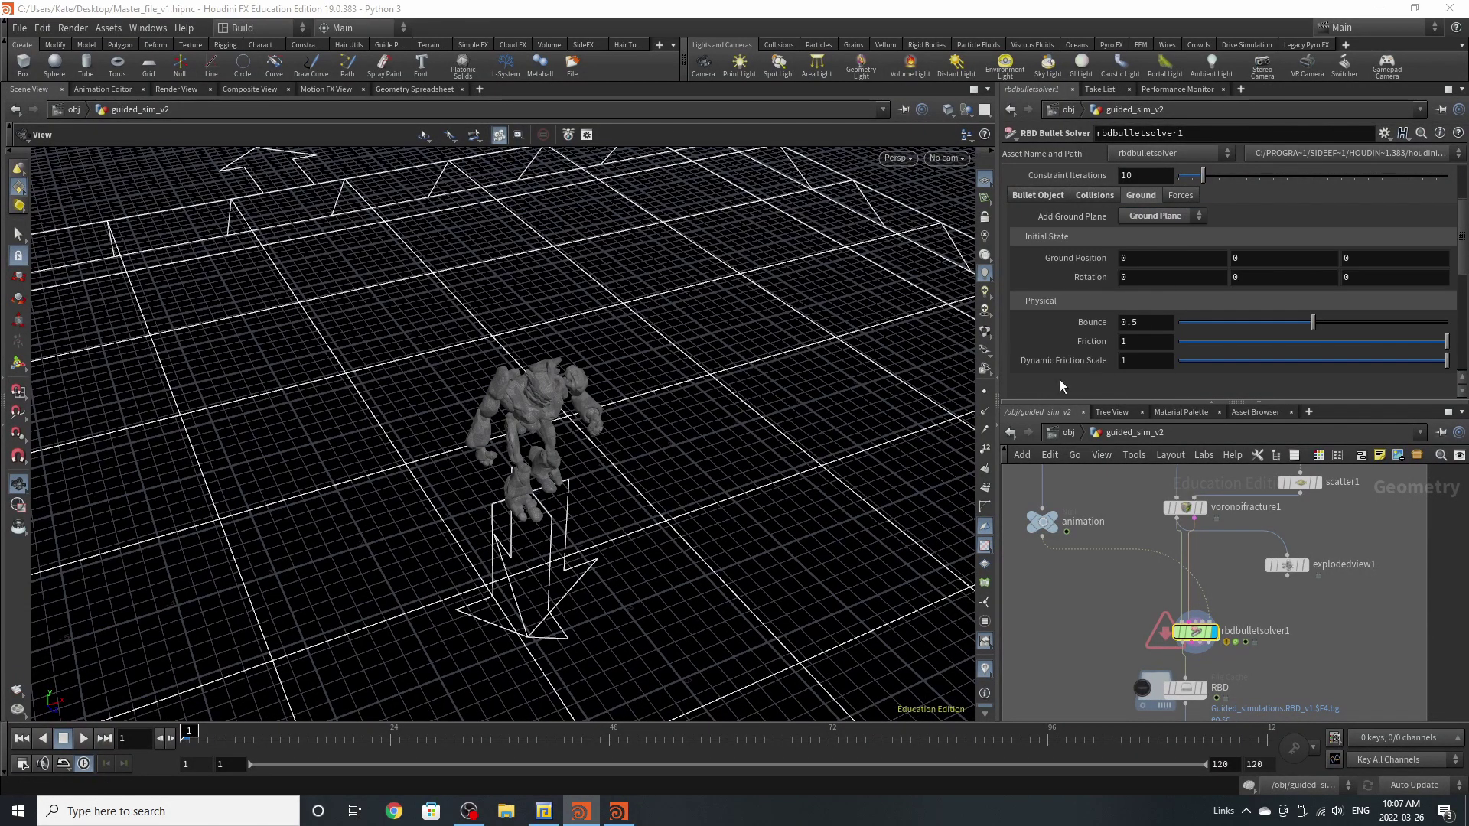
{"action": "left_click", "coordinate": [1170, 218]}
{"action": "left_click", "coordinate": [1155, 233]}
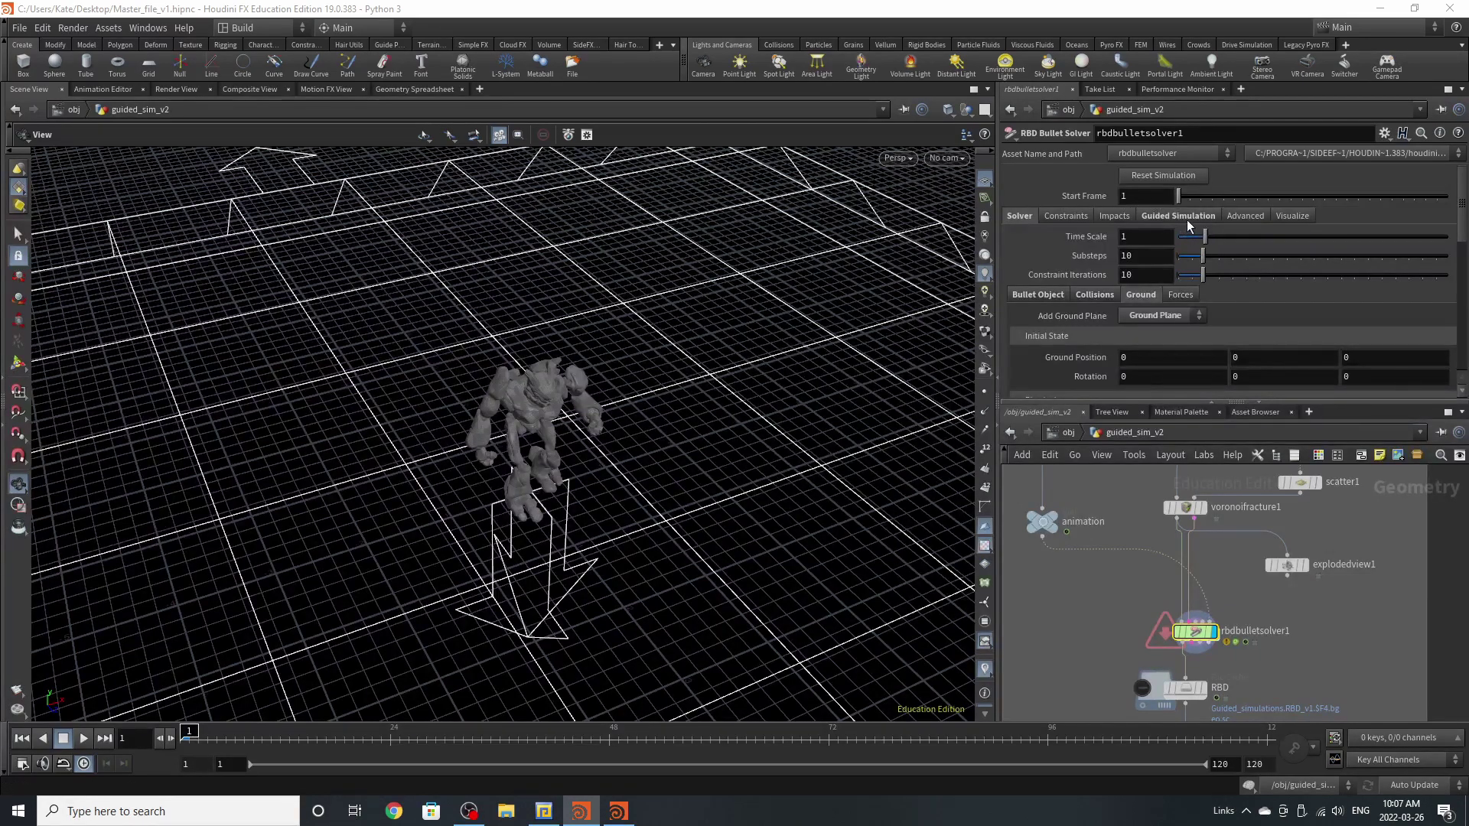
- Turn off Use Guides and scrub to frame 40 to watch the Crag collapse into rubble
{"action": "left_click", "coordinate": [1187, 219]}
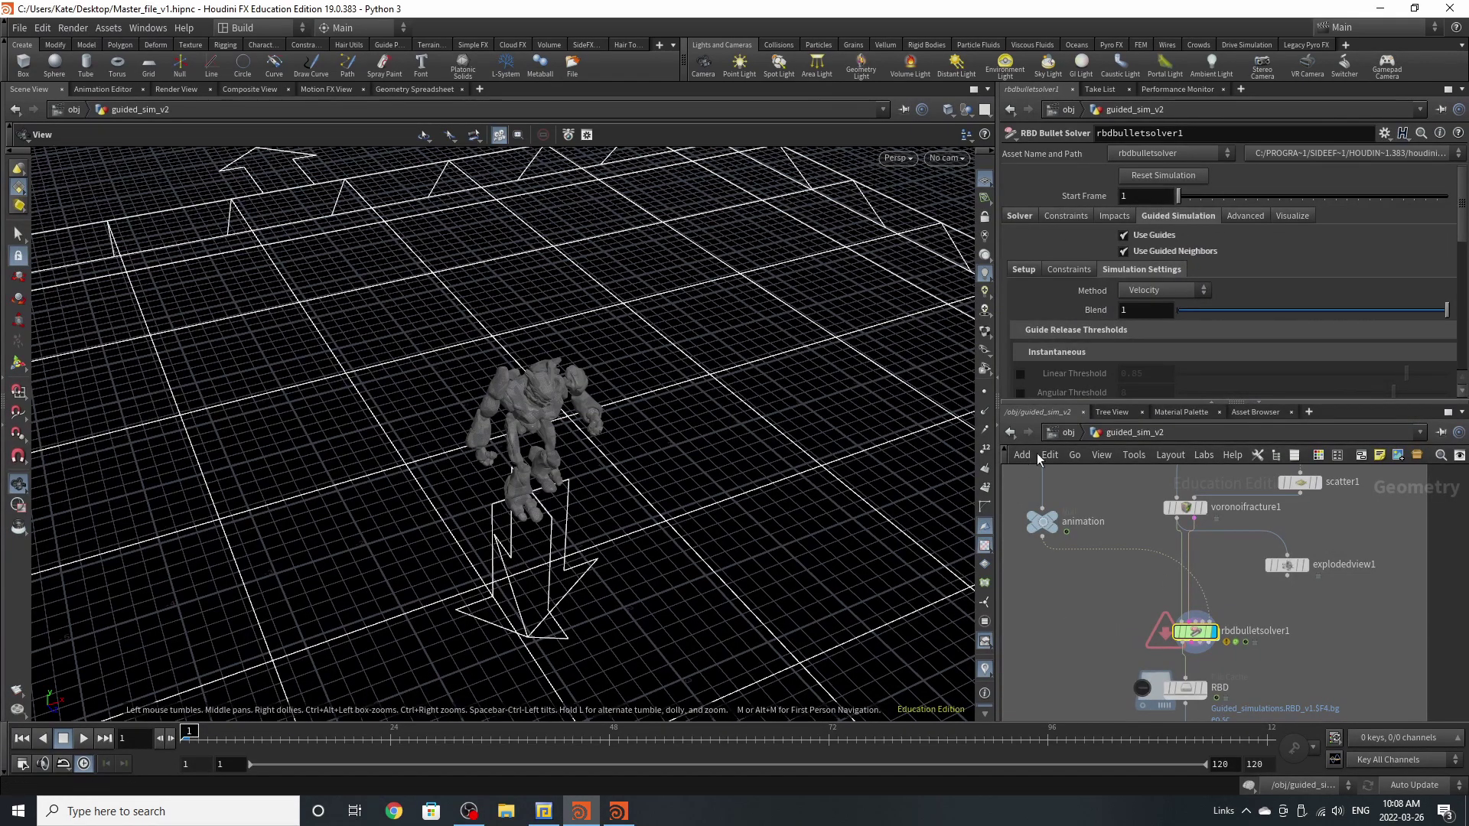
{"action": "left_click_drag", "start_coordinate": [525, 491], "coordinate": [562, 396]}
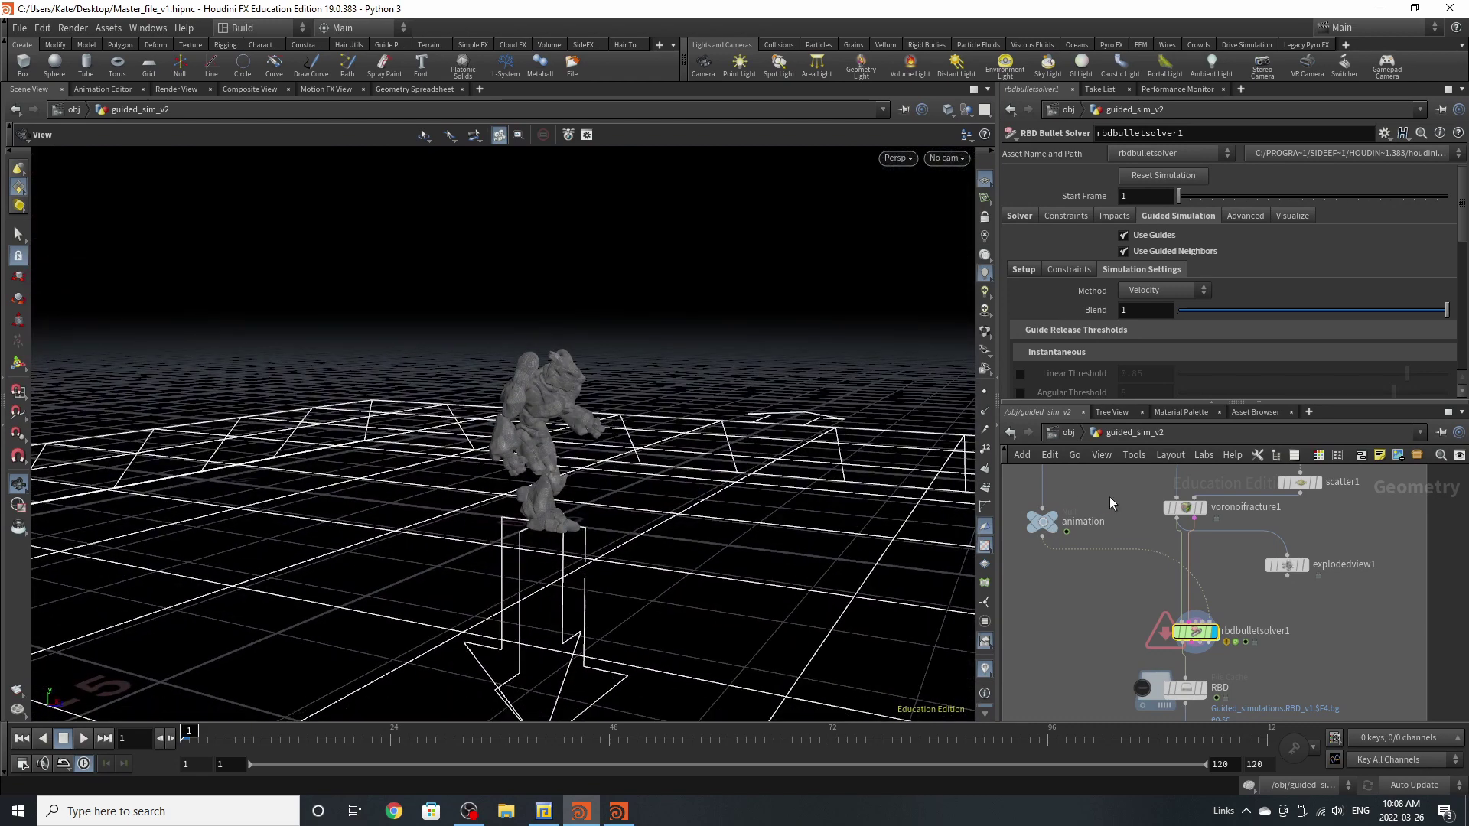
{"action": "left_click", "coordinate": [1162, 241]}
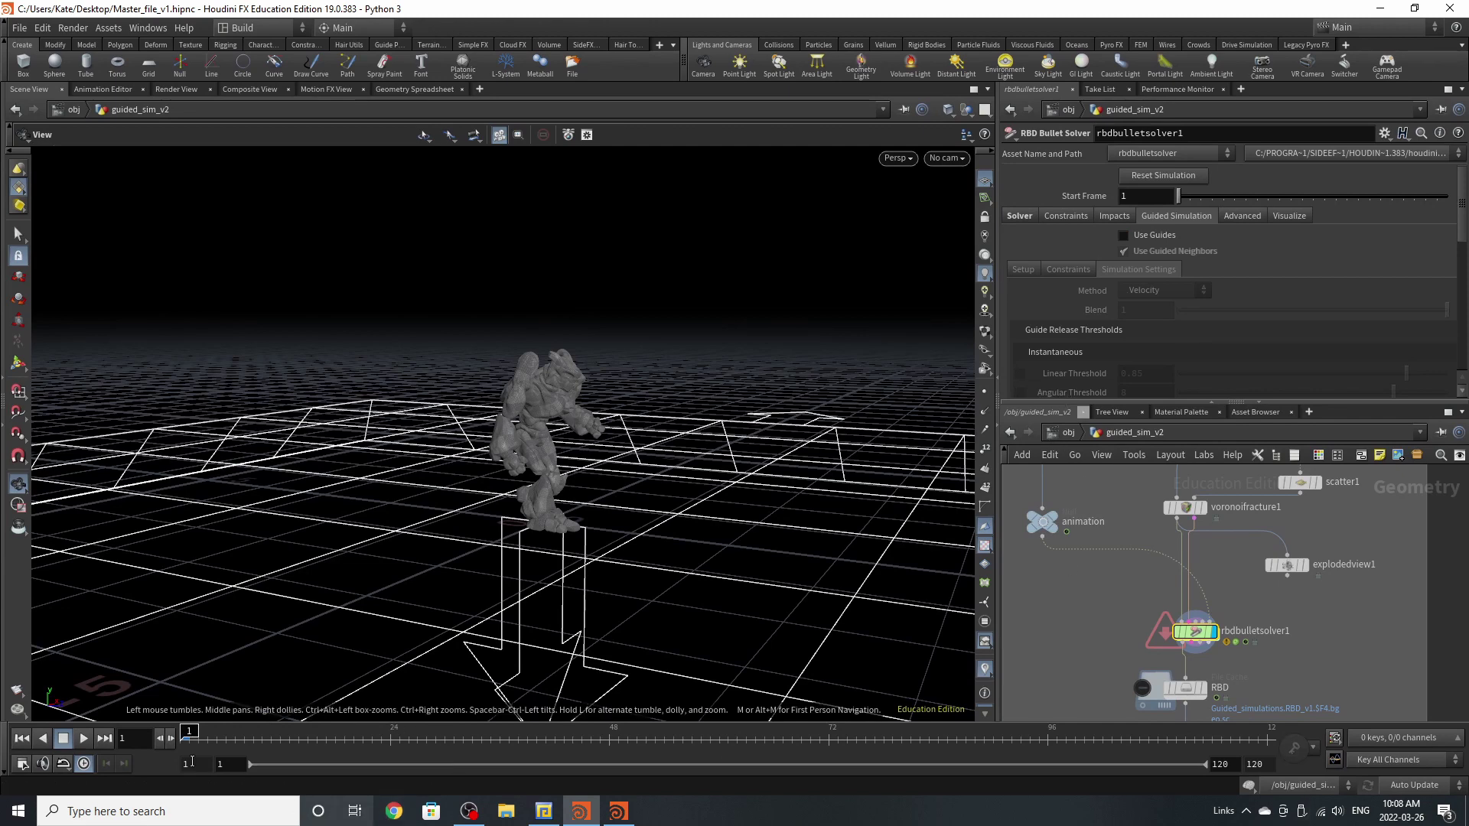
{"action": "left_click_drag", "start_coordinate": [536, 740], "coordinate": [735, 740]}
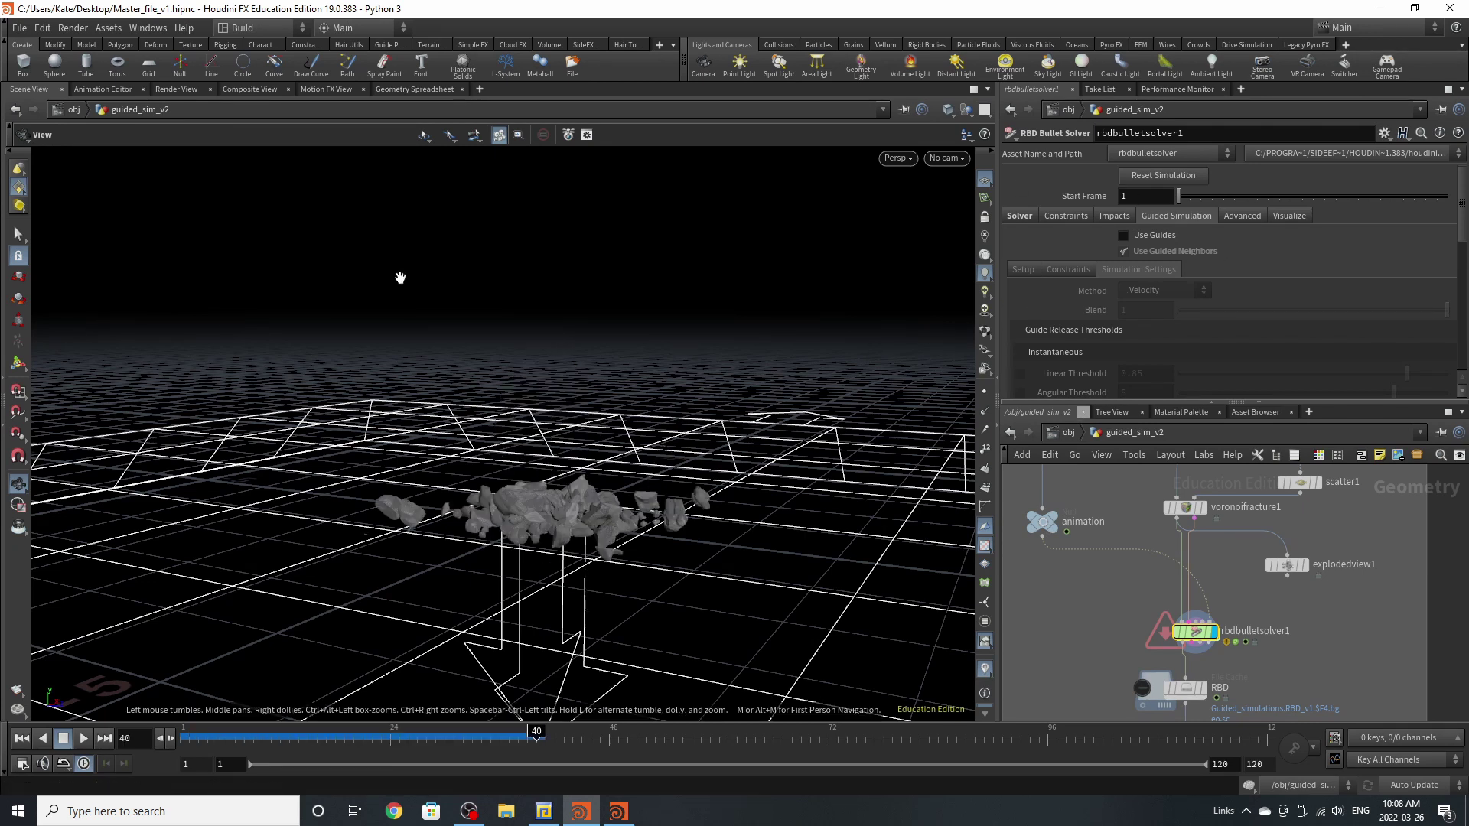
{"action": "left_click_drag", "start_coordinate": [368, 734], "coordinate": [184, 734]}
- Re-enable Use Guides and scrub frames 4–29 to view the guided crumble
{"action": "left_click", "coordinate": [1165, 239]}
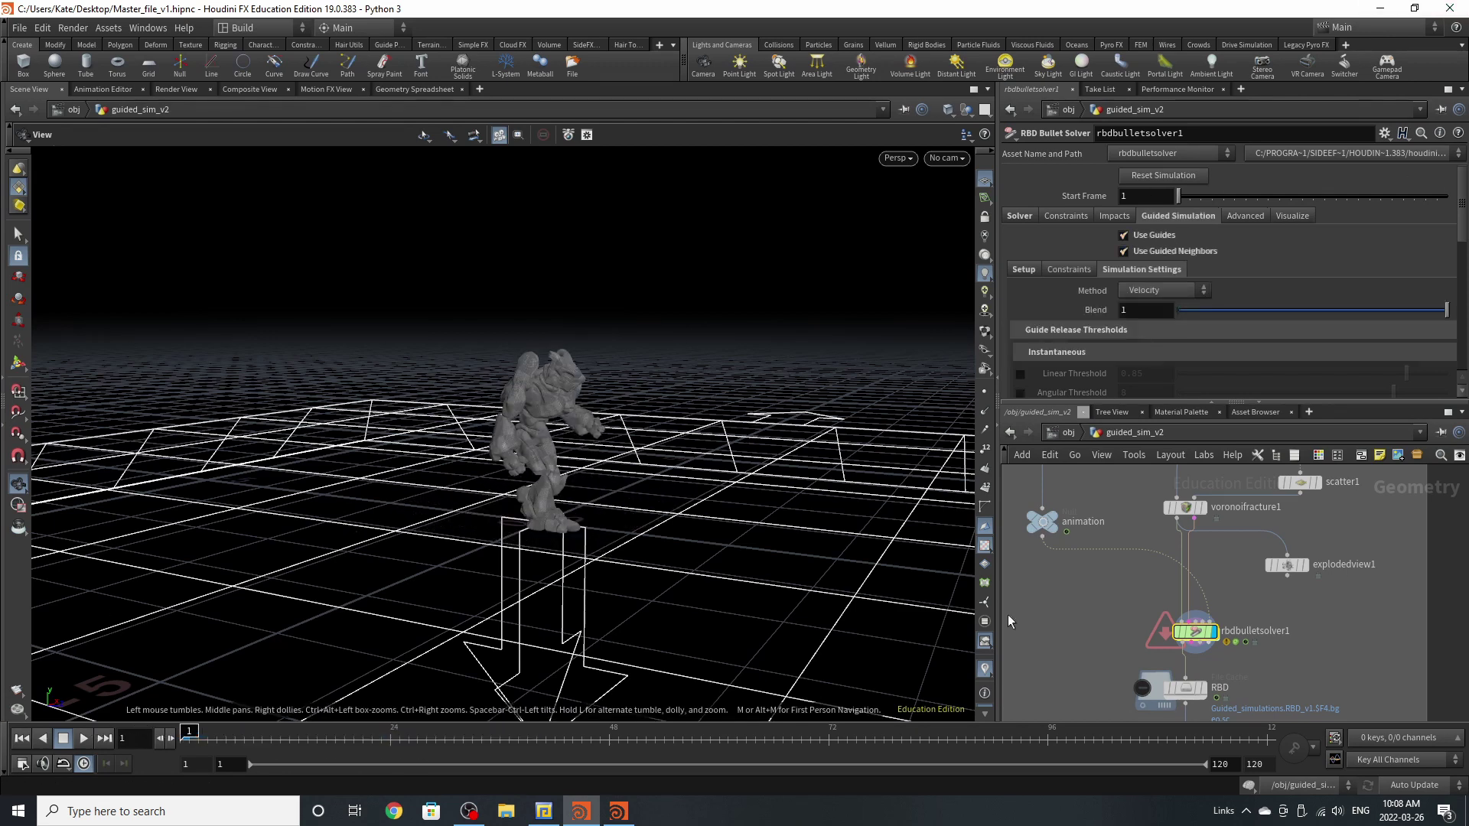
{"action": "left_click", "coordinate": [435, 751]}
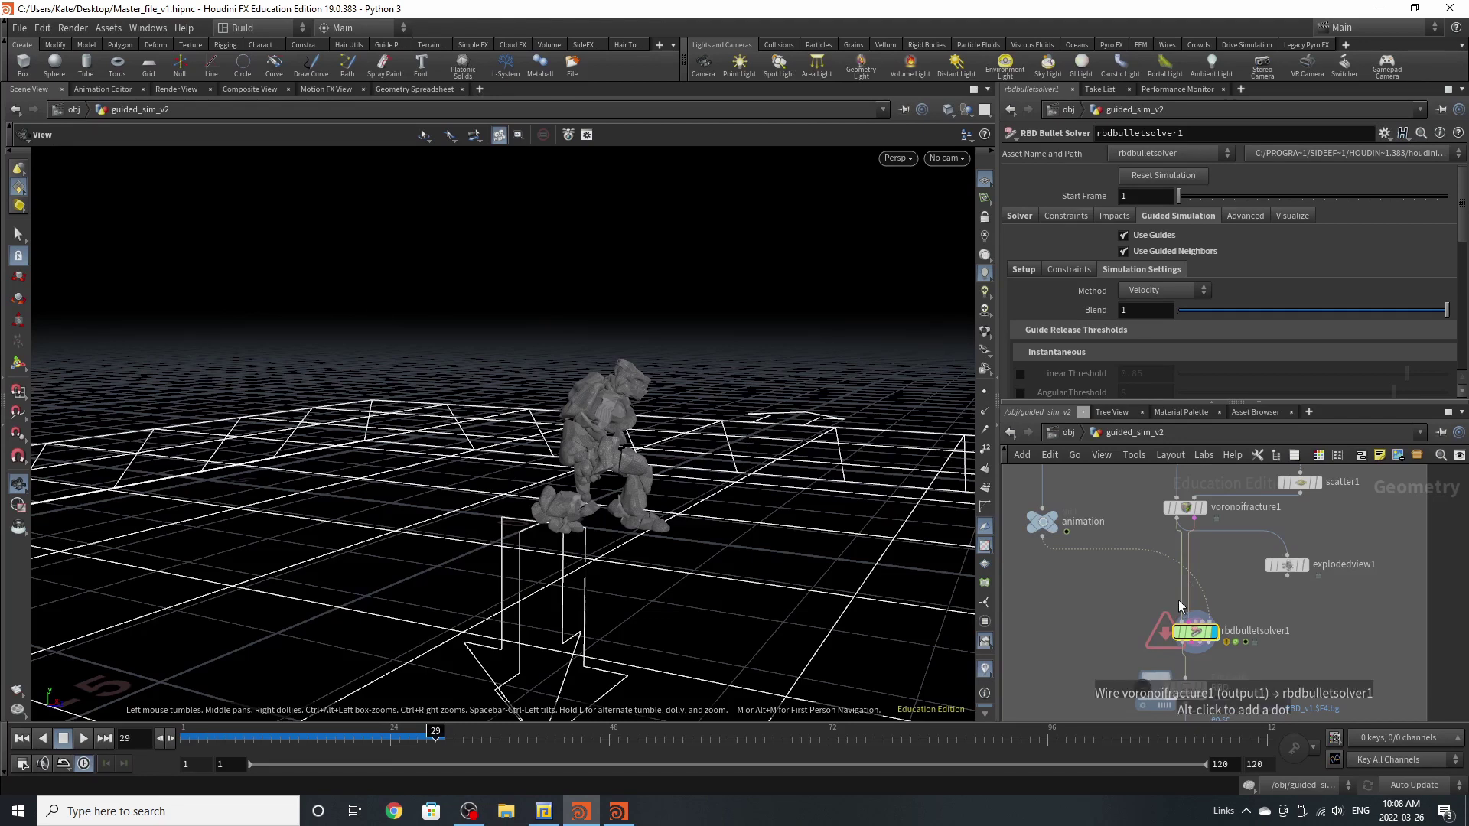
{"action": "left_click", "coordinate": [212, 737]}
{"action": "left_click_drag", "start_coordinate": [224, 736], "coordinate": [183, 736]}
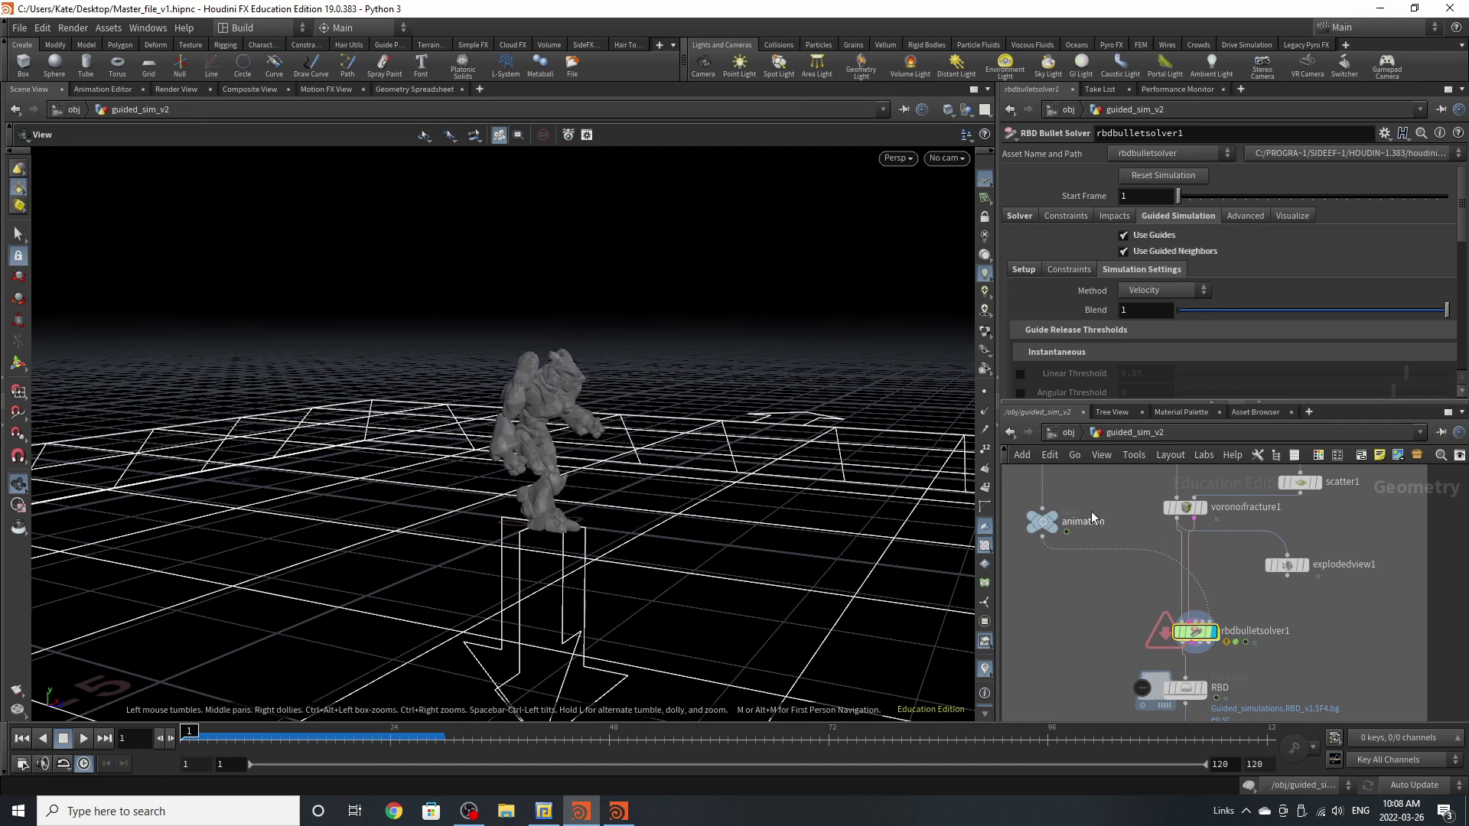
{"action": "scroll", "coordinate": [1164, 274], "scroll_direction": "down", "scroll_amount": 3}
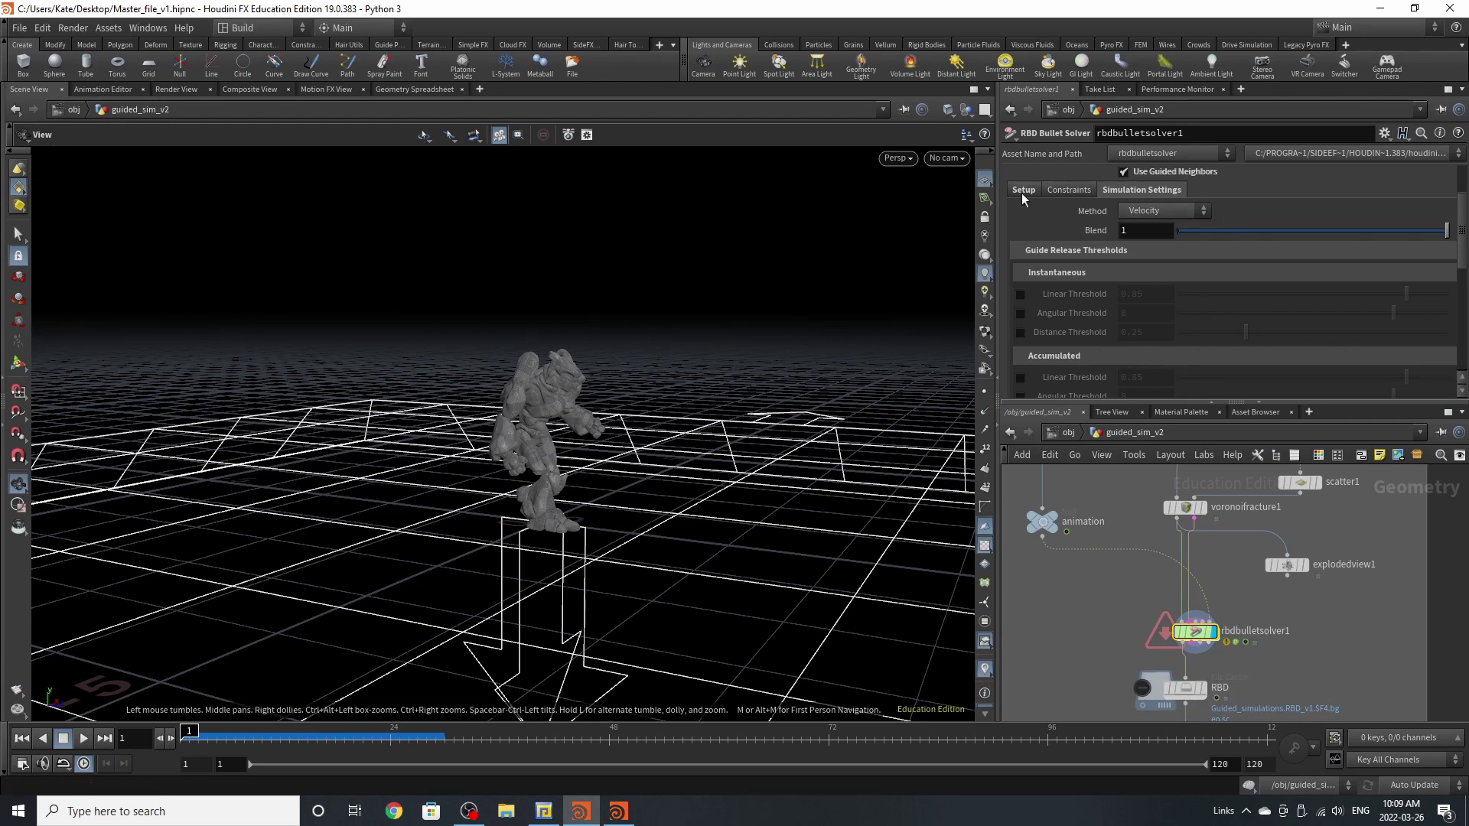
{"action": "scroll", "coordinate": [1397, 251], "scroll_direction": "down", "scroll_amount": 3}
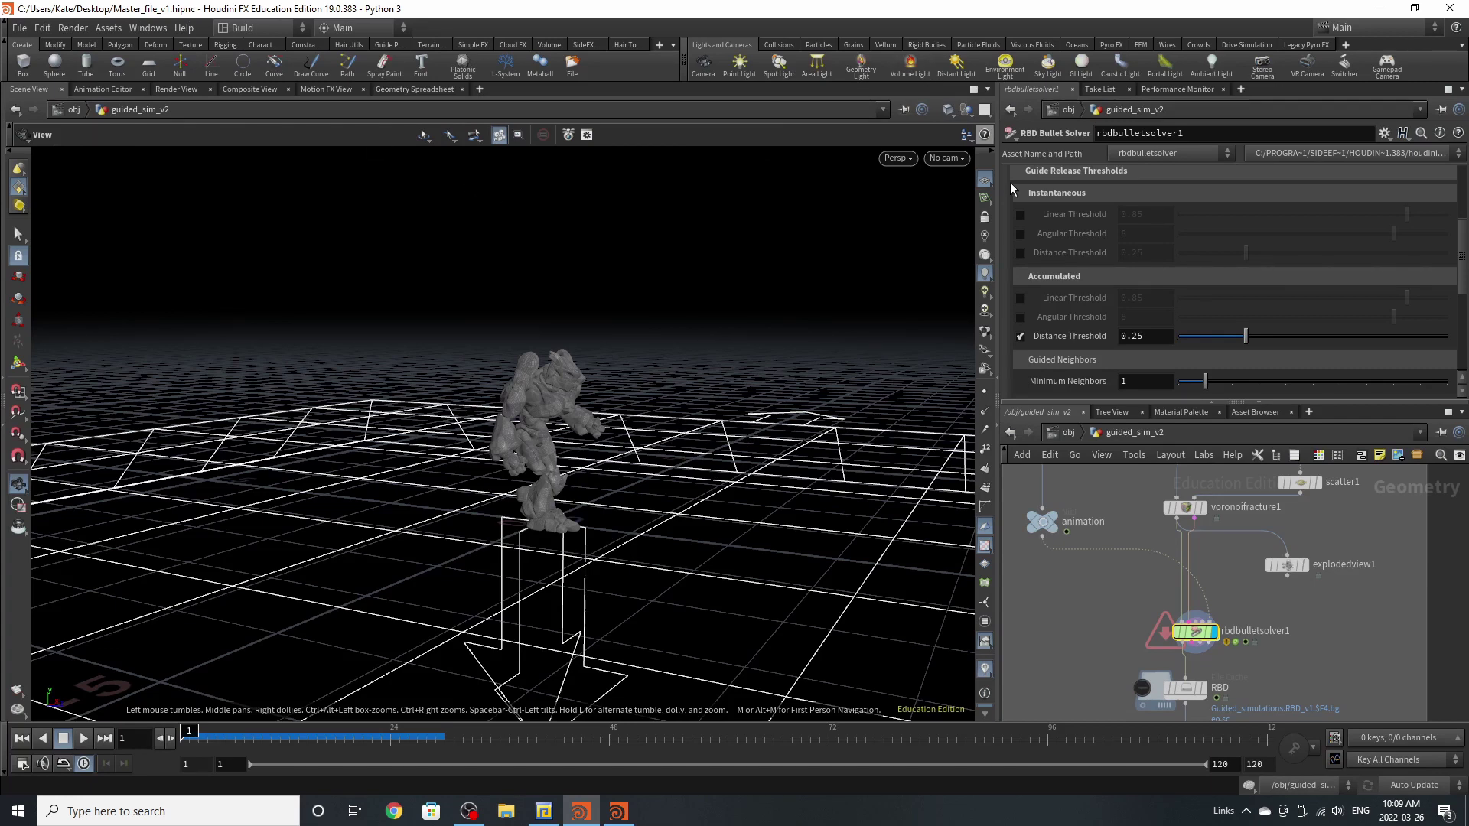
{"action": "scroll", "coordinate": [1229, 258], "scroll_direction": "up", "scroll_amount": 4}
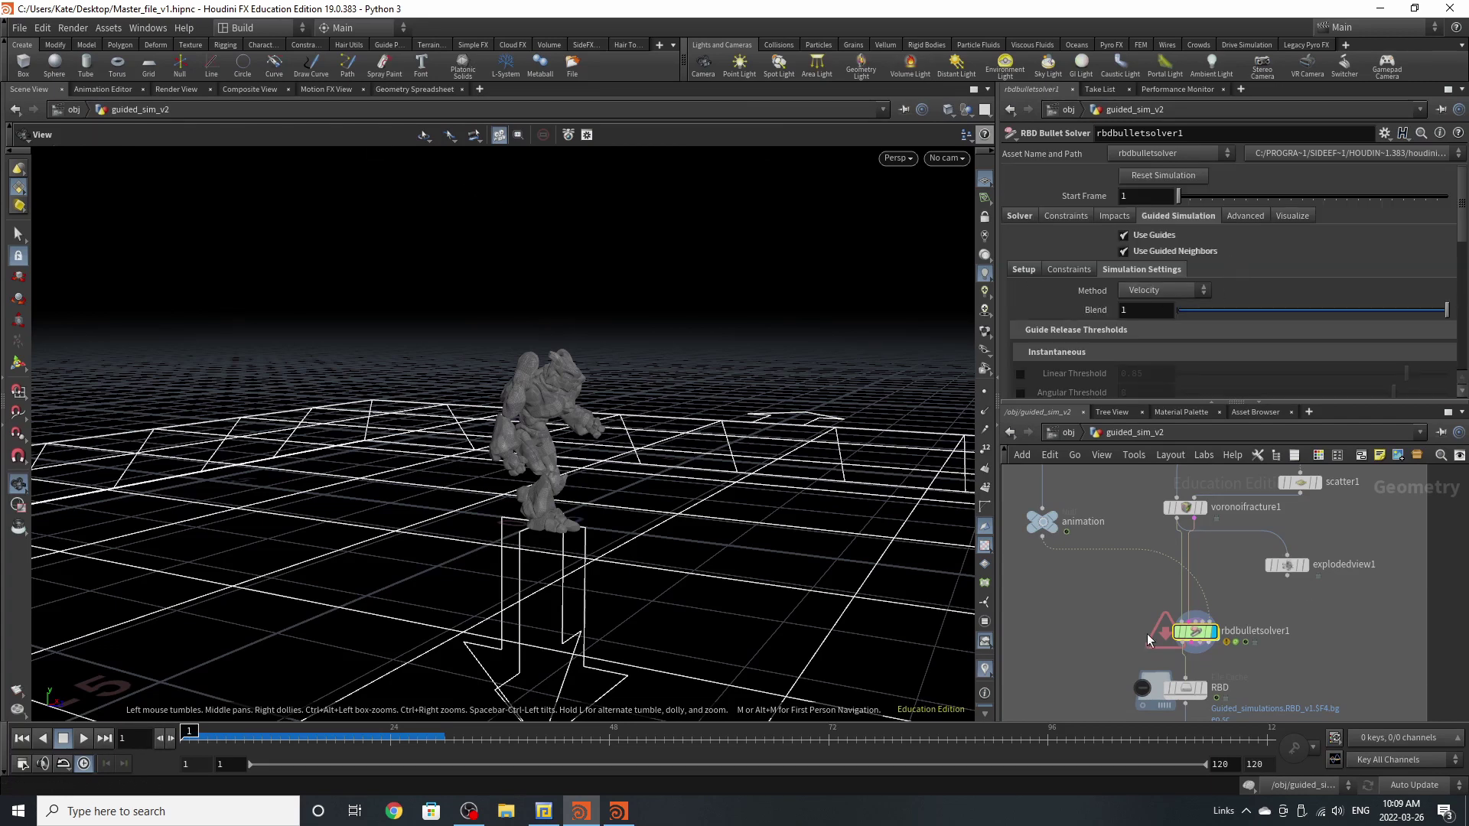
{"action": "double_click", "coordinate": [1192, 631]}
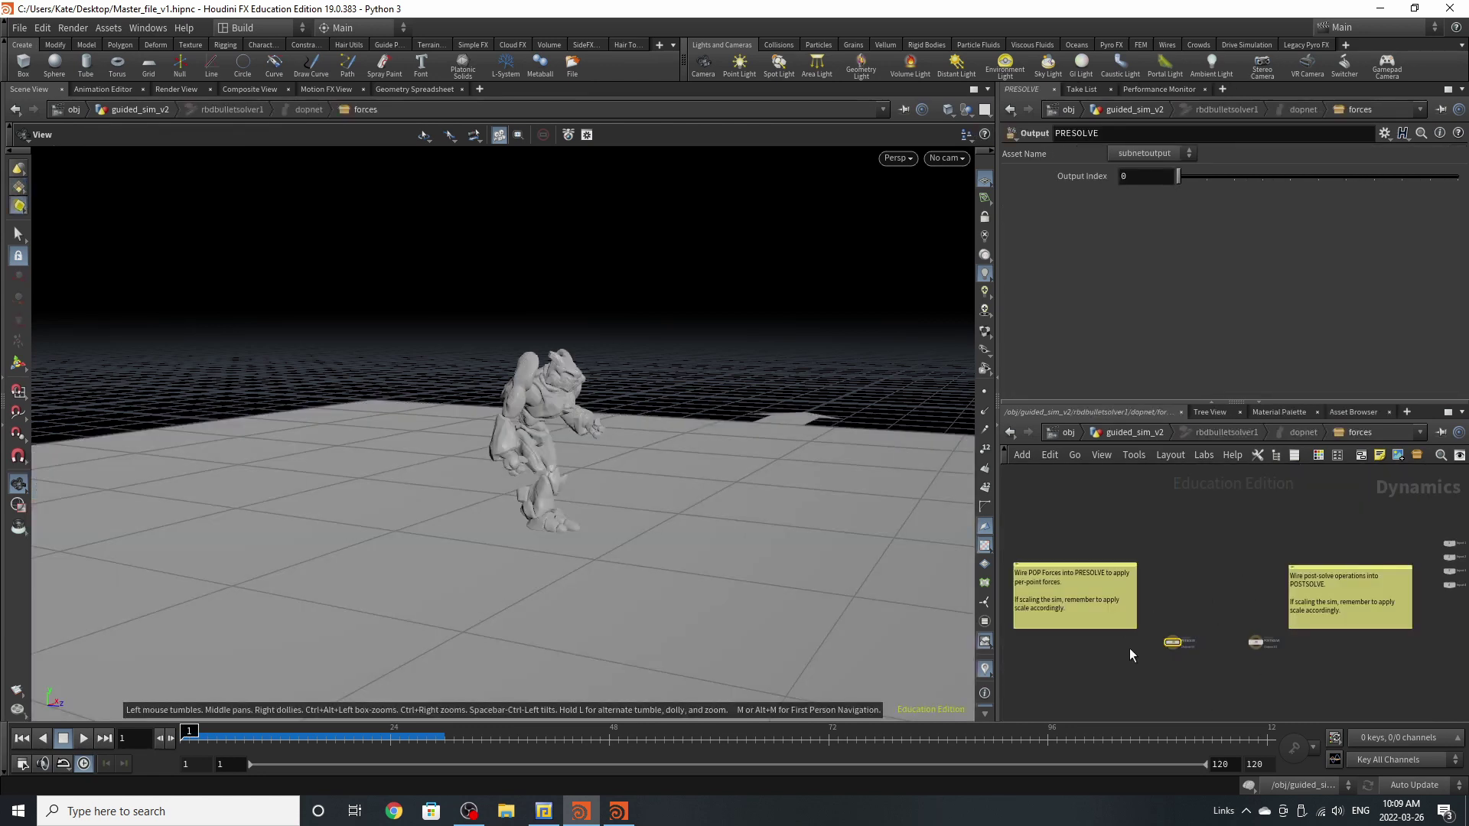
{"action": "left_click", "coordinate": [1133, 433]}
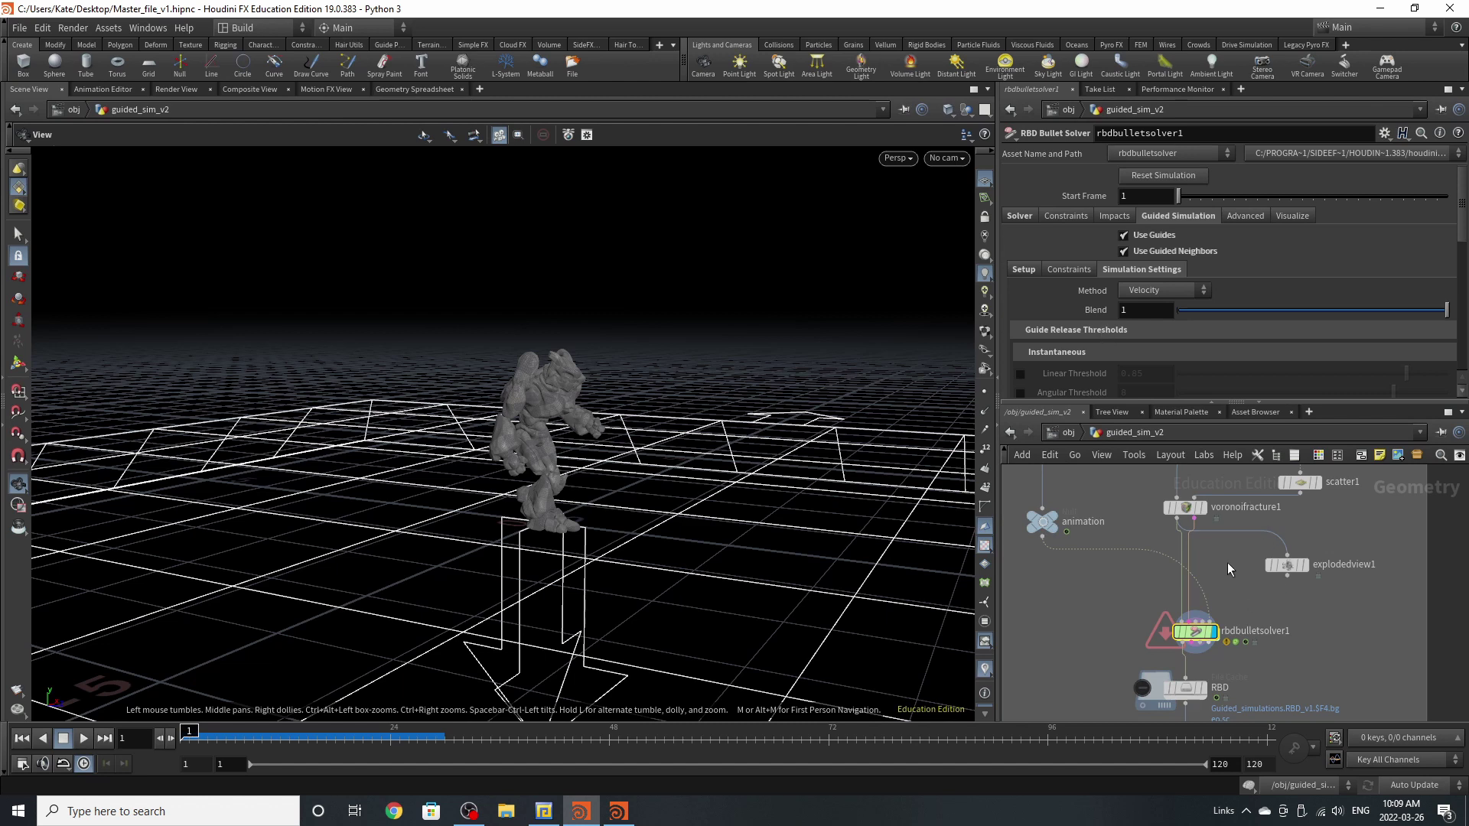
- Select the RBD File Cache and scrub the cached crumble to frame 120 and back
{"action": "scroll", "coordinate": [1192, 672], "scroll_direction": "up", "scroll_amount": 3}
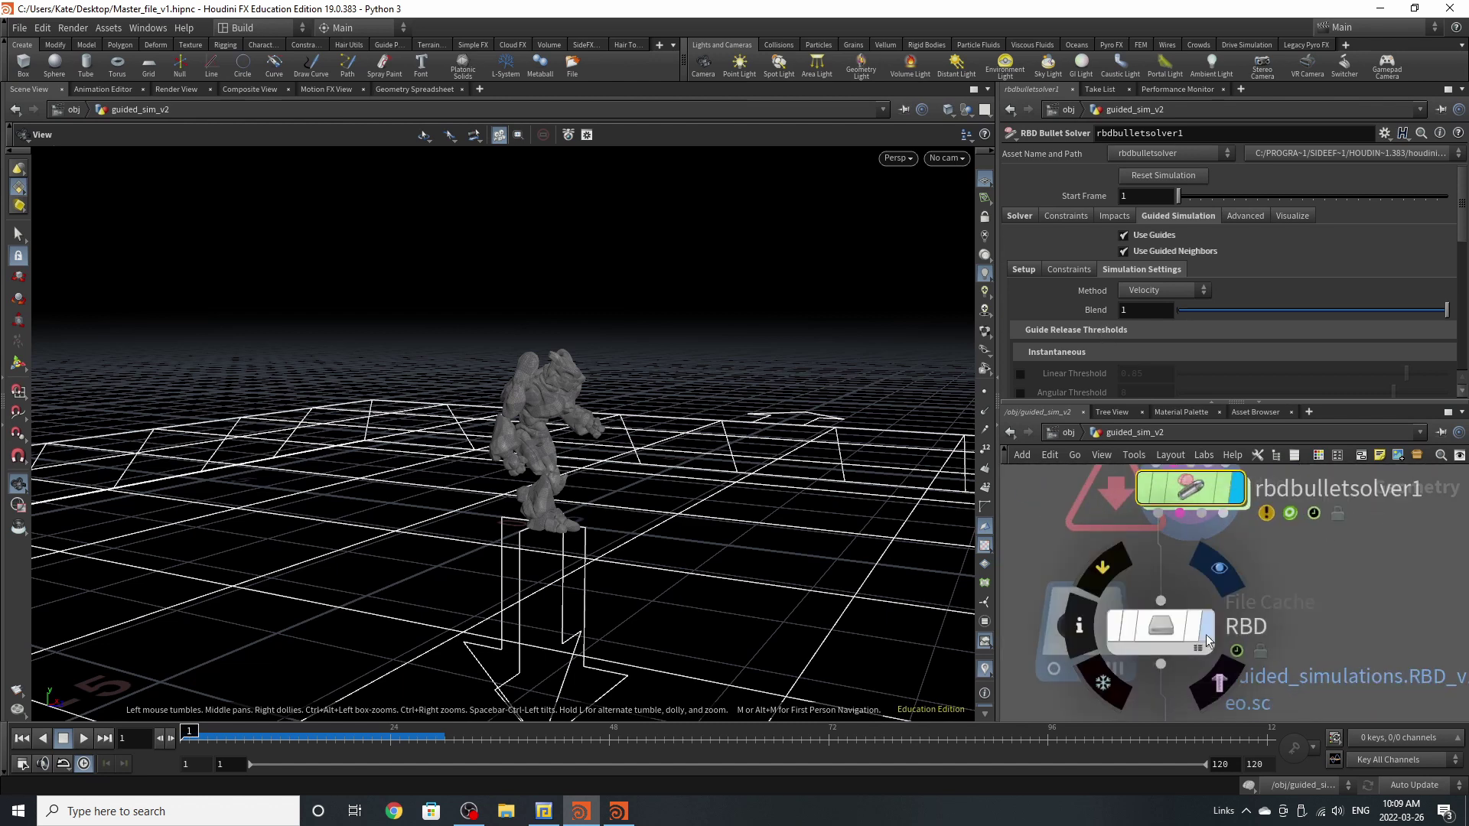
{"action": "left_click", "coordinate": [1164, 632]}
{"action": "left_click_drag", "start_coordinate": [428, 741], "coordinate": [1350, 805]}
{"action": "mouse_move", "coordinate": [1266, 736]}
{"action": "left_mouse_down"}
{"action": "mouse_move", "coordinate": [703, 735]}
{"action": "mouse_move", "coordinate": [1224, 753]}
{"action": "mouse_move", "coordinate": [210, 763]}
{"action": "left_mouse_up"}
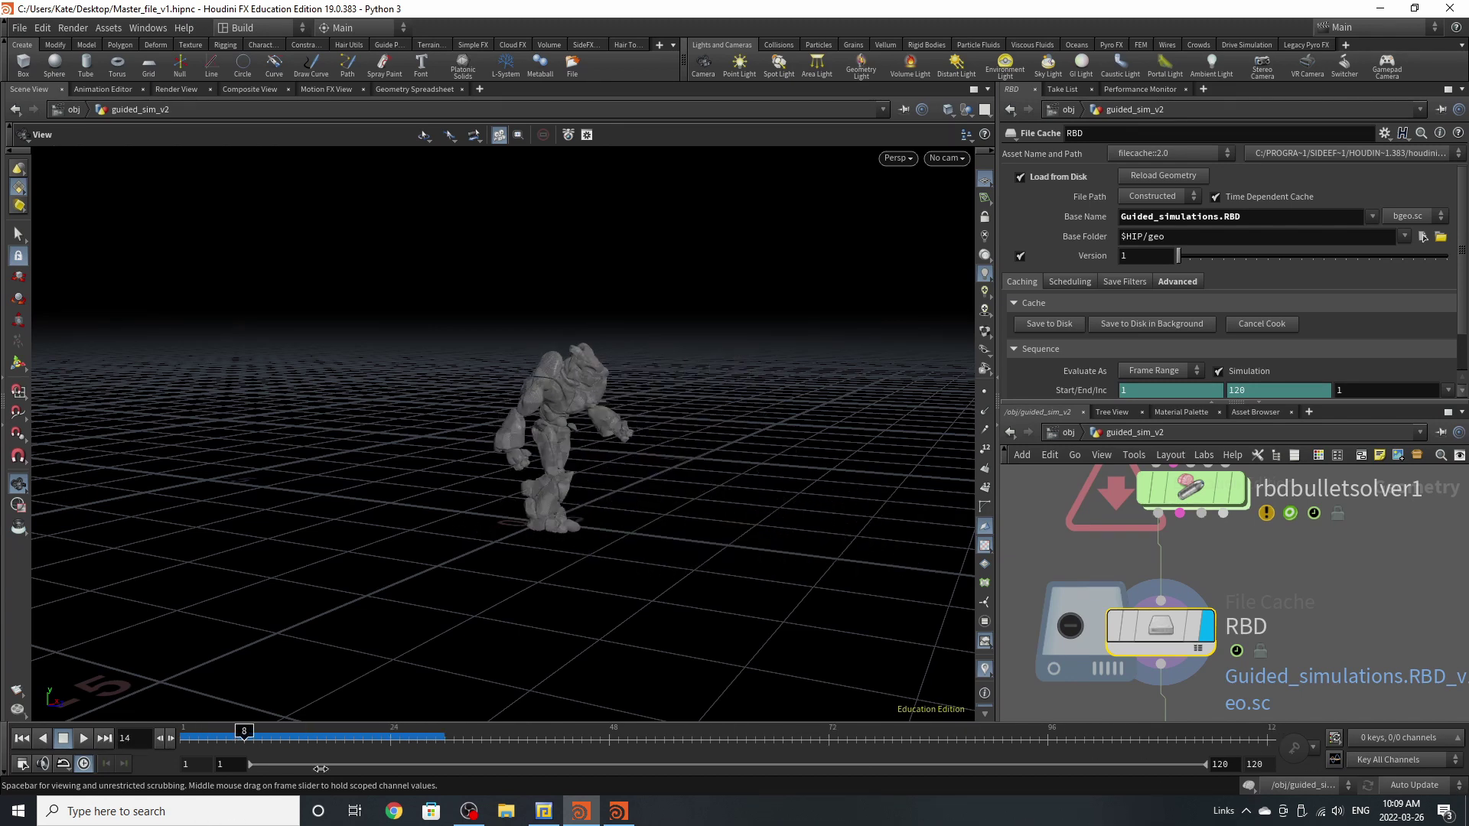
{"action": "left_click_drag", "start_coordinate": [1116, 815], "coordinate": [18, 811]}
{"action": "scroll", "coordinate": [1128, 379], "scroll_direction": "down", "scroll_amount": 1}
{"action": "scroll", "coordinate": [1176, 505], "scroll_direction": "down", "scroll_amount": 5}
{"action": "scroll", "coordinate": [1178, 597], "scroll_direction": "up", "scroll_amount": 4}
- Colour the Out_Sim output null yellow
{"action": "mouse_move", "coordinate": [1171, 616]}
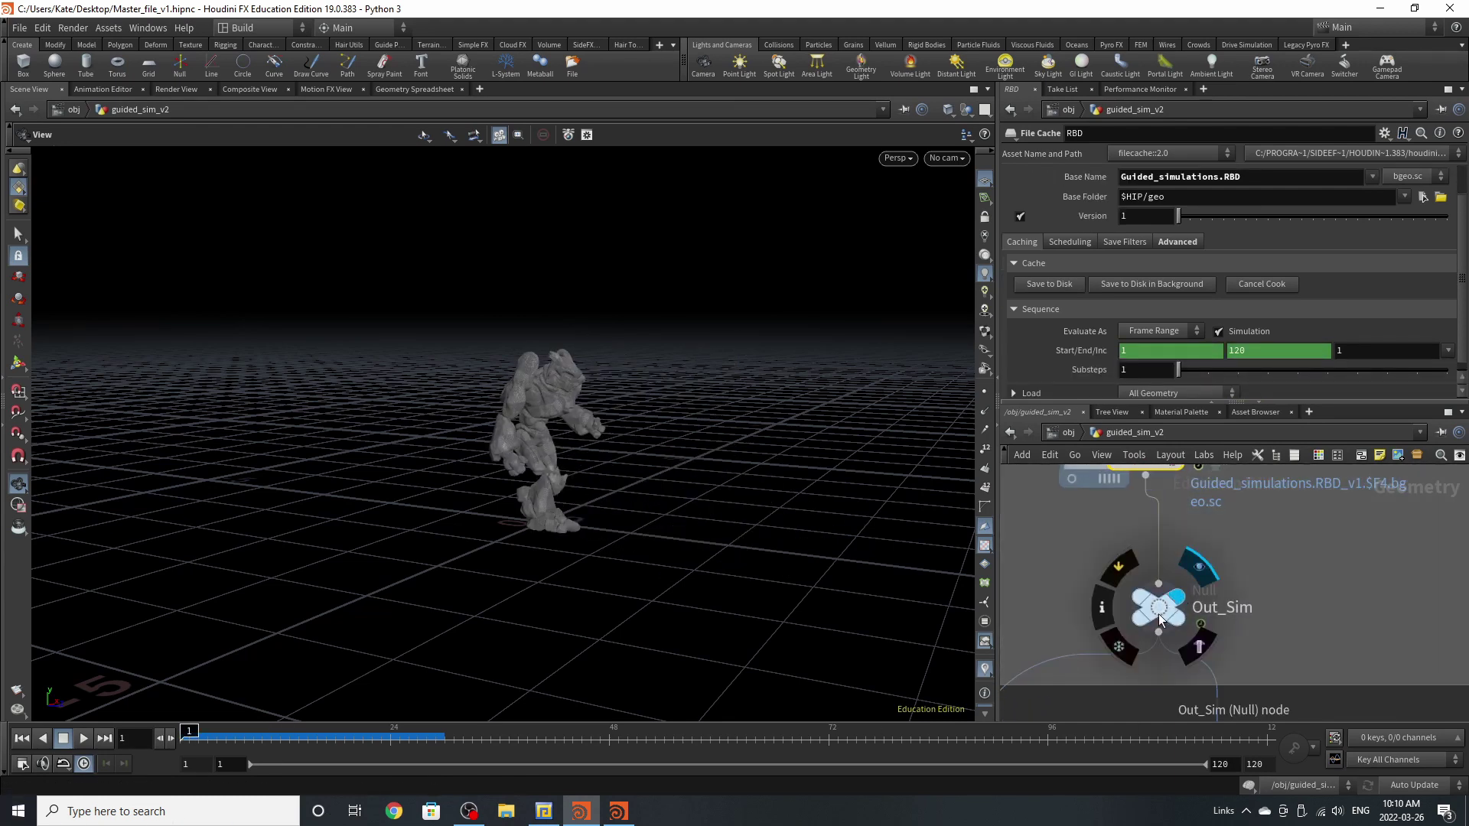
{"action": "left_click", "coordinate": [1157, 612]}
{"action": "key", "text": "c"}
{"action": "left_click", "coordinate": [946, 601]}
{"action": "key", "text": "u"}
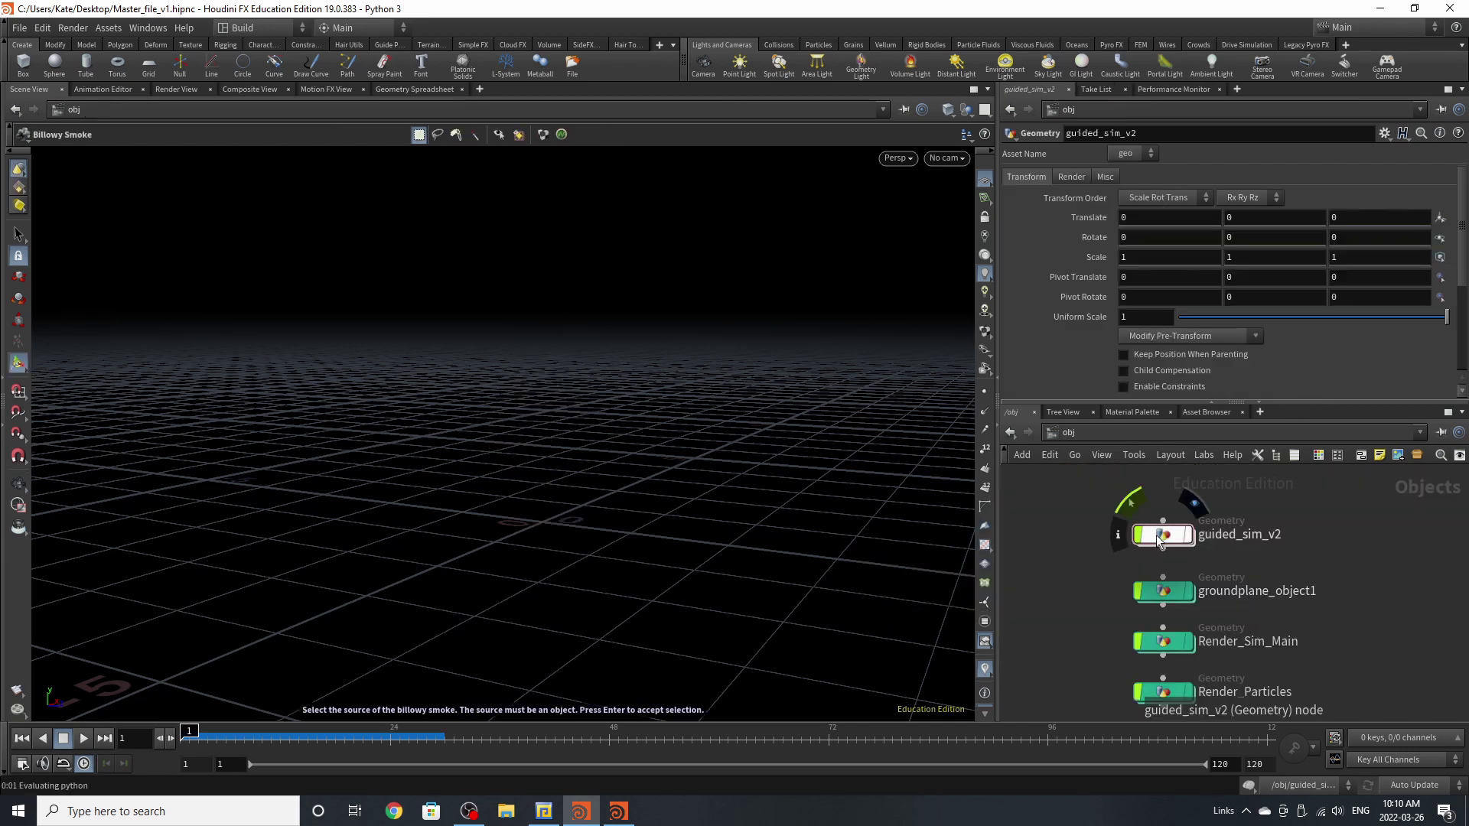
{"action": "double_click", "coordinate": [1163, 534]}
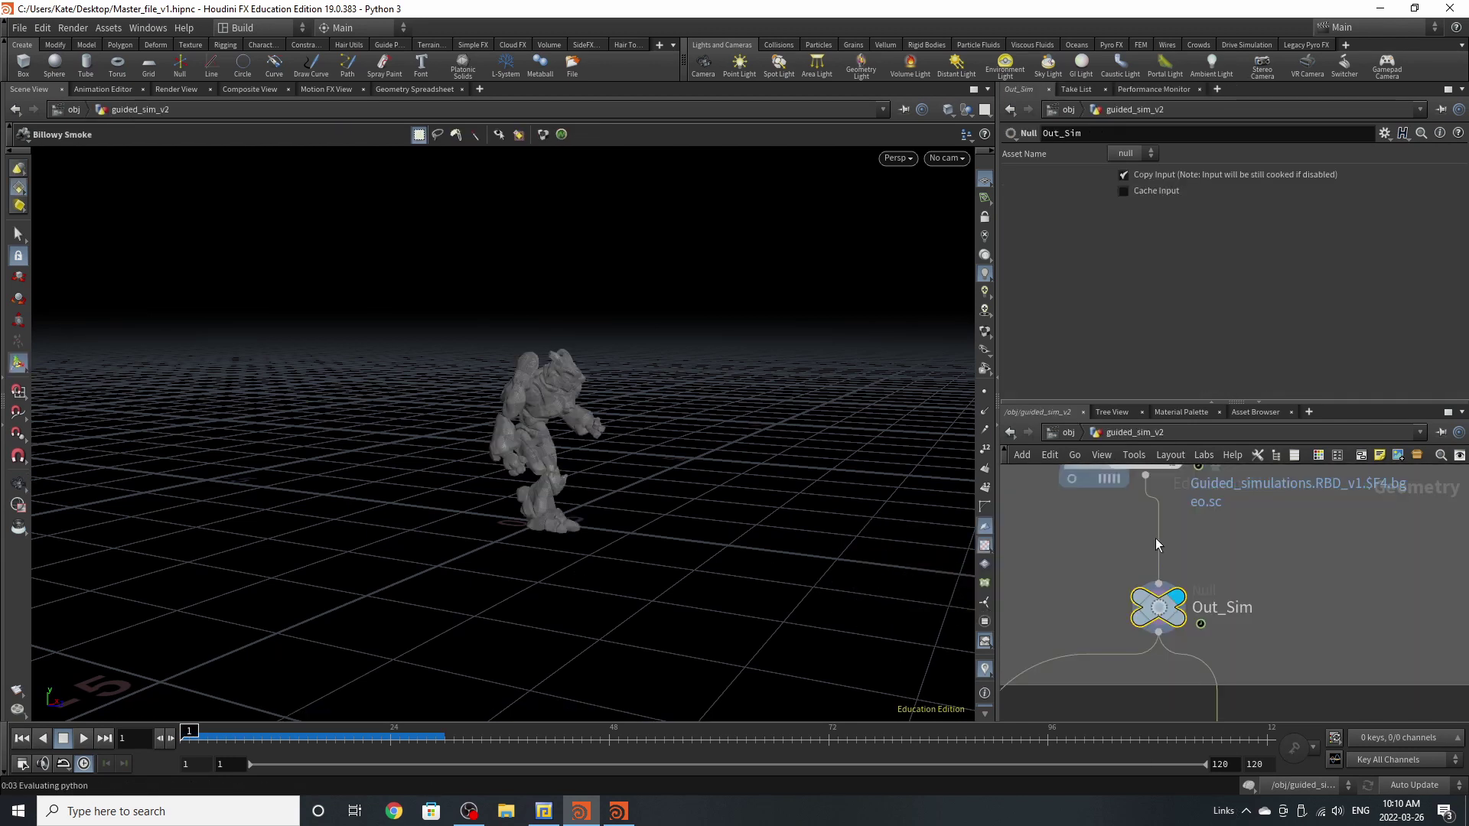
{"action": "key", "text": "c"}
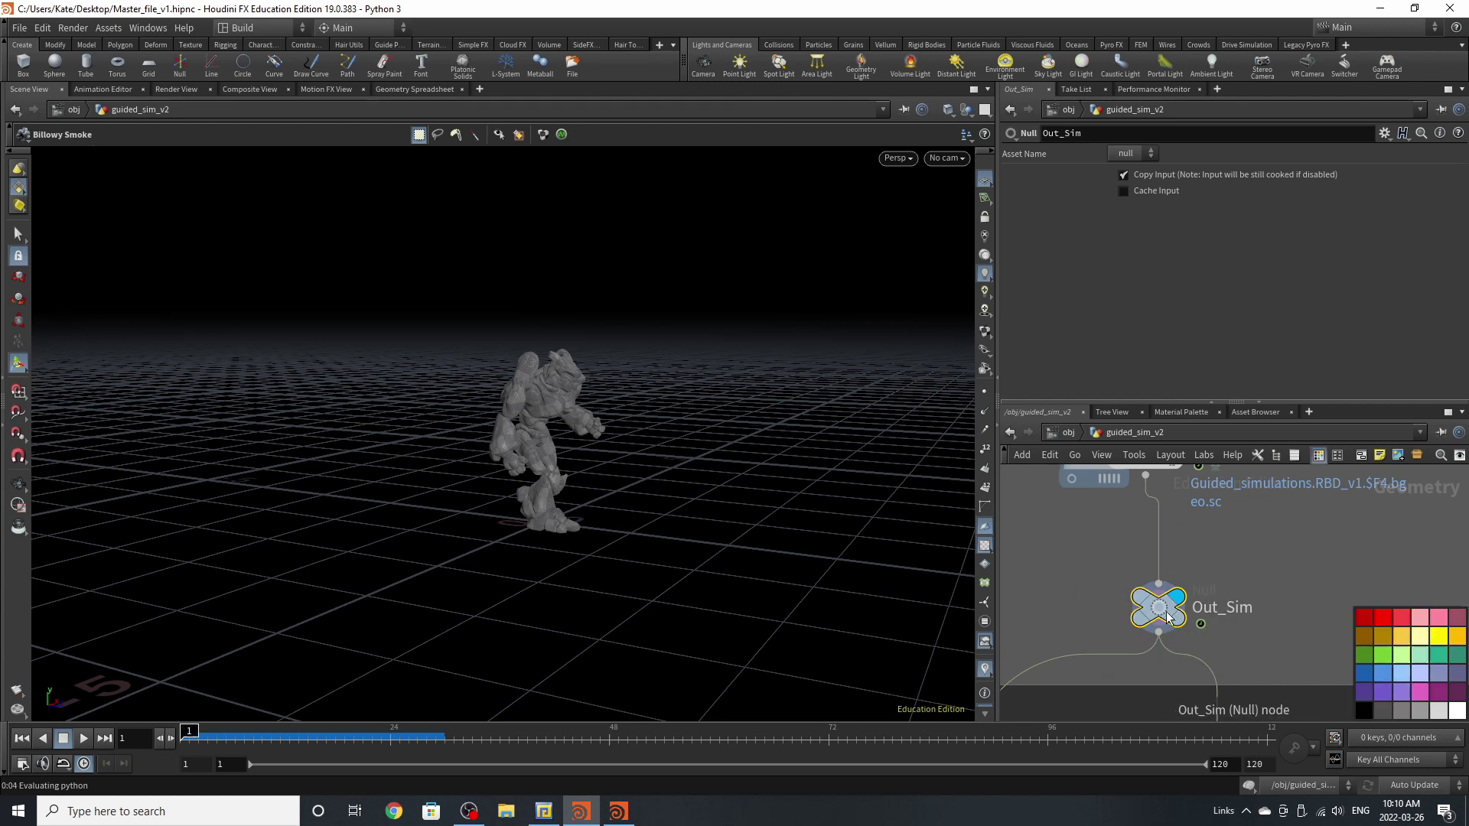
{"action": "left_click", "coordinate": [1434, 638]}
{"action": "key", "text": "c"}
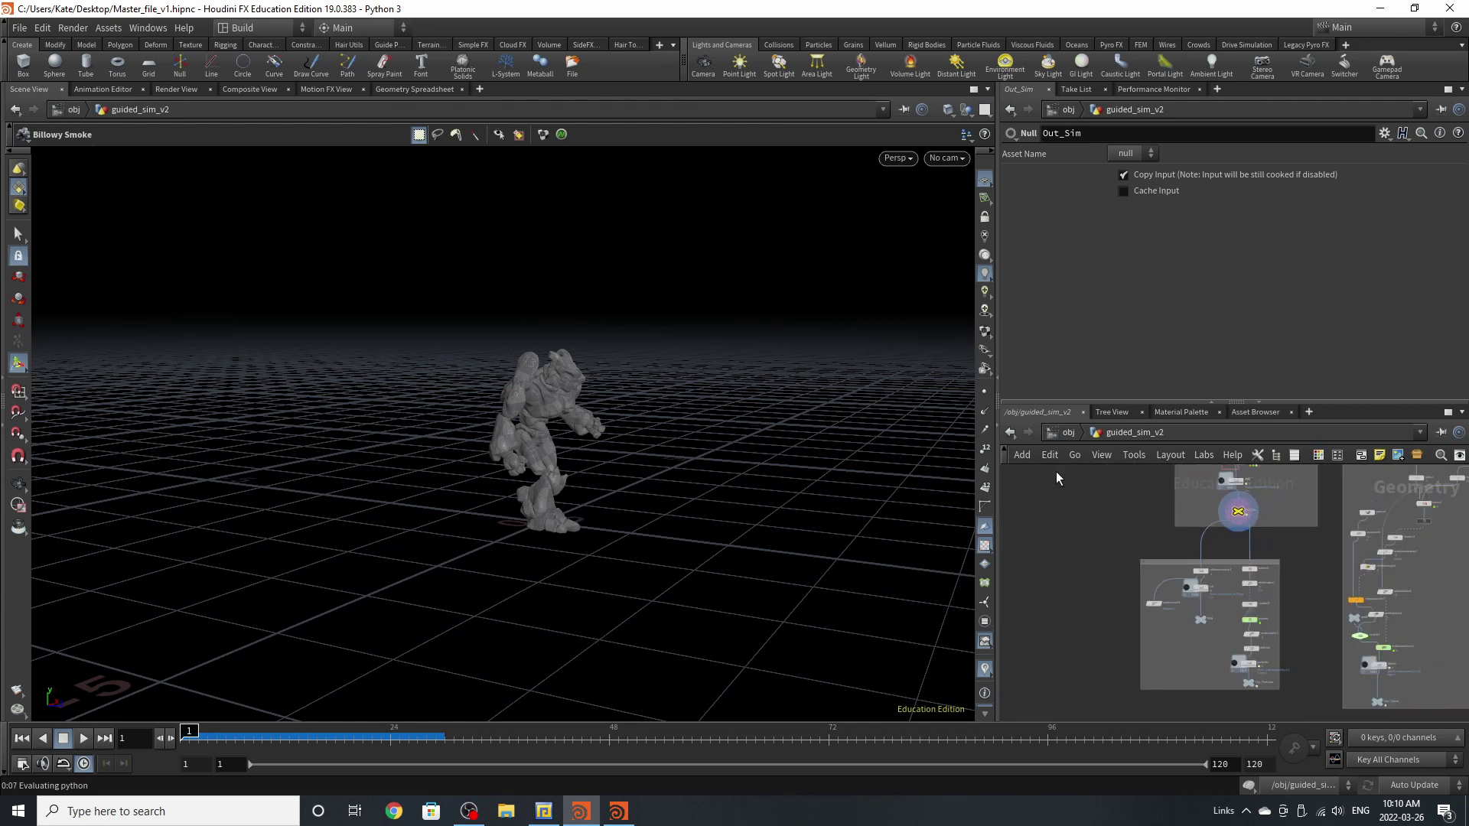
- Replay the crumble and reposition the network box with Out_Sim neatly inside it
{"action": "left_click_drag", "start_coordinate": [462, 739], "coordinate": [285, 745]}
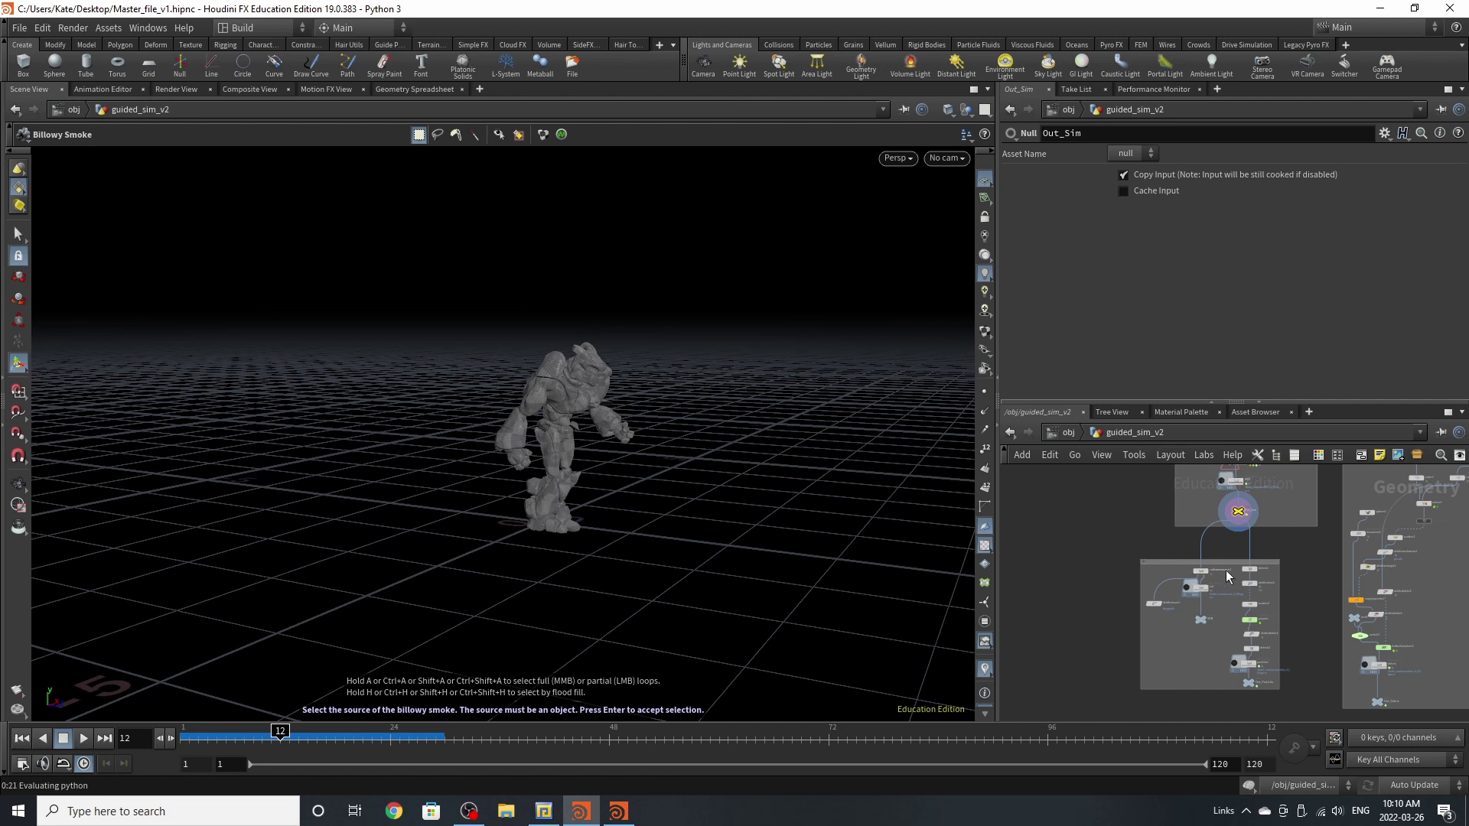
{"action": "left_click_drag", "start_coordinate": [1219, 584], "coordinate": [1236, 642]}
{"action": "scroll", "coordinate": [1232, 513], "scroll_direction": "up", "scroll_amount": 5}
{"action": "left_click_drag", "start_coordinate": [1258, 511], "coordinate": [1211, 501]}
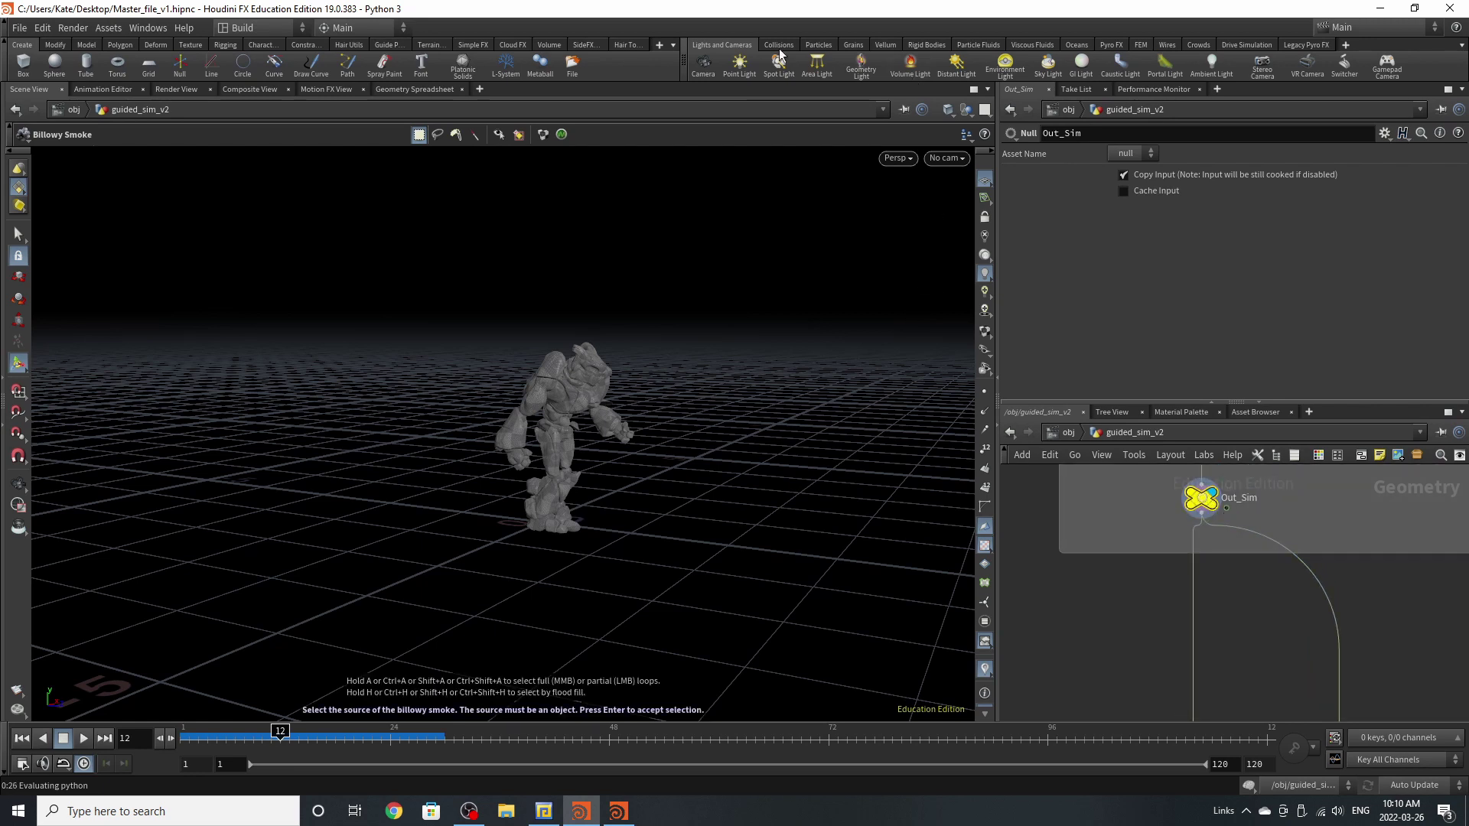
{"action": "left_click_drag", "start_coordinate": [1202, 499], "coordinate": [1198, 519]}
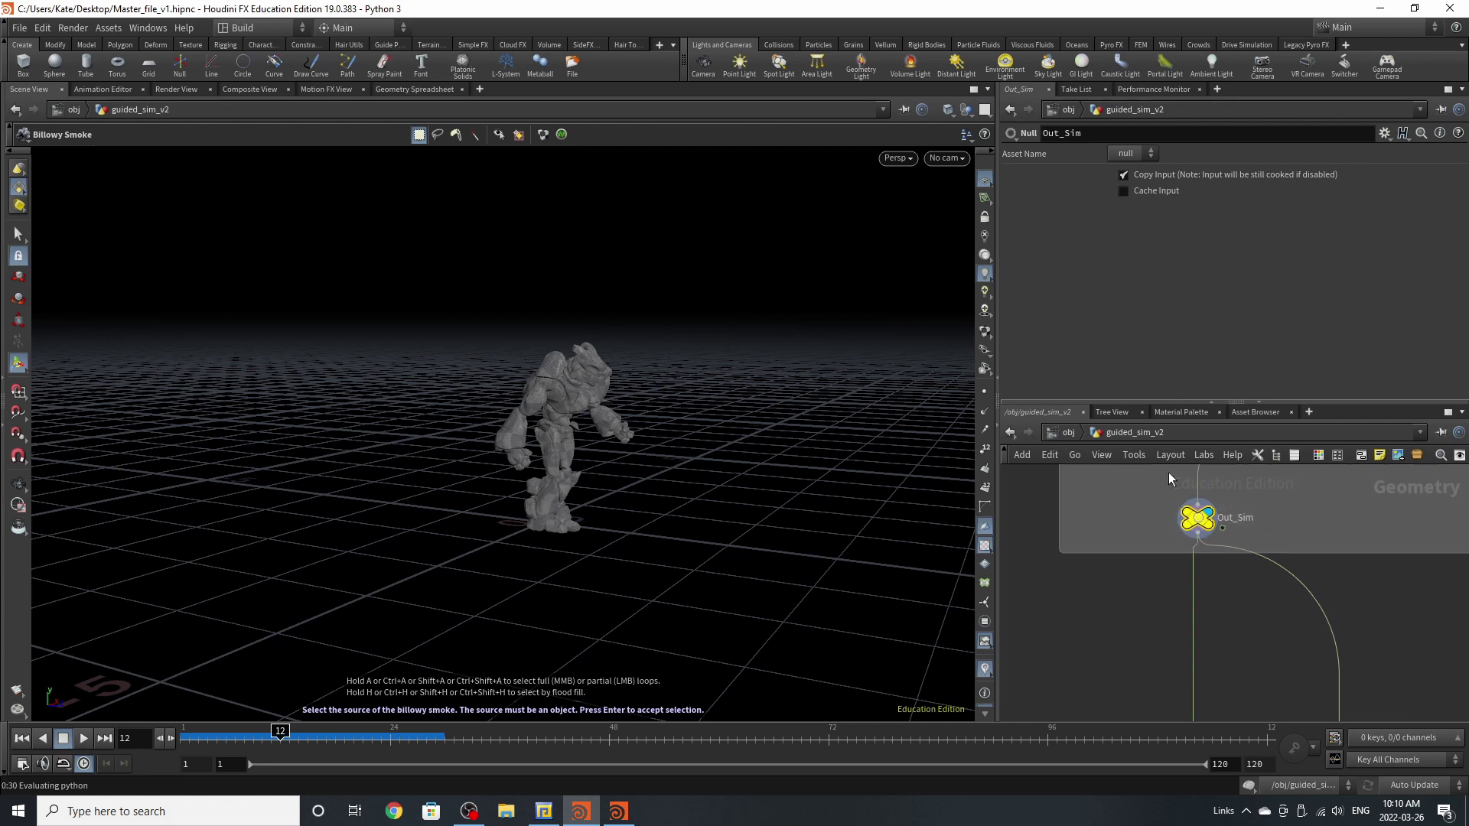
- Make guided_sim_v2 a deforming collider from the Collisions shelf
{"action": "left_click", "coordinate": [776, 46]}
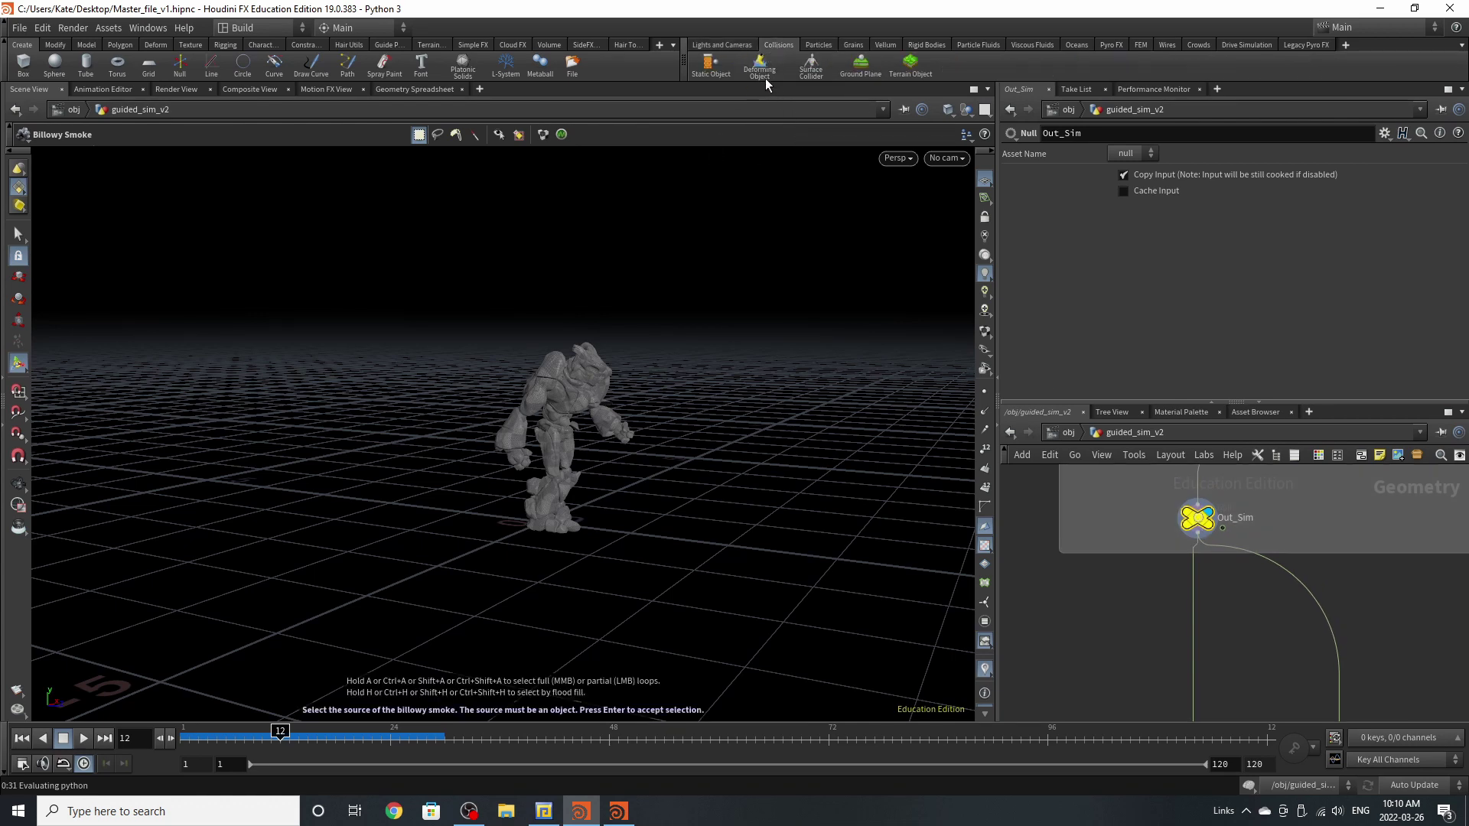
{"action": "left_click", "coordinate": [765, 80]}
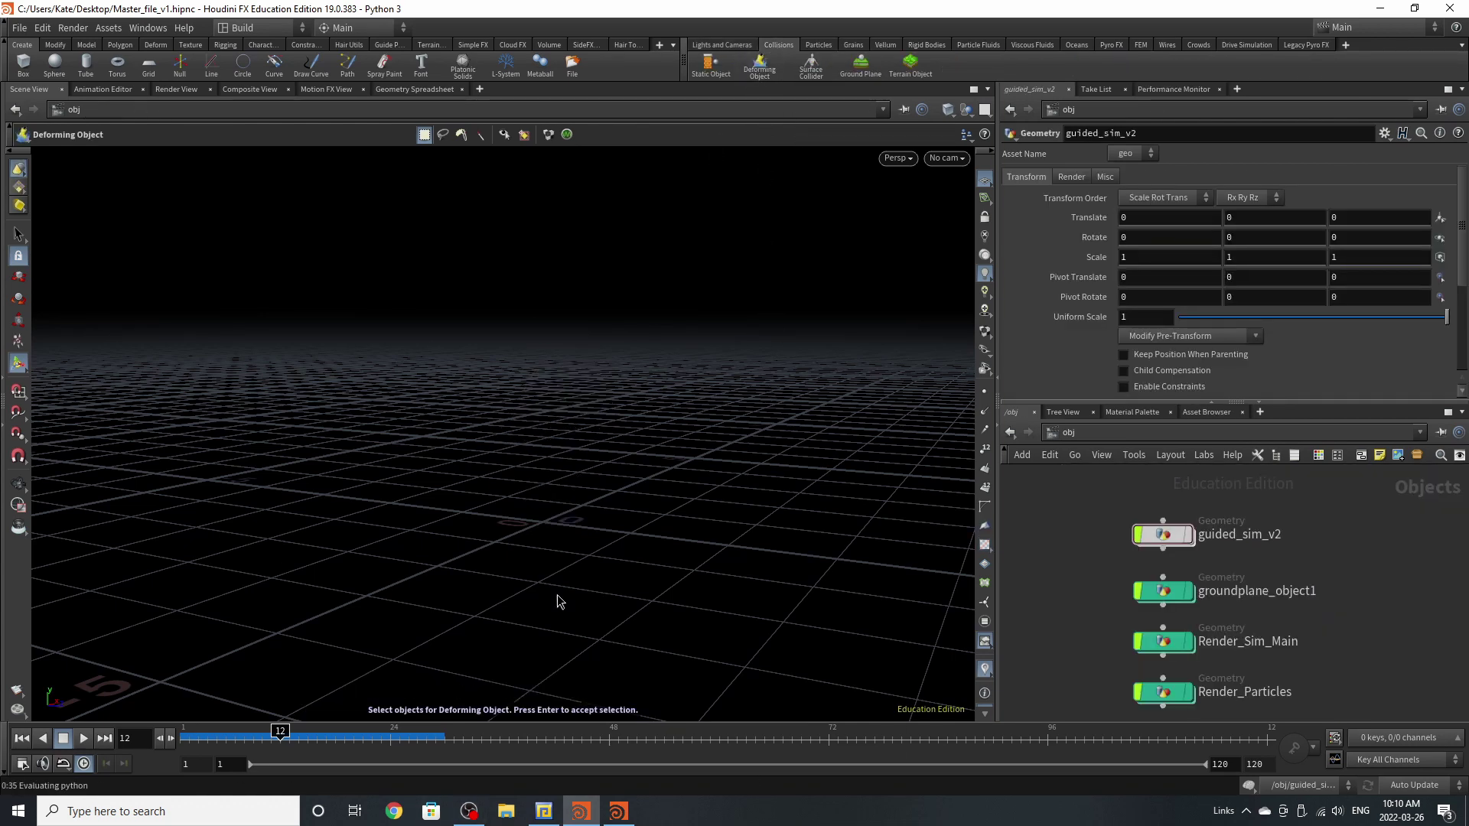
{"action": "left_click", "coordinate": [1180, 535]}
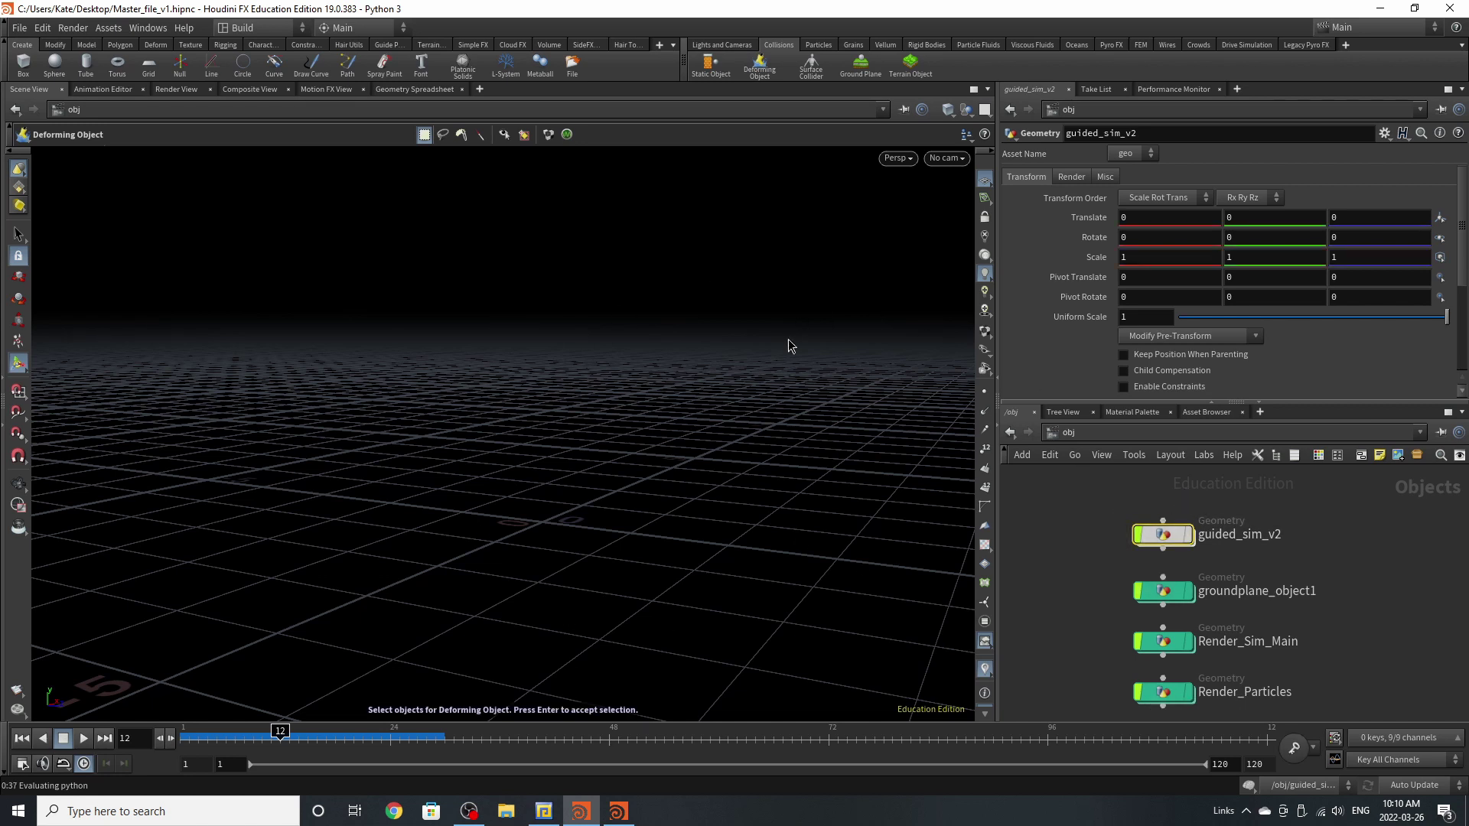
{"action": "key", "text": "Return"}
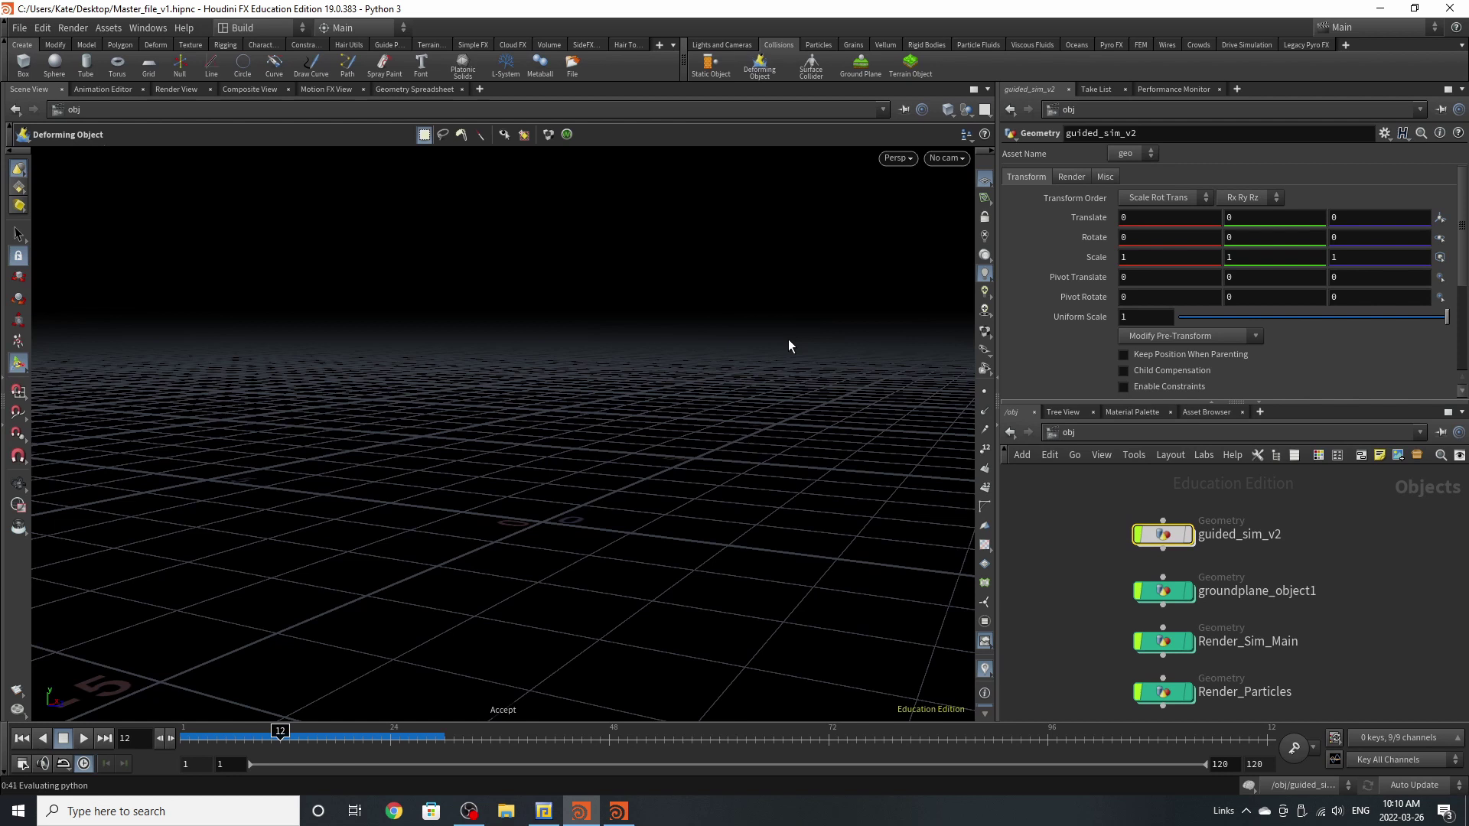
- Inside guided_sim_v2, move the four new collision nodes lower and frame them
{"action": "double_click", "coordinate": [1162, 535]}
{"action": "scroll", "coordinate": [1101, 563], "scroll_direction": "down", "scroll_amount": 3}
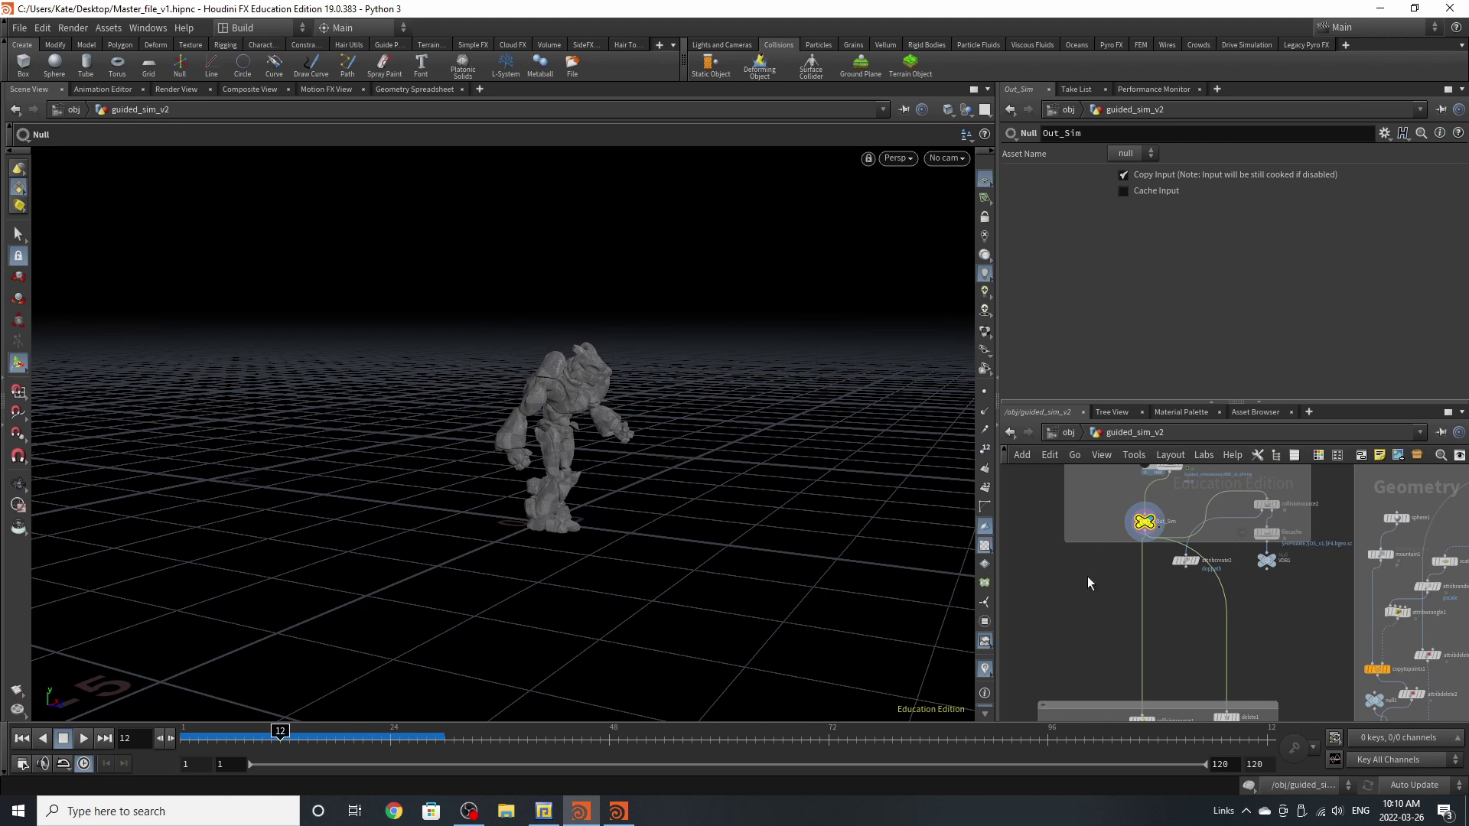
{"action": "left_click_drag", "start_coordinate": [1169, 576], "coordinate": [1272, 575]}
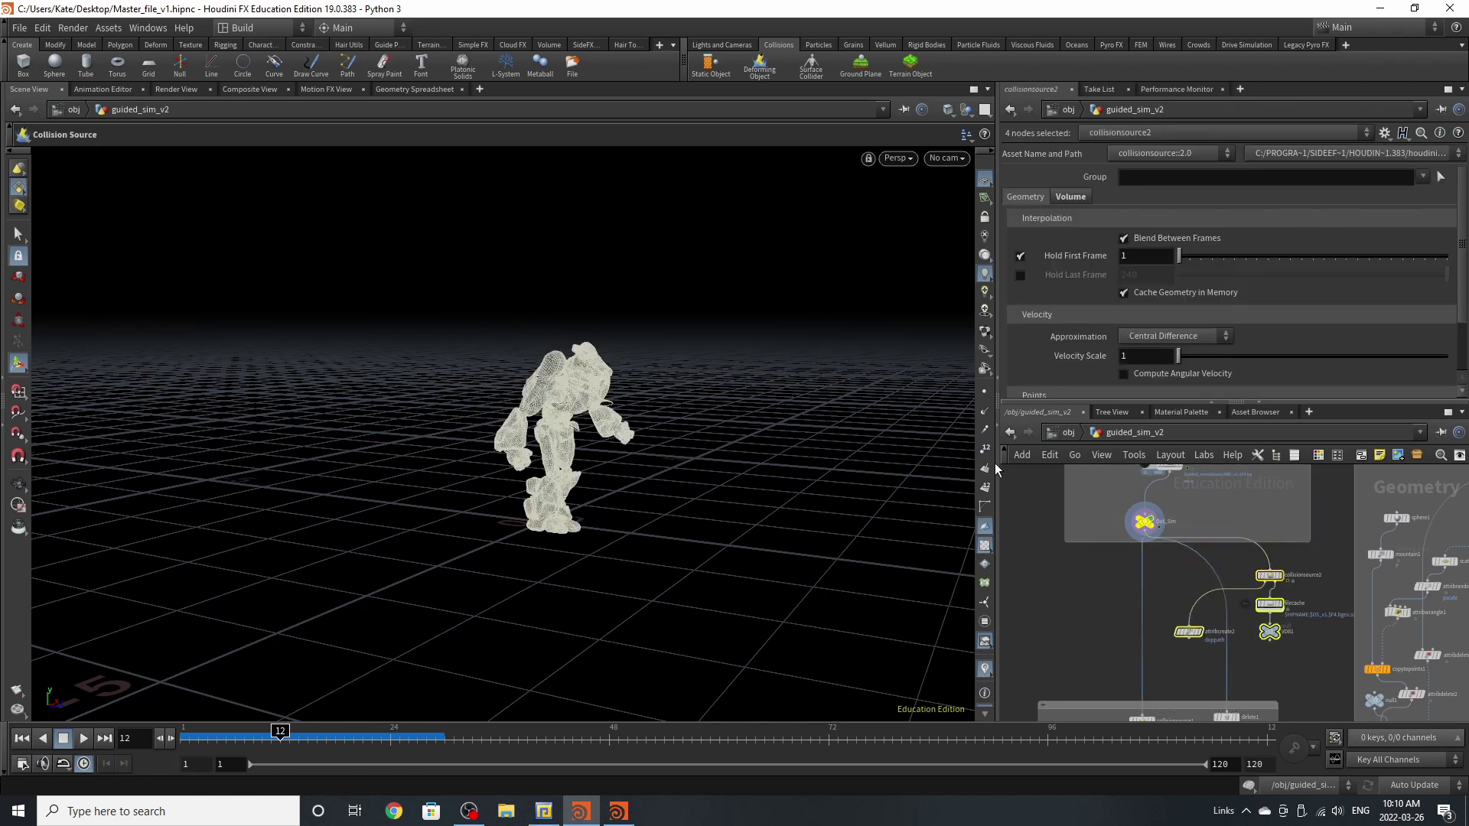
{"action": "key", "text": "h"}
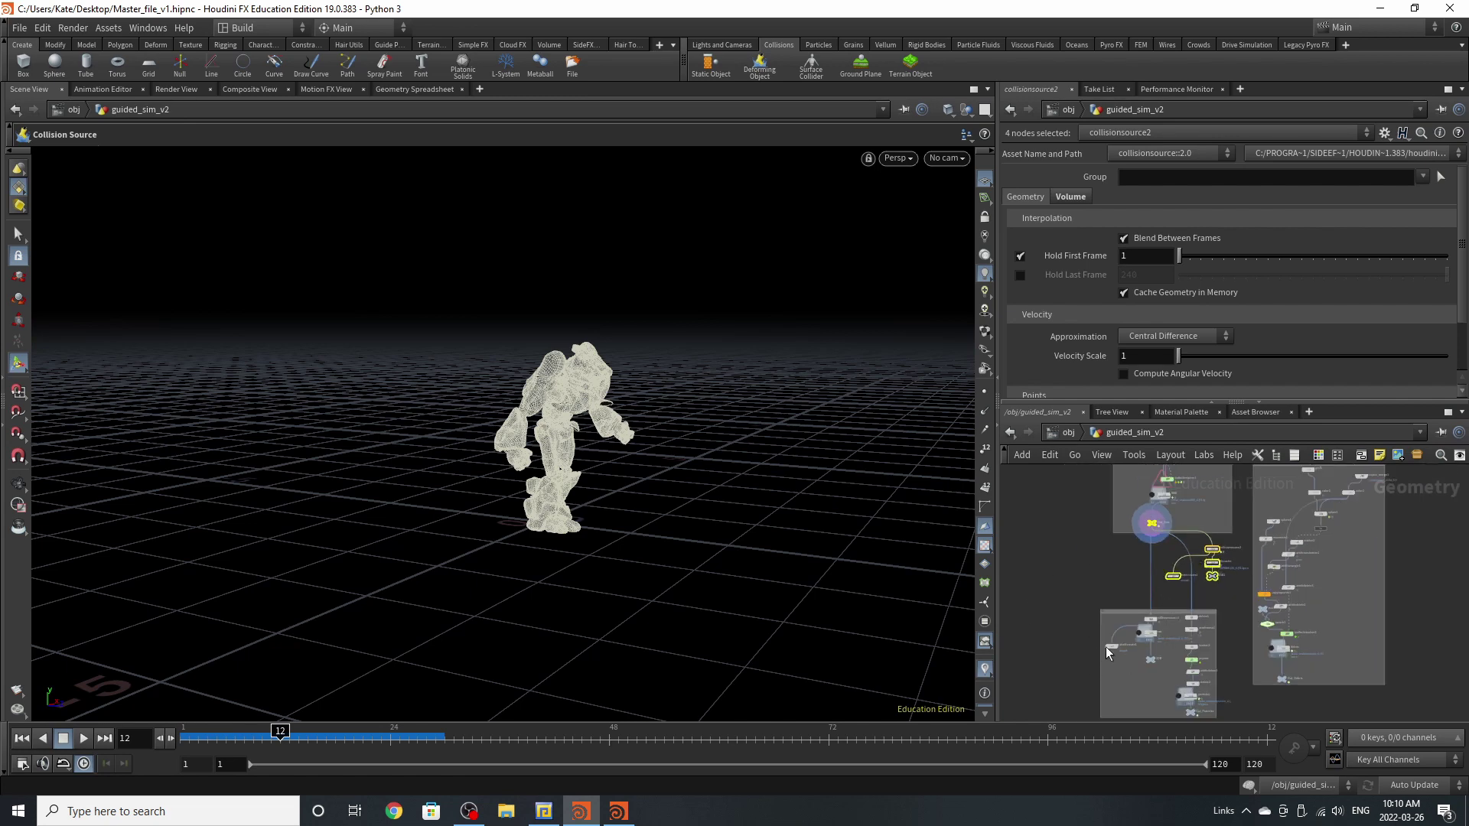
{"action": "key", "text": "f"}
{"action": "left_click", "coordinate": [1290, 690]}
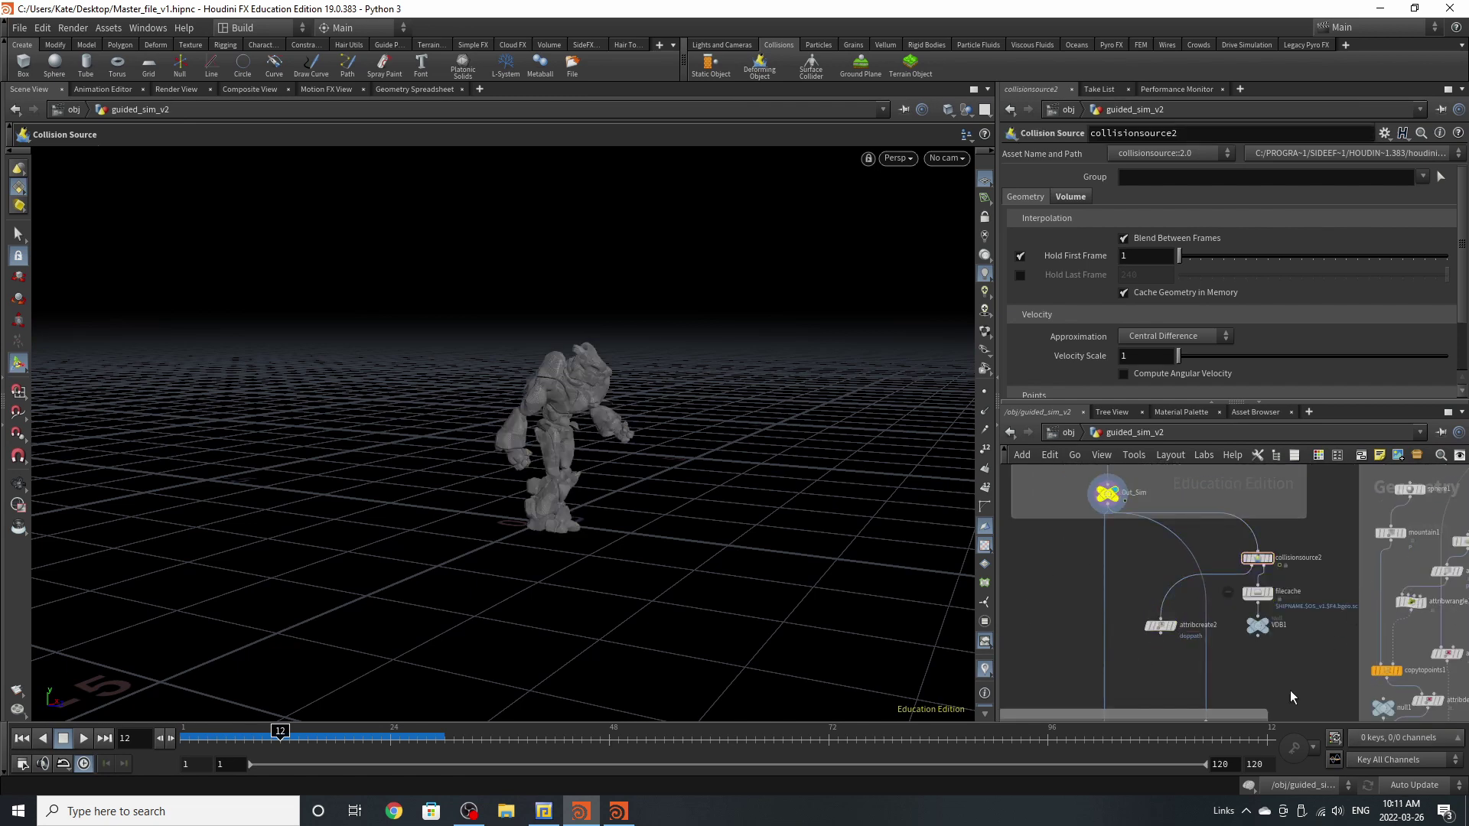
- Undo the collision node move with Ctrl+Z and re-enter guided_sim_v2
{"action": "key", "text": "ctrl+z"}
{"action": "key", "text": "ctrl+z"}
{"action": "key", "text": "ctrl+z"}
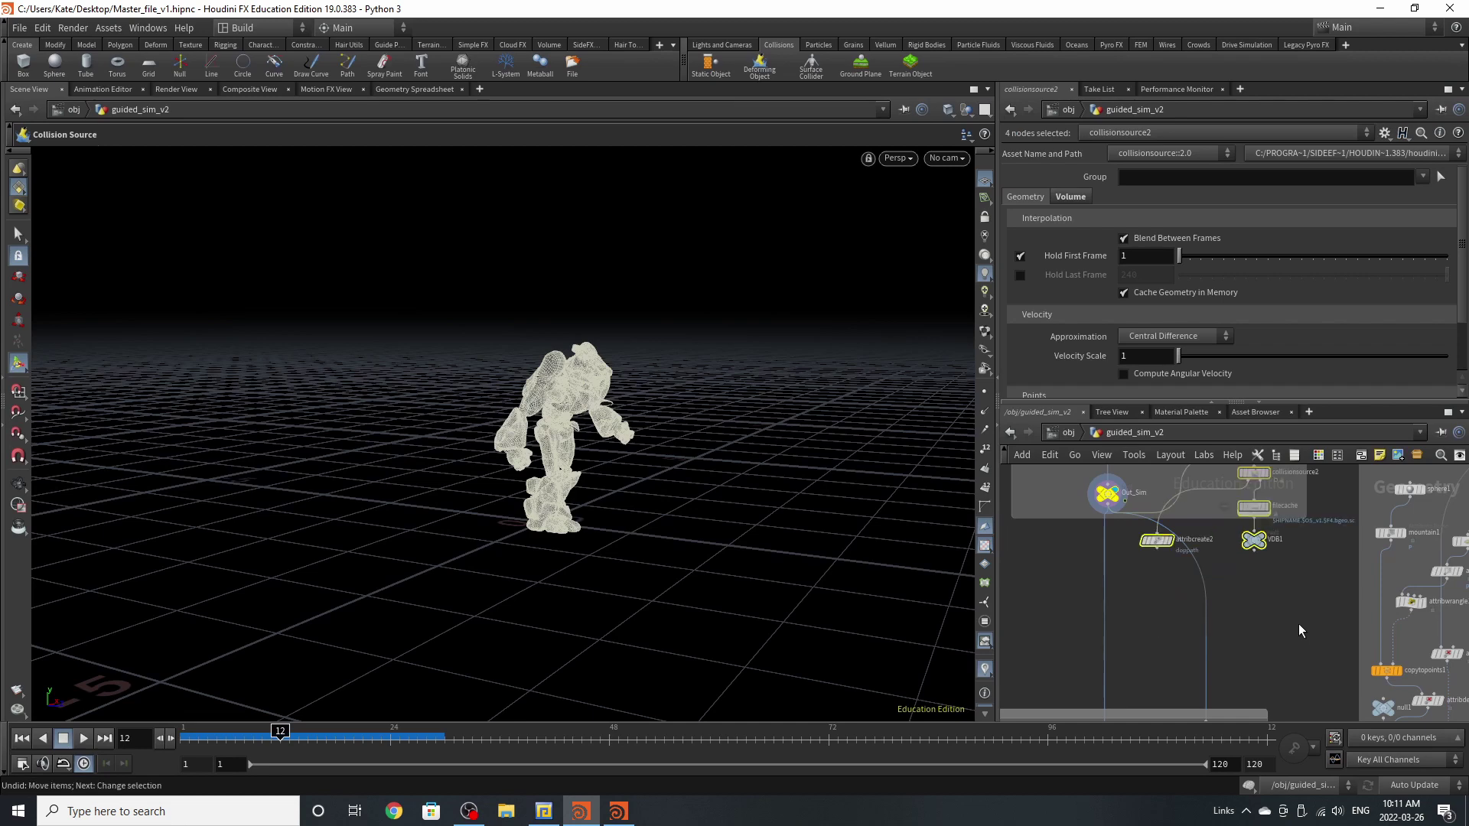
{"action": "key", "text": "ctrl+z"}
{"action": "key", "text": "ctrl+z"}
{"action": "double_click", "coordinate": [1164, 534]}
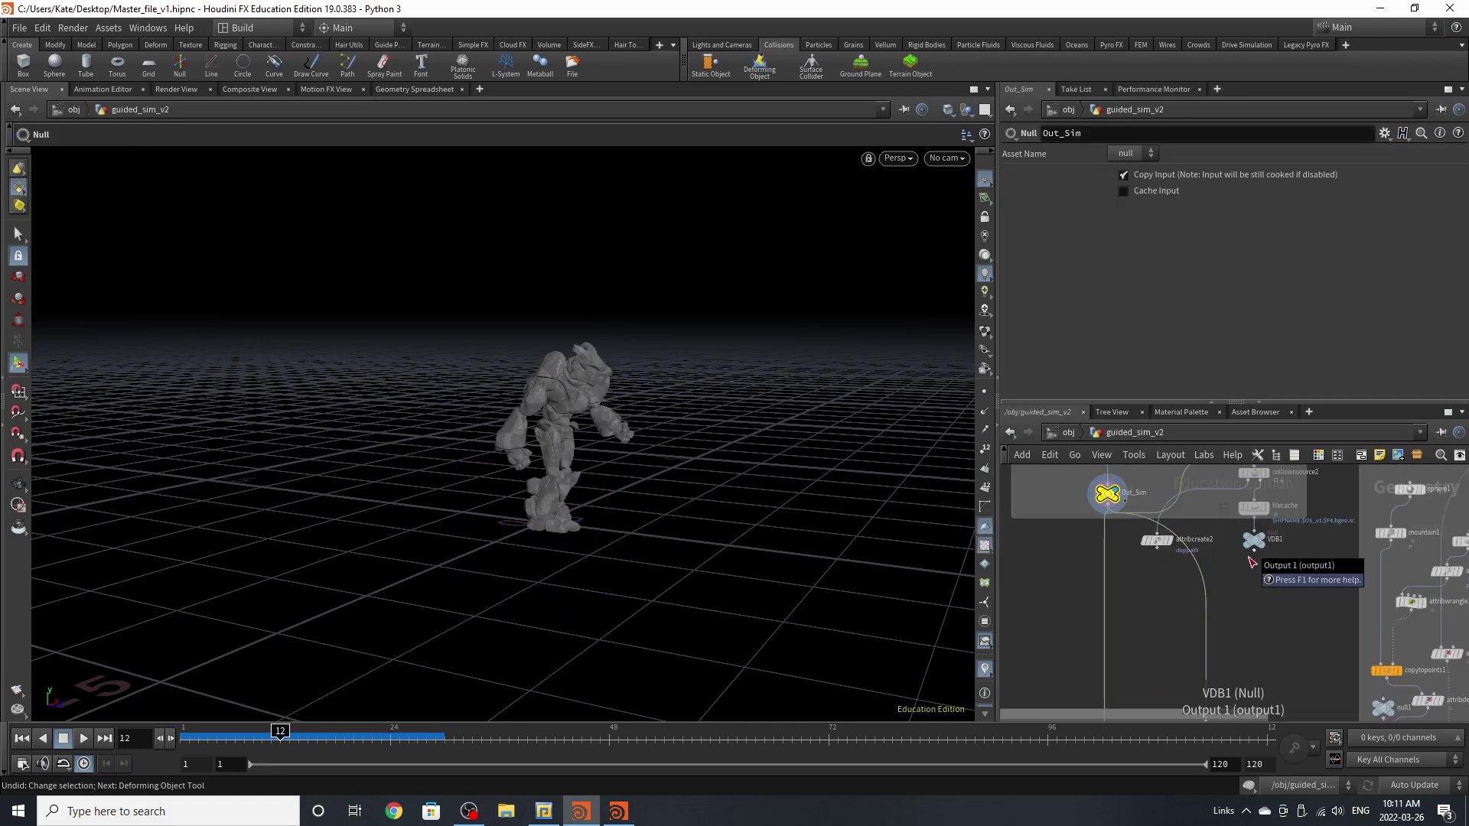
- Undo the extra Deforming Object nodes, inspect popnet, and close the error console
{"action": "key", "text": "ctrl+z"}
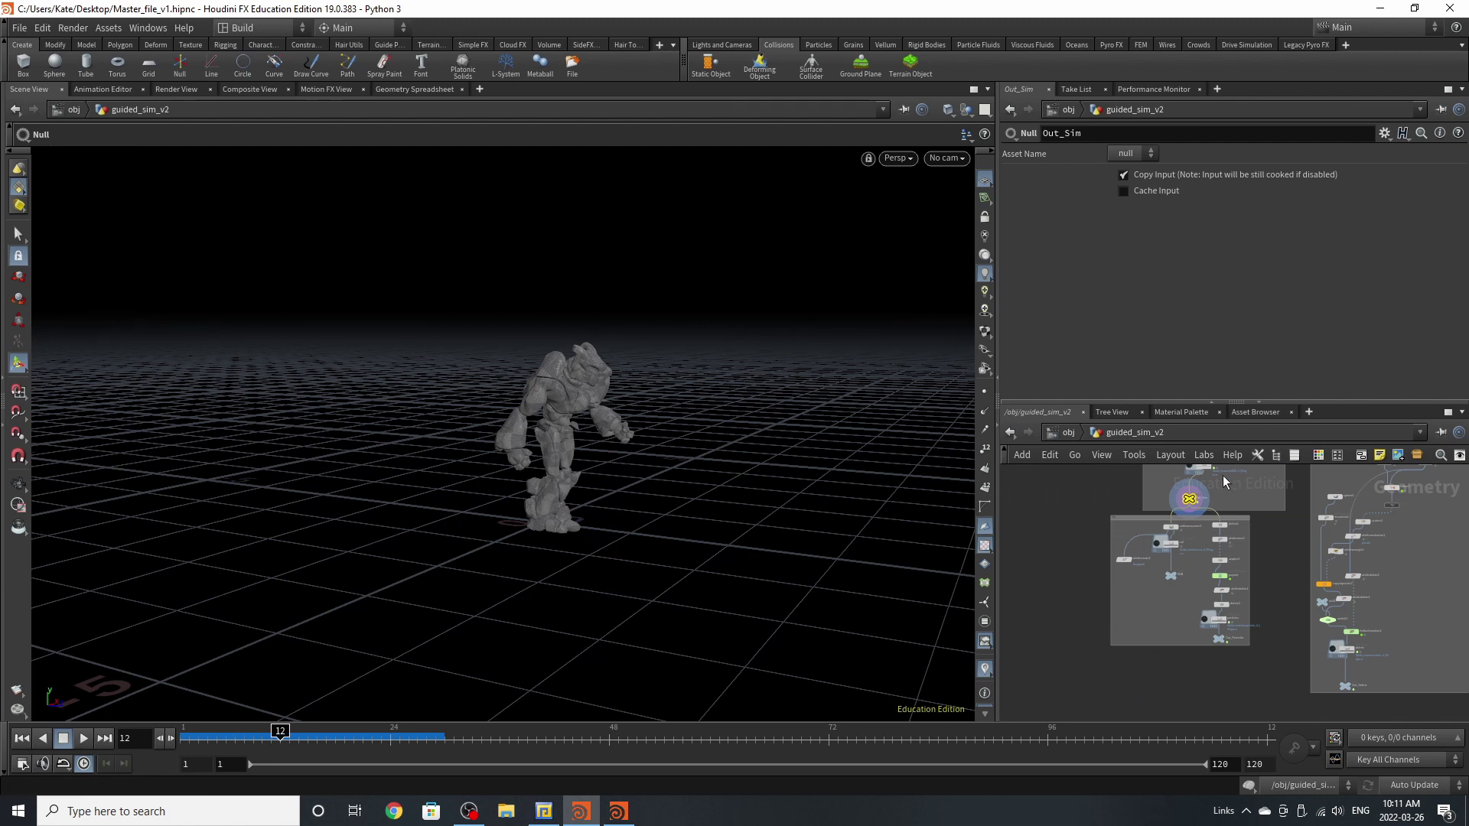
{"action": "scroll", "coordinate": [1224, 535], "scroll_direction": "up", "scroll_amount": 3}
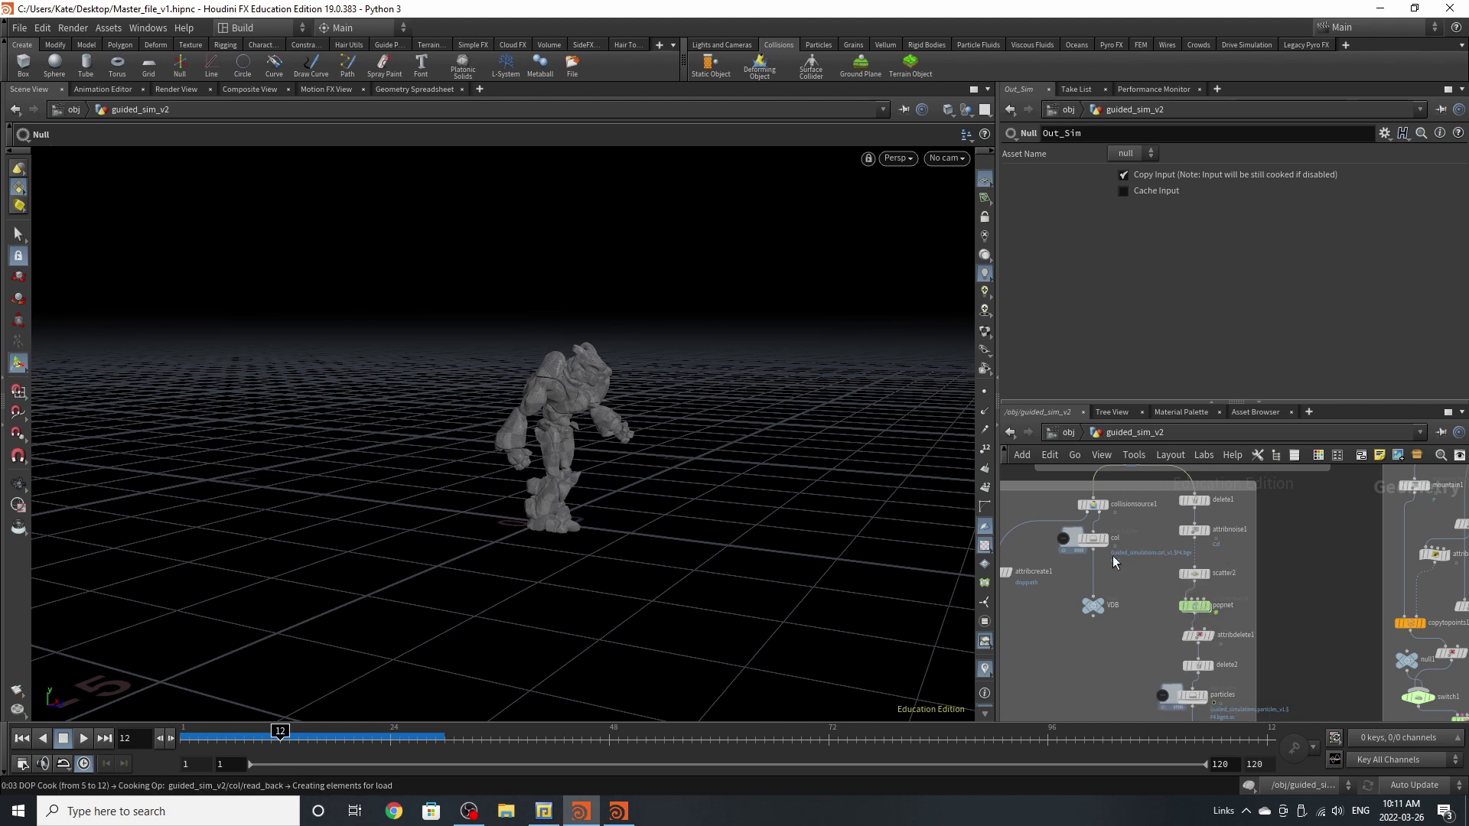
{"action": "left_click", "coordinate": [23, 739]}
{"action": "left_click", "coordinate": [1445, 617]}
{"action": "scroll", "coordinate": [1276, 572], "scroll_direction": "down", "scroll_amount": 2}
{"action": "double_click", "coordinate": [1228, 588]}
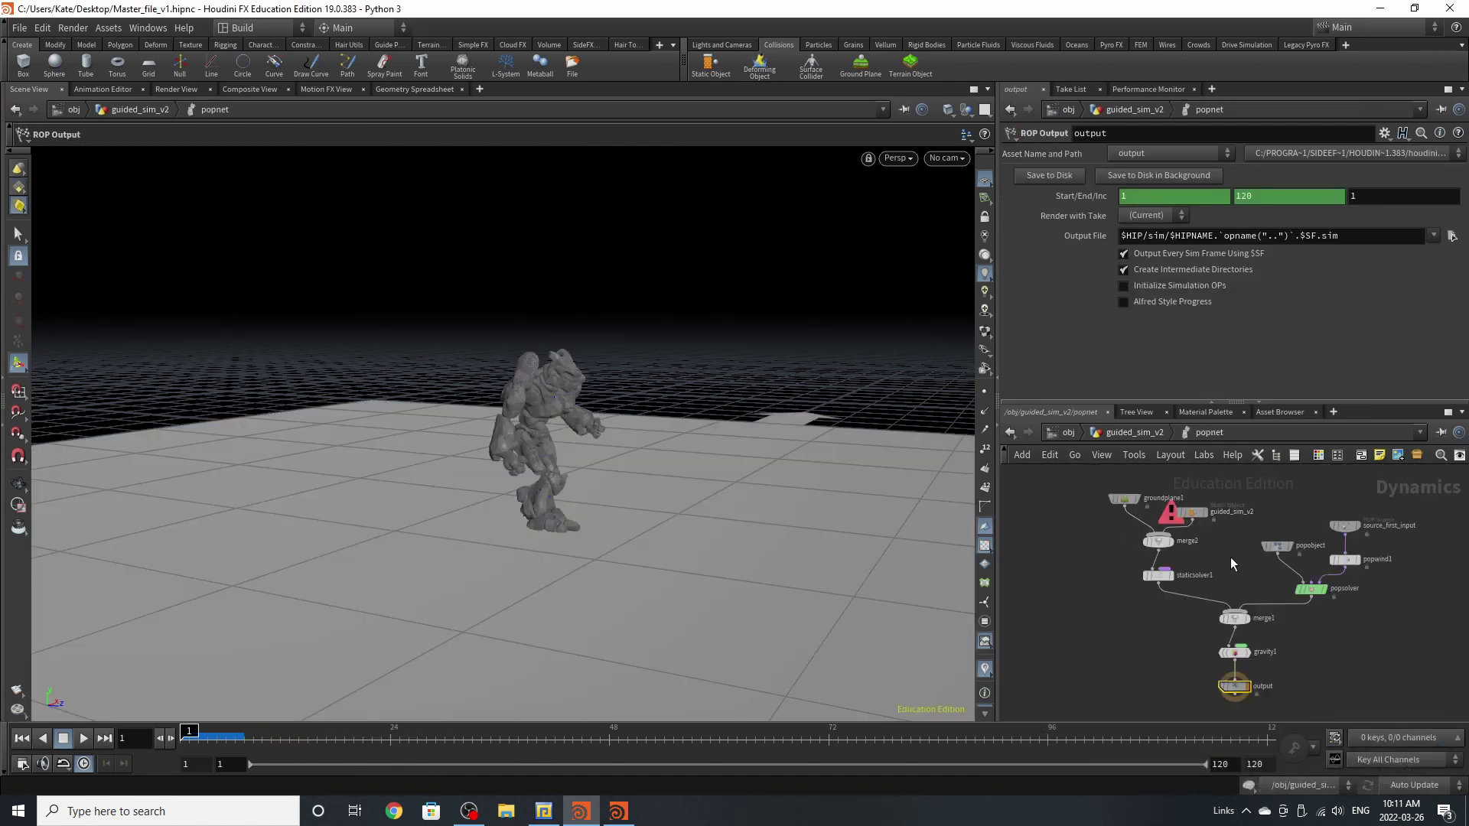
{"action": "left_click_drag", "start_coordinate": [1199, 504], "coordinate": [1203, 509]}
{"action": "left_click", "coordinate": [1126, 441]}
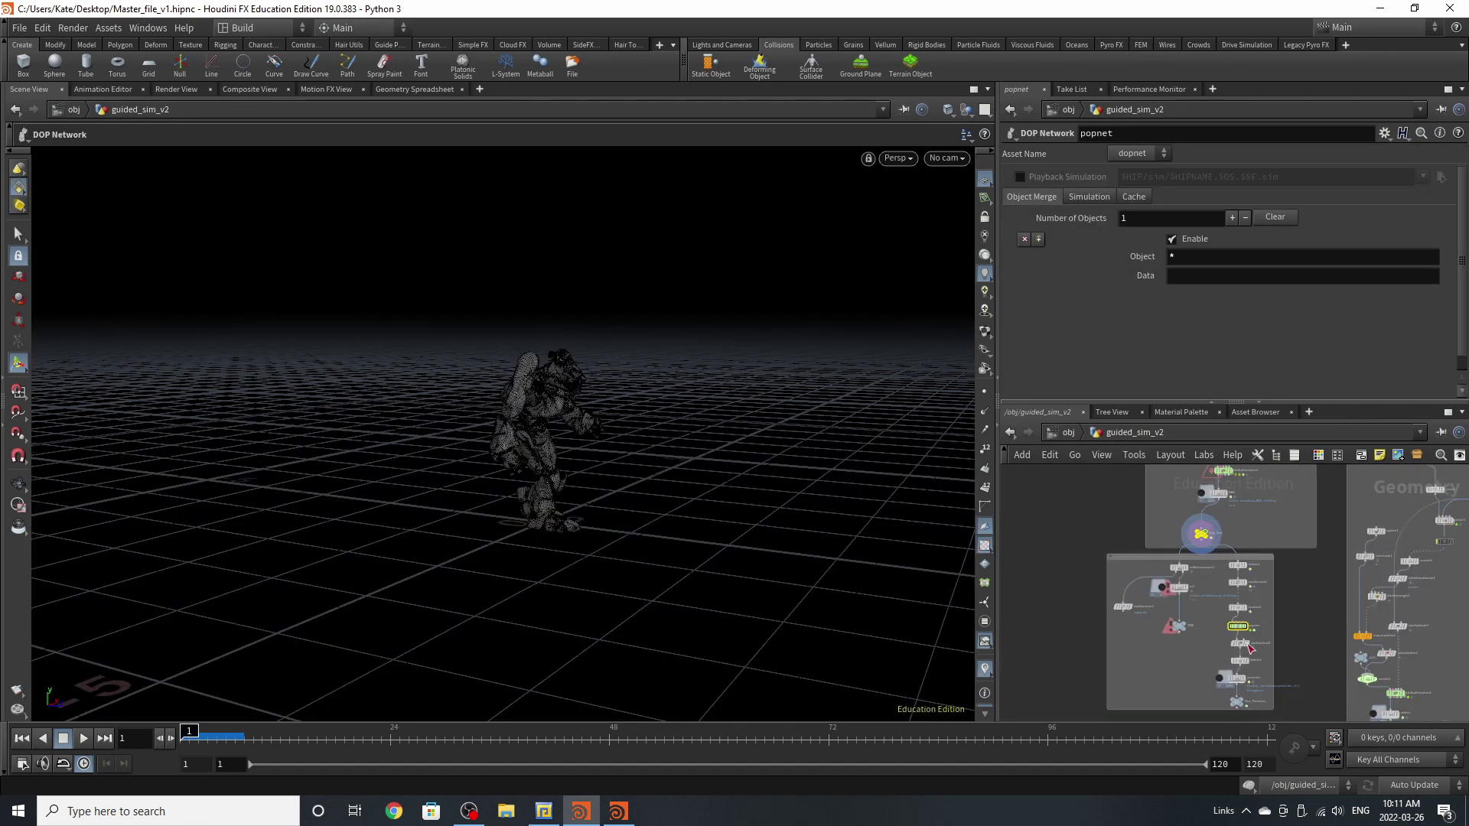
{"action": "scroll", "coordinate": [1155, 595], "scroll_direction": "up", "scroll_amount": 2}
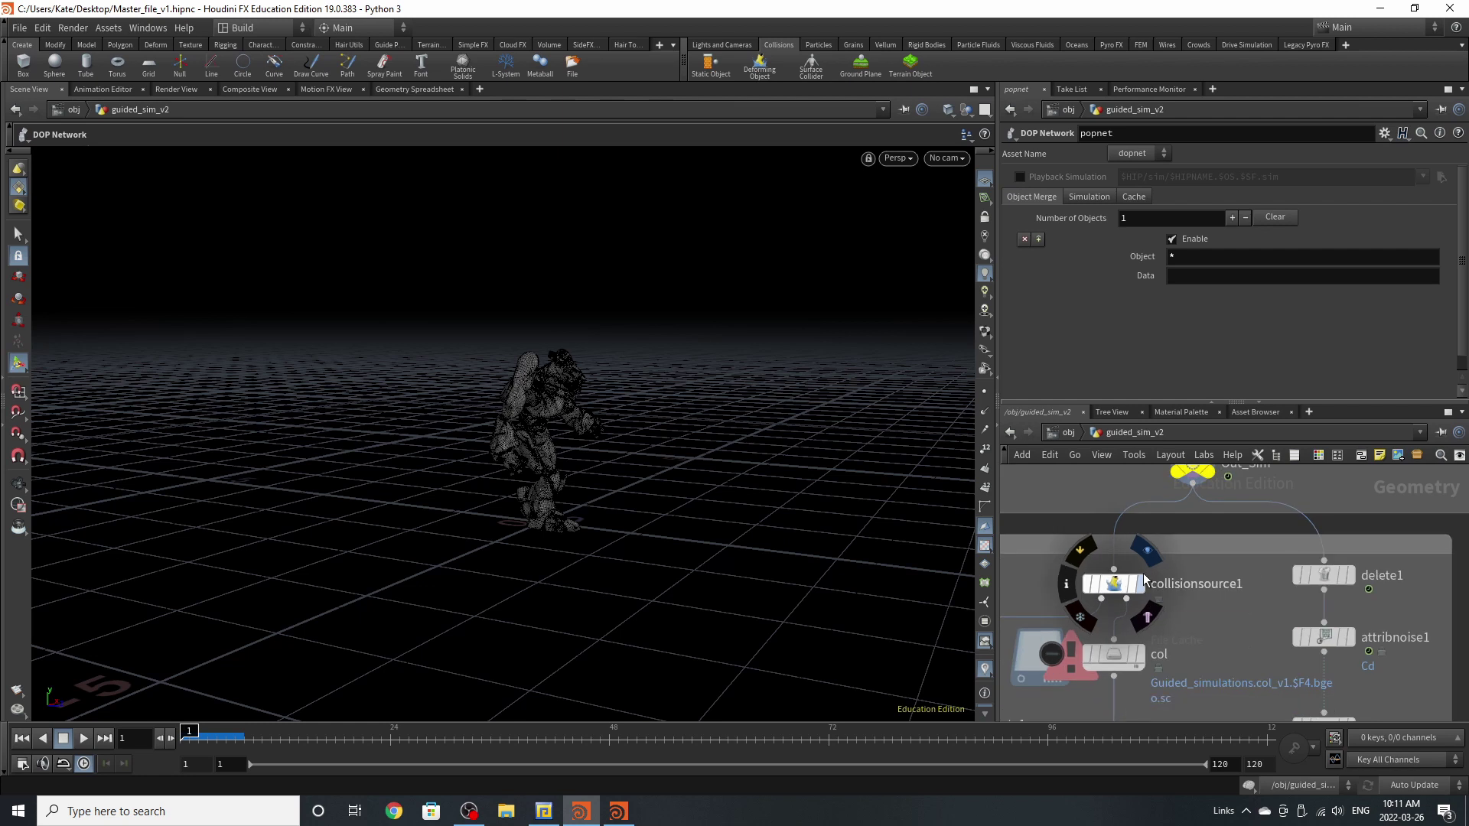
- Review collisionsource1's 'collision' volume at Voxel Size 0.01, Bandwidth 4, nudging the col cache down
{"action": "left_click", "coordinate": [1113, 584]}
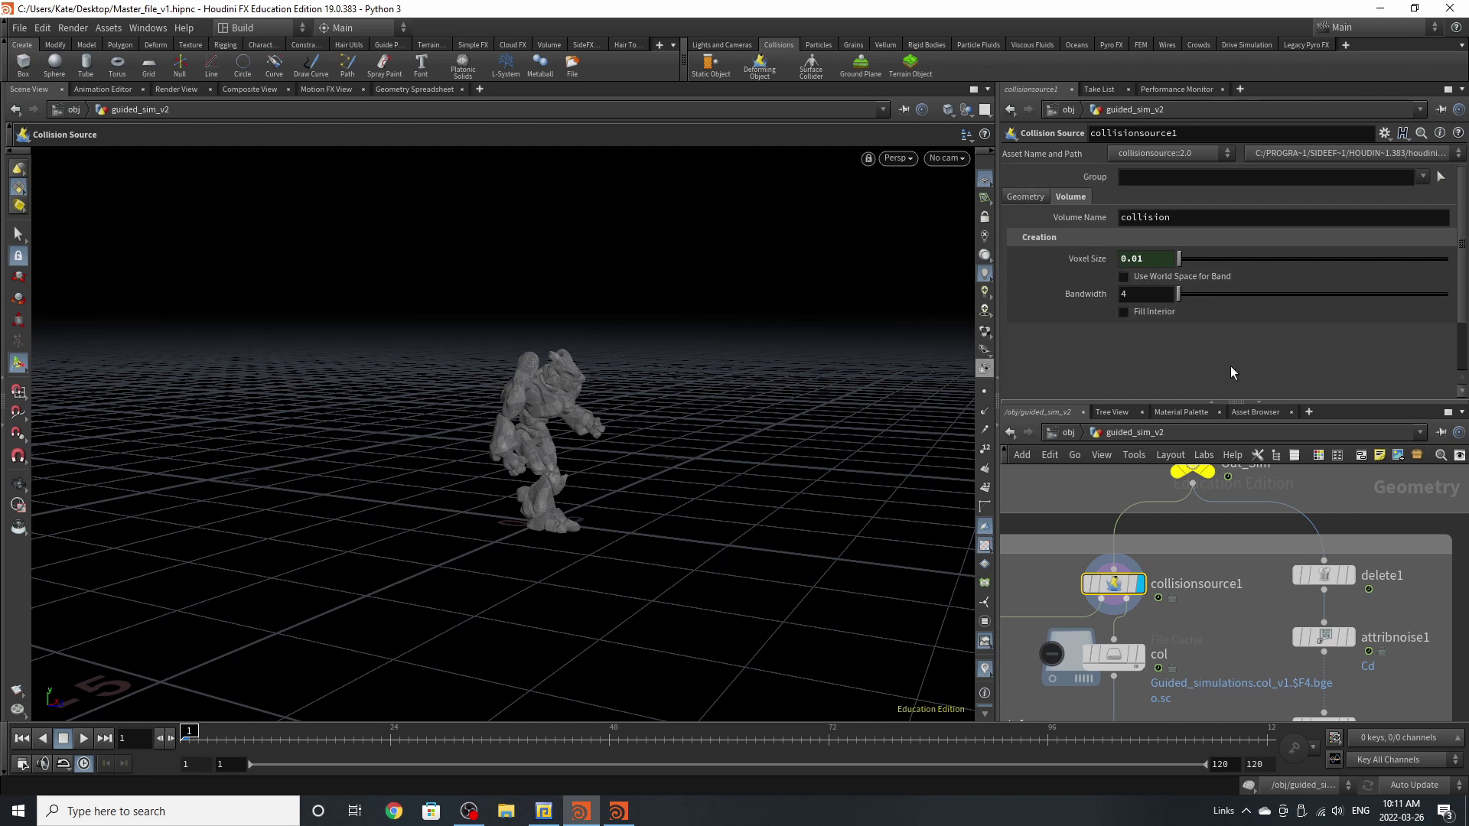
{"action": "left_click", "coordinate": [1041, 199]}
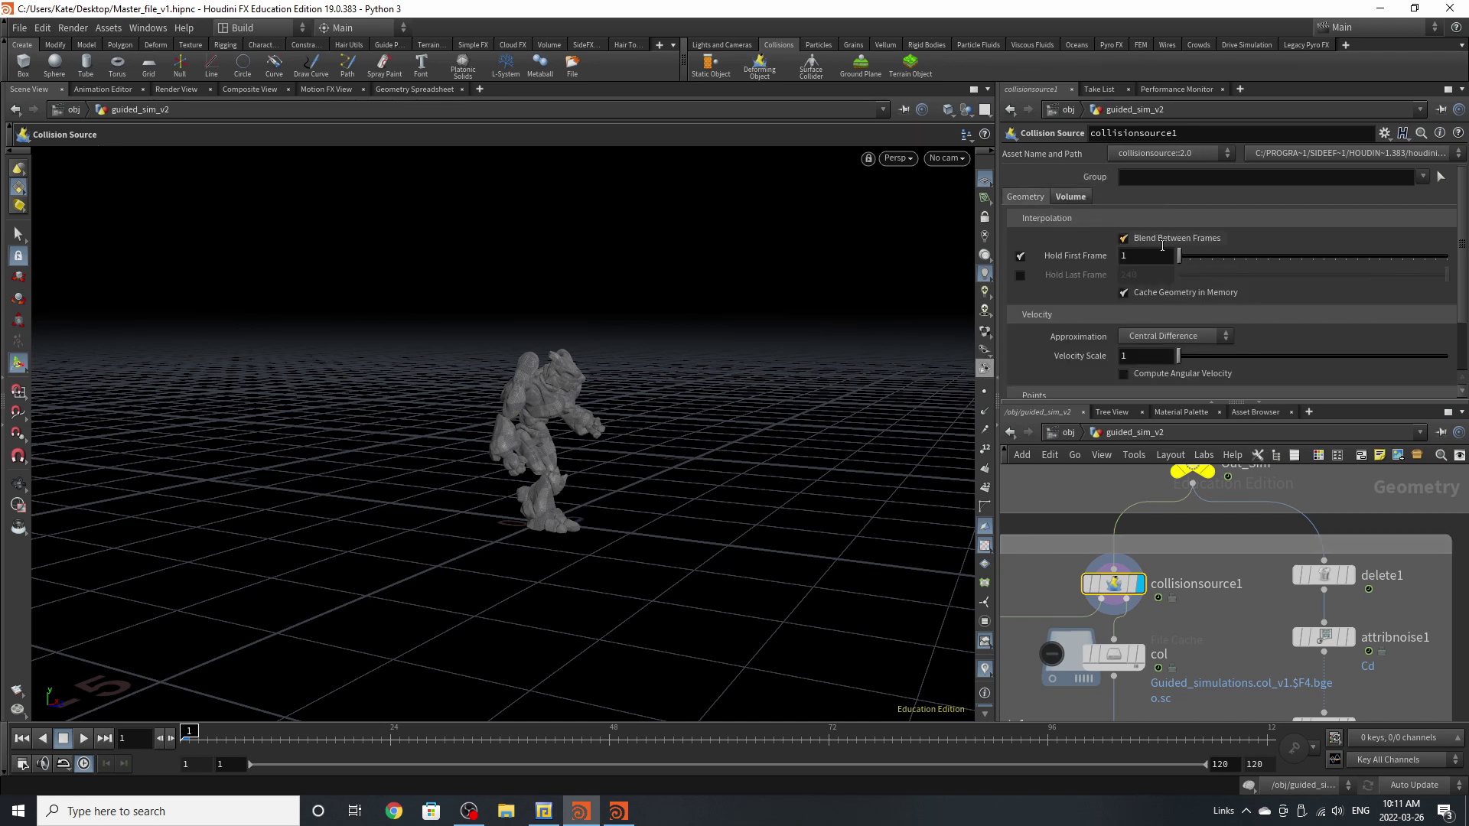
{"action": "scroll", "coordinate": [1063, 253], "scroll_direction": "down", "scroll_amount": 3}
{"action": "scroll", "coordinate": [1158, 614], "scroll_direction": "down", "scroll_amount": 4}
{"action": "scroll", "coordinate": [1105, 617], "scroll_direction": "up", "scroll_amount": 4}
{"action": "left_click_drag", "start_coordinate": [1200, 586], "coordinate": [1201, 595]}
{"action": "scroll", "coordinate": [1205, 522], "scroll_direction": "down", "scroll_amount": 2}
{"action": "scroll", "coordinate": [1196, 679], "scroll_direction": "up", "scroll_amount": 3}
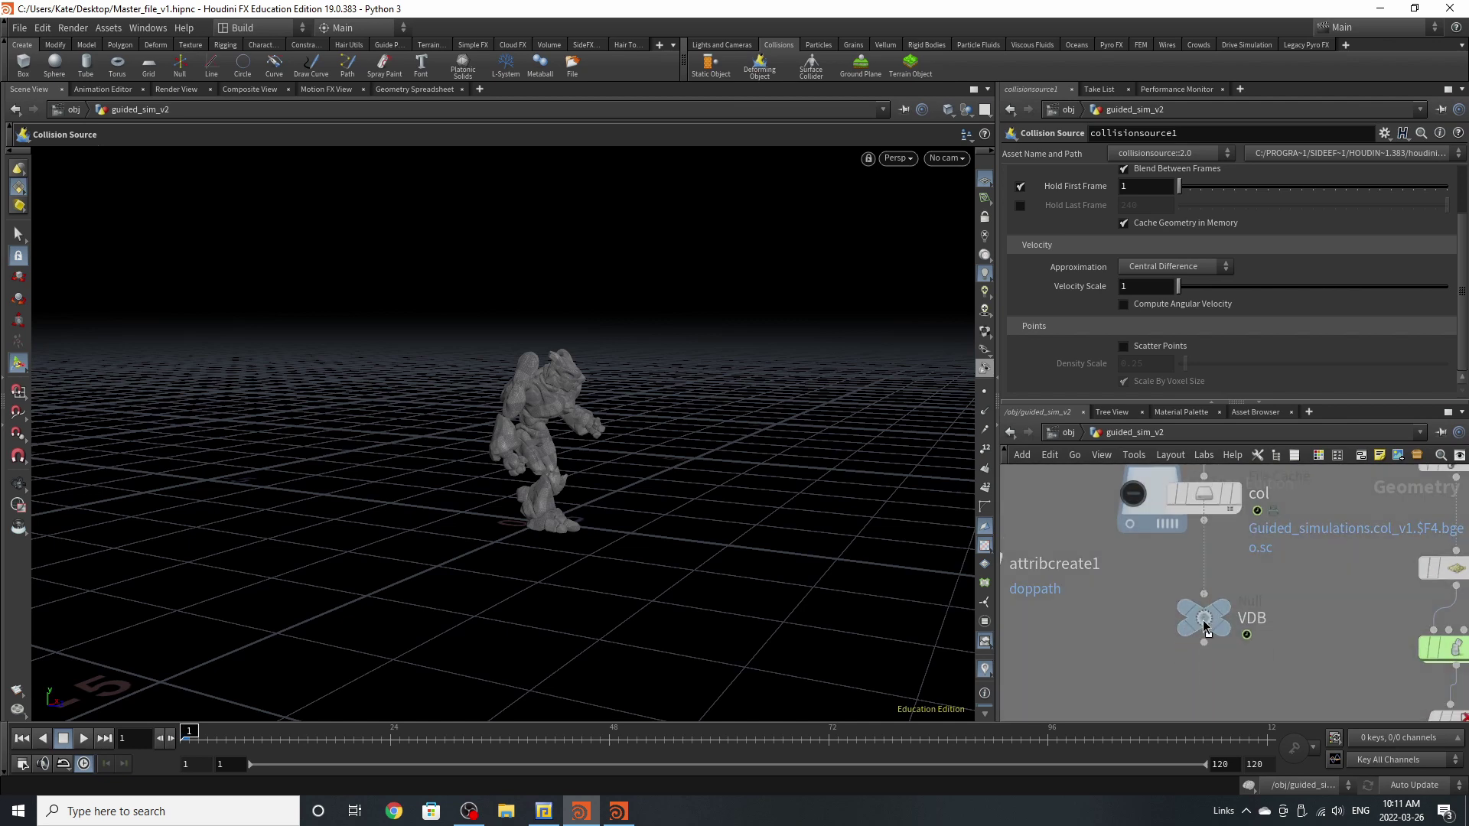
{"action": "scroll", "coordinate": [1147, 683], "scroll_direction": "down", "scroll_amount": 4}
{"action": "scroll", "coordinate": [1224, 567], "scroll_direction": "up", "scroll_amount": 2}
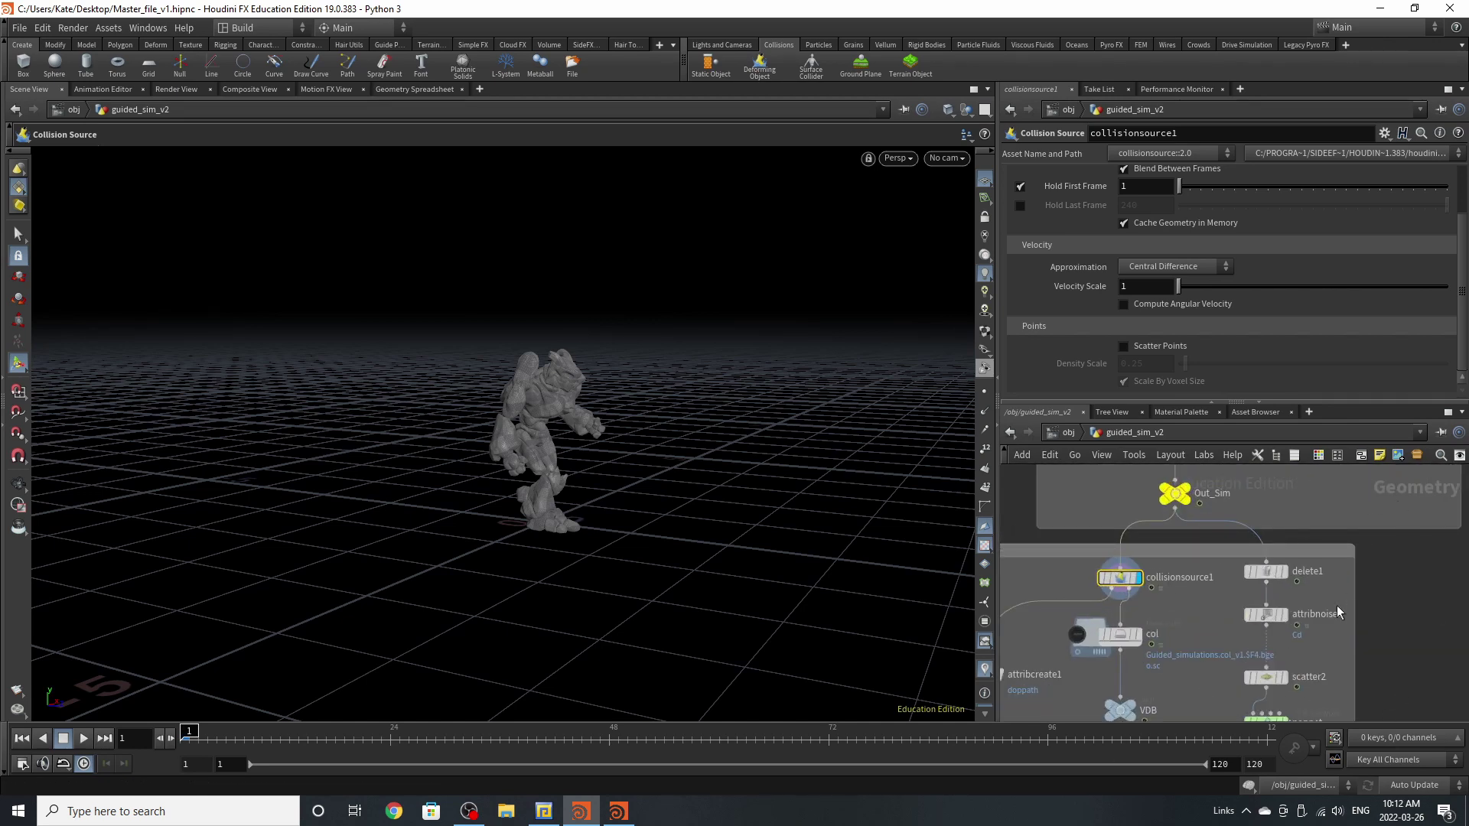
- Display delete1, scrub the debris frames, and check its Group list without changing it
{"action": "left_click", "coordinate": [1289, 549]}
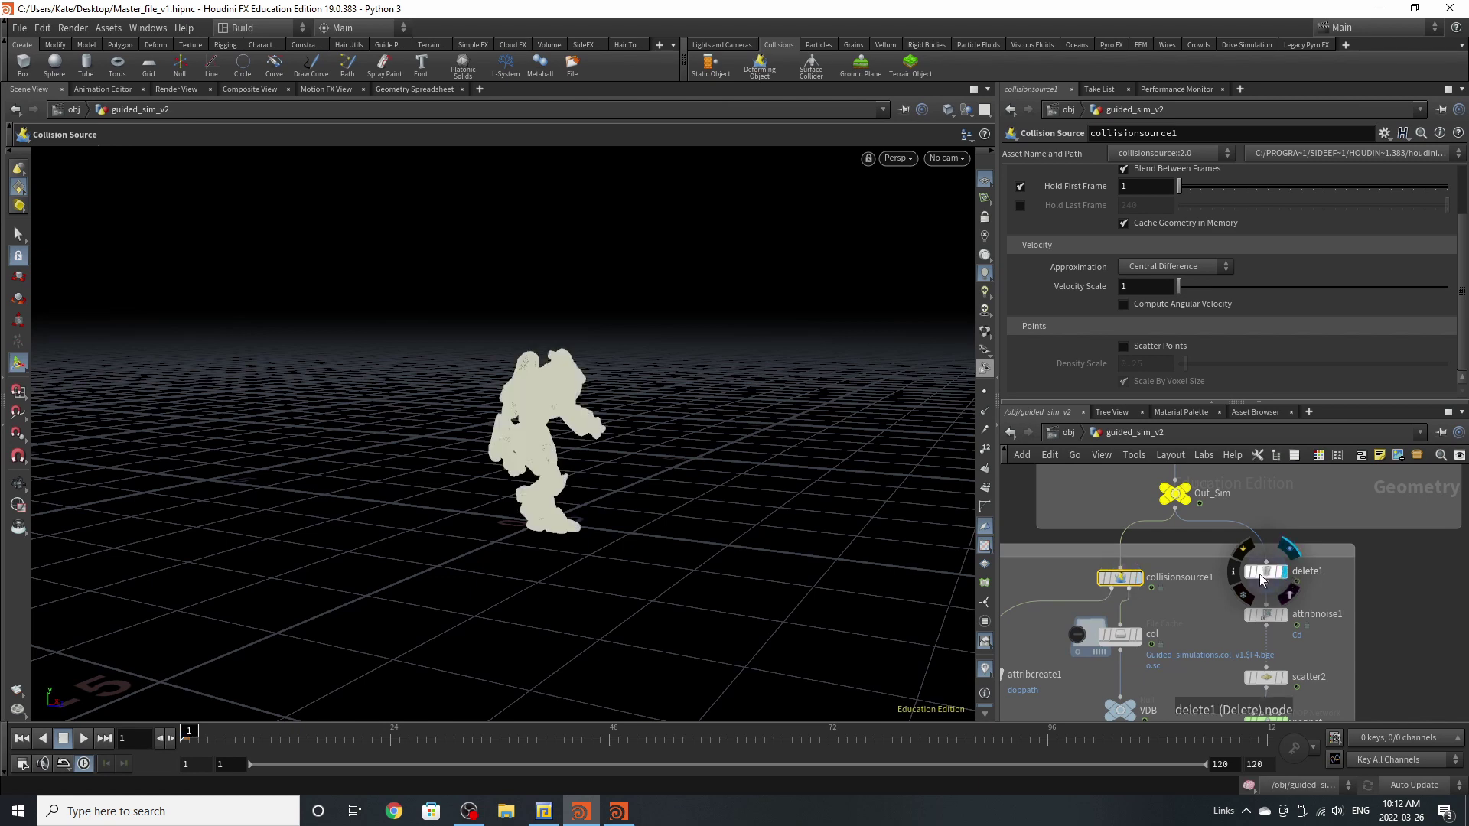
{"action": "left_click", "coordinate": [1261, 573]}
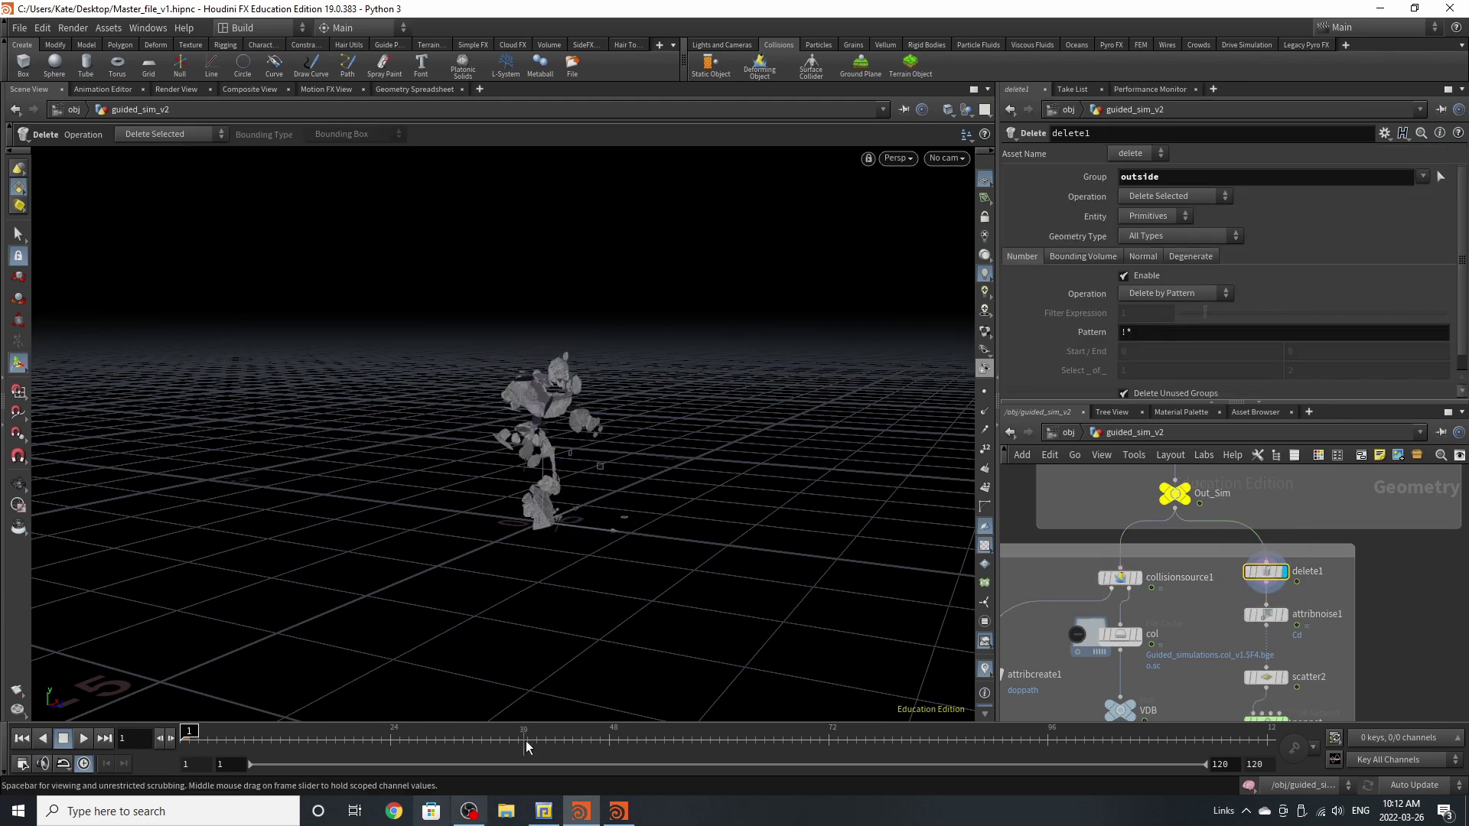
{"action": "left_click_drag", "start_coordinate": [526, 740], "coordinate": [784, 796]}
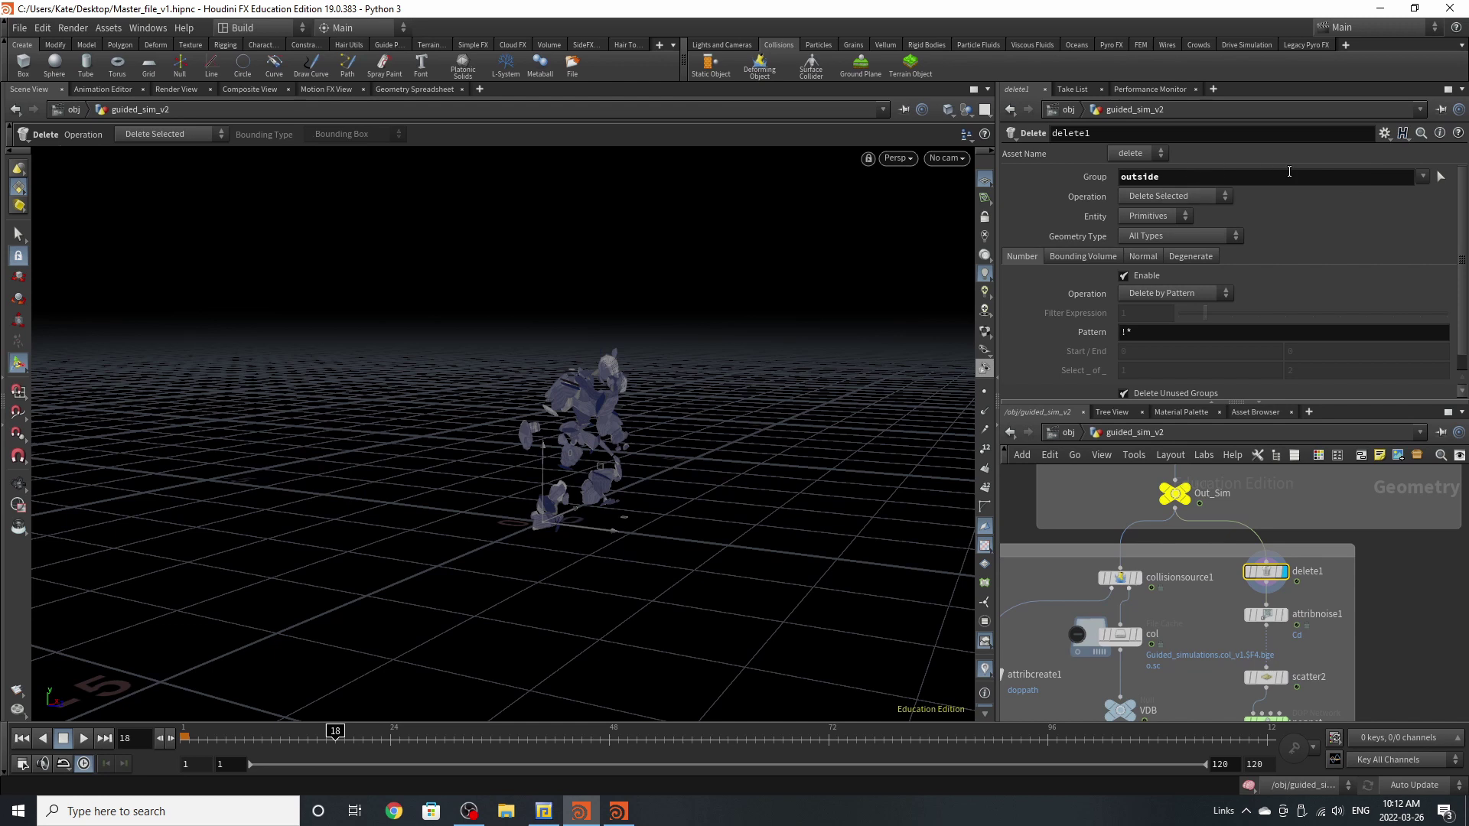
{"action": "left_click", "coordinate": [1423, 178]}
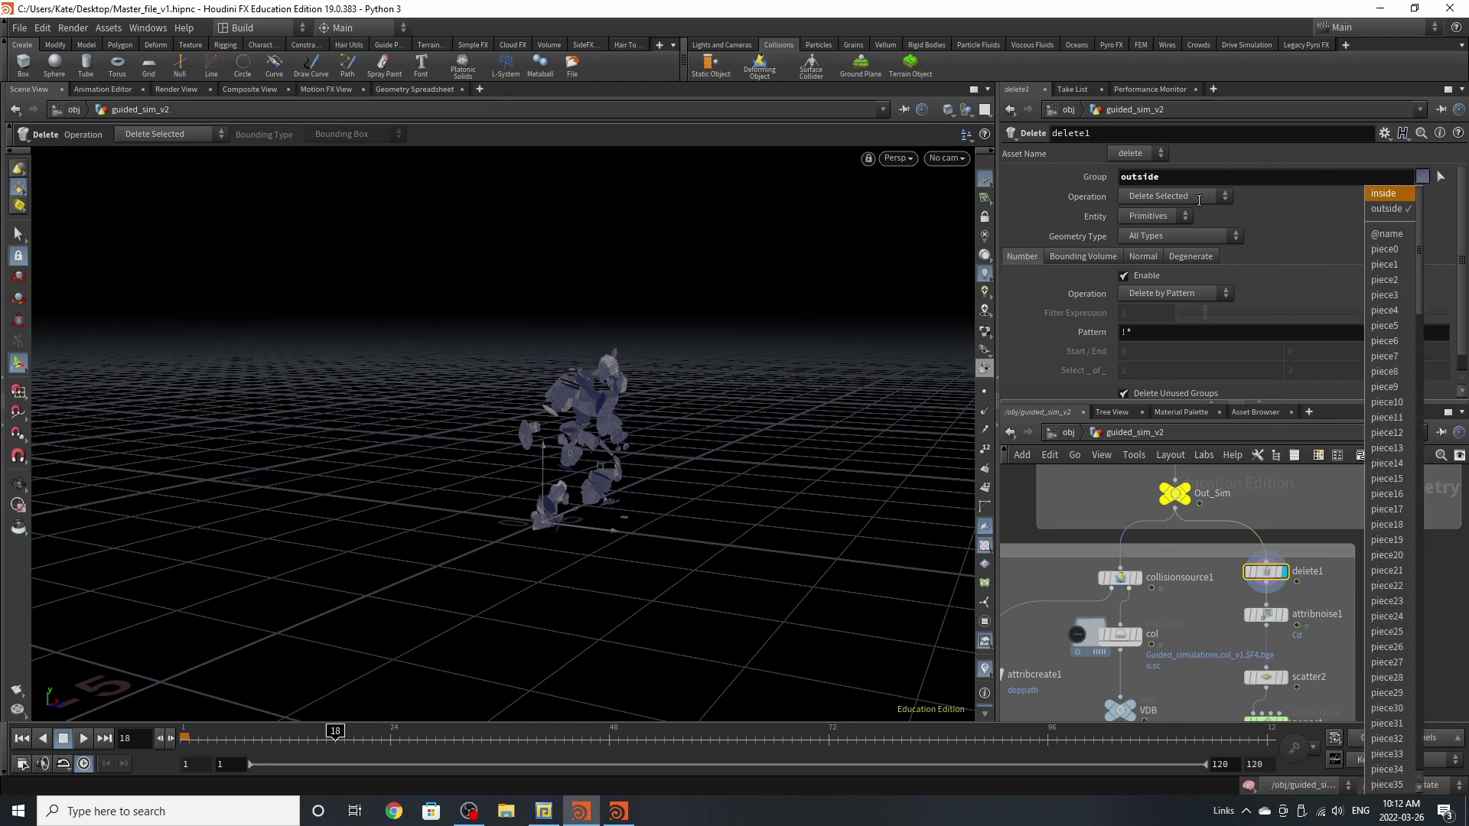
{"action": "left_click", "coordinate": [1241, 190]}
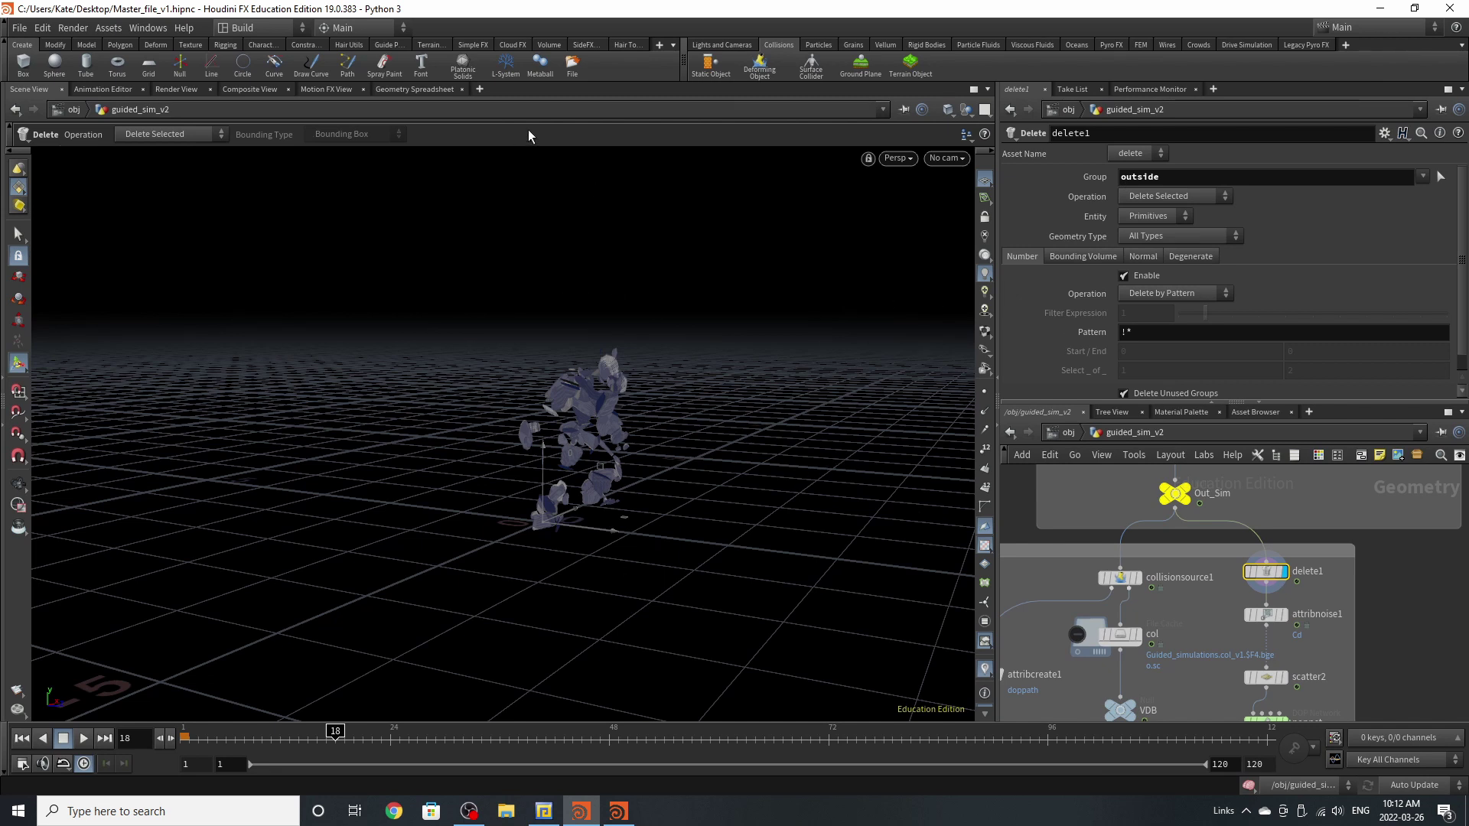
- Display attribnoise1 and review its Simplex Cd noise: Amplitude 0.63, Element Size 0.12
{"action": "left_click", "coordinate": [1280, 614]}
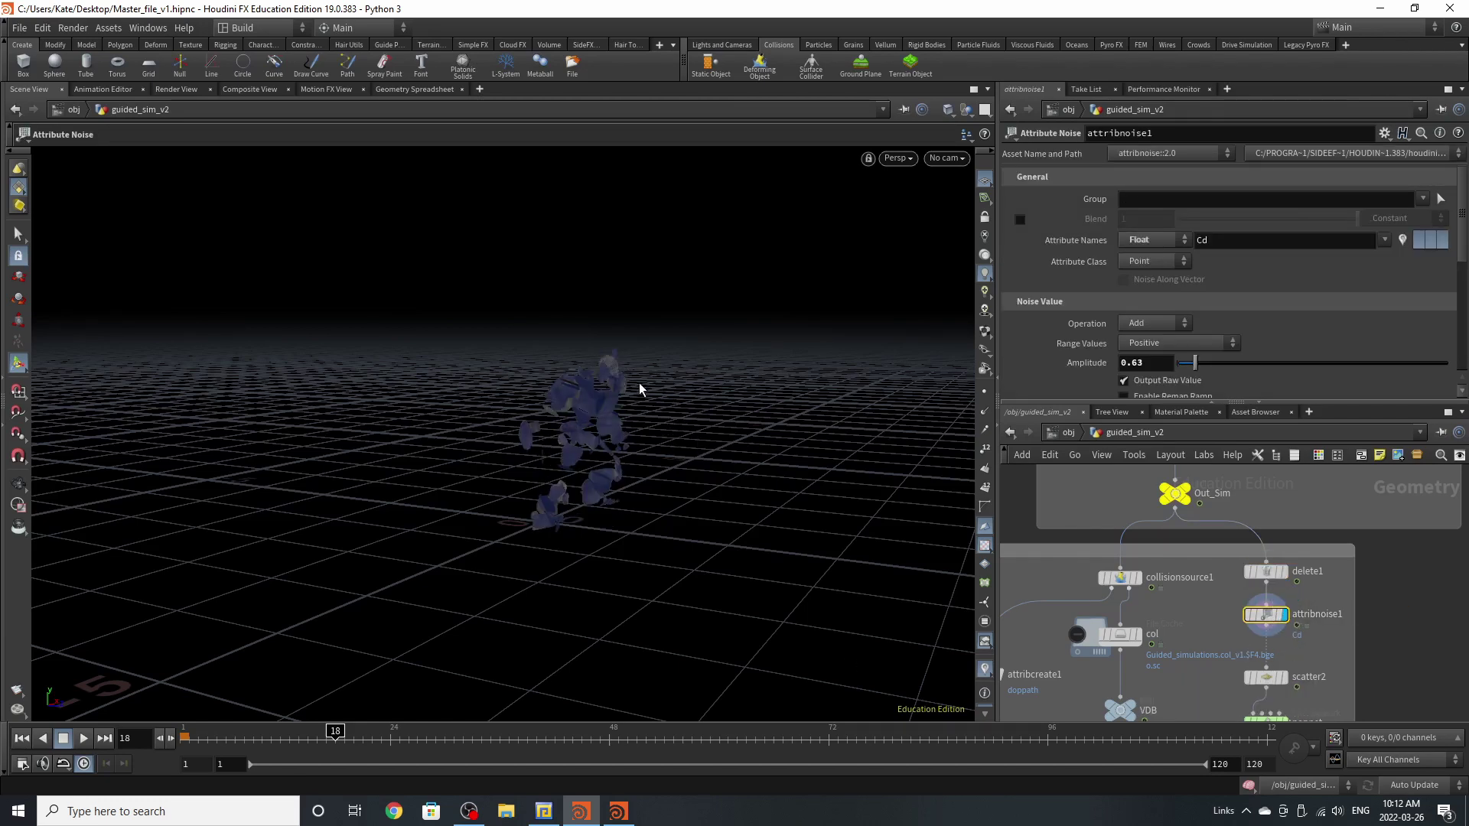
{"action": "key", "text": "Escape"}
{"action": "left_click_drag", "start_coordinate": [567, 403], "coordinate": [863, 390]}
{"action": "right_click_drag", "start_coordinate": [634, 396], "coordinate": [708, 347]}
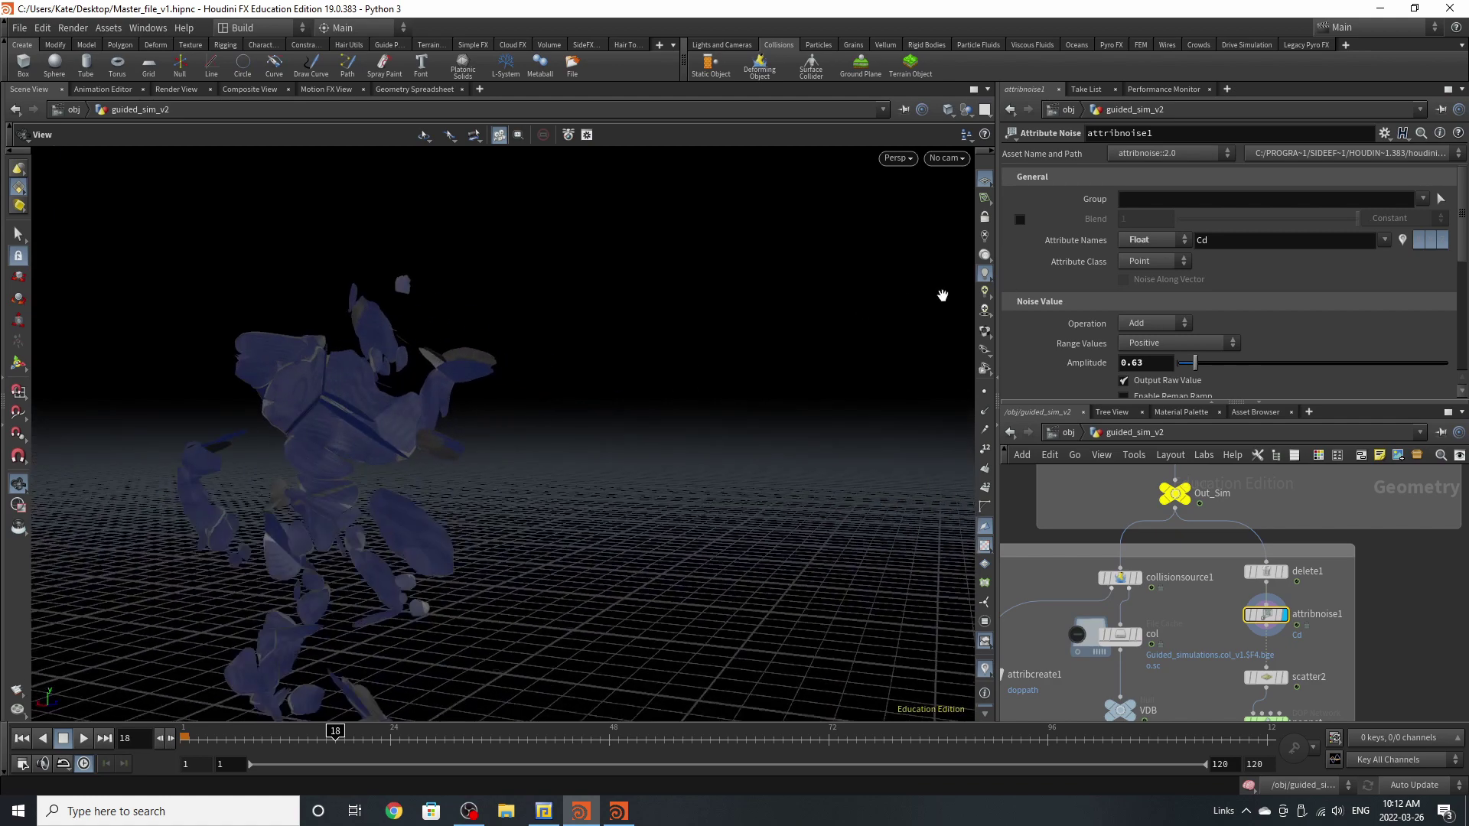
{"action": "left_click_drag", "start_coordinate": [394, 395], "coordinate": [648, 472]}
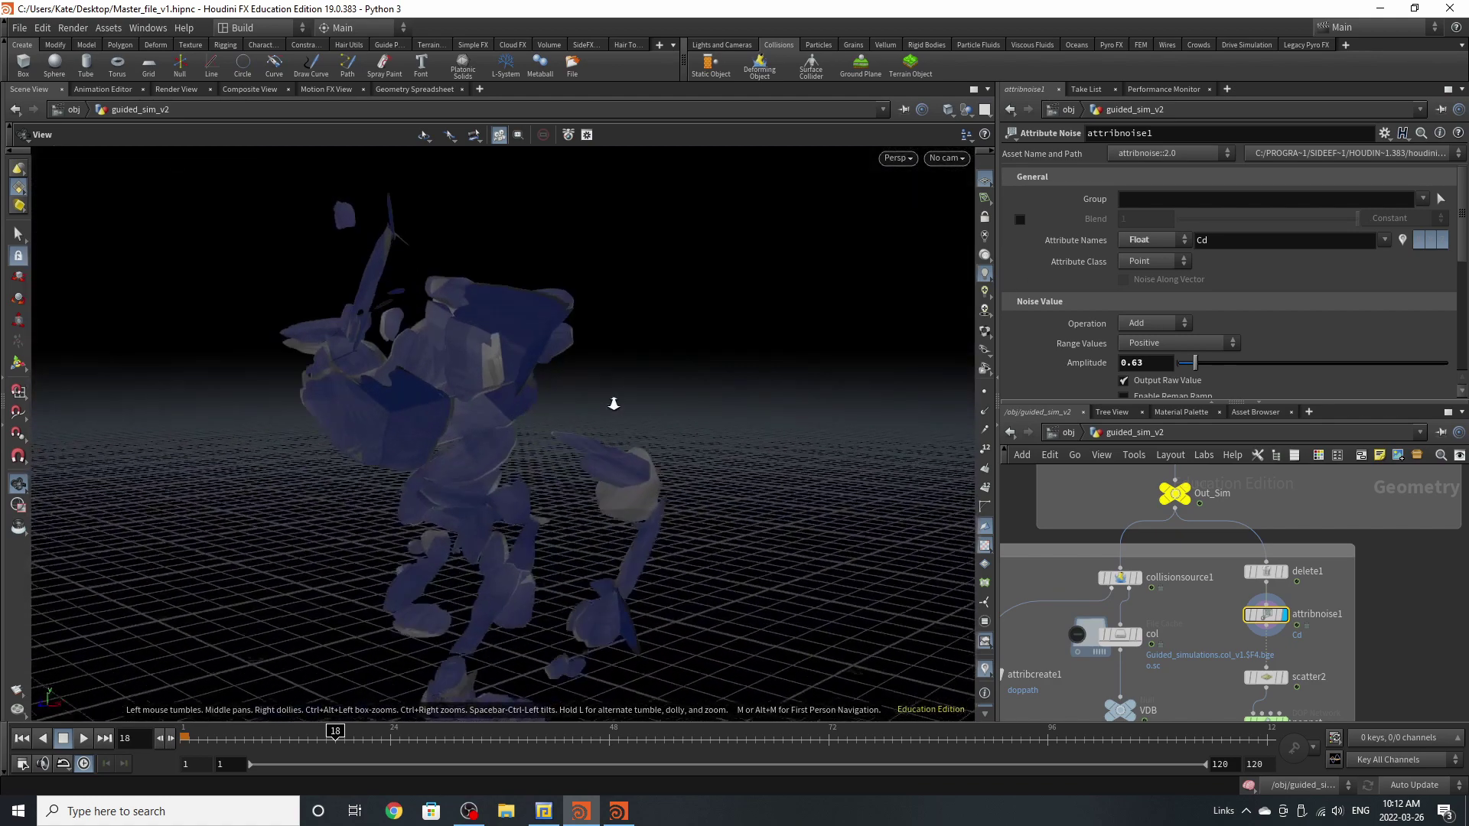
{"action": "key", "text": "Return"}
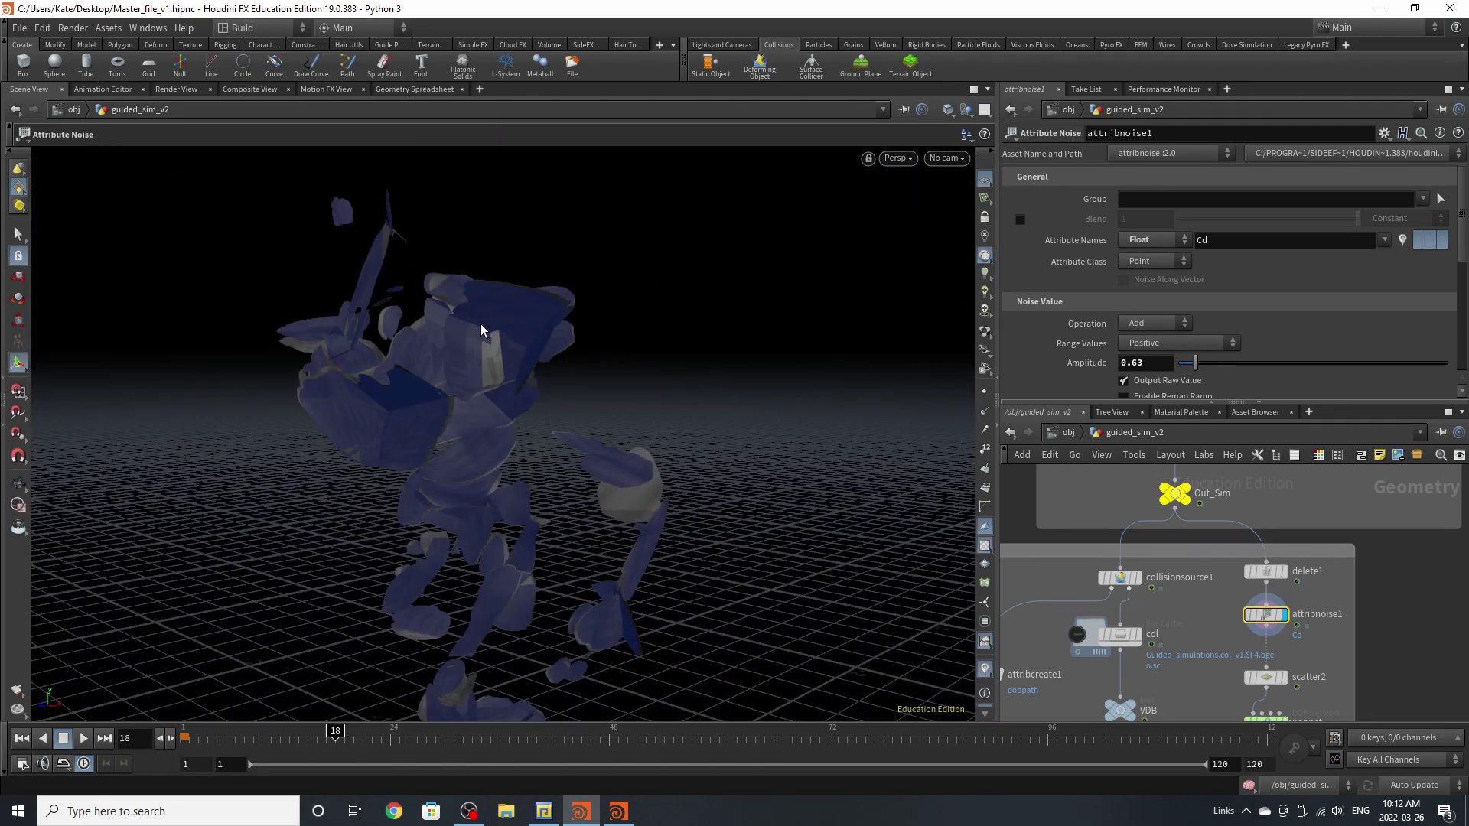
{"action": "scroll", "coordinate": [1084, 224], "scroll_direction": "down", "scroll_amount": 2}
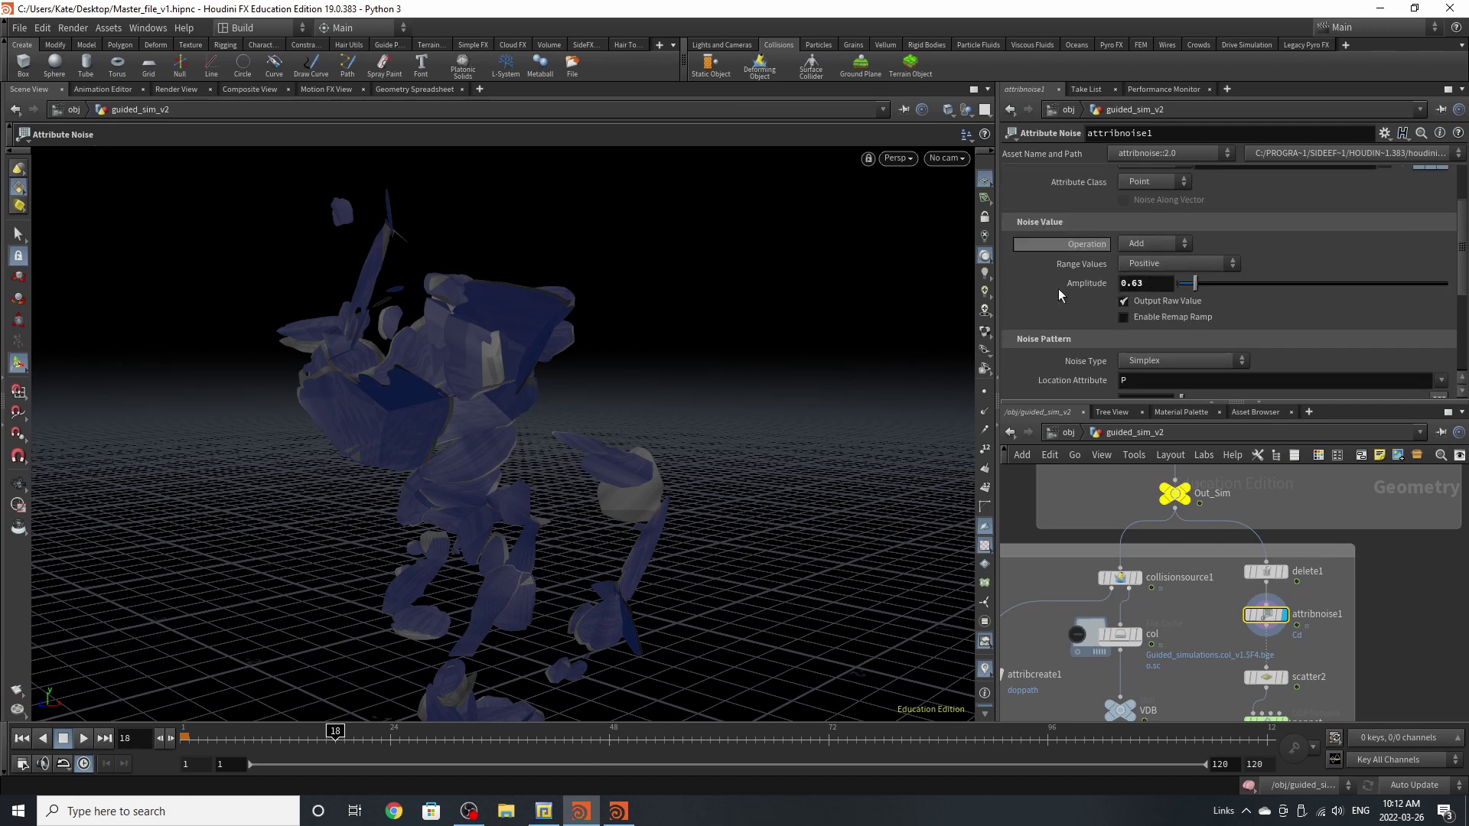
{"action": "scroll", "coordinate": [1060, 340], "scroll_direction": "down", "scroll_amount": 2}
{"action": "scroll", "coordinate": [1123, 264], "scroll_direction": "down", "scroll_amount": 2}
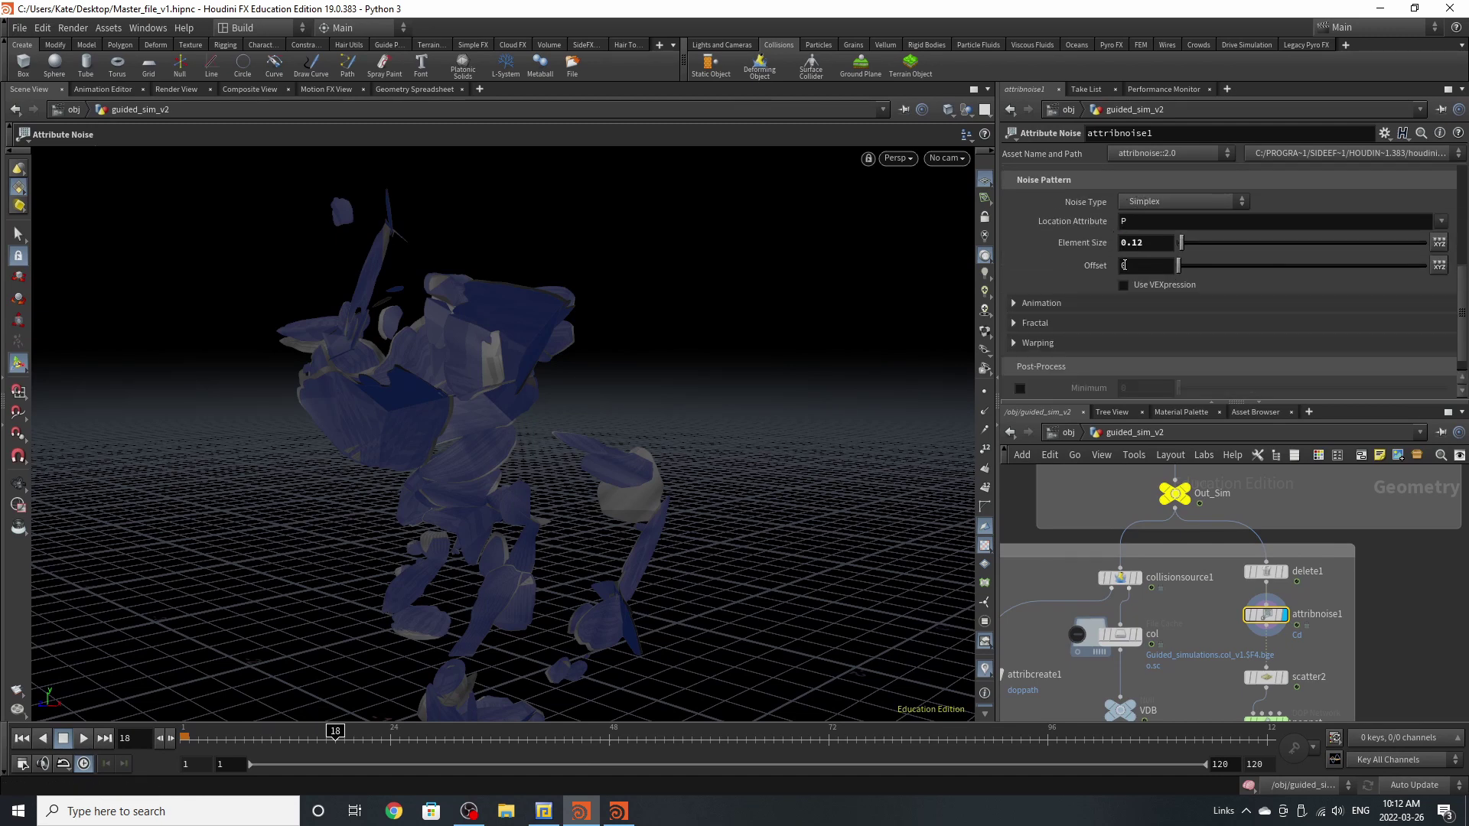
{"action": "scroll", "coordinate": [1124, 265], "scroll_direction": "down", "scroll_amount": 1}
{"action": "scroll", "coordinate": [1373, 650], "scroll_direction": "down", "scroll_amount": 4}
{"action": "scroll", "coordinate": [1332, 618], "scroll_direction": "up", "scroll_amount": 6}
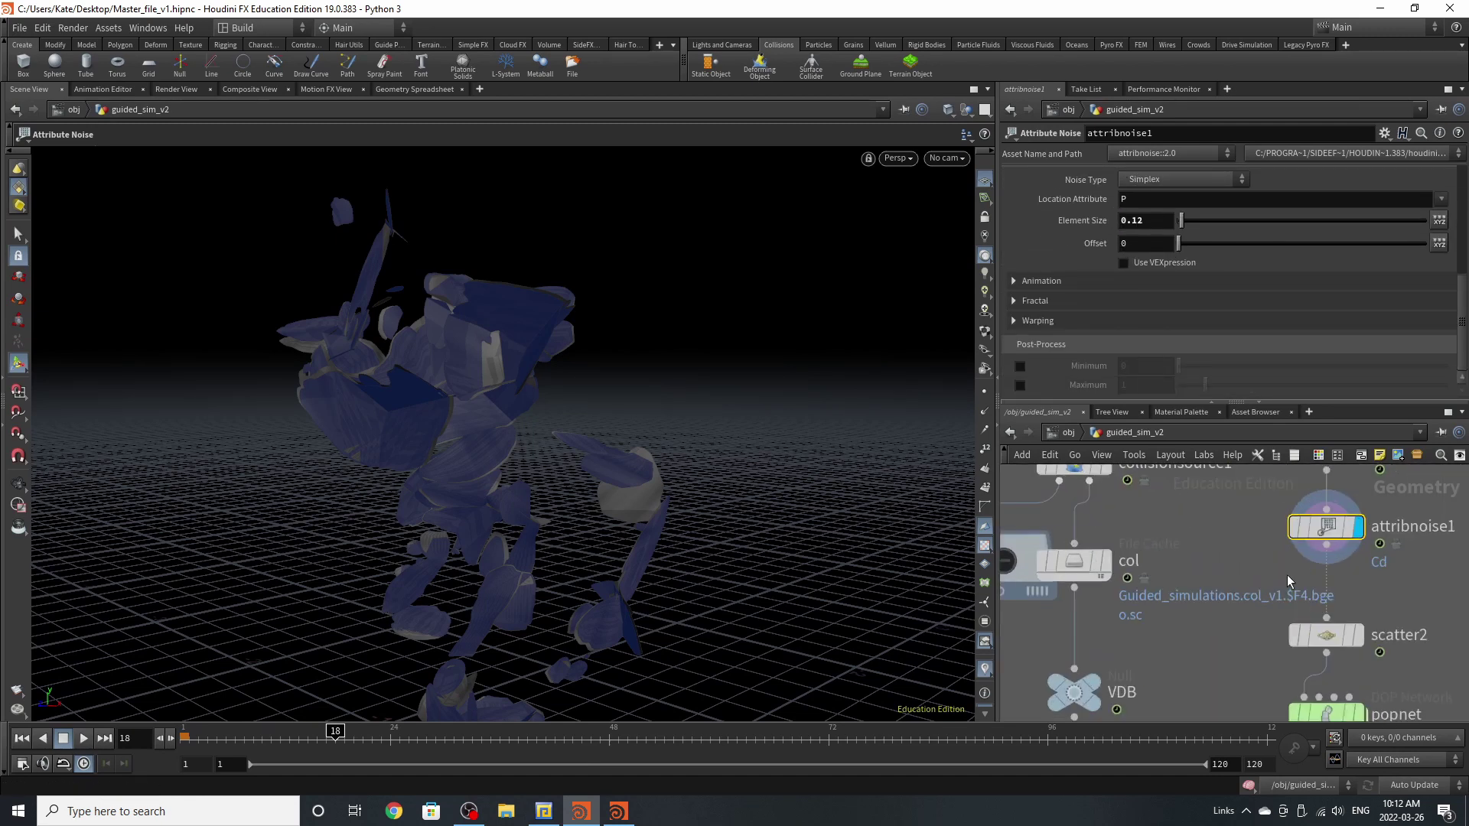
- Display the scatter2 points and scrub the frames to check them
{"action": "left_click", "coordinate": [1346, 635]}
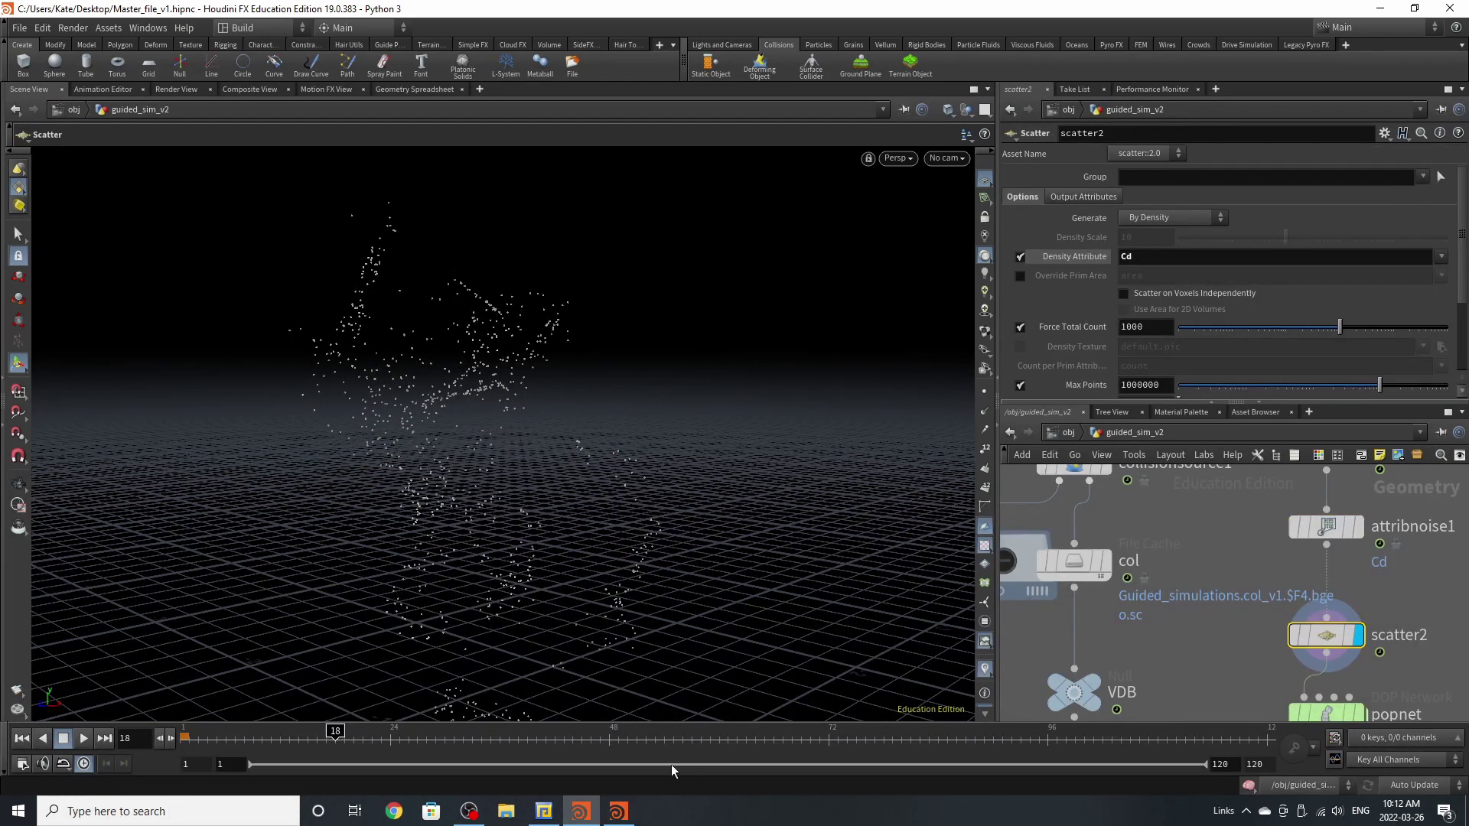
{"action": "left_click_drag", "start_coordinate": [700, 747], "coordinate": [186, 738]}
{"action": "scroll", "coordinate": [1292, 584], "scroll_direction": "down", "scroll_amount": 5}
{"action": "scroll", "coordinate": [1423, 659], "scroll_direction": "up", "scroll_amount": 5}
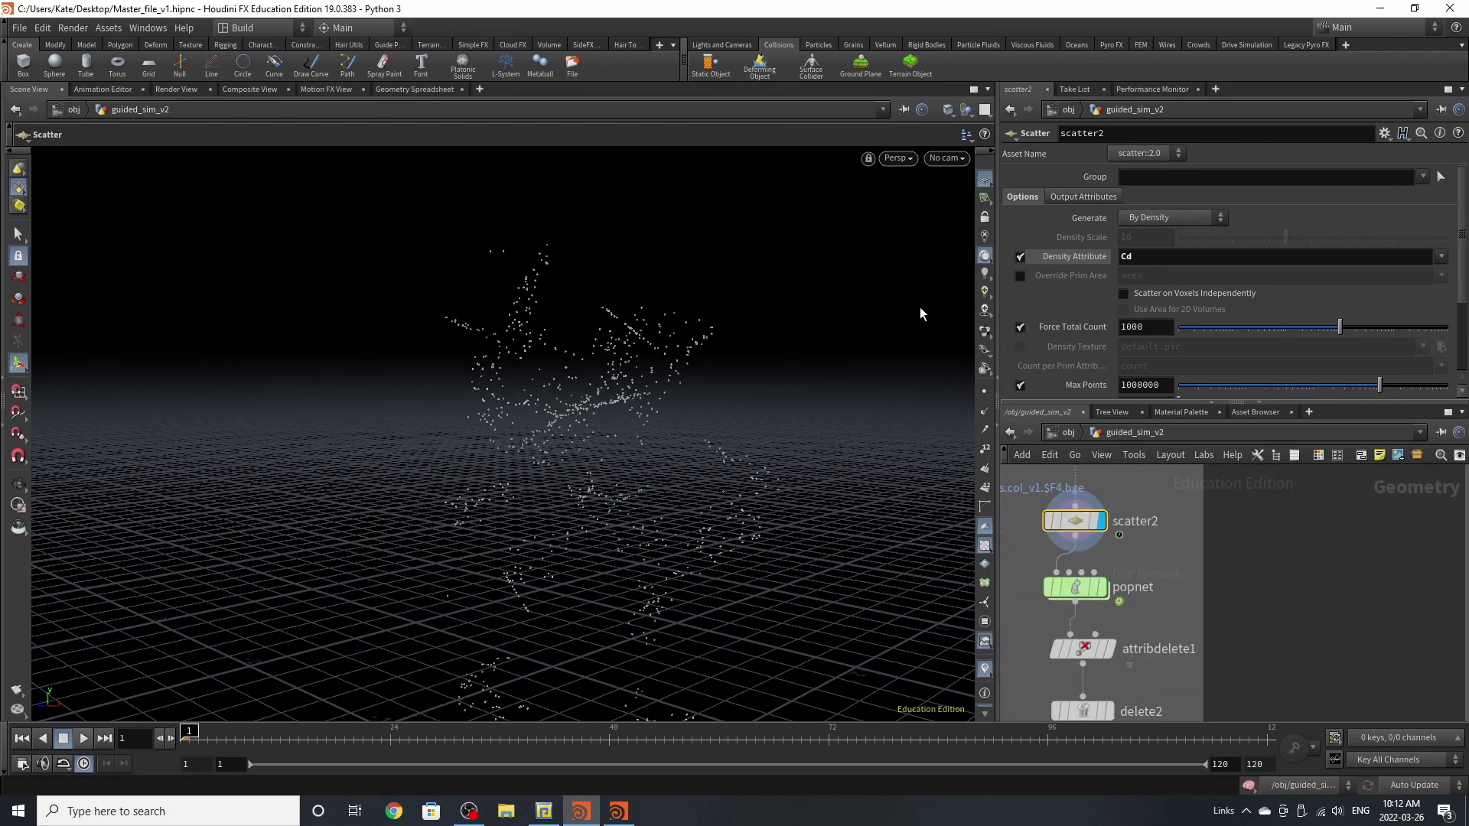
- Display the popnet simulation, check its timing settings, and step inside the network
{"action": "left_click", "coordinate": [1080, 583]}
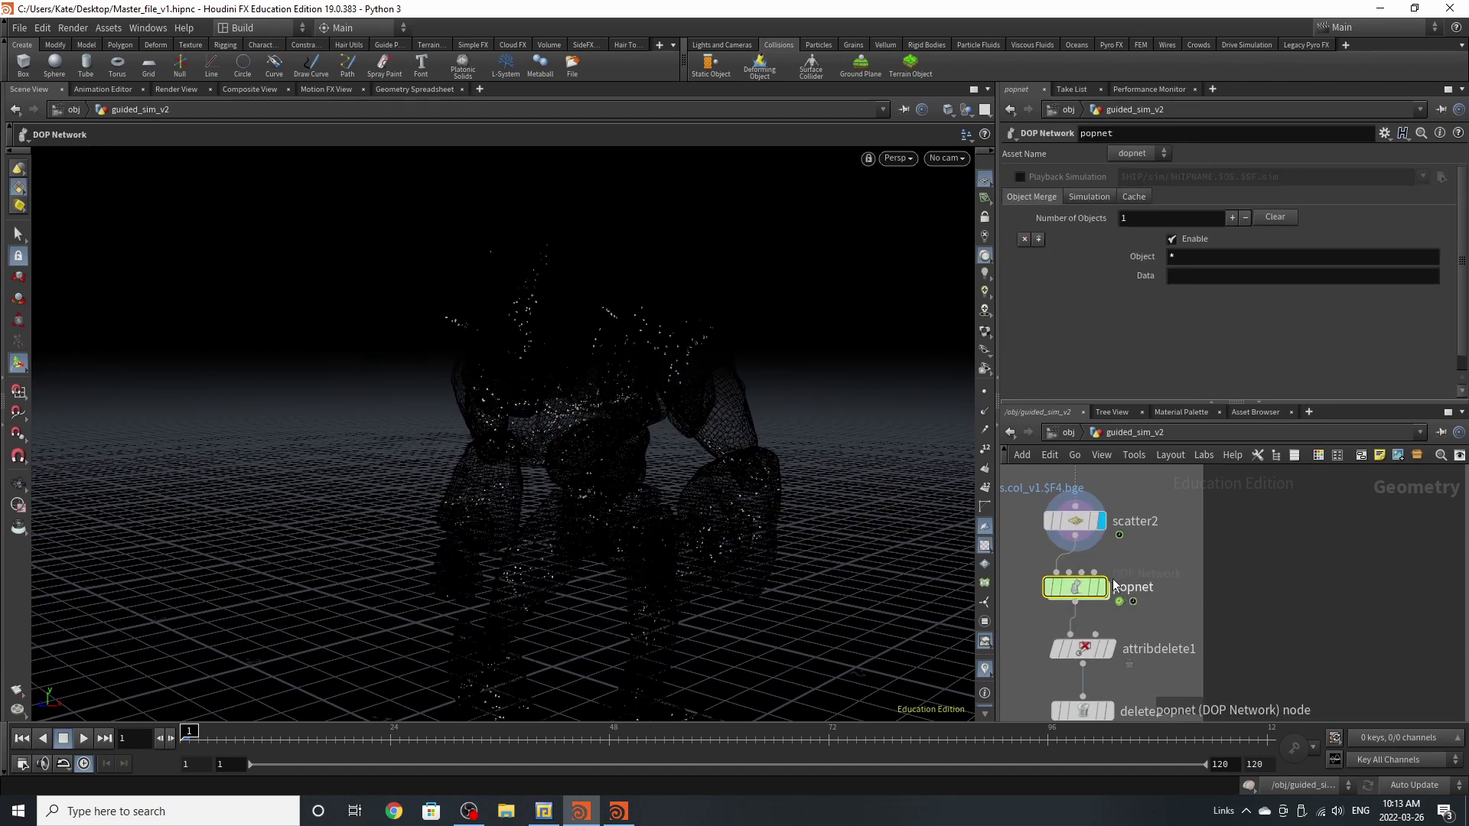
{"action": "left_click", "coordinate": [1100, 587]}
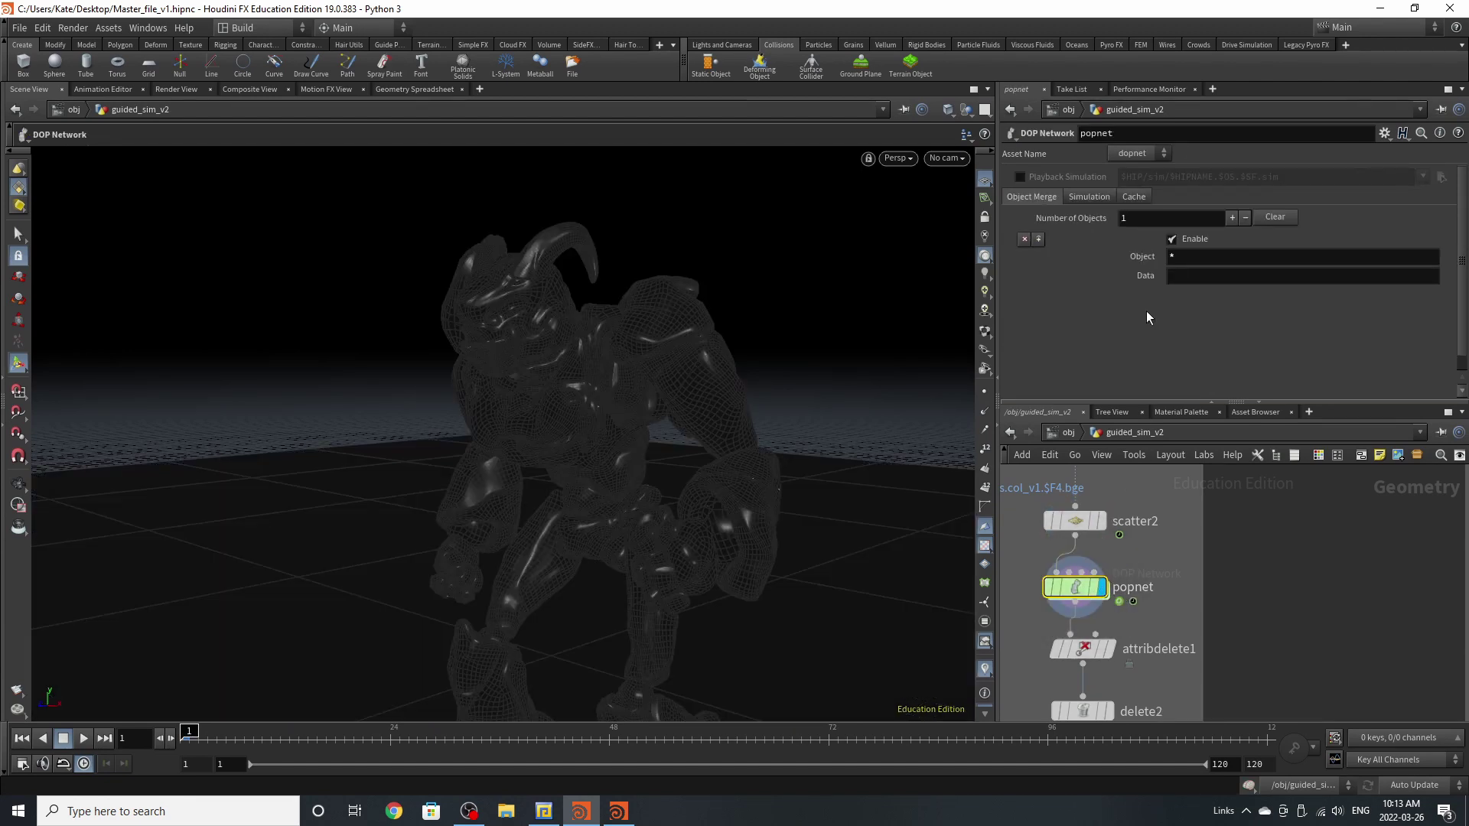
{"action": "left_click", "coordinate": [1089, 198]}
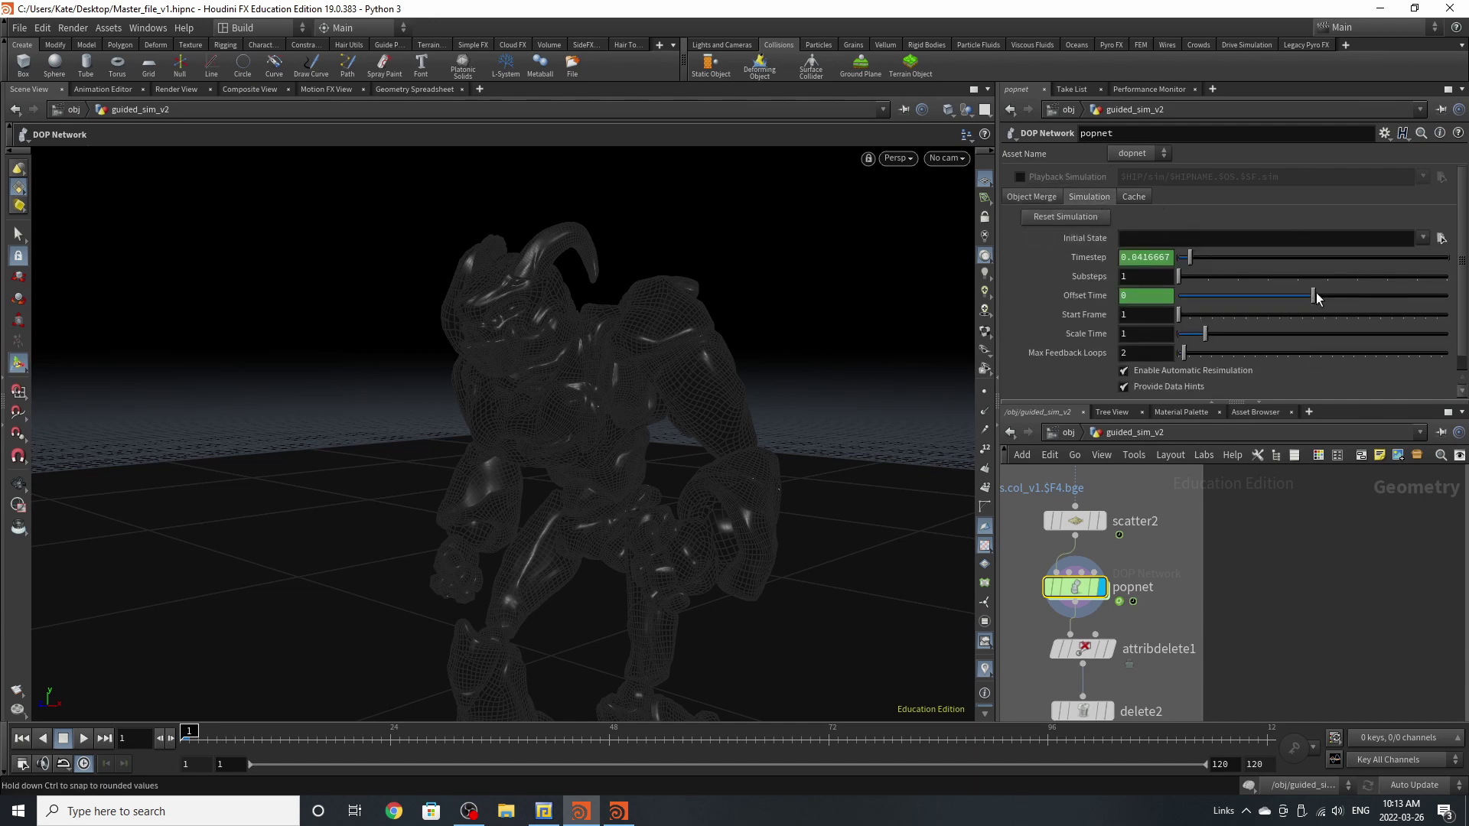
{"action": "double_click", "coordinate": [1077, 587]}
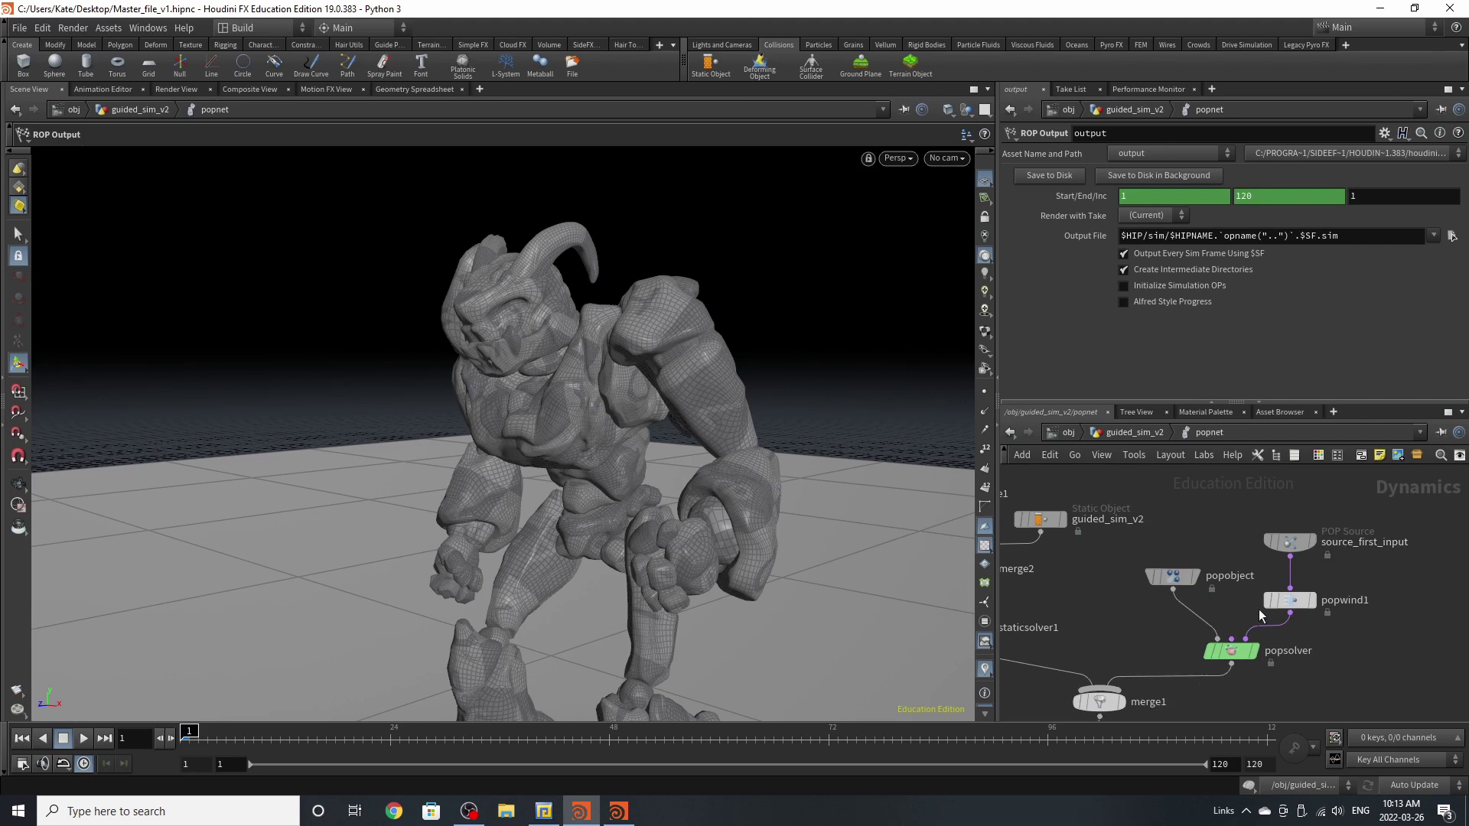
- Select source_first_input and review its Source geometry options
{"action": "scroll", "coordinate": [1311, 622], "scroll_direction": "down", "scroll_amount": 3}
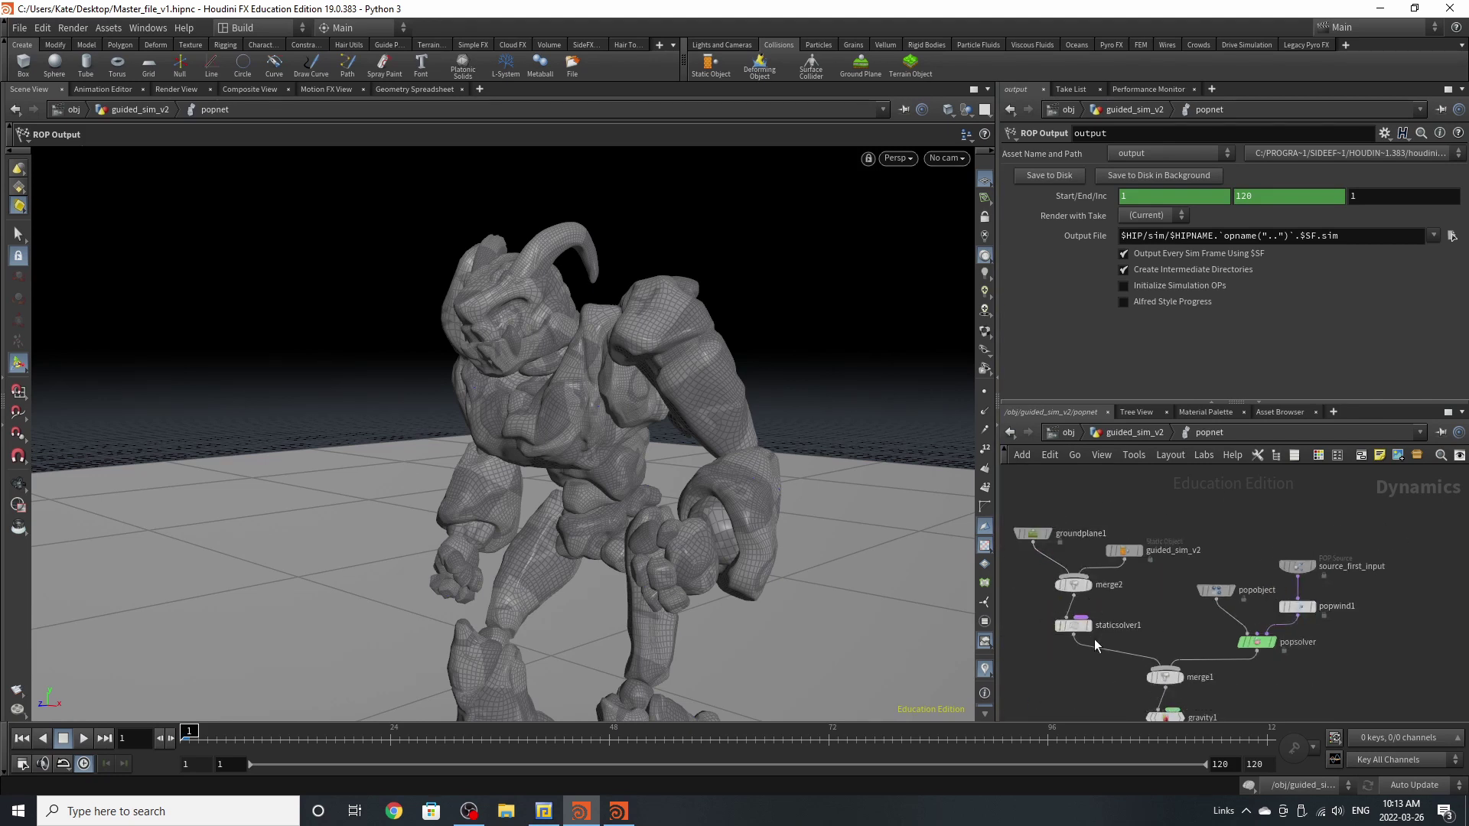
{"action": "scroll", "coordinate": [1273, 585], "scroll_direction": "up", "scroll_amount": 2}
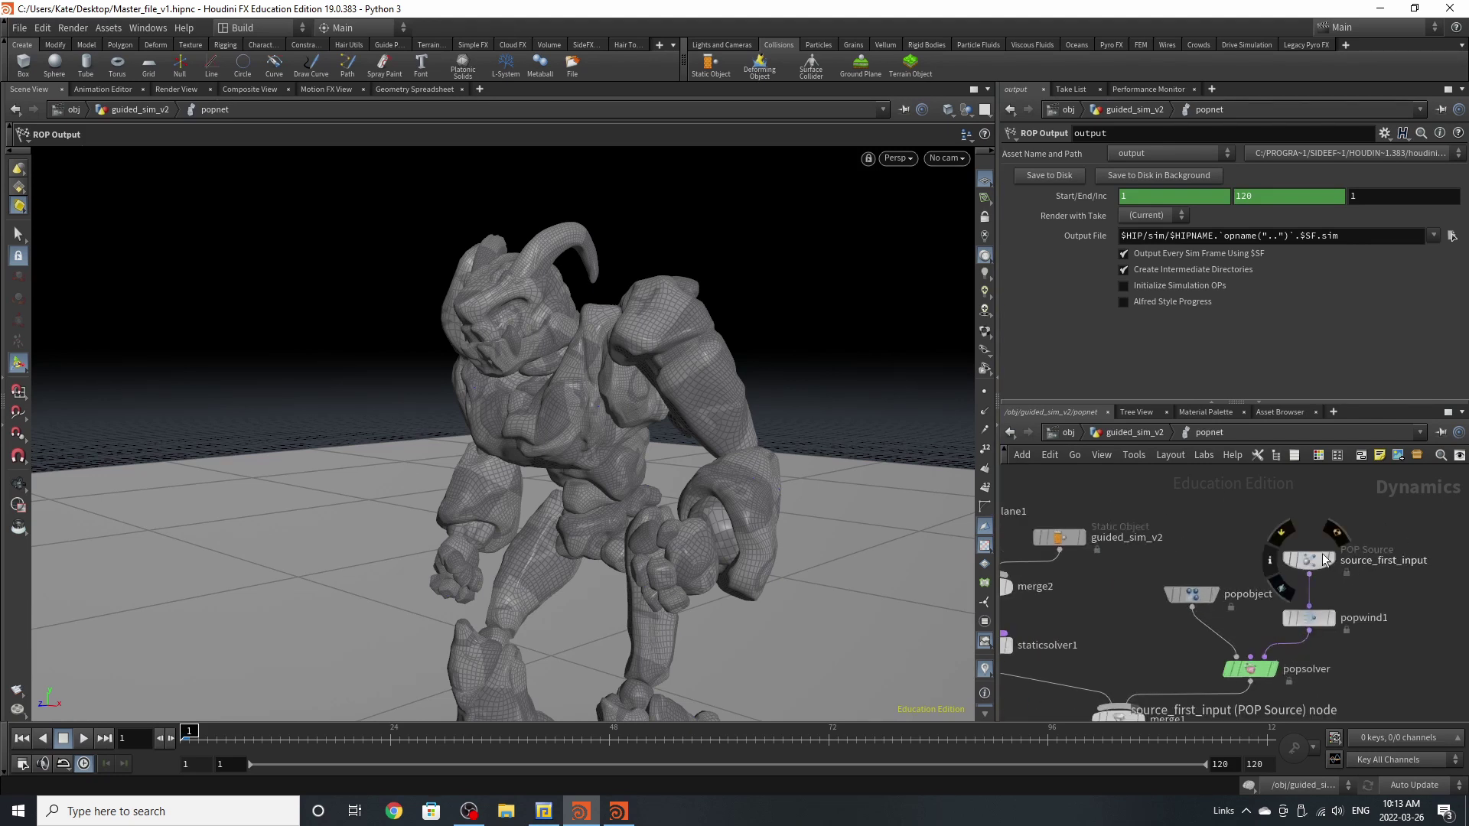
{"action": "left_click", "coordinate": [1308, 560]}
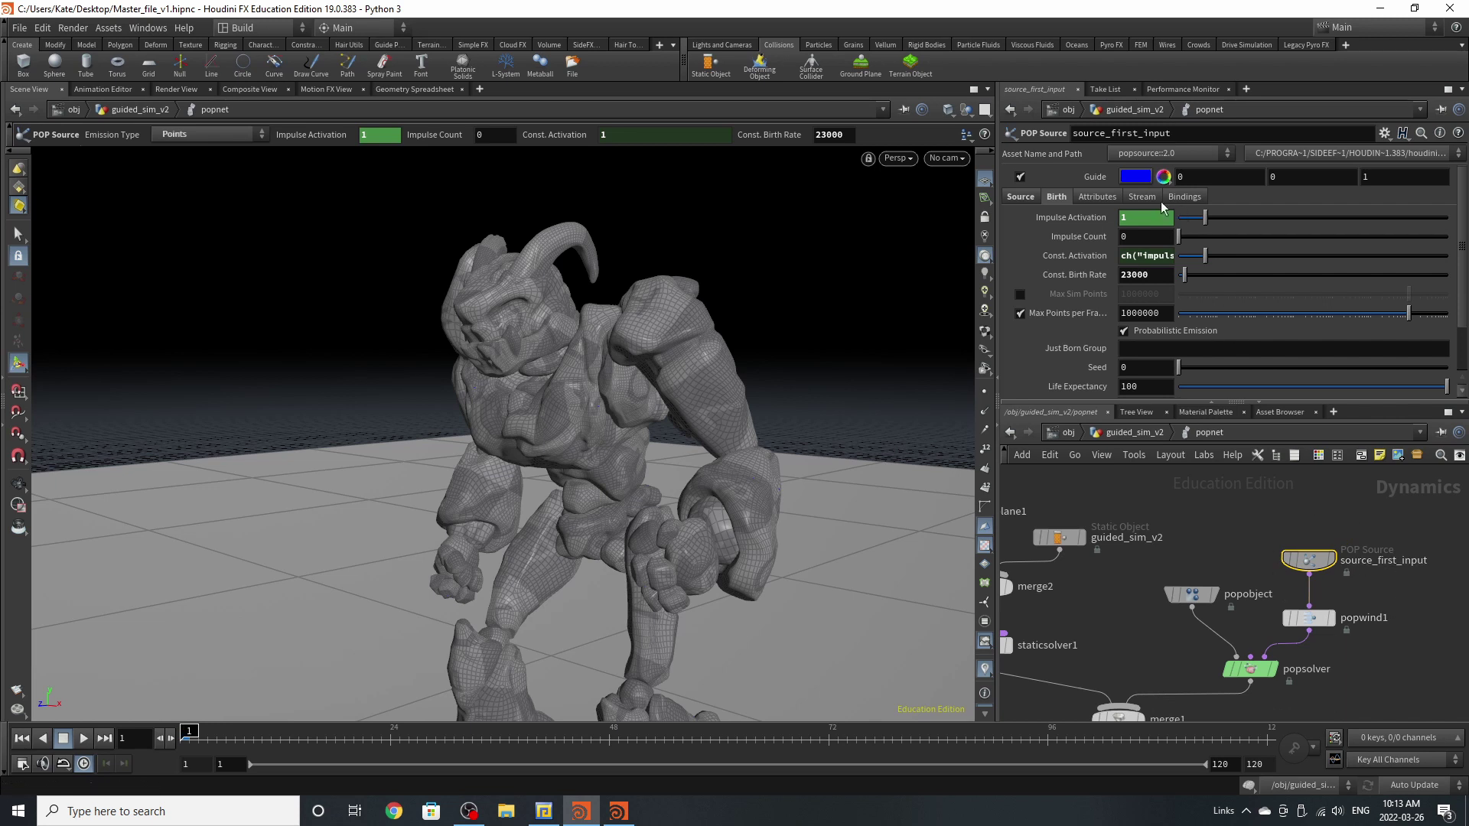
{"action": "left_click", "coordinate": [1019, 198]}
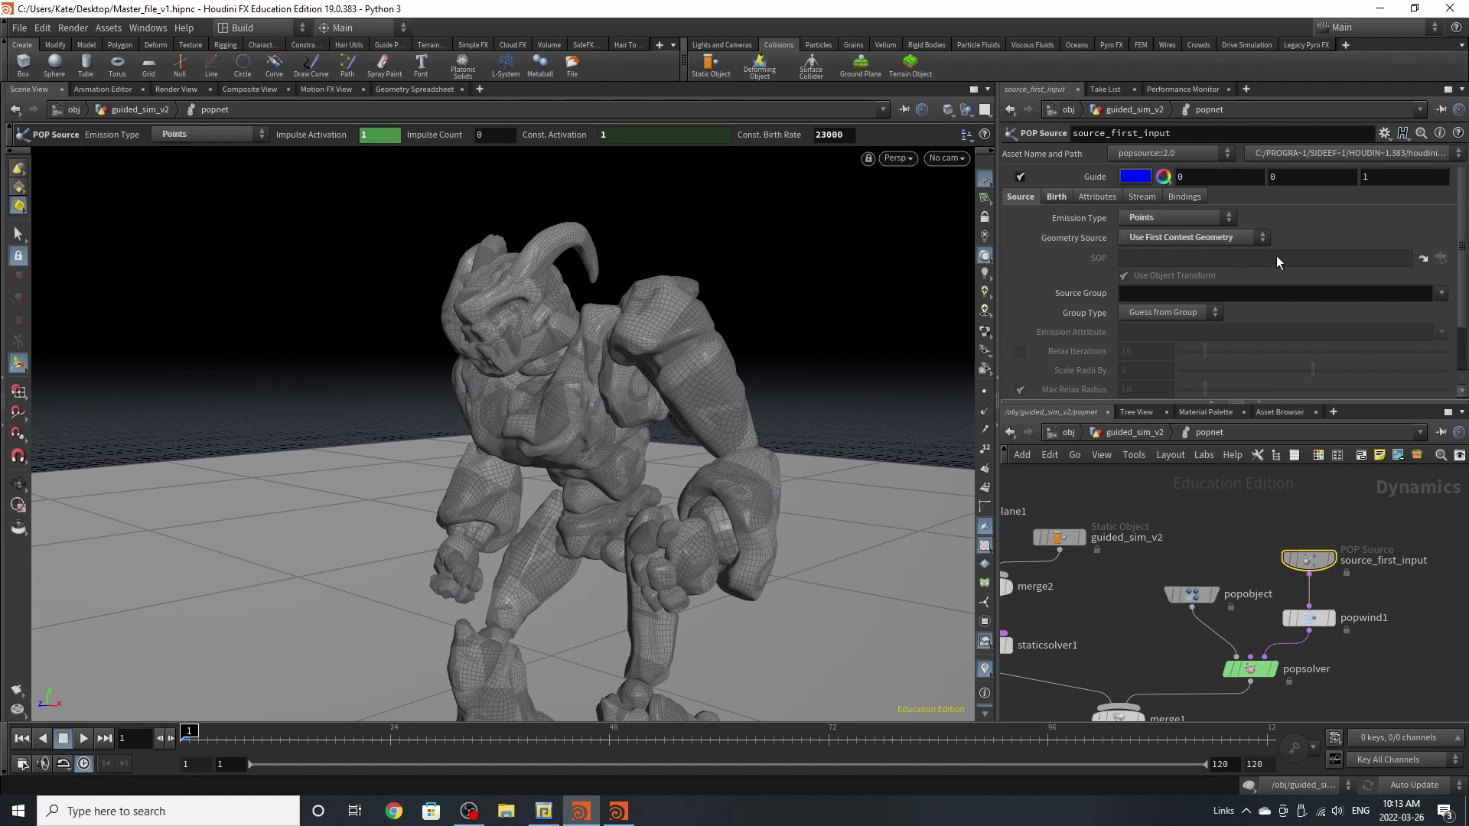
- On the Birth tab, reveal the Const. Activation and Impulse Activation ($F<70) expressions
{"action": "left_click", "coordinate": [1057, 198]}
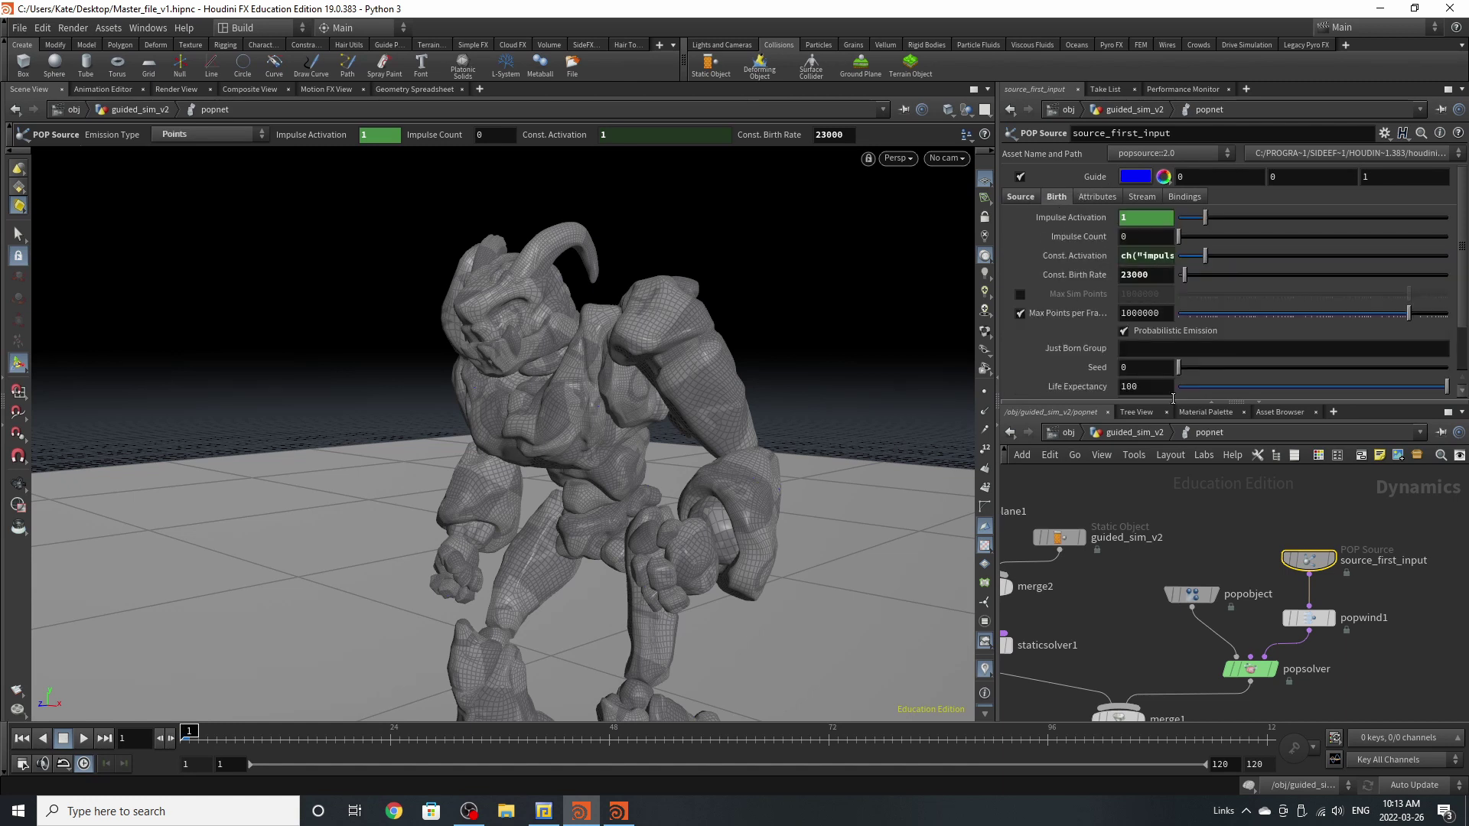
{"action": "scroll", "coordinate": [1091, 306], "scroll_direction": "down", "scroll_amount": 2}
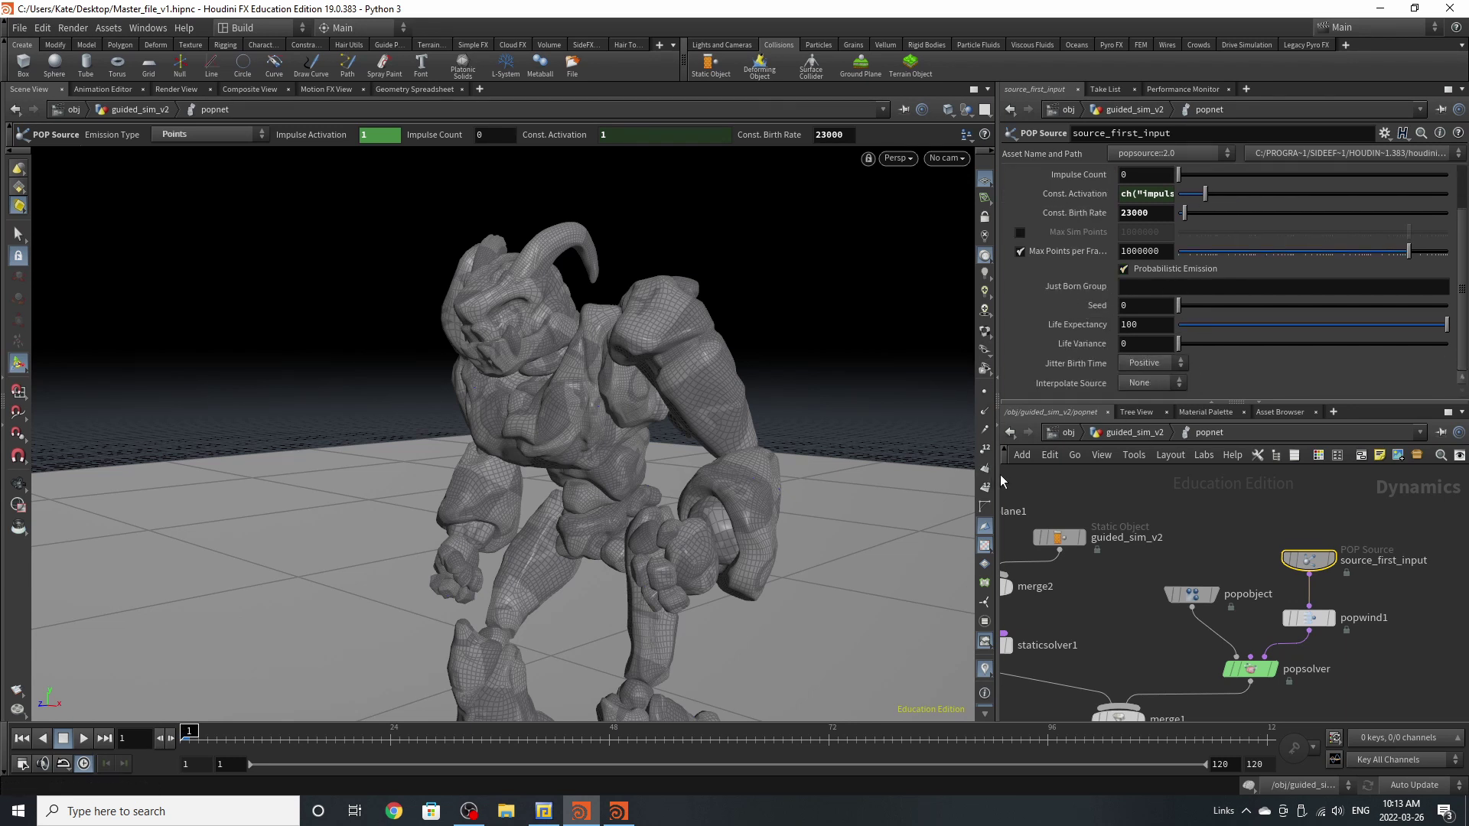
{"action": "scroll", "coordinate": [1100, 340], "scroll_direction": "up", "scroll_amount": 2}
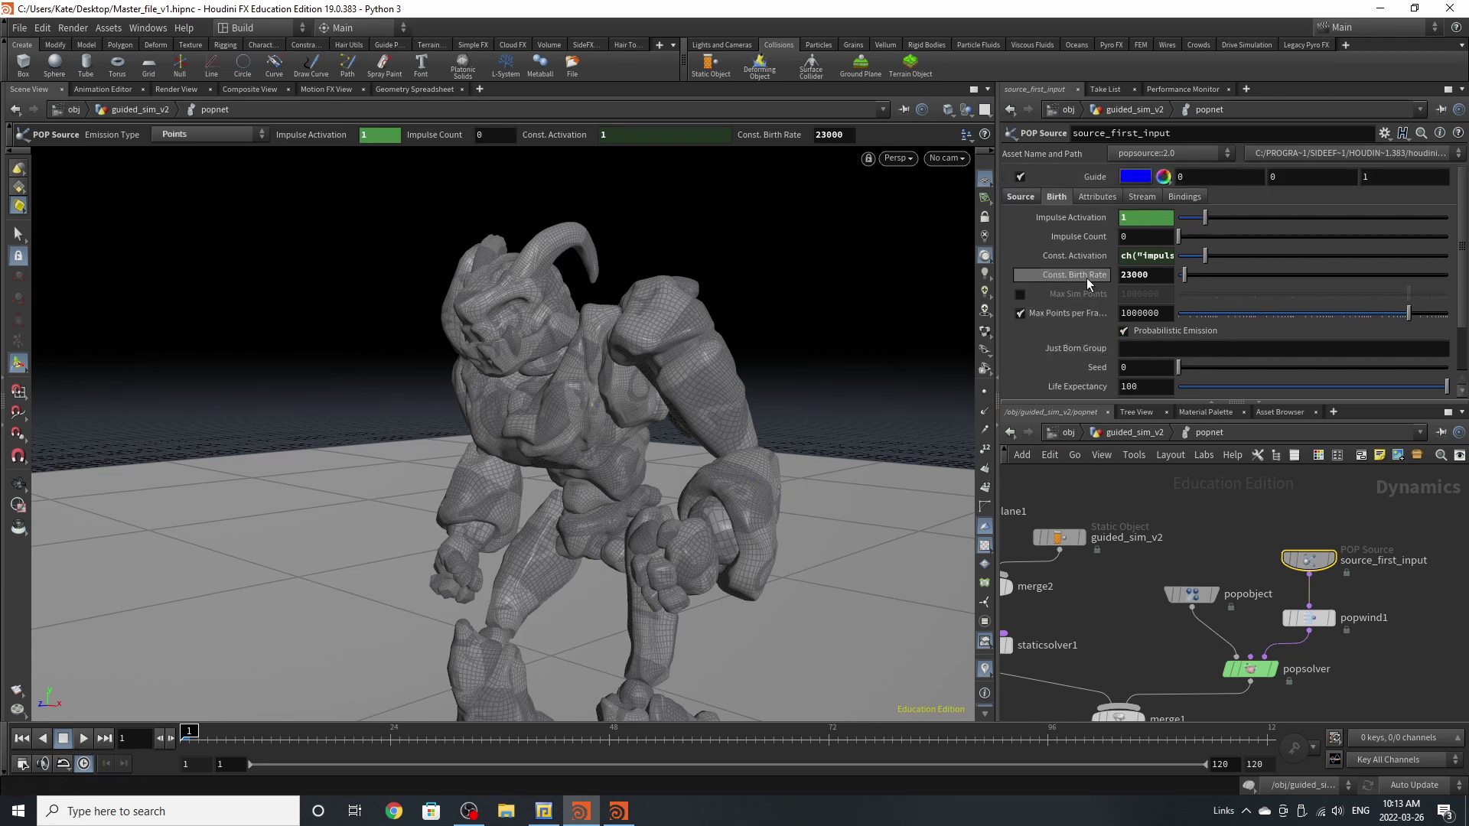
{"action": "left_click", "coordinate": [1083, 255]}
{"action": "left_click", "coordinate": [1076, 217]}
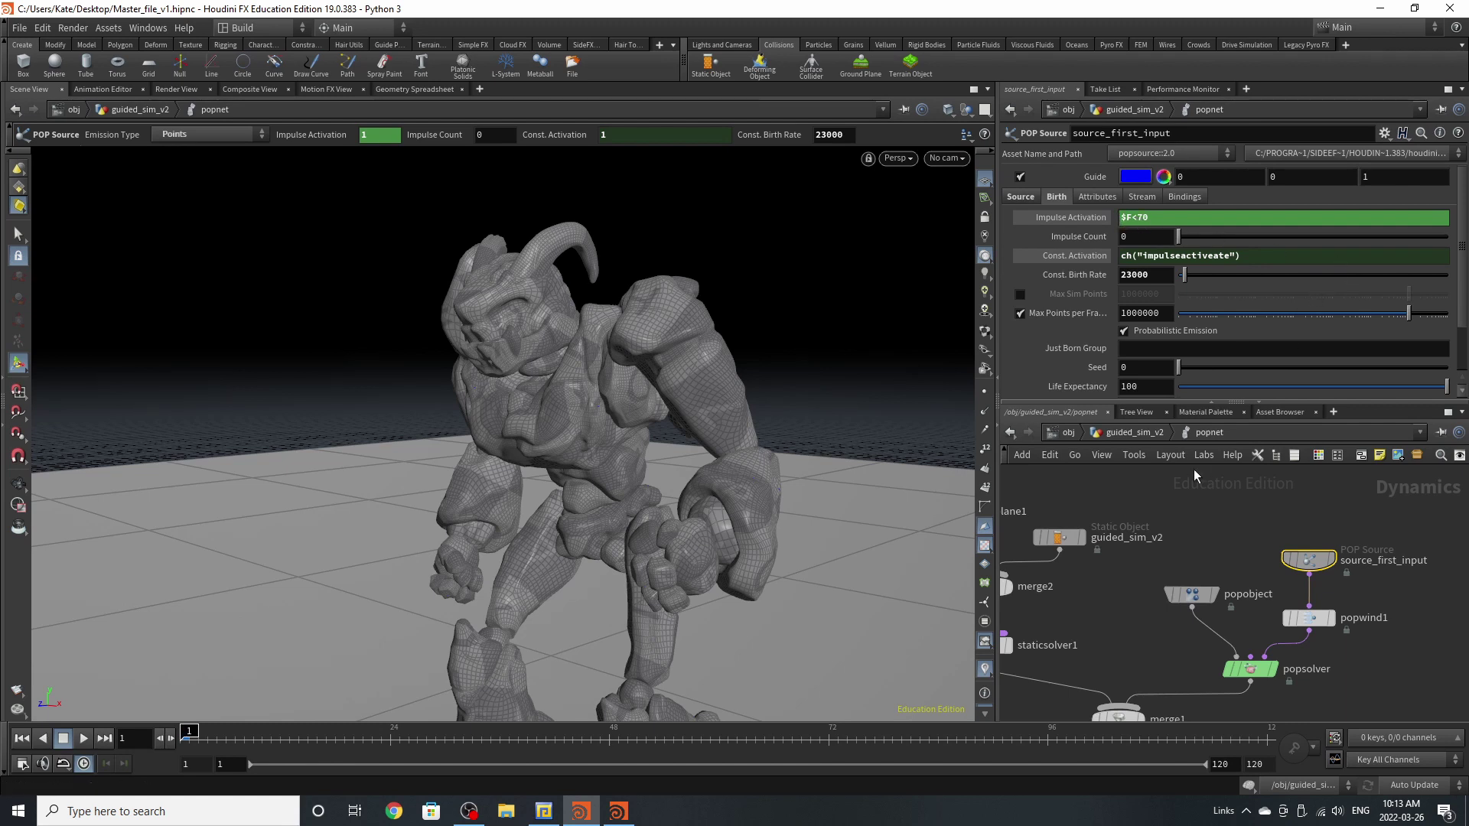
- Run the sim to frame 71 to watch the Crag crumble, and copy the Impulse Activation parameter
{"action": "left_click", "coordinate": [1069, 217]}
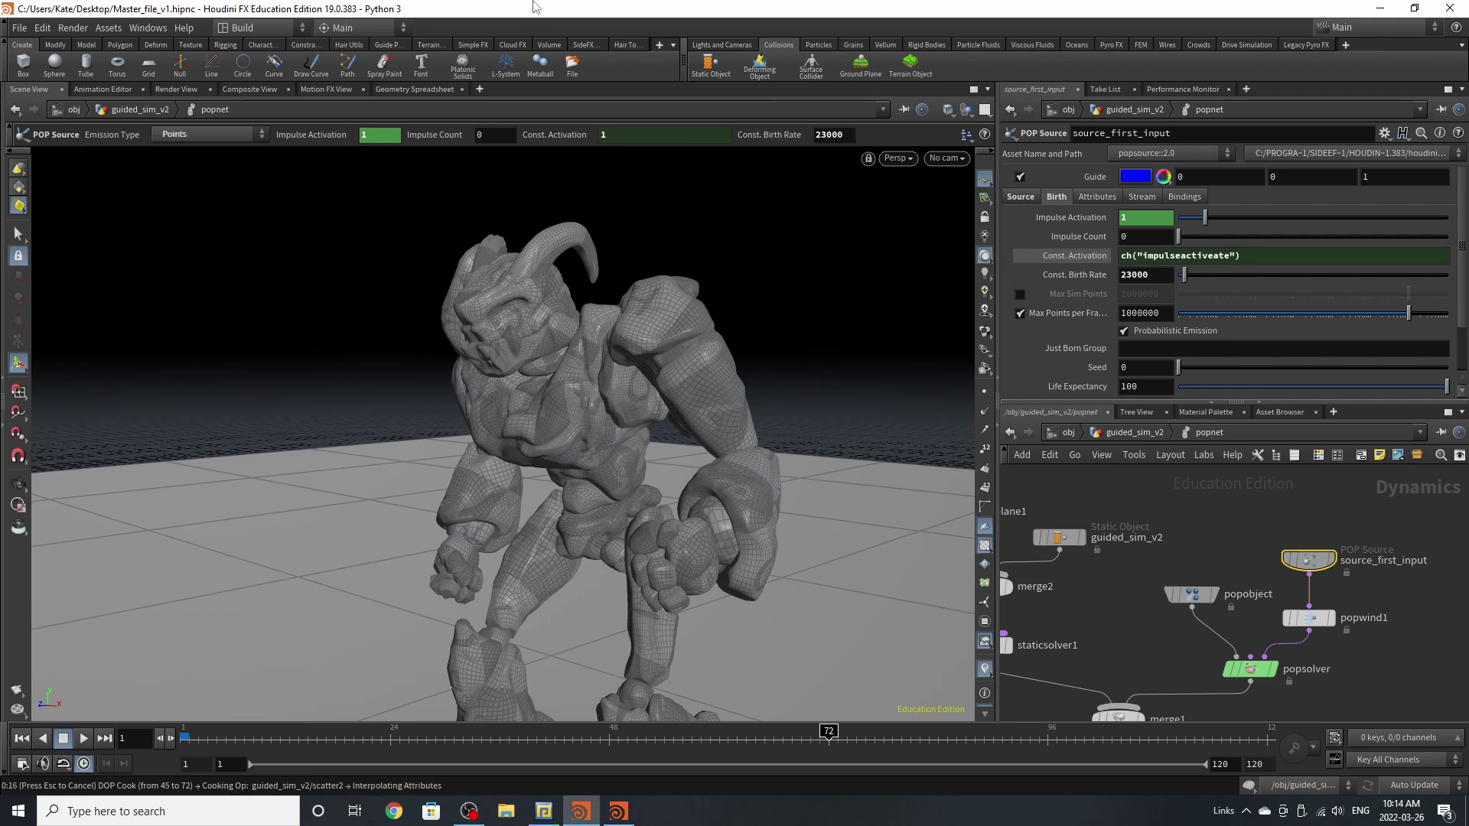
{"action": "left_click_drag", "start_coordinate": [422, 736], "coordinate": [823, 759]}
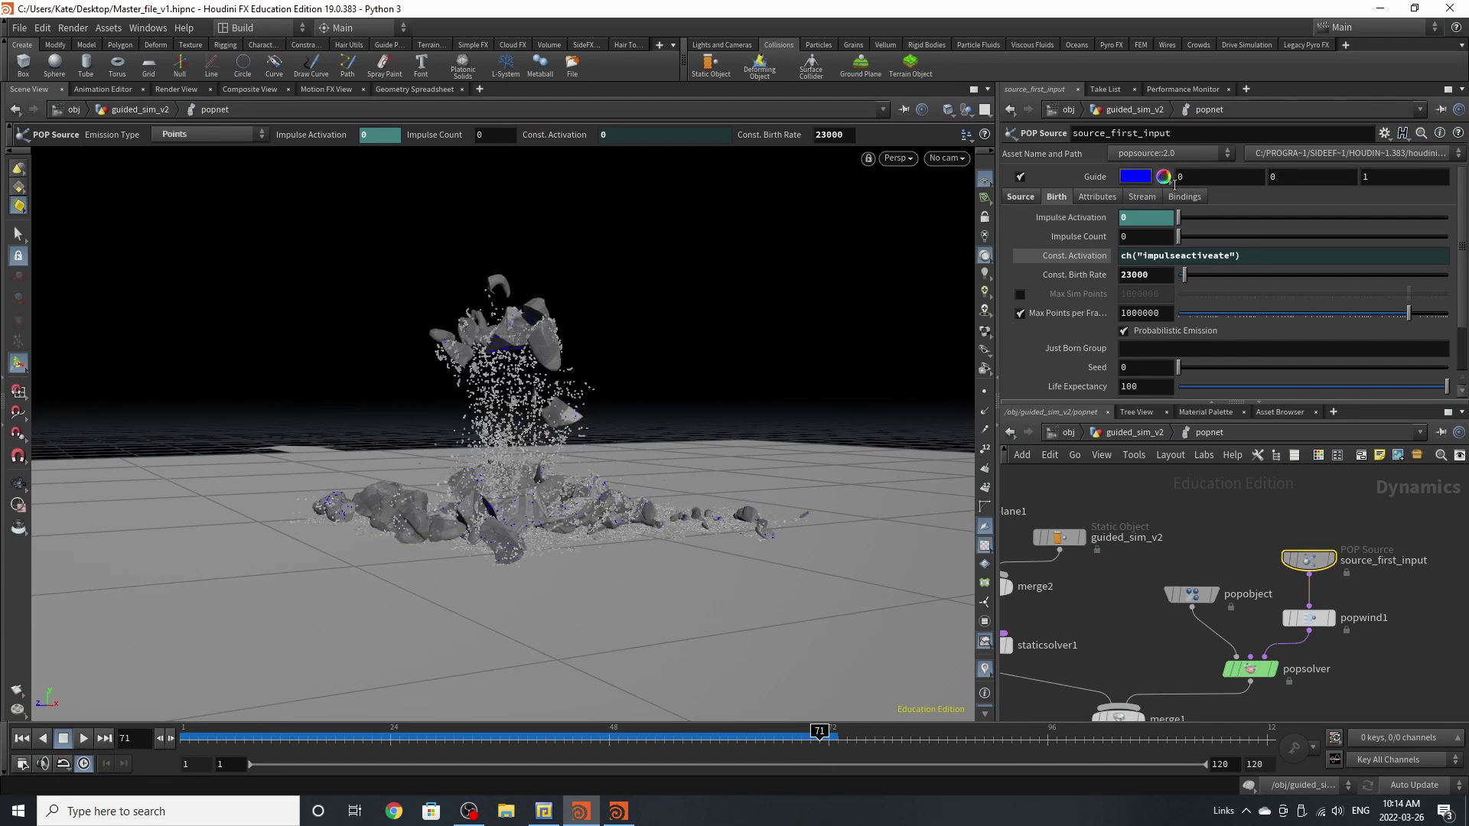
{"action": "right_click", "coordinate": [1080, 222]}
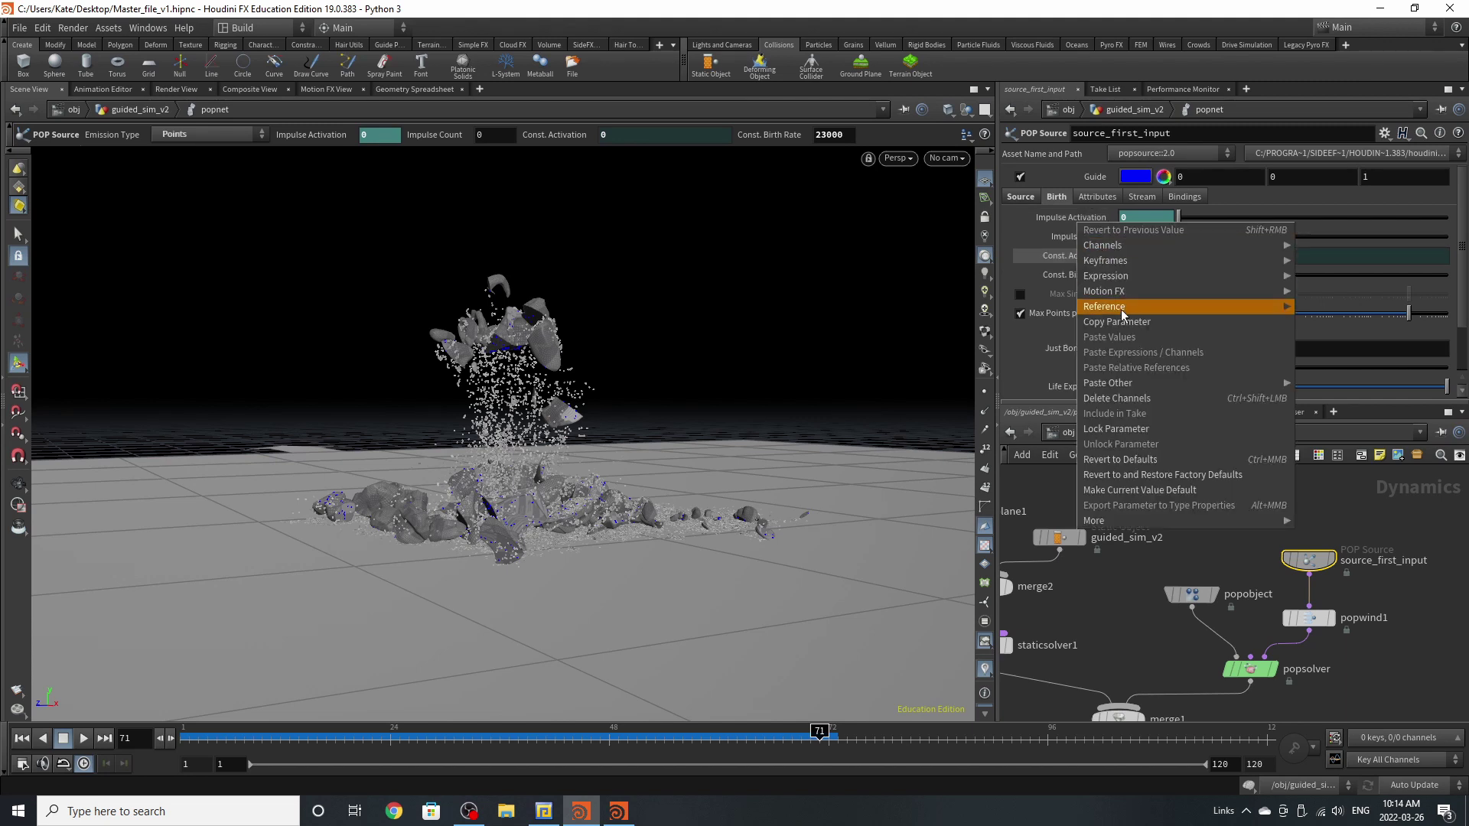
{"action": "left_click", "coordinate": [1101, 327]}
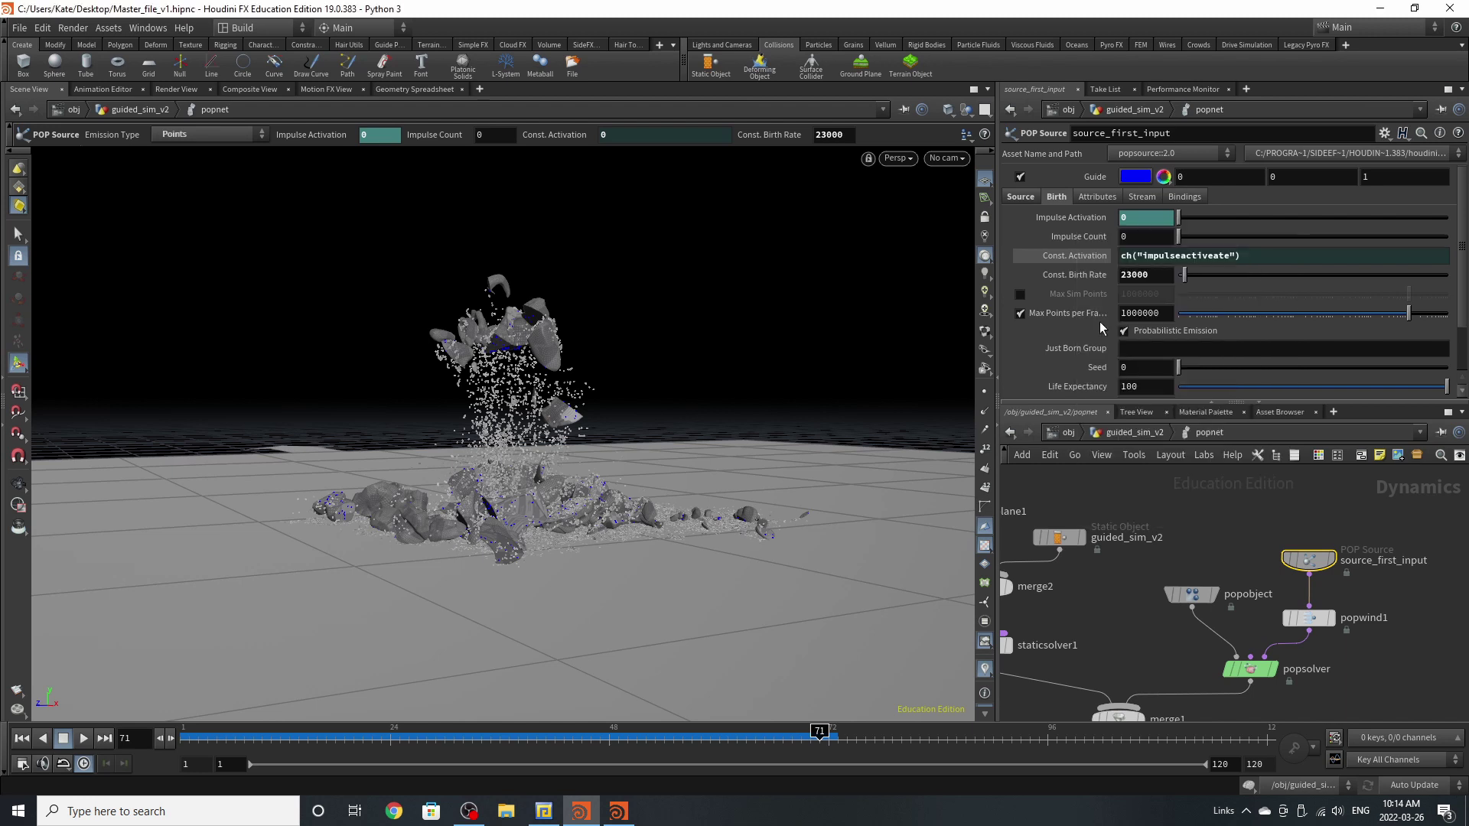
{"action": "right_click", "coordinate": [1070, 255]}
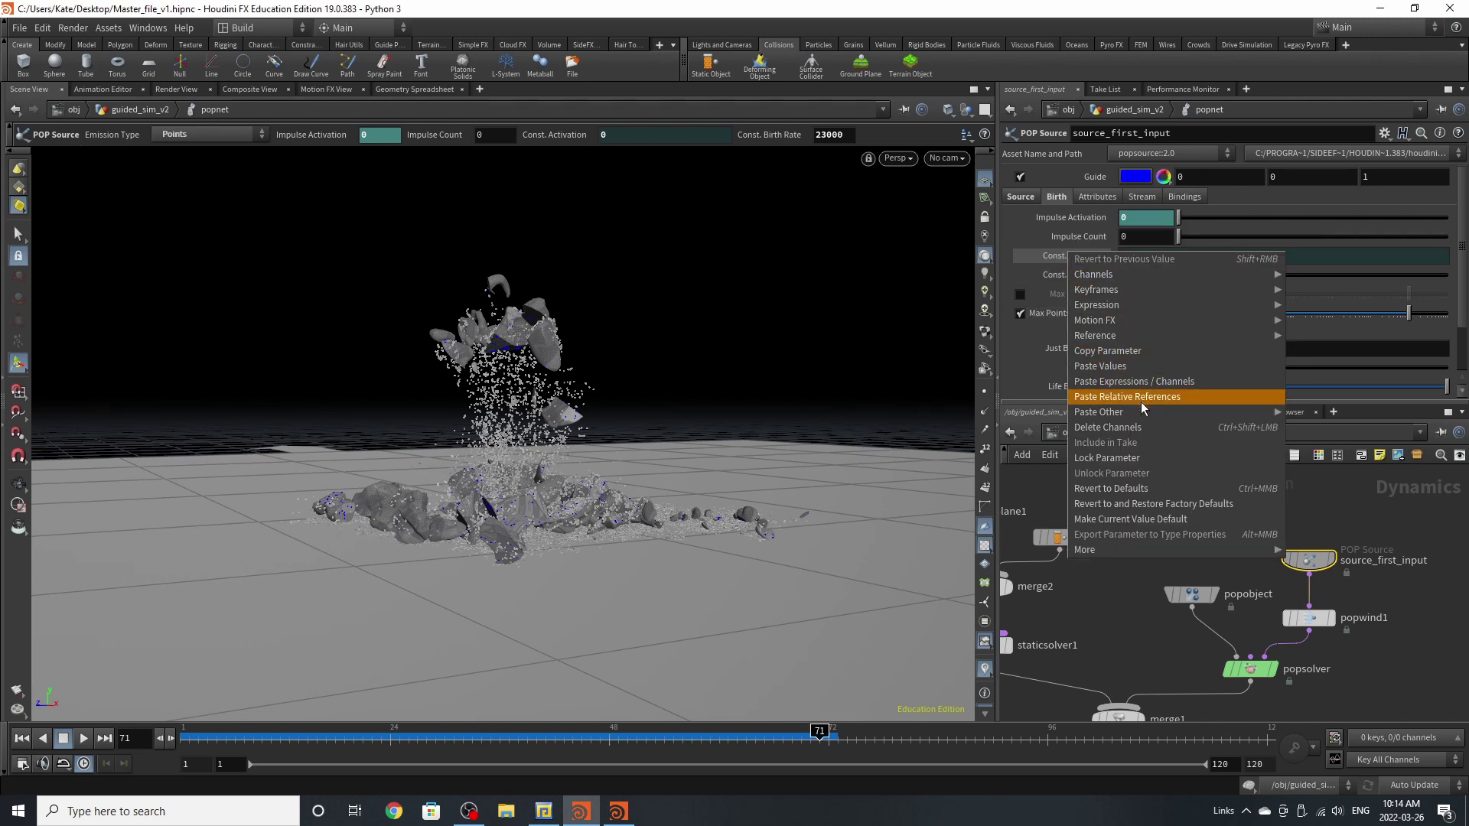
{"action": "left_click", "coordinate": [1130, 611]}
- Review popwind1's noise settings while rewinding the simulation
{"action": "left_click", "coordinate": [1305, 620]}
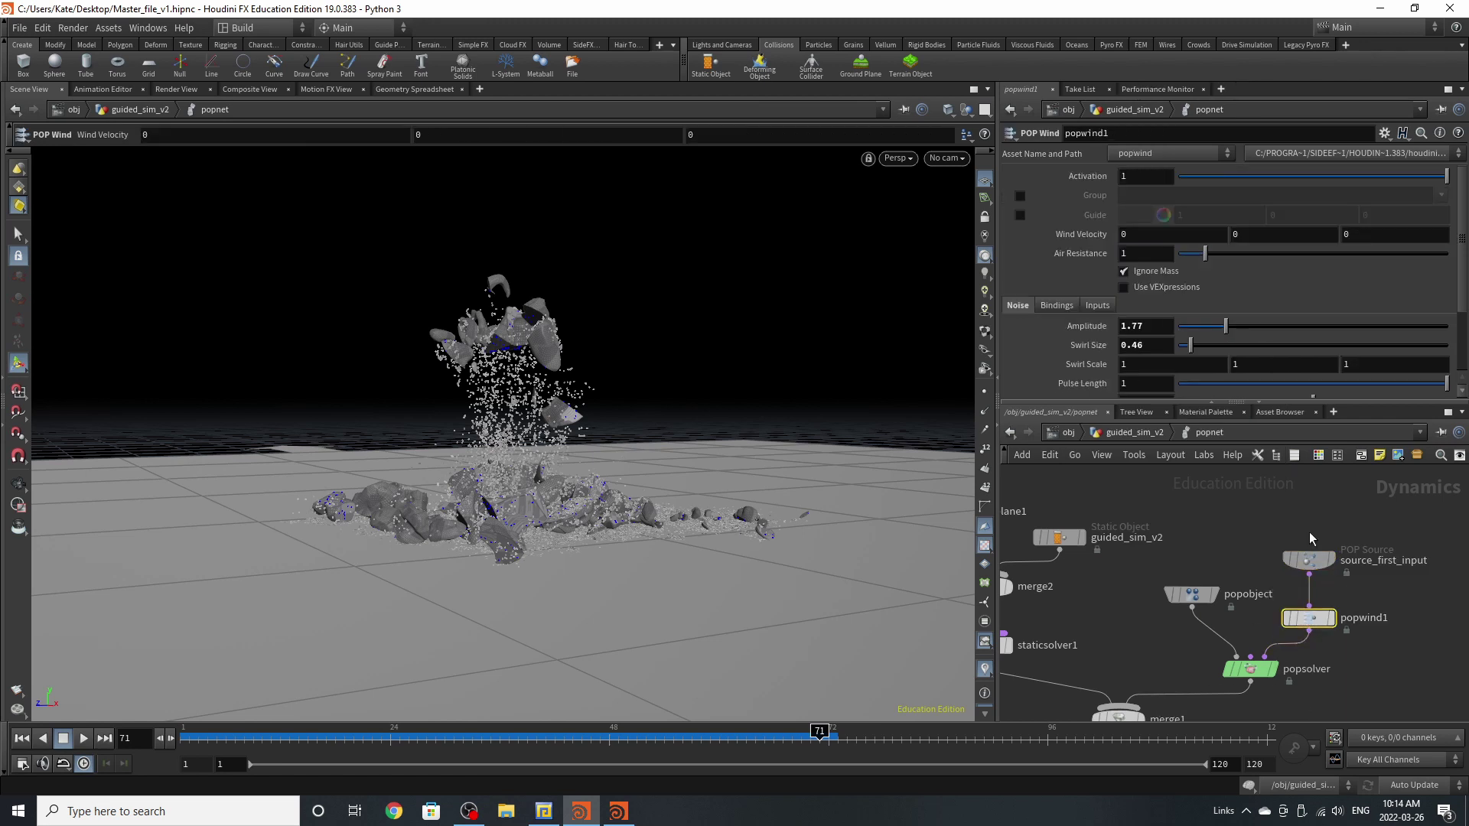
{"action": "scroll", "coordinate": [1116, 184], "scroll_direction": "down", "scroll_amount": 3}
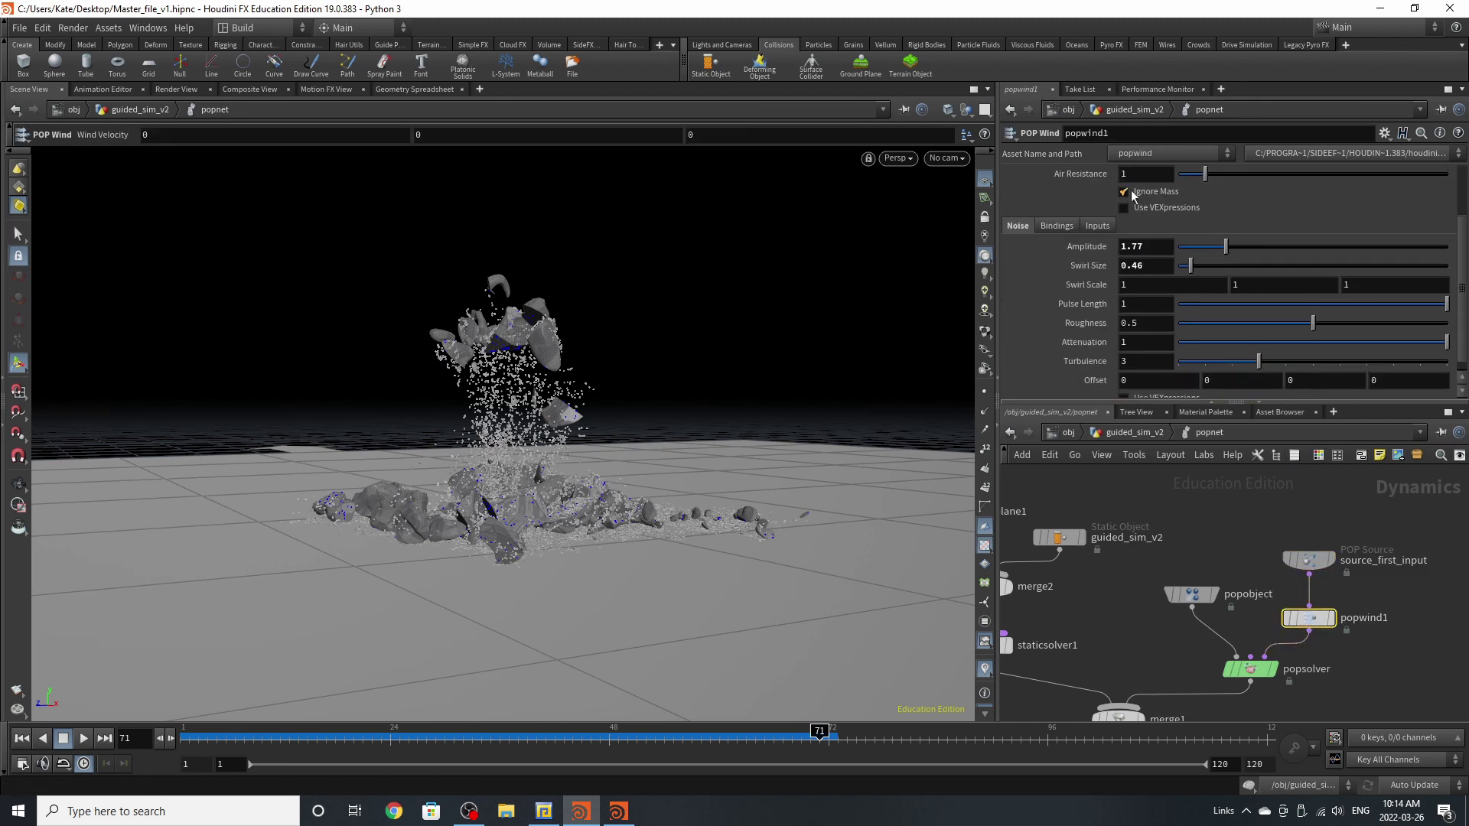
{"action": "left_click_drag", "start_coordinate": [577, 741], "coordinate": [768, 766]}
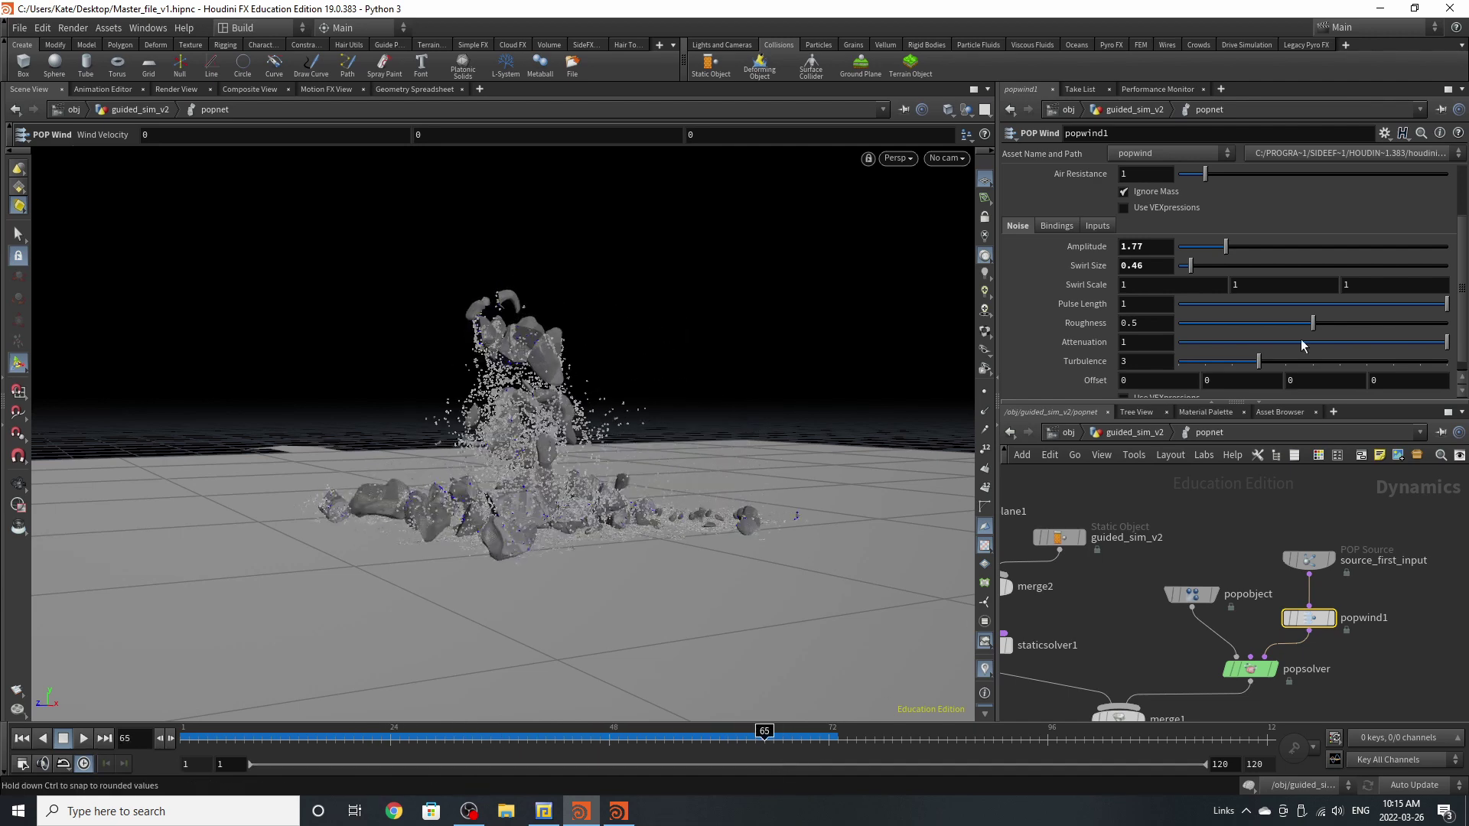
{"action": "scroll", "coordinate": [1241, 314], "scroll_direction": "up", "scroll_amount": 4}
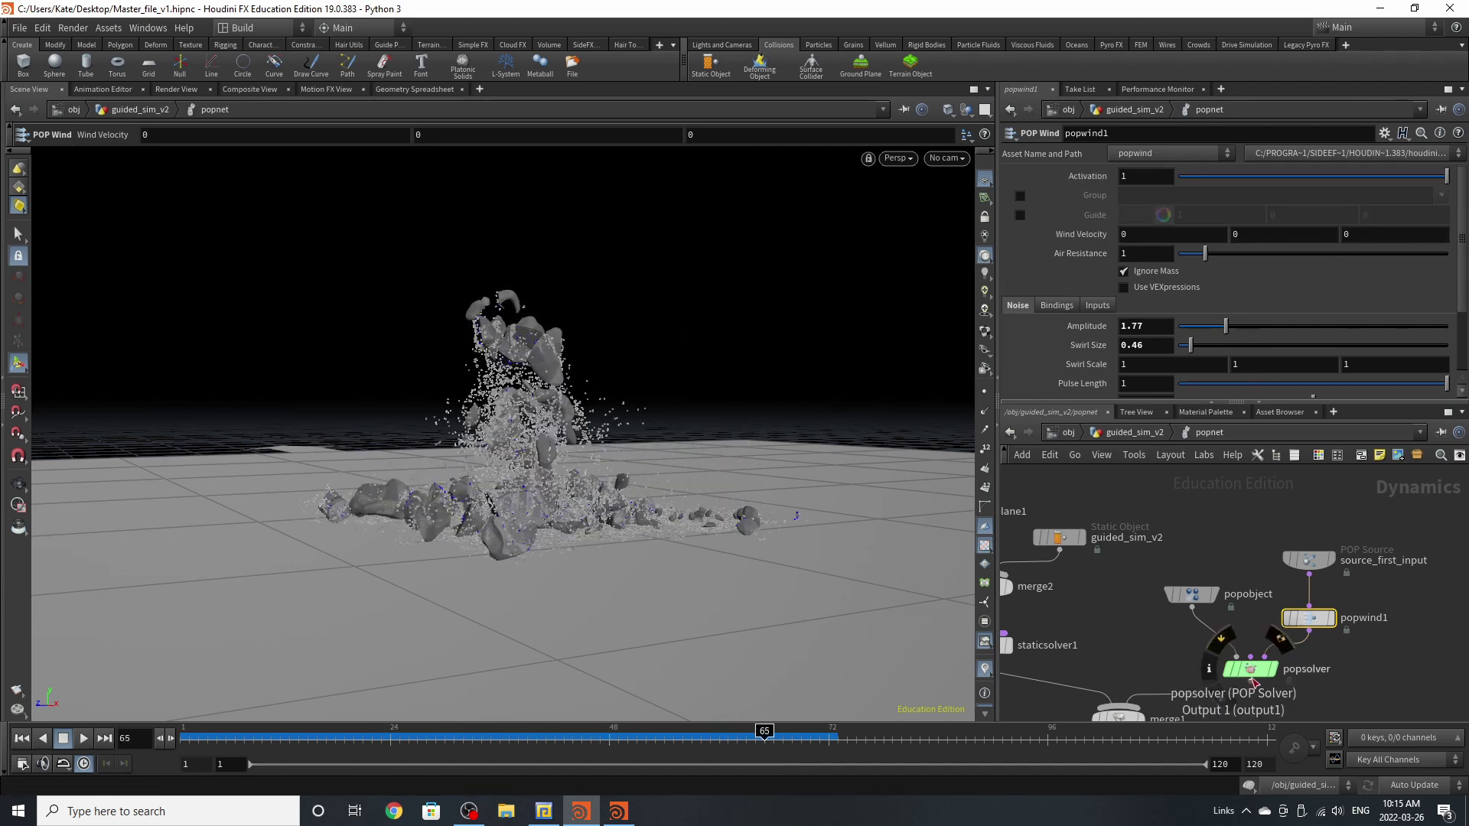
- Check the popsolver and popobject settings, advancing the simulation to frame 69
{"action": "left_click", "coordinate": [1252, 671]}
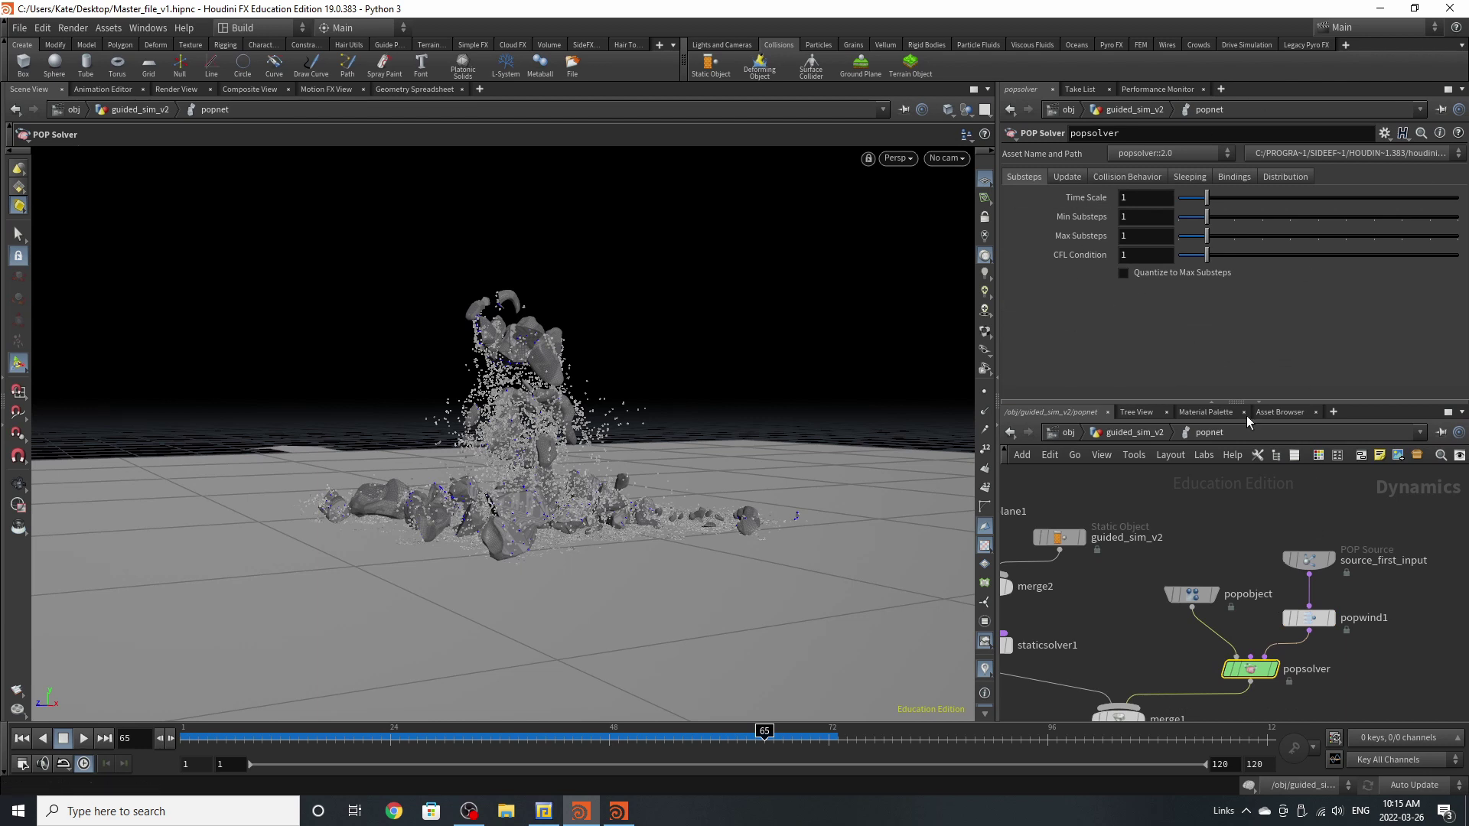
{"action": "left_click", "coordinate": [1191, 597]}
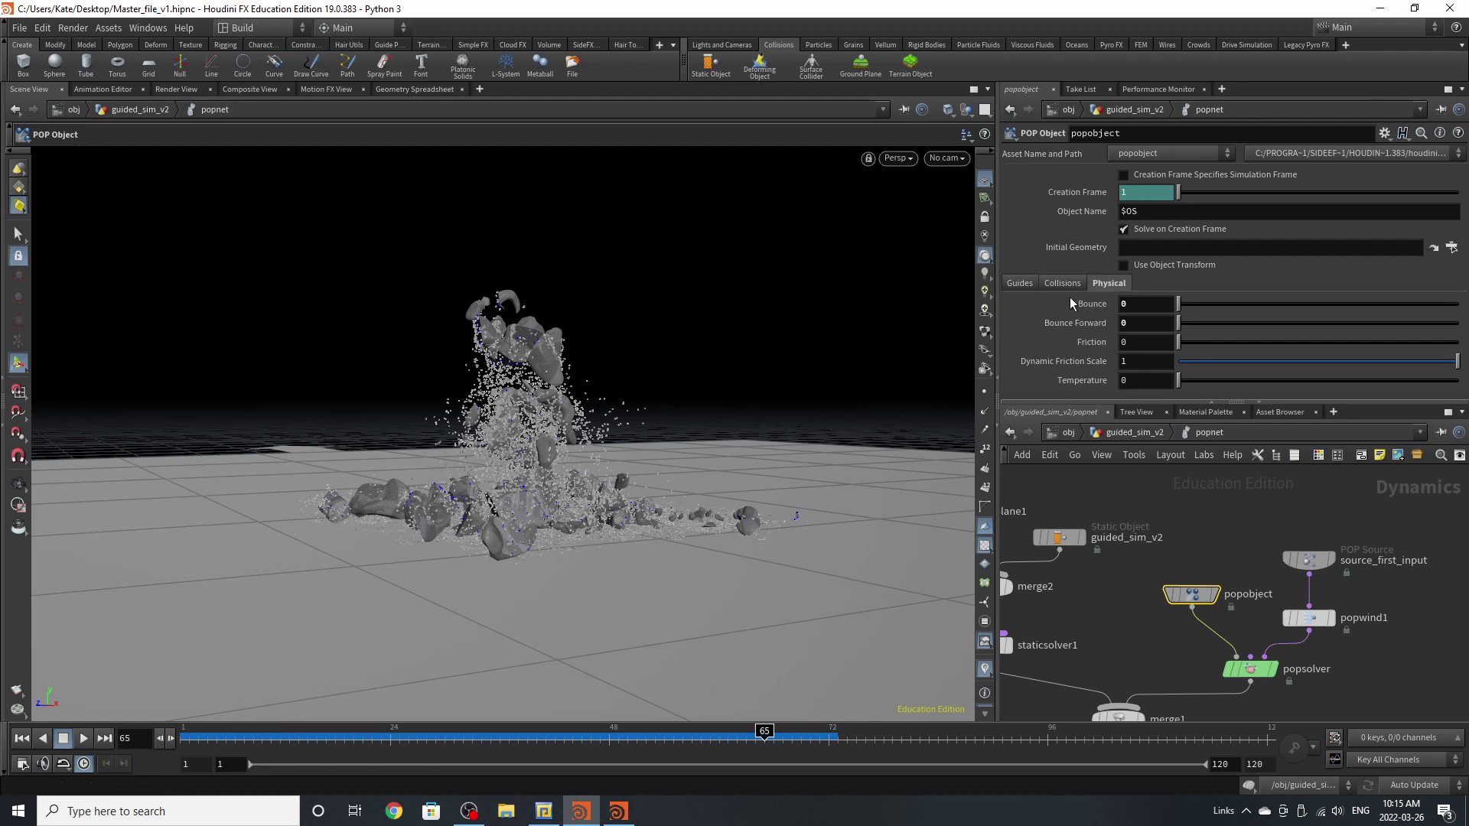
{"action": "mouse_move", "coordinate": [1074, 325]}
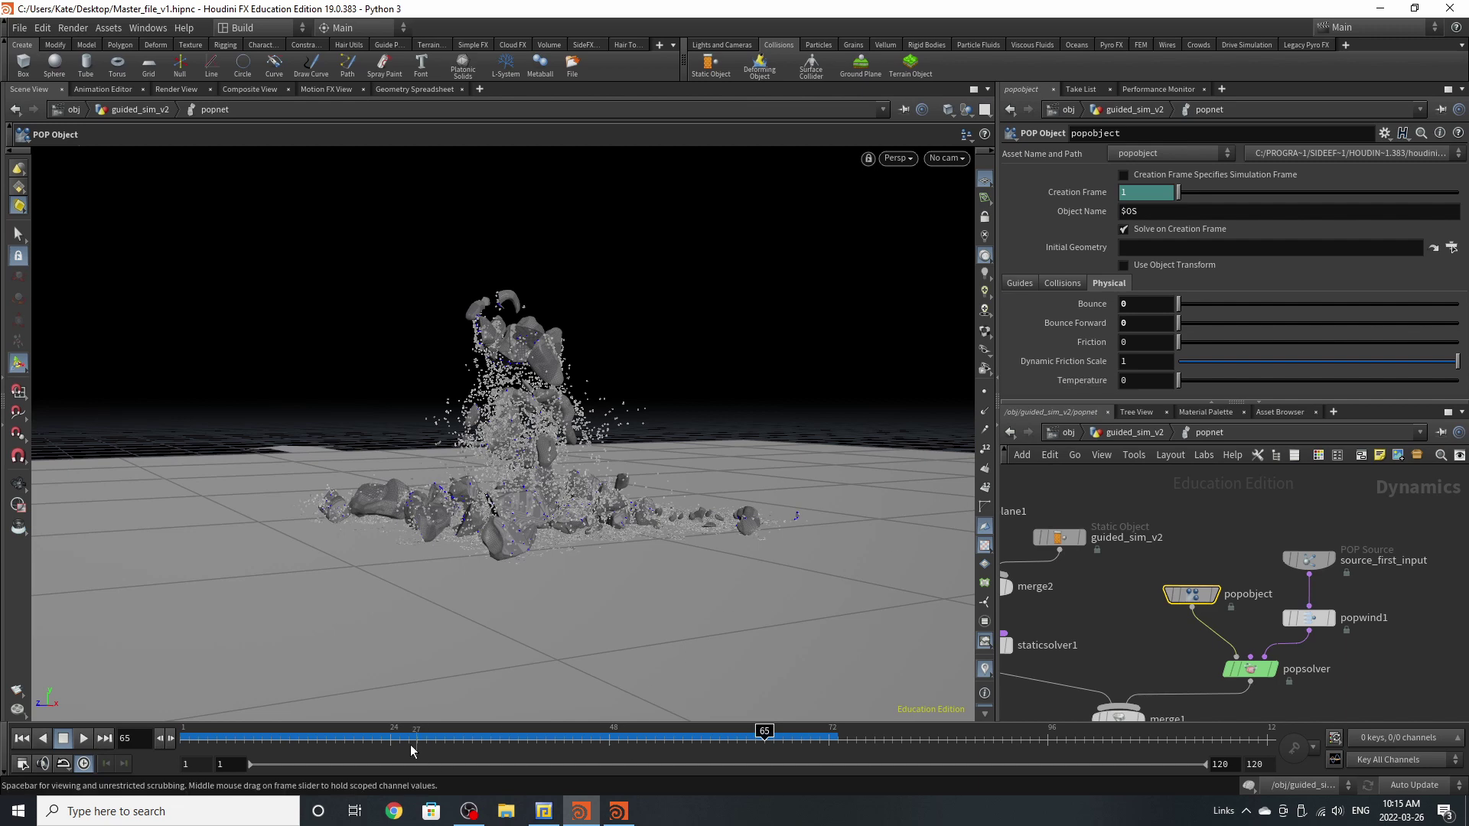
{"action": "left_click_drag", "start_coordinate": [481, 750], "coordinate": [798, 762]}
{"action": "scroll", "coordinate": [1251, 519], "scroll_direction": "down", "scroll_amount": 4}
{"action": "scroll", "coordinate": [1203, 626], "scroll_direction": "up", "scroll_amount": 3}
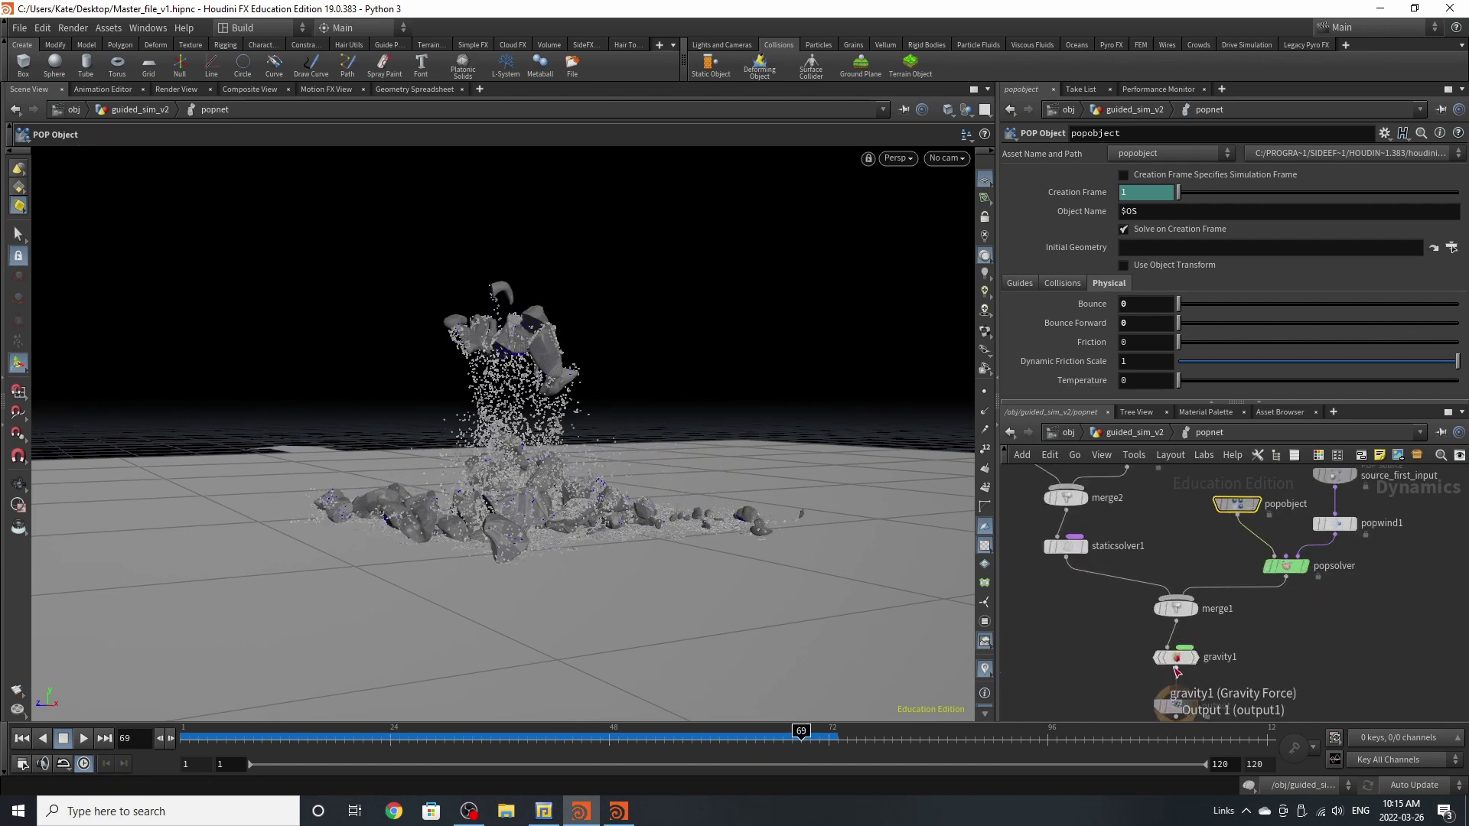
- Review gravity1's Force of 0, -9.80665, 0
{"action": "left_click", "coordinate": [1188, 660]}
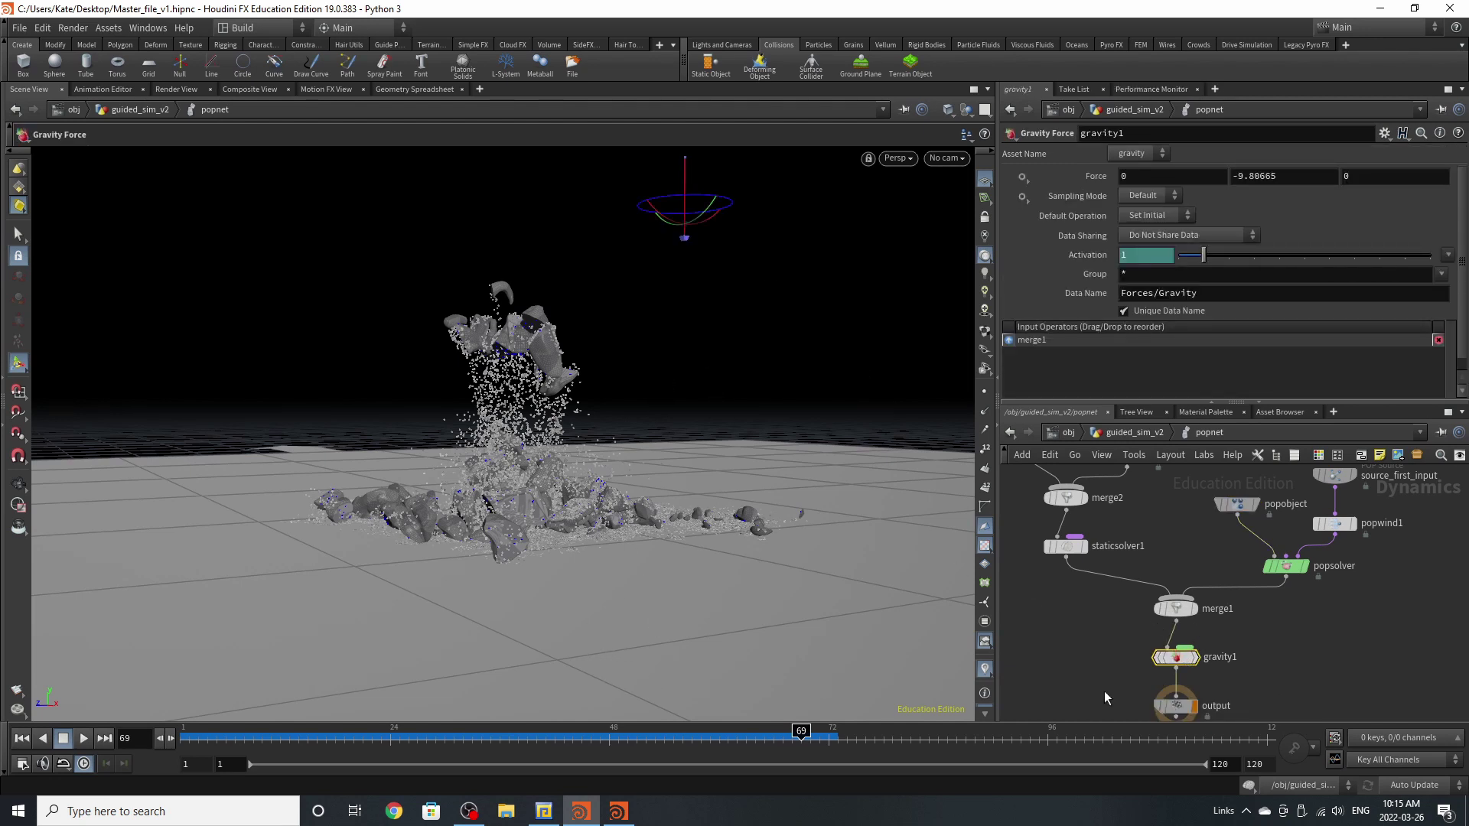
{"action": "scroll", "coordinate": [1223, 659], "scroll_direction": "down", "scroll_amount": 4}
{"action": "scroll", "coordinate": [1113, 604], "scroll_direction": "up", "scroll_amount": 4}
{"action": "scroll", "coordinate": [1217, 511], "scroll_direction": "up", "scroll_amount": 3}
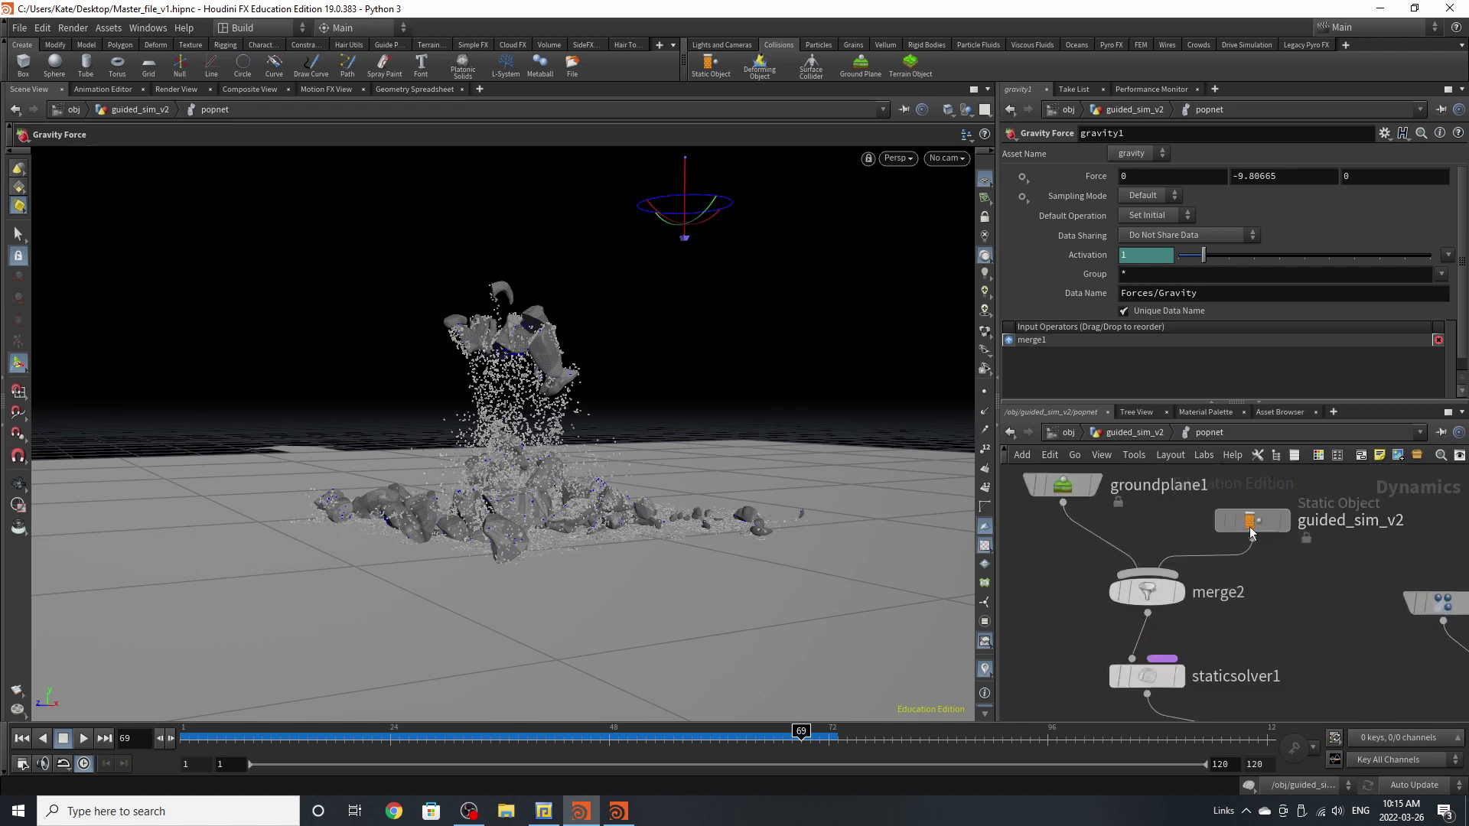
- Toggle guided_sim_v2's Display Geometry off and on, replay from frame 29, and check its collision options
{"action": "left_click", "coordinate": [1251, 521]}
{"action": "left_click", "coordinate": [1158, 370]}
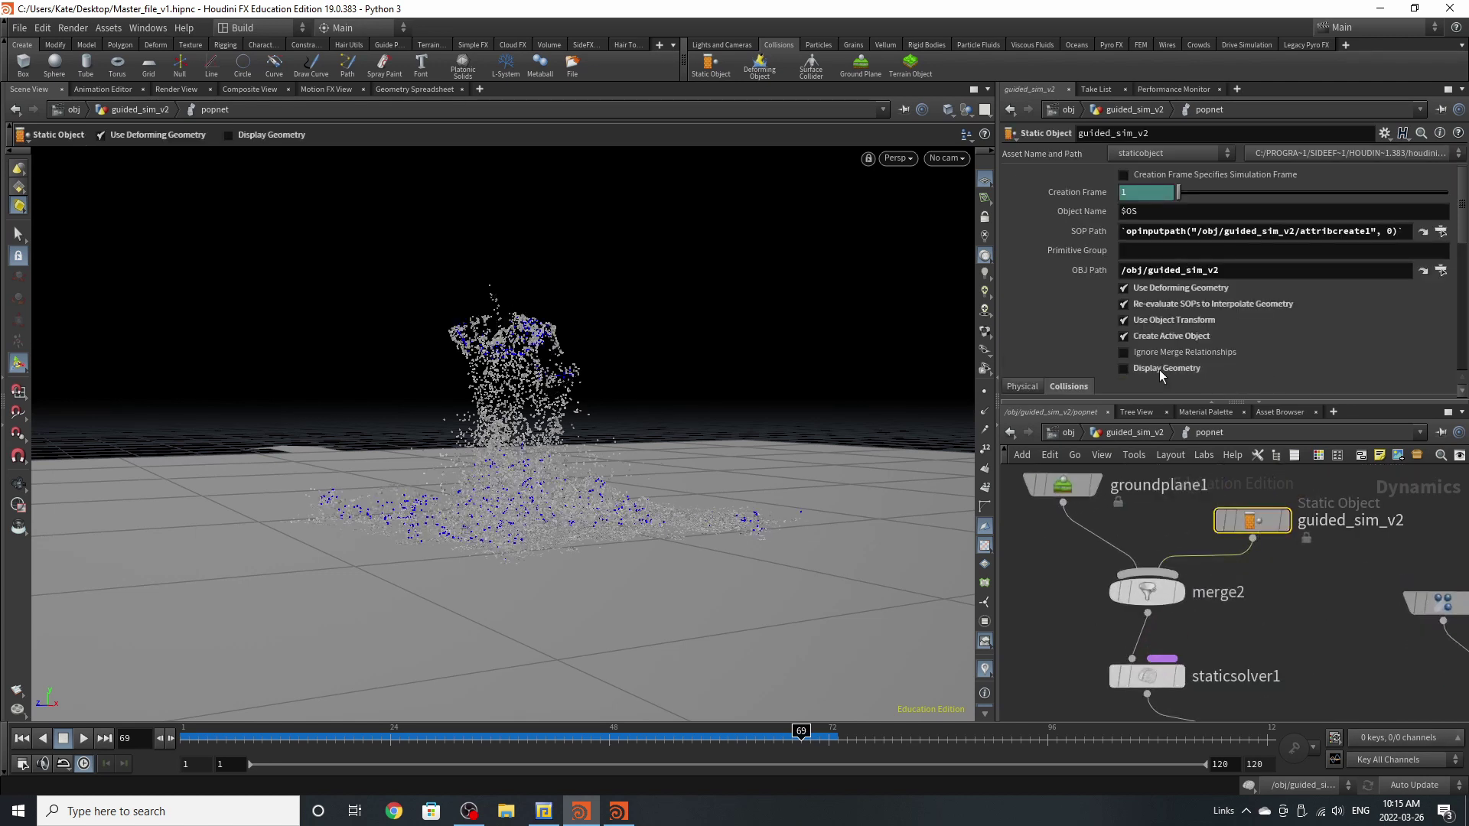
{"action": "left_click", "coordinate": [1159, 369]}
{"action": "left_click", "coordinate": [1159, 369]}
{"action": "left_click", "coordinate": [1160, 369]}
{"action": "scroll", "coordinate": [1259, 312], "scroll_direction": "down", "scroll_amount": 2}
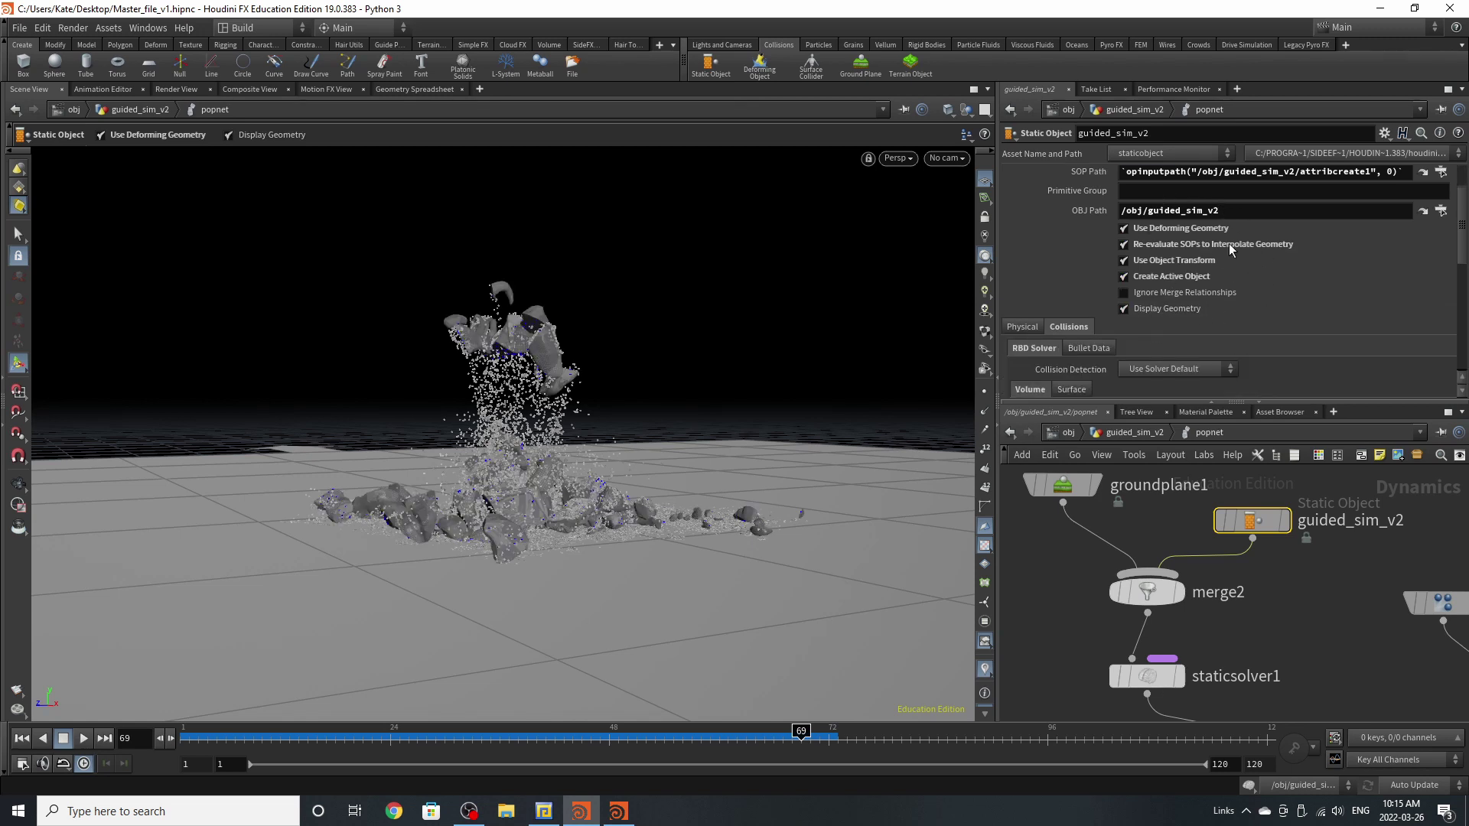
{"action": "left_click_drag", "start_coordinate": [440, 740], "coordinate": [810, 740]}
{"action": "scroll", "coordinate": [1262, 352], "scroll_direction": "down", "scroll_amount": 4}
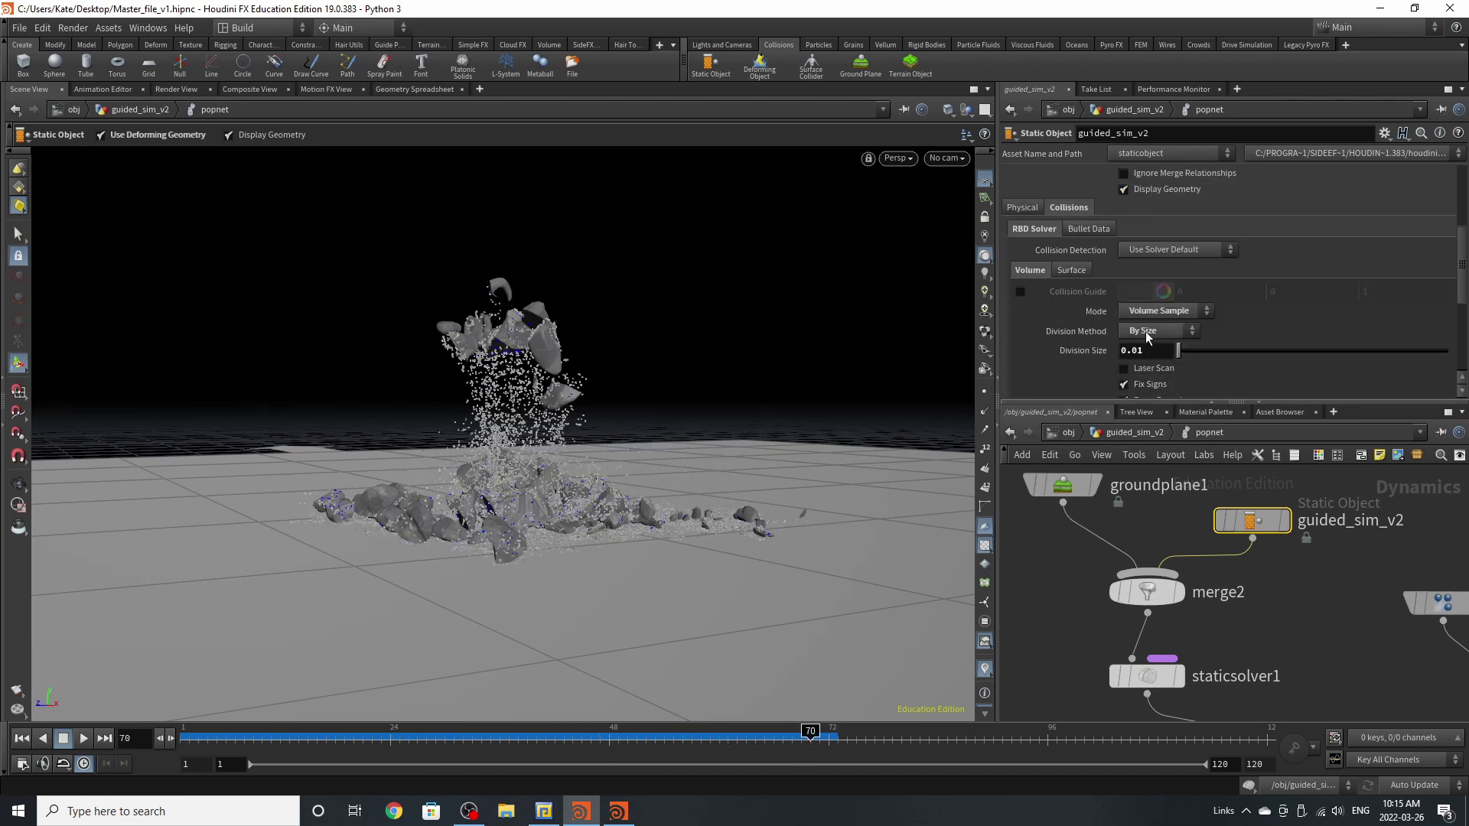
{"action": "scroll", "coordinate": [1171, 321], "scroll_direction": "down", "scroll_amount": 3}
{"action": "scroll", "coordinate": [1172, 321], "scroll_direction": "up", "scroll_amount": 3}
- Check the Physical tab's Bounce 0.5 and Friction 1, and nudge groundplane1 down-left
{"action": "left_click", "coordinate": [1032, 207]}
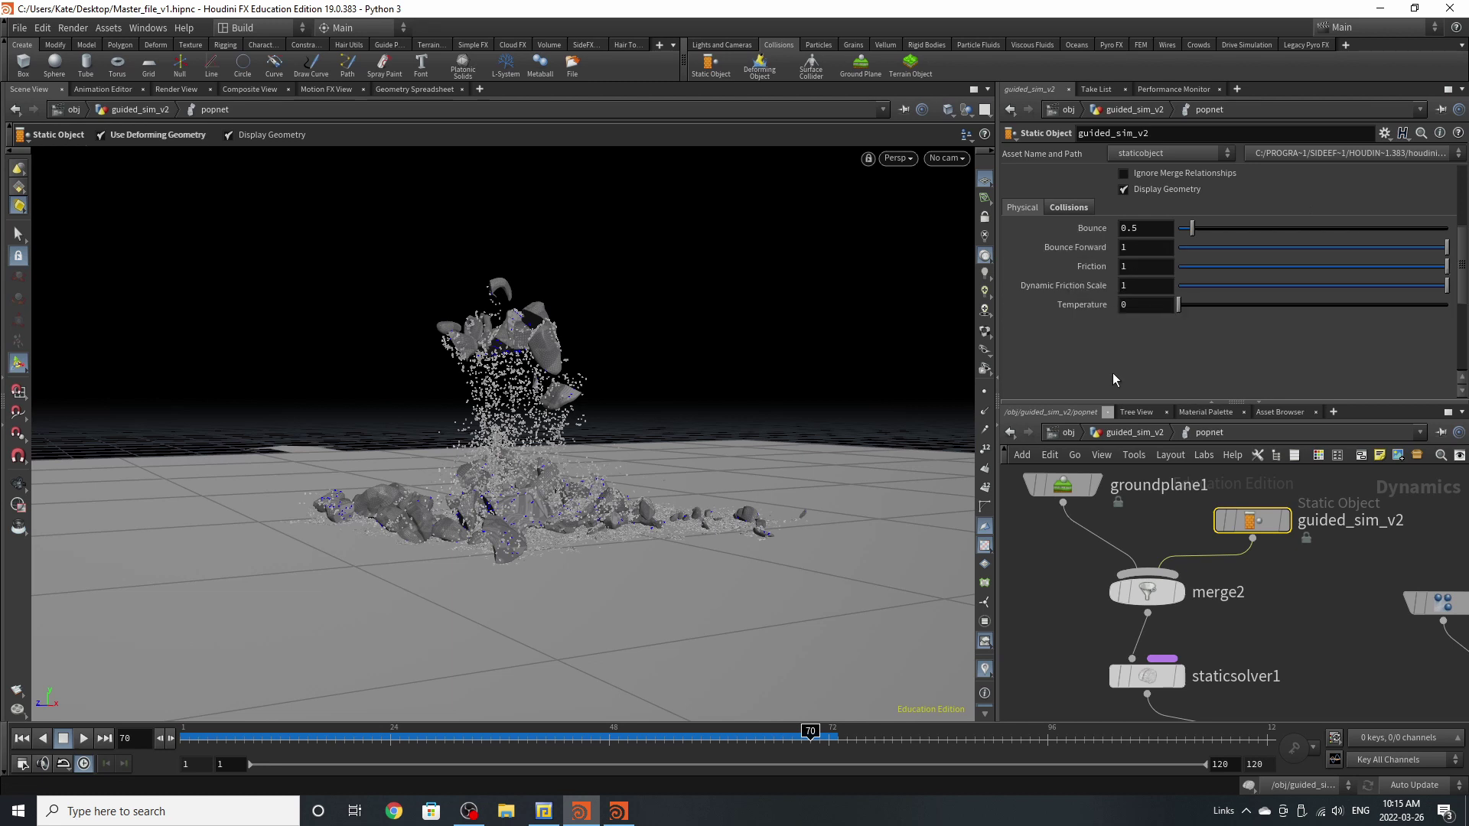
{"action": "left_click_drag", "start_coordinate": [1067, 489], "coordinate": [1056, 506]}
{"action": "scroll", "coordinate": [1314, 675], "scroll_direction": "down", "scroll_amount": 2}
{"action": "scroll", "coordinate": [1241, 654], "scroll_direction": "up", "scroll_amount": 1}
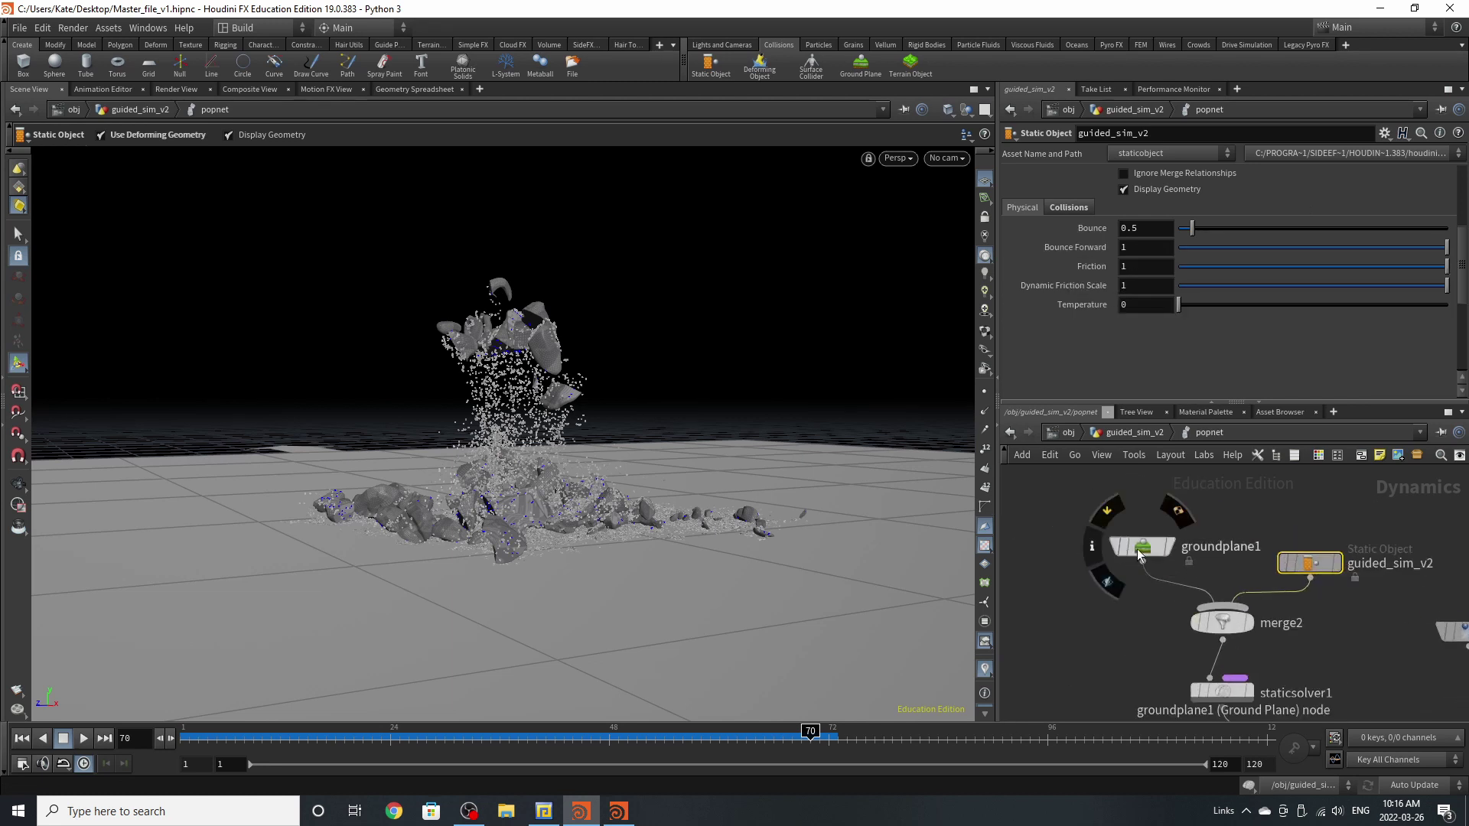
- Nudge groundplane1 up, undo the stray extra ground plane, and rewind the simulation to frame 1
{"action": "left_click_drag", "start_coordinate": [1137, 549], "coordinate": [1144, 512]}
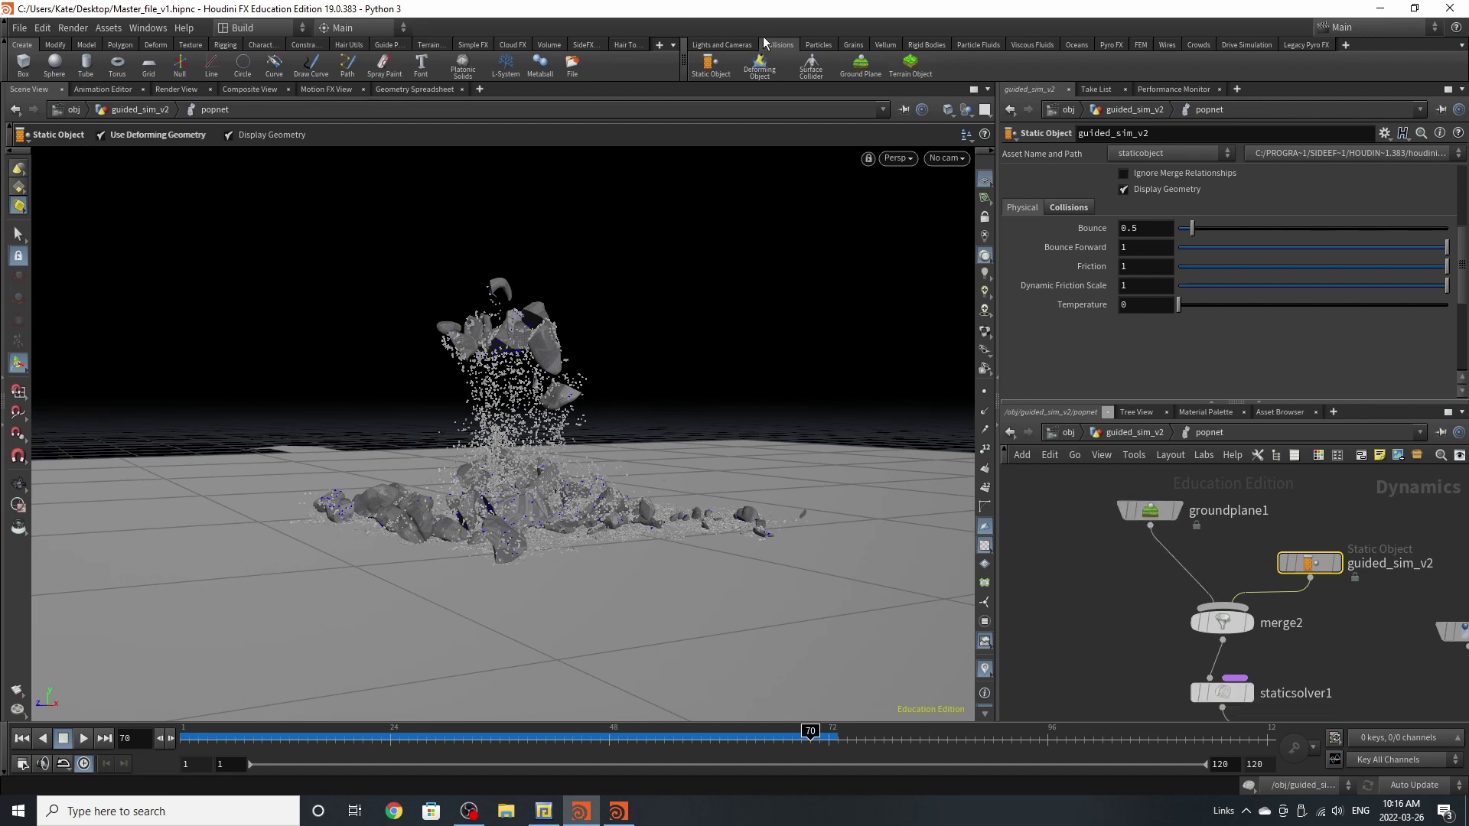
{"action": "left_click", "coordinate": [861, 69]}
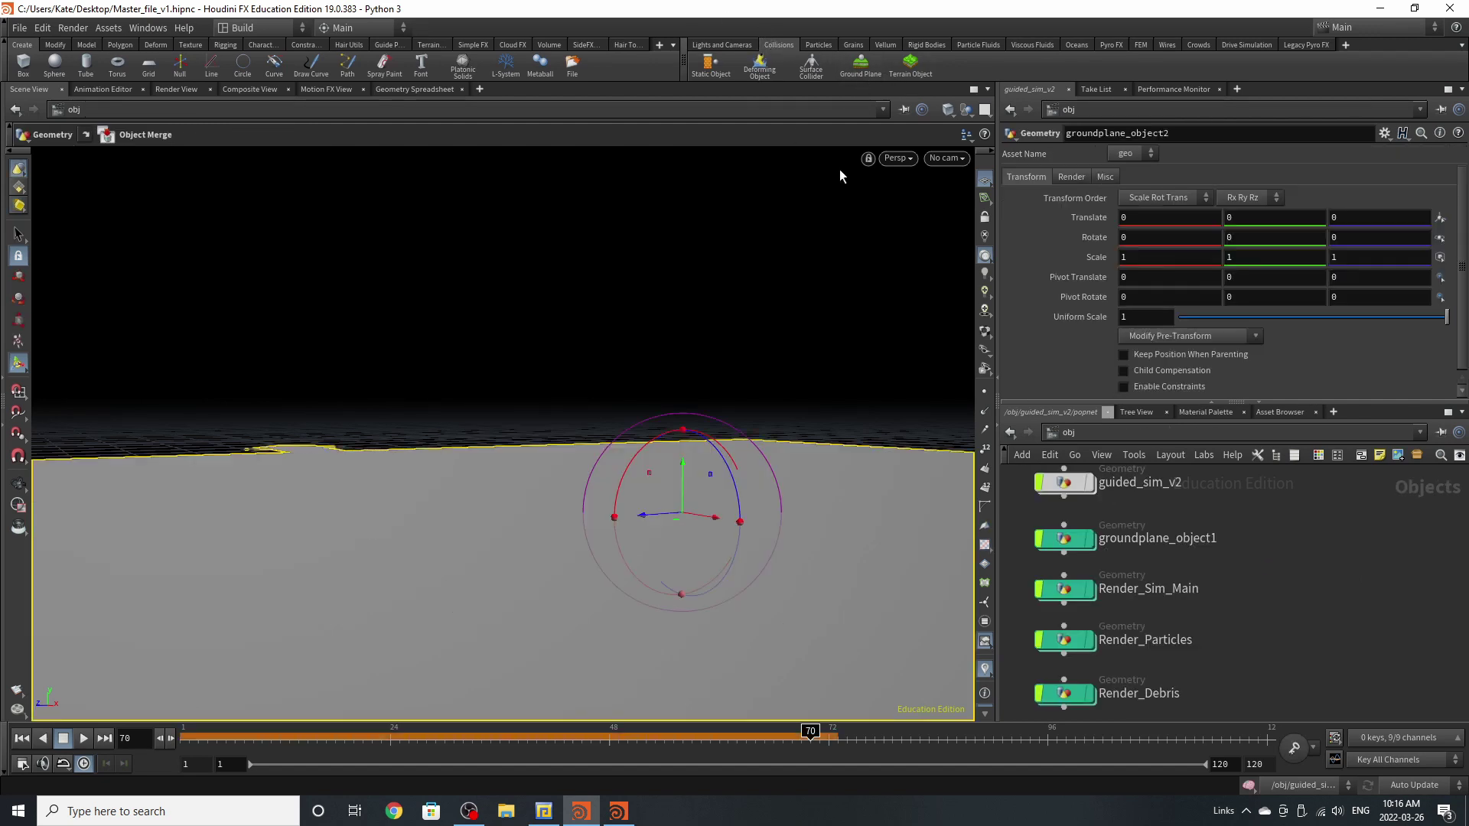
{"action": "key", "text": "h"}
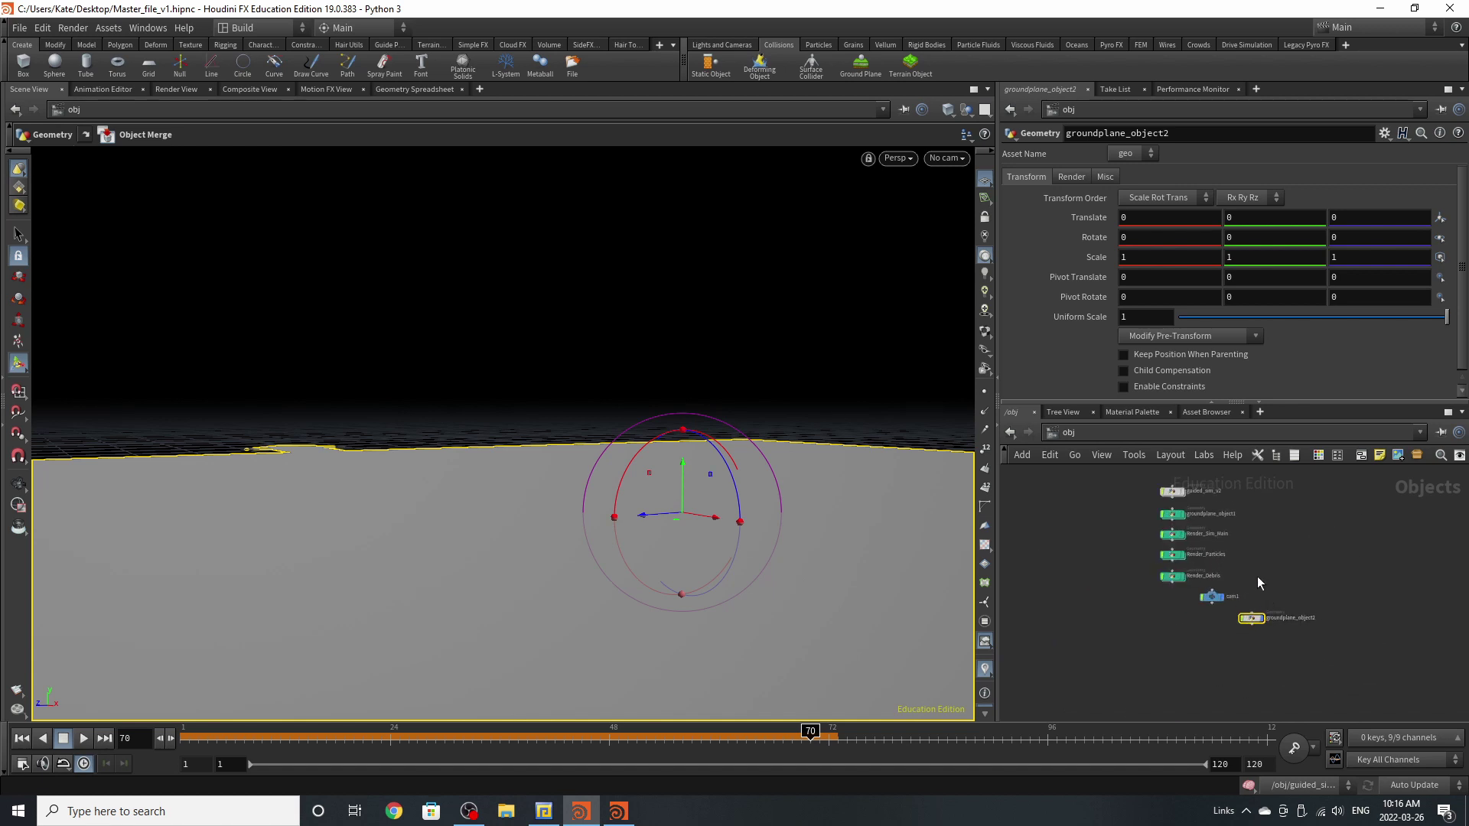
{"action": "scroll", "coordinate": [1272, 623], "scroll_direction": "up", "scroll_amount": 5}
{"action": "left_click", "coordinate": [1205, 673]}
{"action": "key", "text": "ctrl+z"}
{"action": "key", "text": "ctrl+z"}
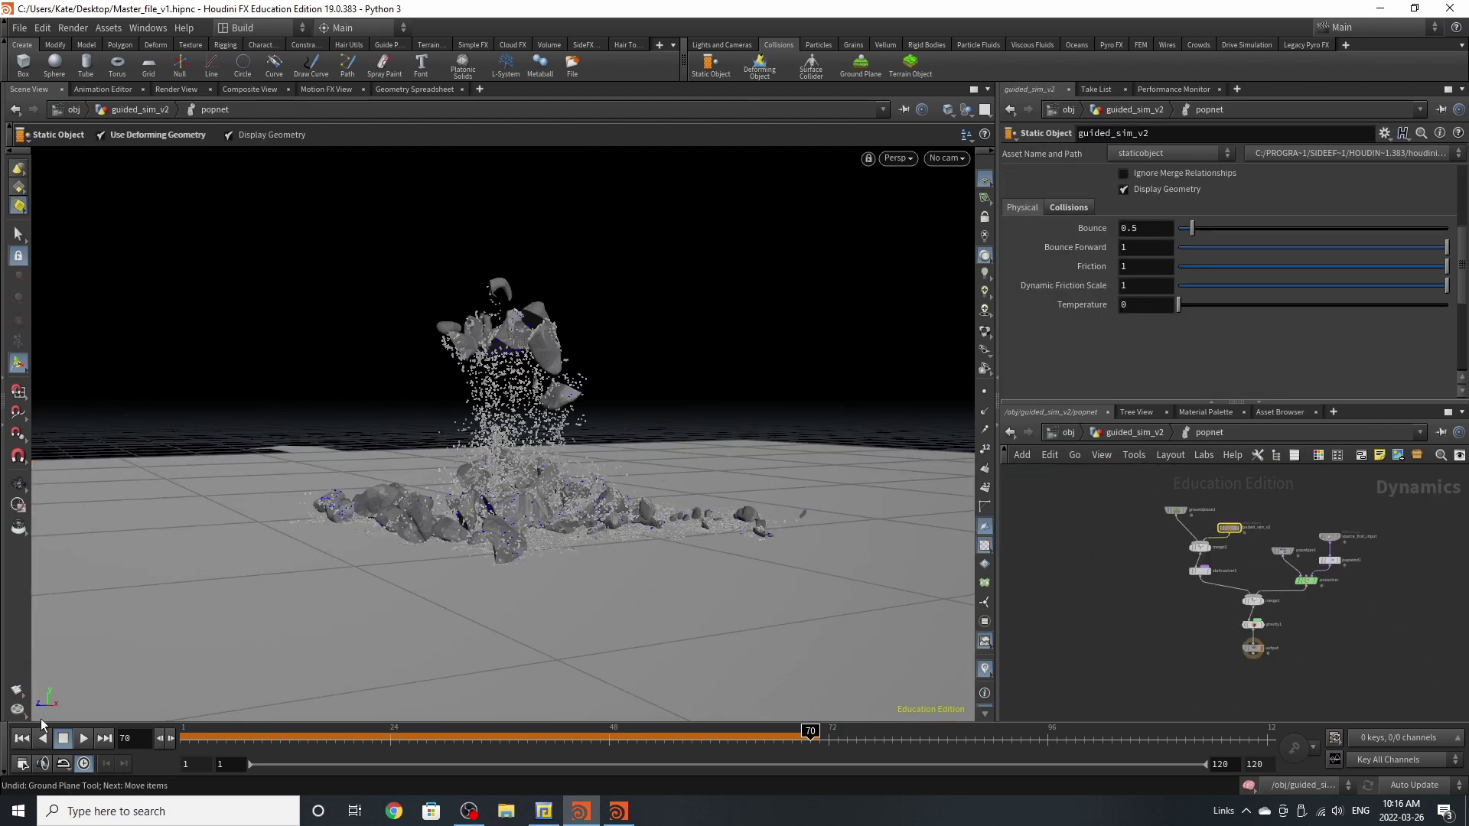
{"action": "left_click", "coordinate": [21, 738]}
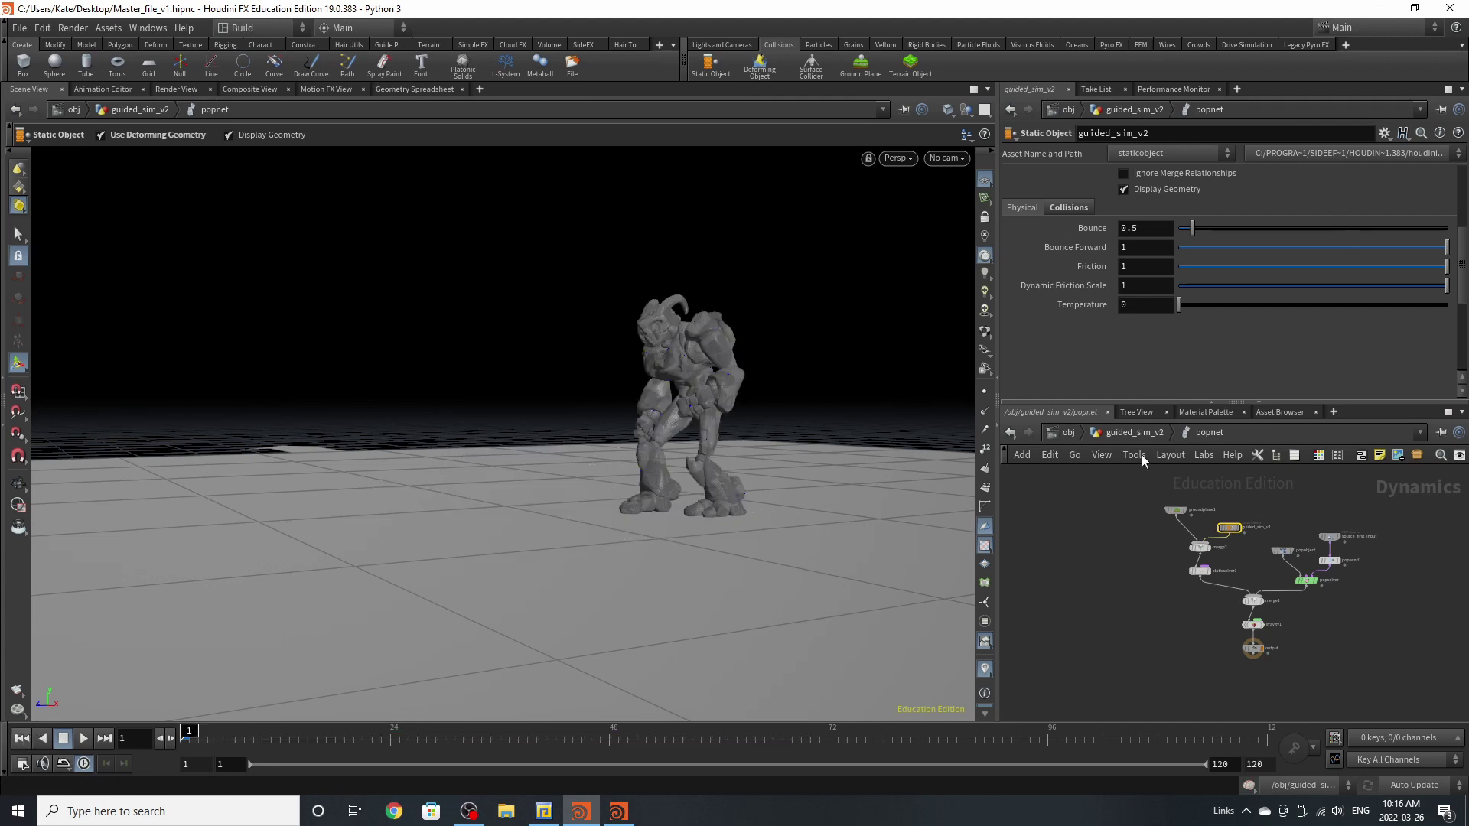
- Back in guided_sim_v2, display and select delete2 with all other objects hidden
{"action": "left_click", "coordinate": [1126, 432]}
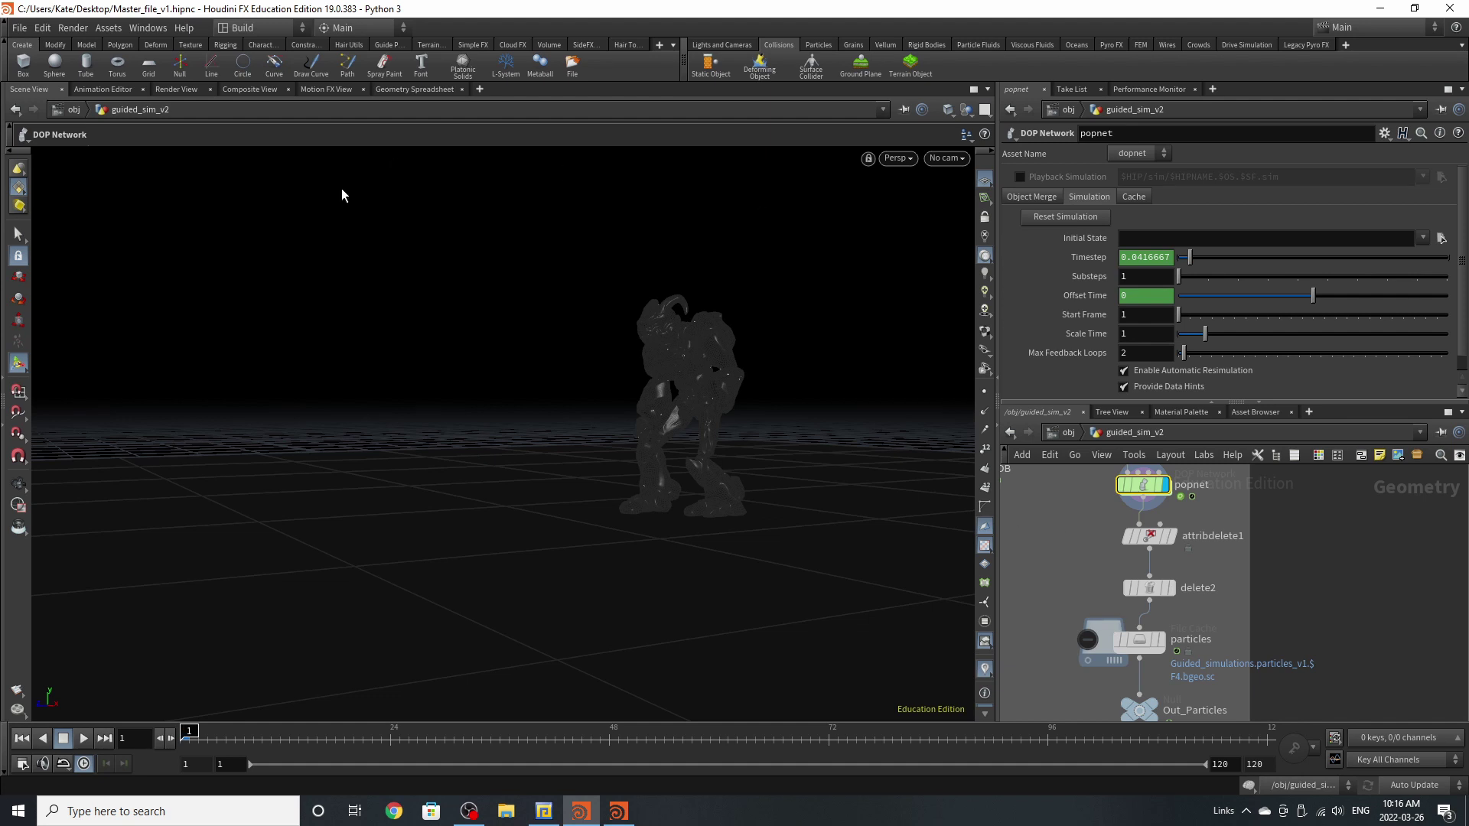
{"action": "scroll", "coordinate": [1156, 549], "scroll_direction": "up", "scroll_amount": 3}
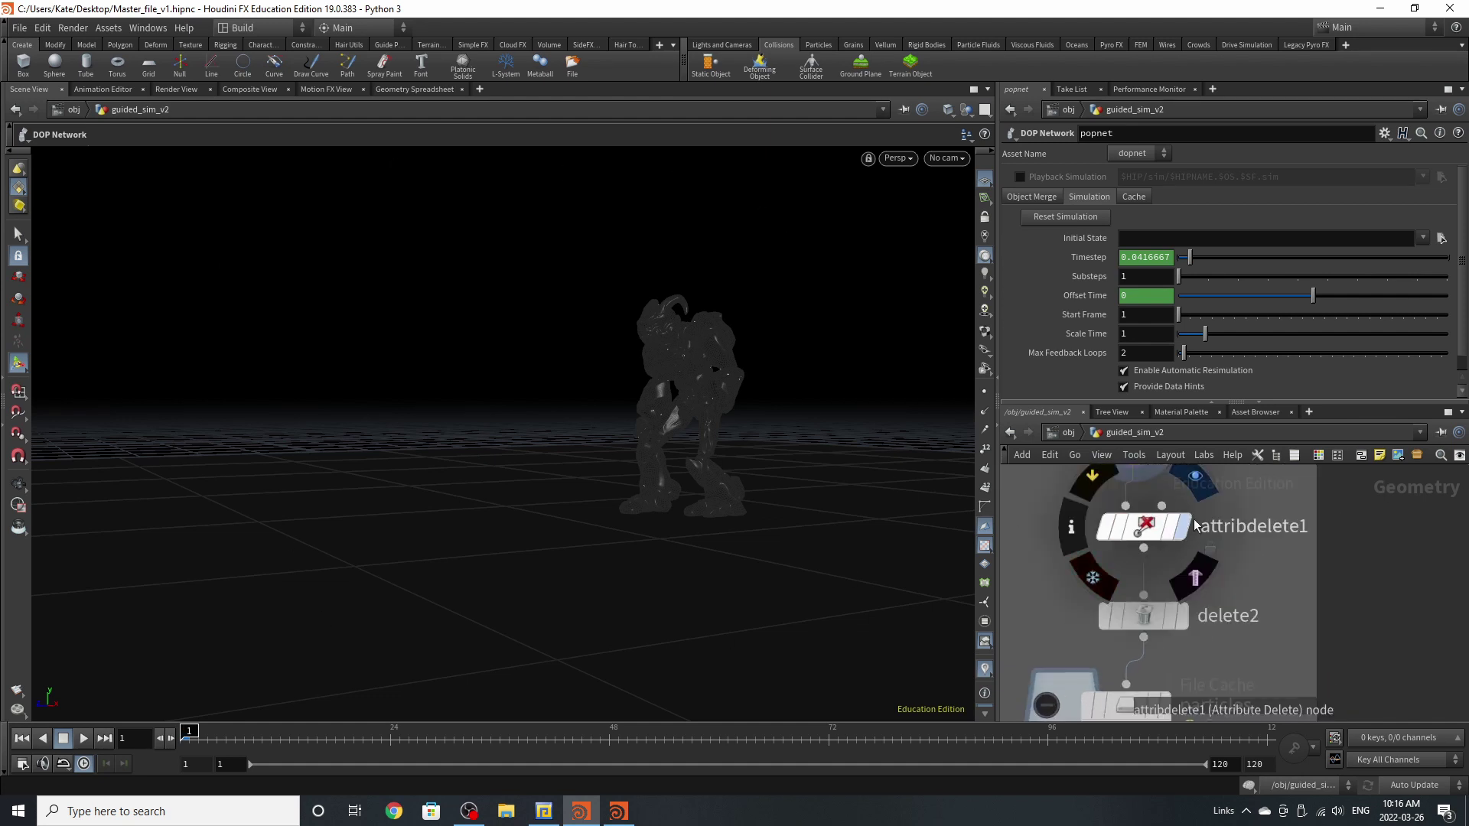
{"action": "left_click", "coordinate": [1196, 481]}
{"action": "left_click", "coordinate": [1162, 538]}
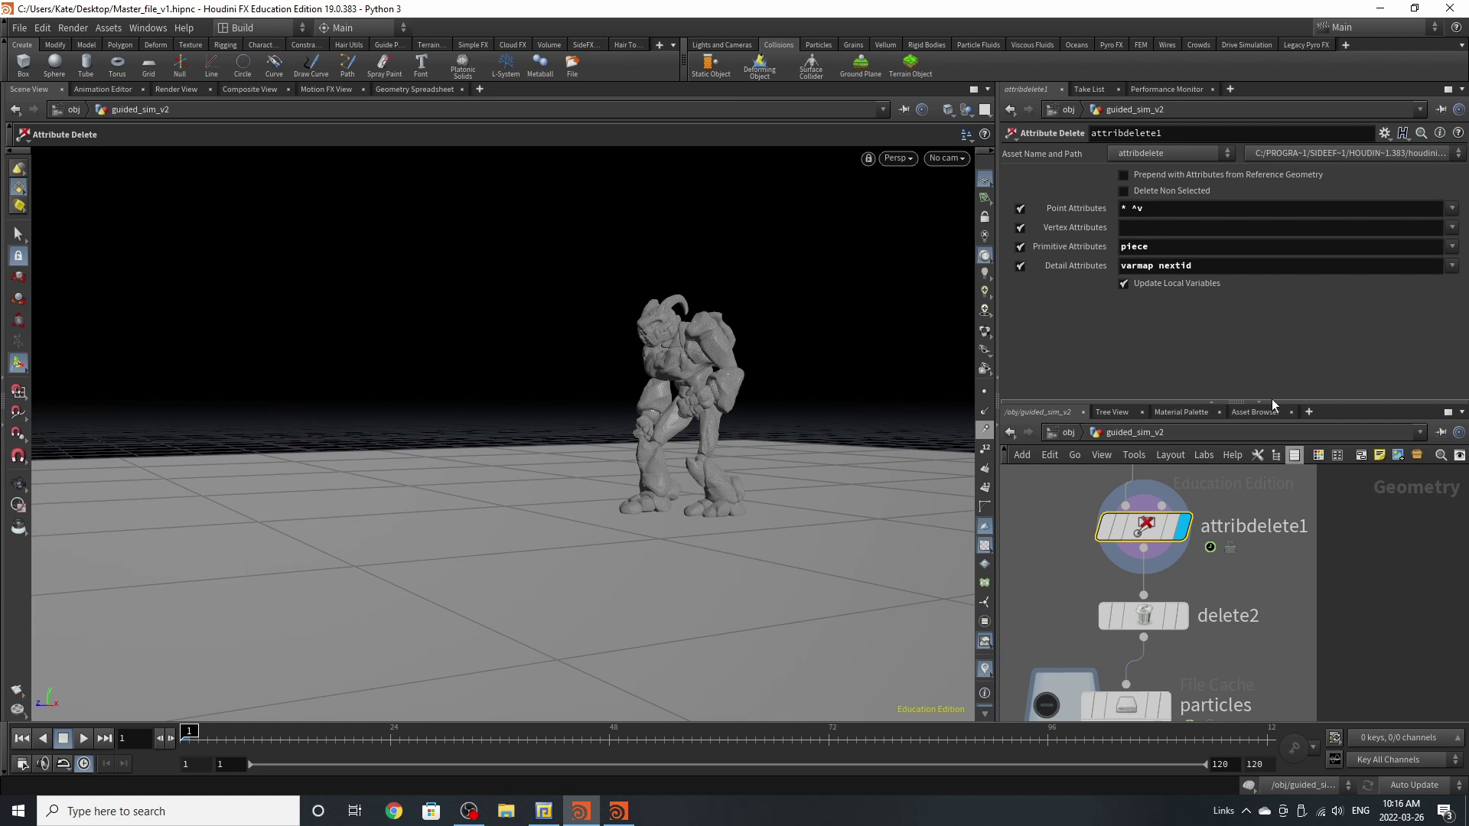
{"action": "left_click", "coordinate": [1185, 610]}
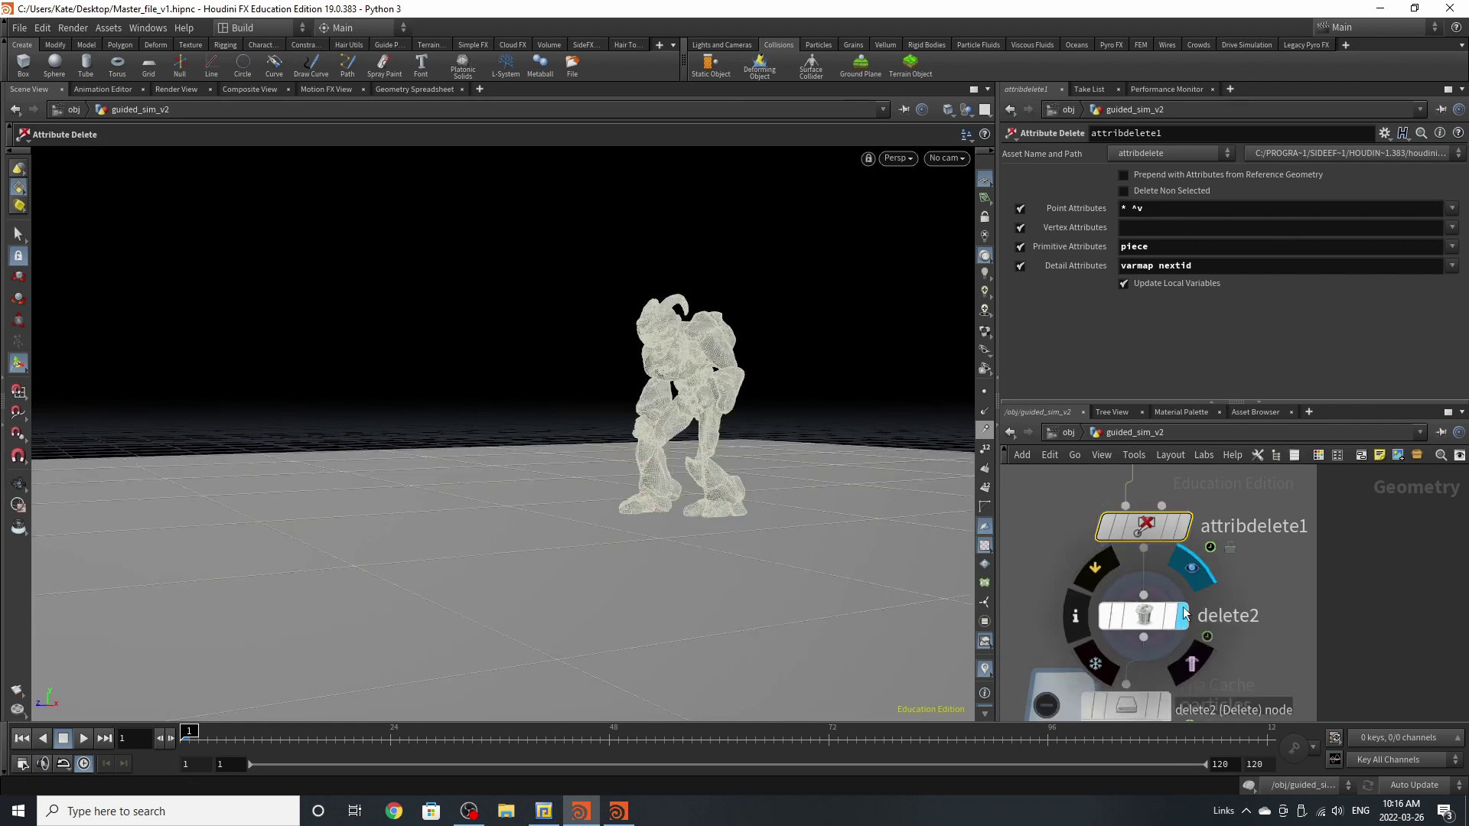
{"action": "left_click", "coordinate": [1143, 620]}
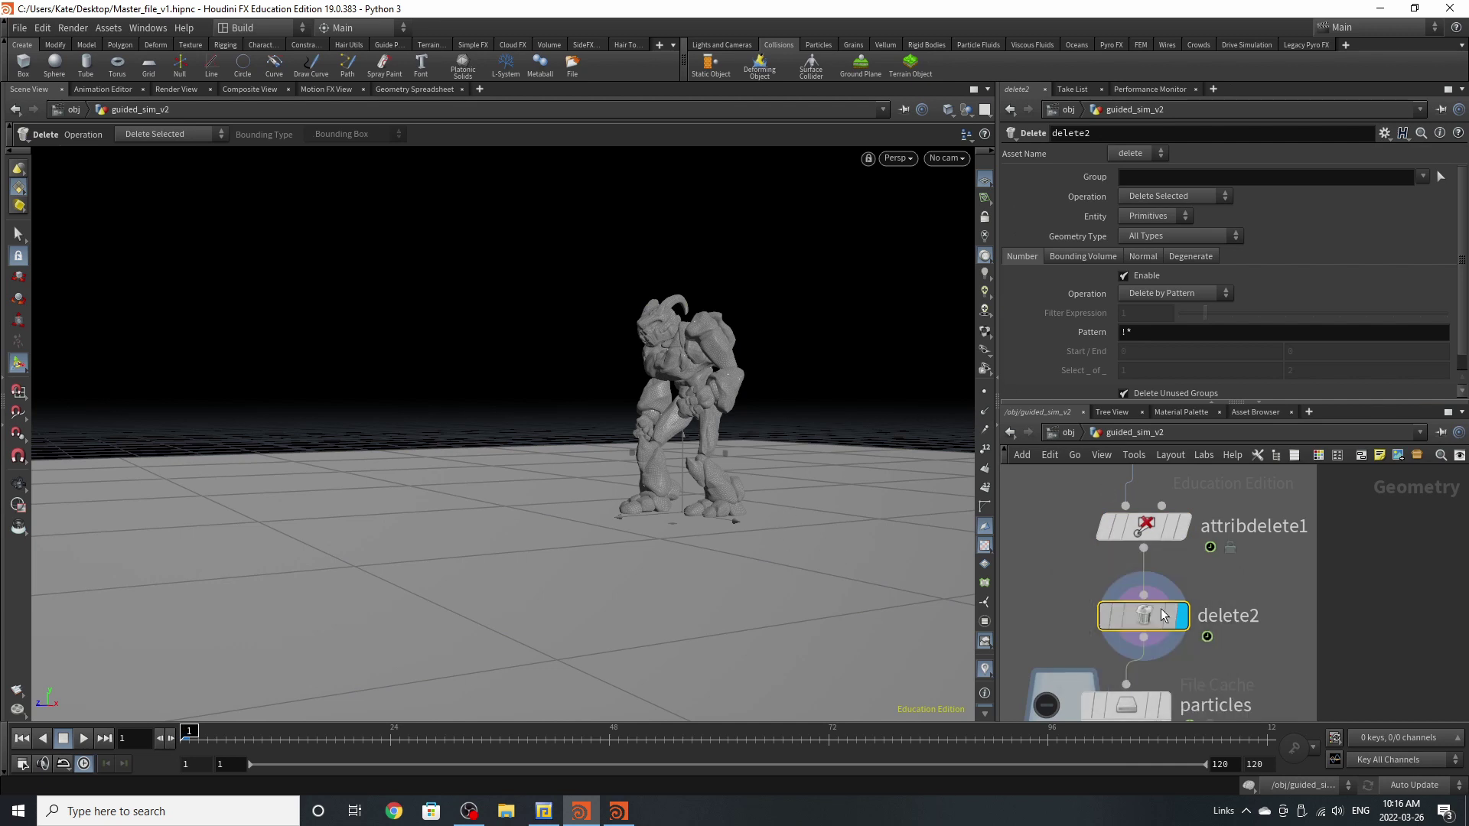
{"action": "left_click", "coordinate": [966, 110]}
{"action": "left_click", "coordinate": [987, 156]}
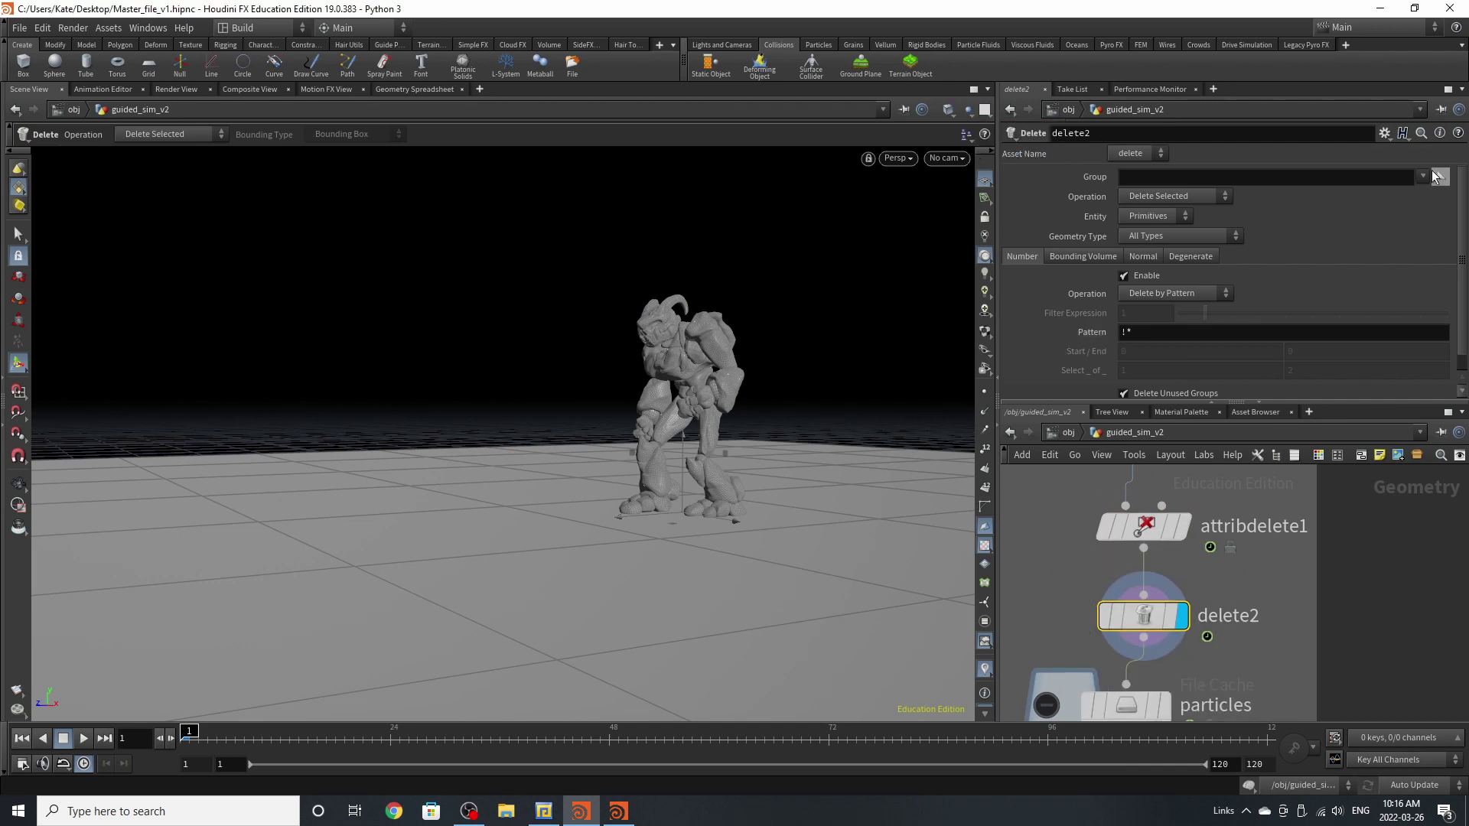
- Set delete2's Group to stream_source_first_input and Operation to Delete Non-Selected
{"action": "left_click", "coordinate": [1436, 176]}
{"action": "left_click", "coordinate": [1424, 177]}
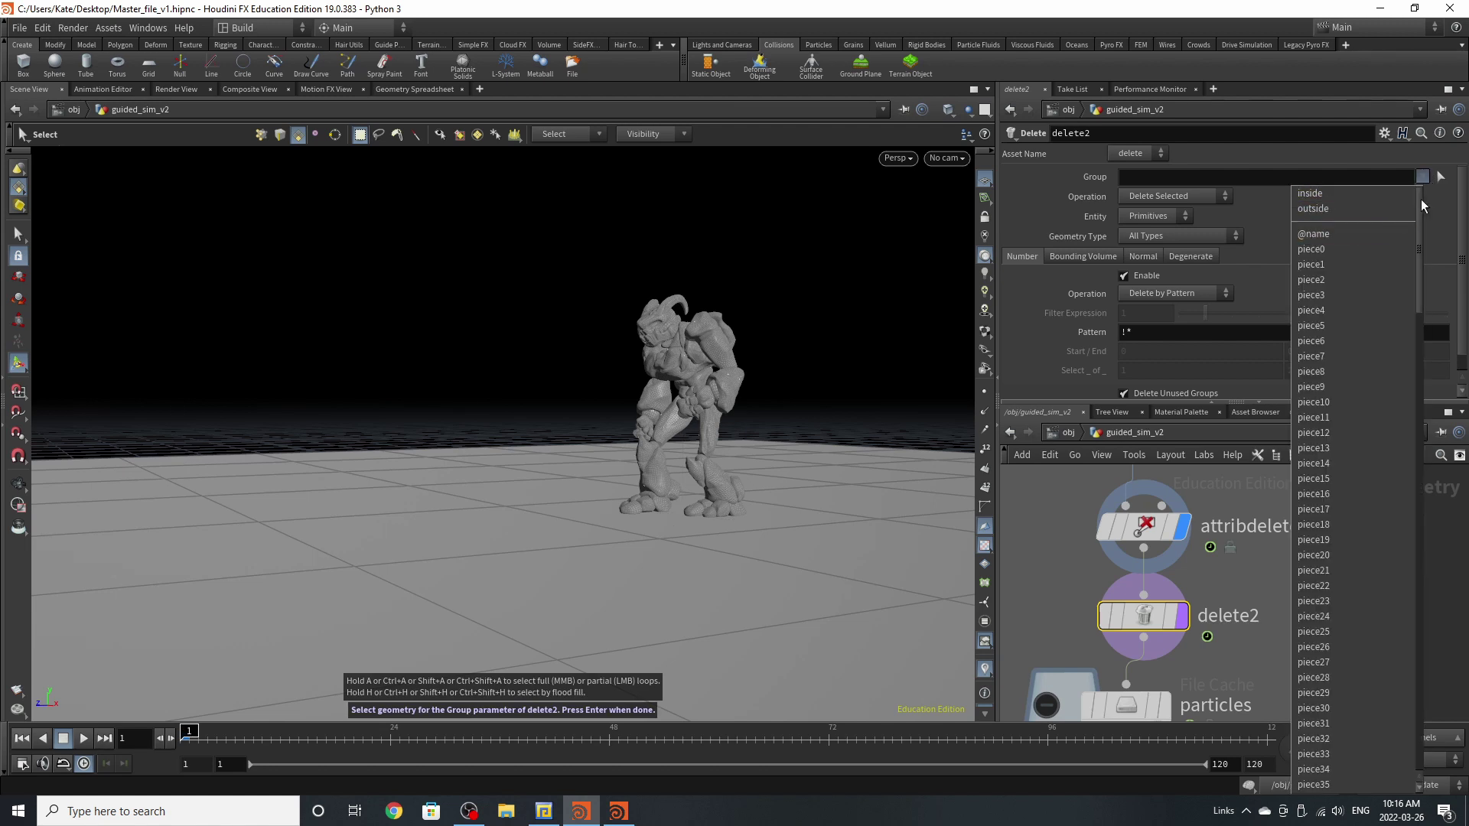
{"action": "left_click_drag", "start_coordinate": [1421, 201], "coordinate": [1393, 748]}
{"action": "left_click", "coordinate": [1351, 785]}
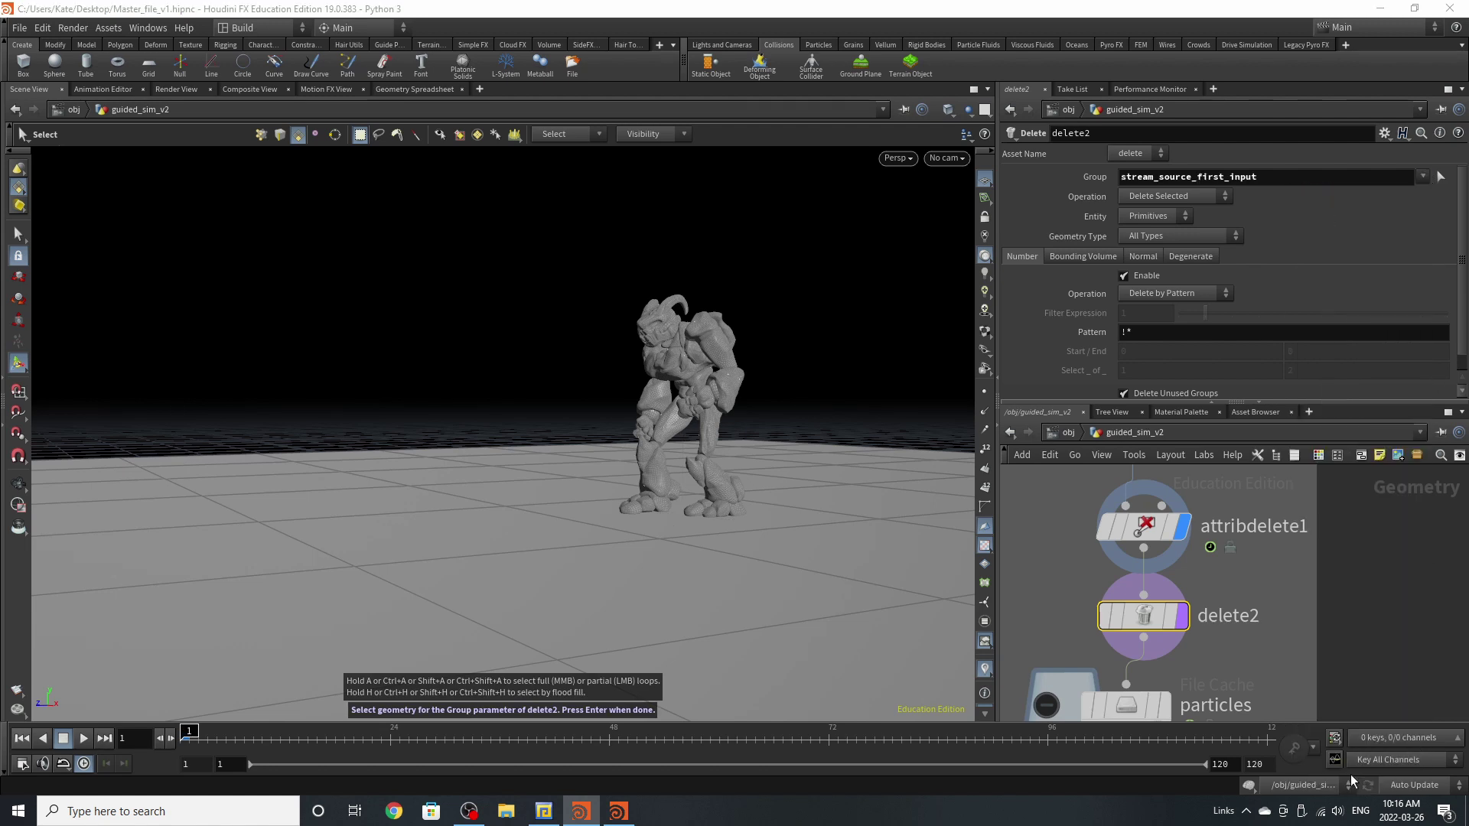
{"action": "left_click", "coordinate": [1181, 616]}
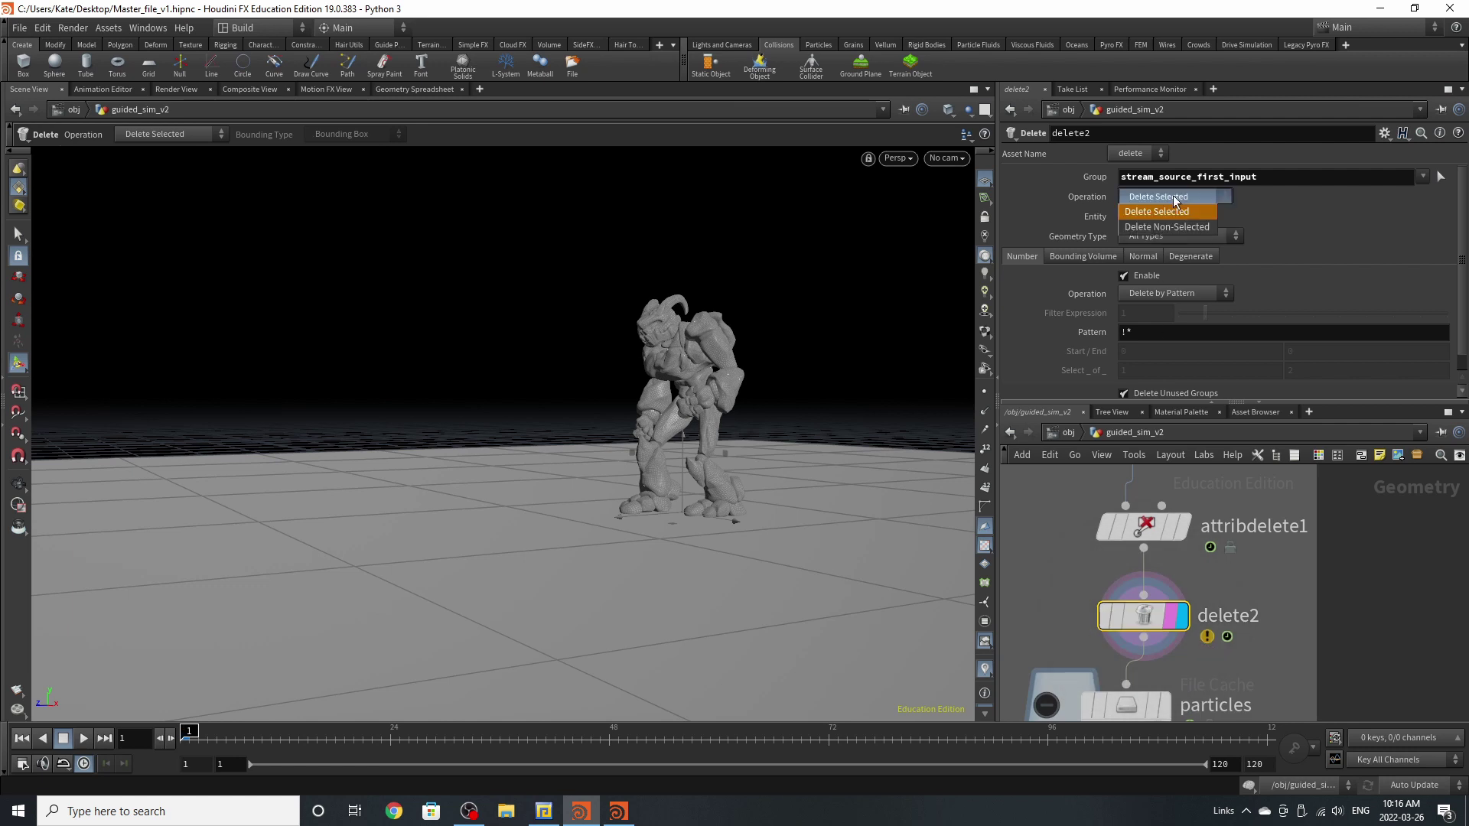
{"action": "left_click", "coordinate": [1147, 226]}
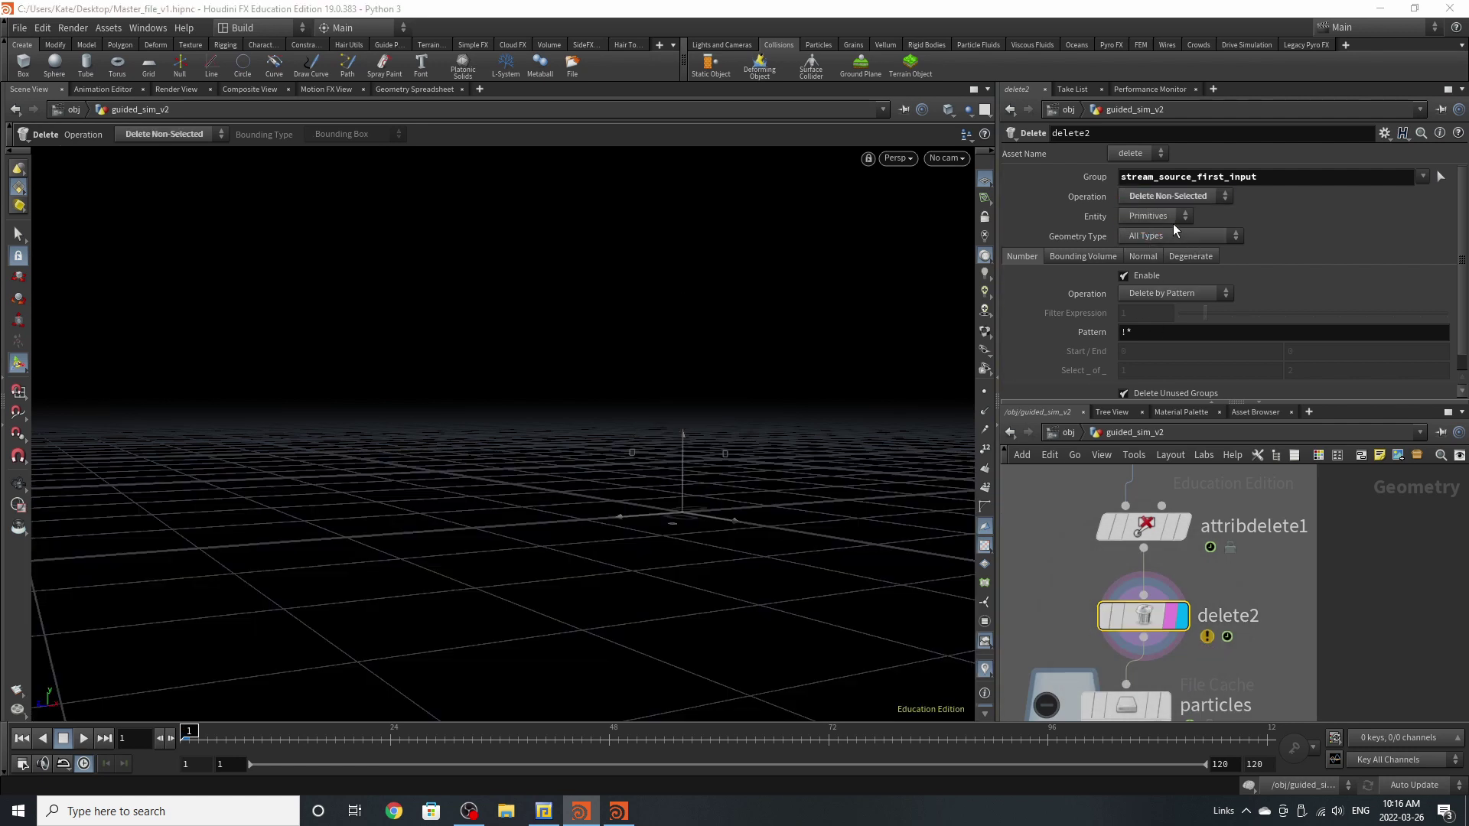
- Switch delete2's Entity to Points and advance the simulation
{"action": "left_click", "coordinate": [1181, 215]}
{"action": "left_click", "coordinate": [1155, 243]}
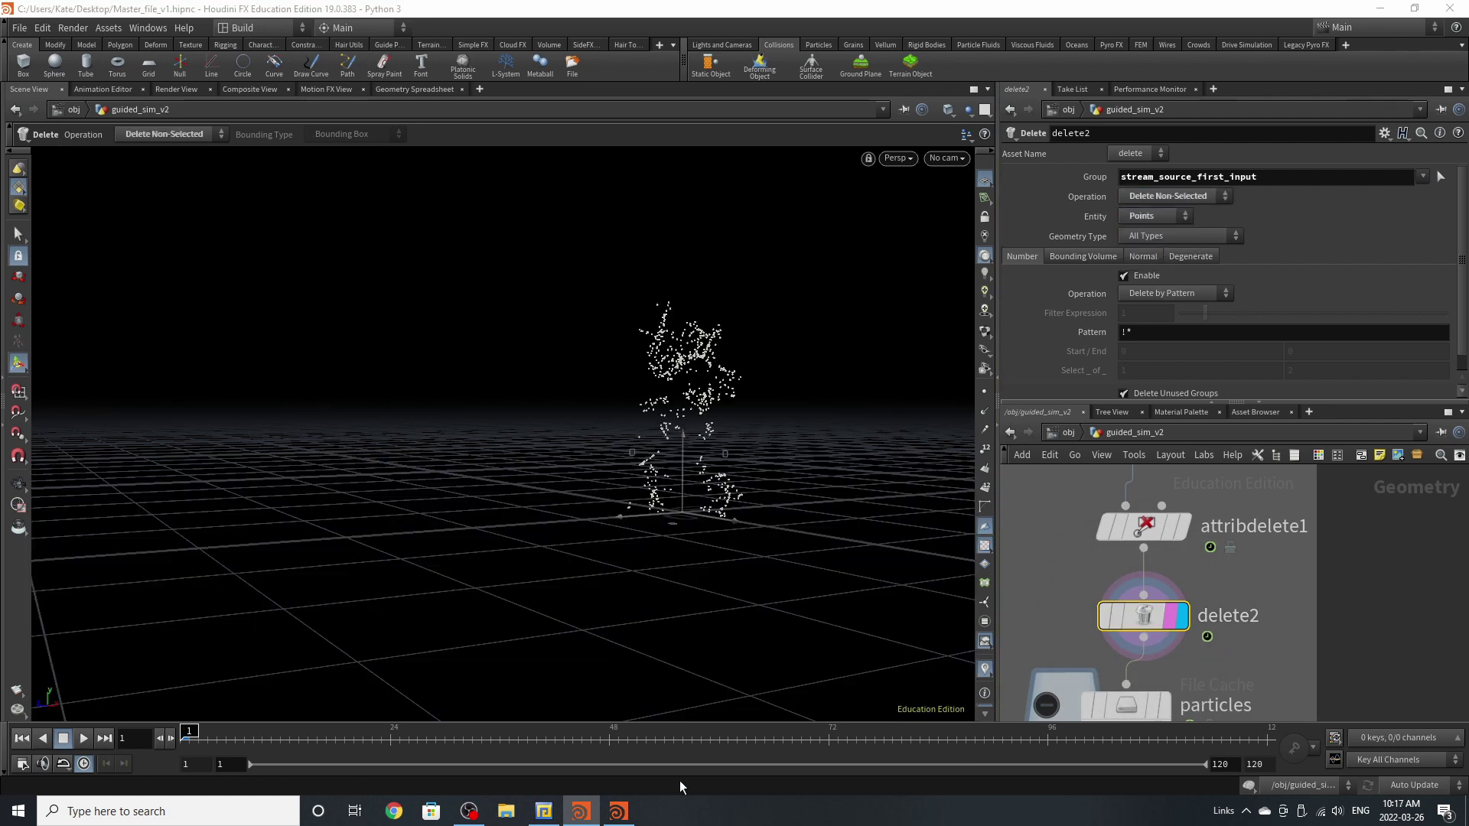
{"action": "left_click", "coordinate": [546, 736]}
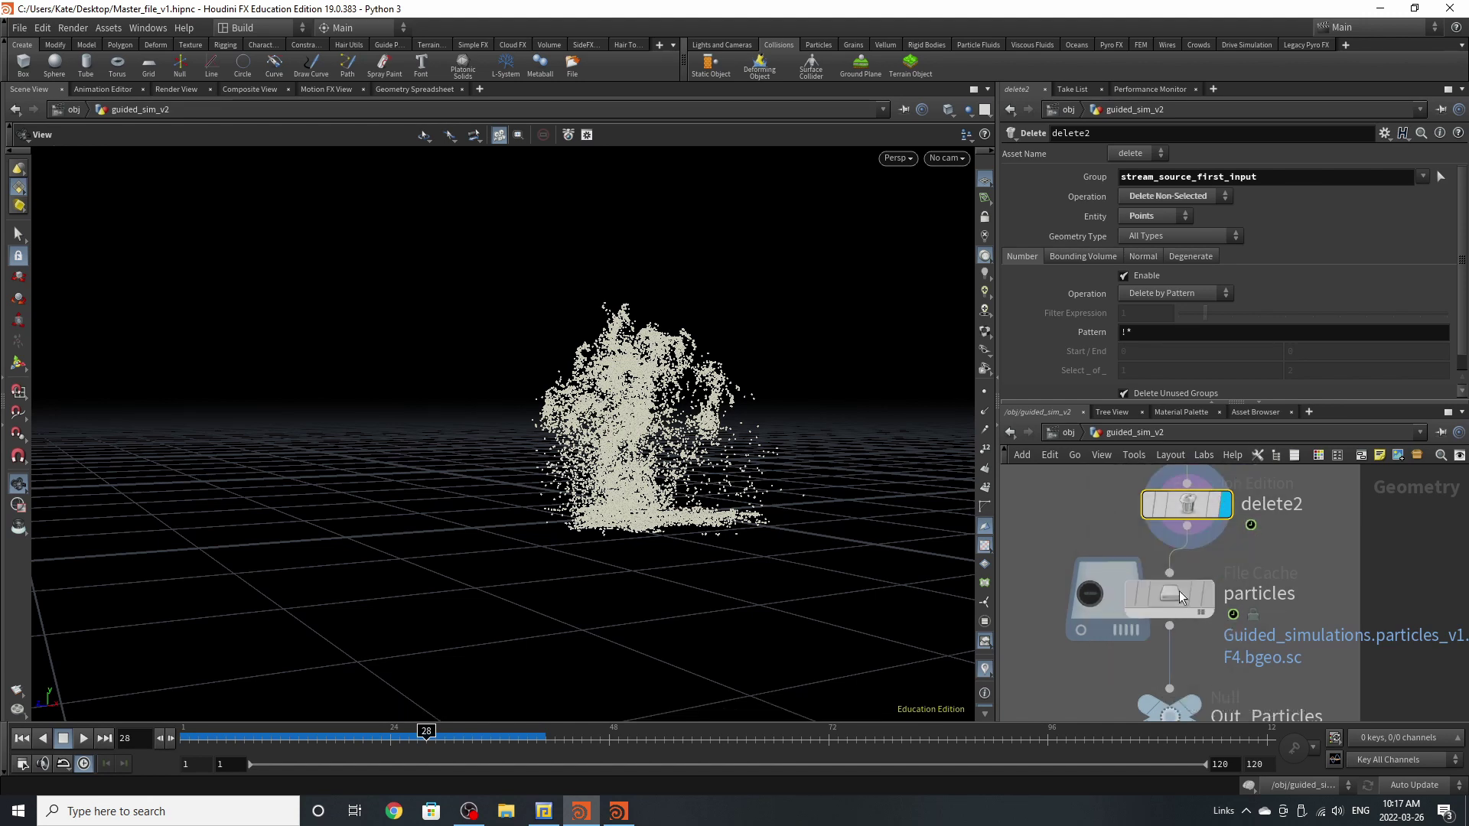
- Display the particles File Cache and play it through to frame 120
{"action": "left_click", "coordinate": [1178, 590]}
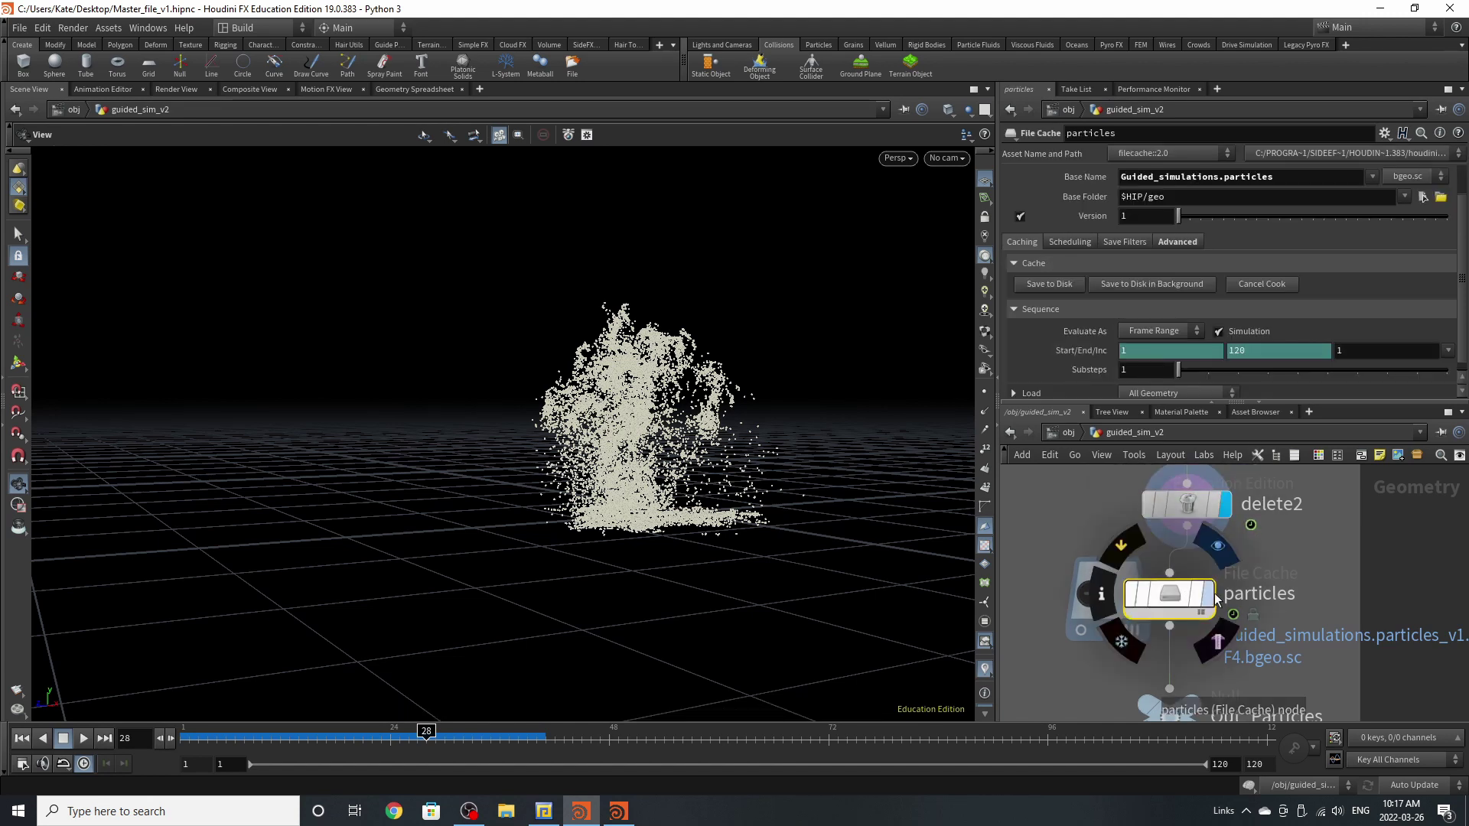
{"action": "left_click", "coordinate": [1207, 594]}
{"action": "left_click_drag", "start_coordinate": [769, 749], "coordinate": [1317, 756]}
{"action": "scroll", "coordinate": [1240, 540], "scroll_direction": "down", "scroll_amount": 3}
{"action": "scroll", "coordinate": [1230, 640], "scroll_direction": "up", "scroll_amount": 3}
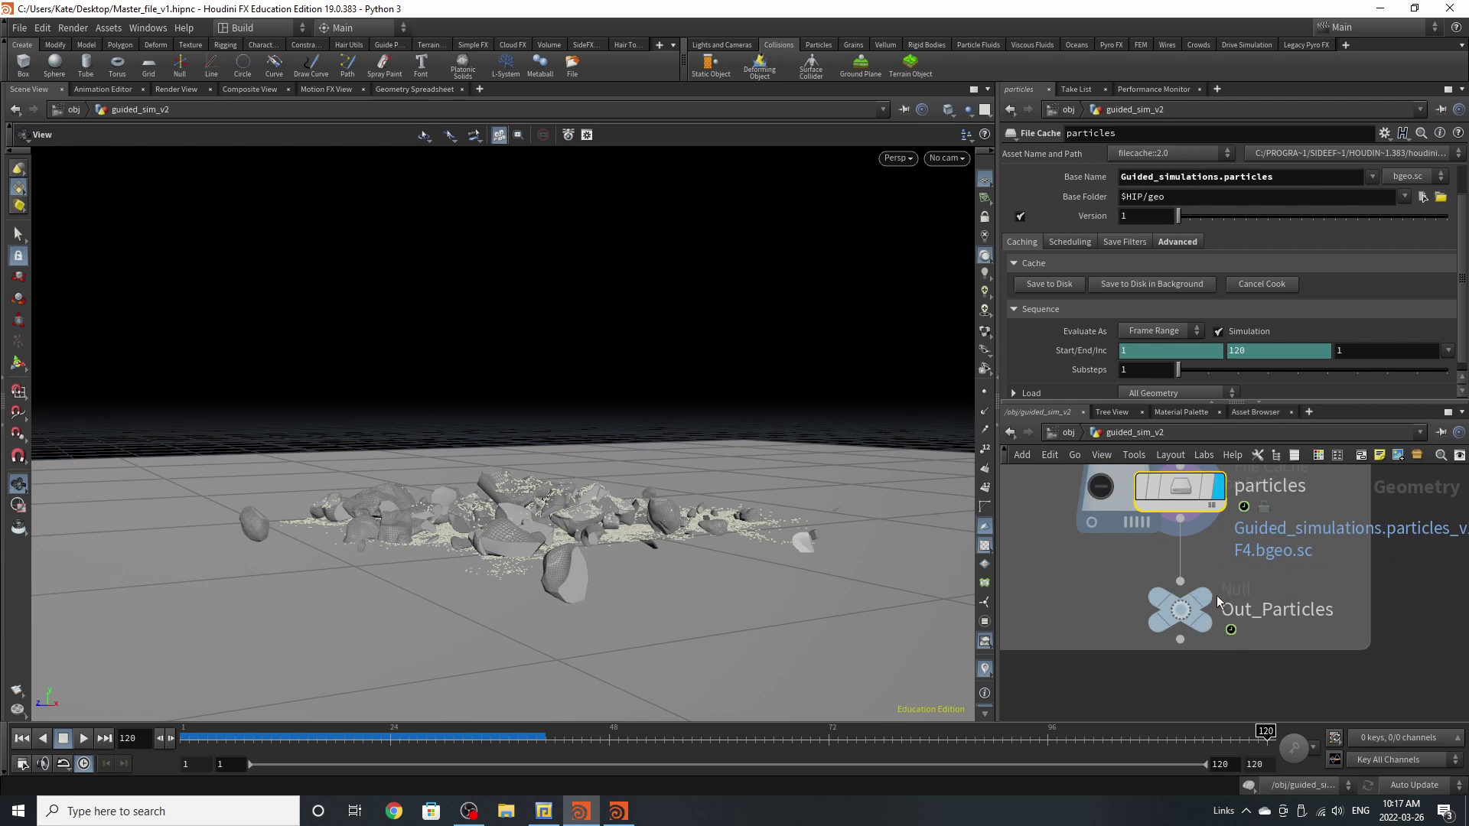
- Display the Out_Particles null and colour it yellow
{"action": "left_click", "coordinate": [1216, 596]}
{"action": "left_click", "coordinate": [1205, 596]}
{"action": "left_click", "coordinate": [1178, 611]}
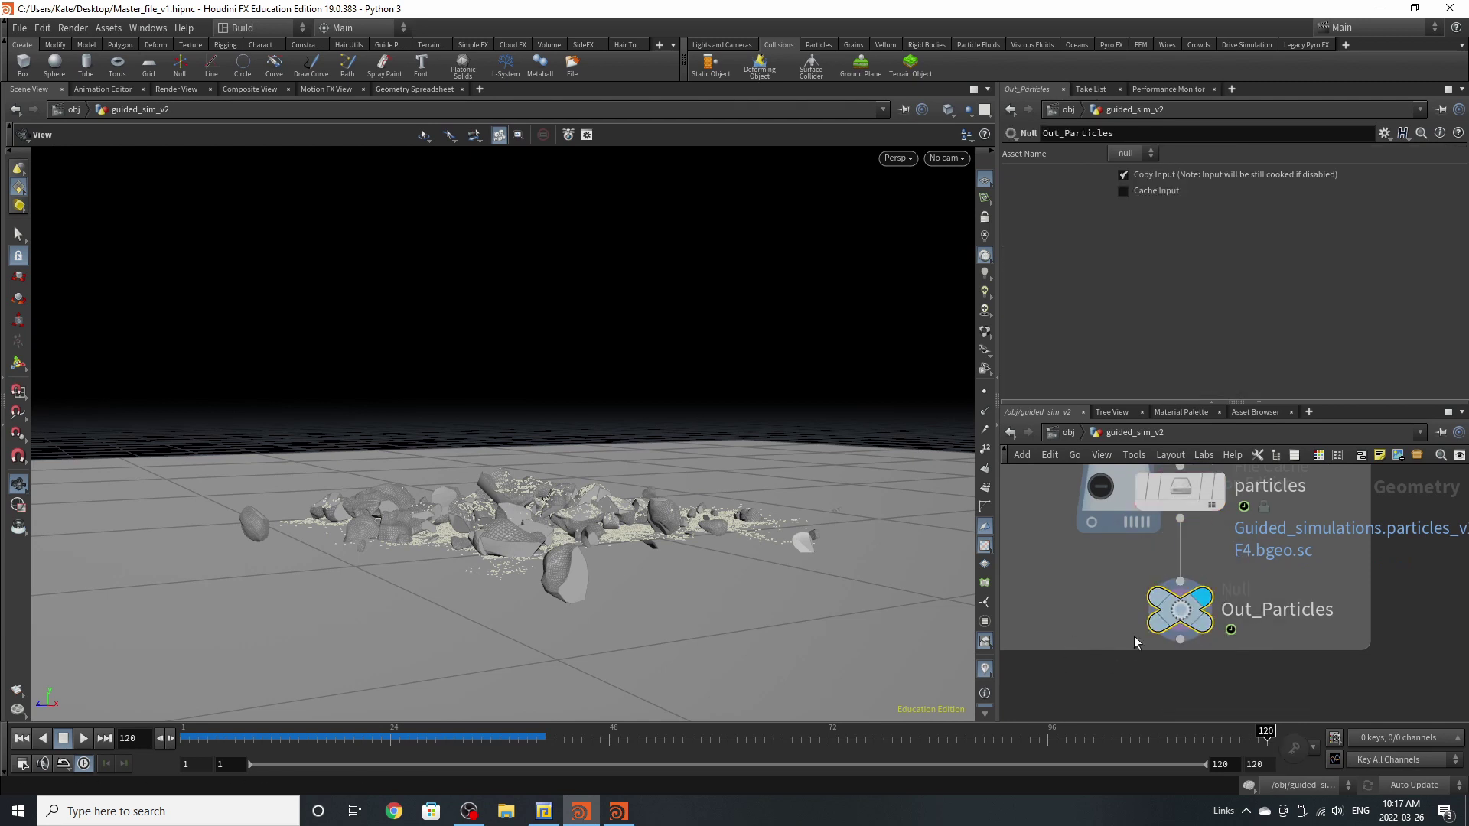
{"action": "key", "text": "c"}
{"action": "left_click", "coordinate": [1433, 635]}
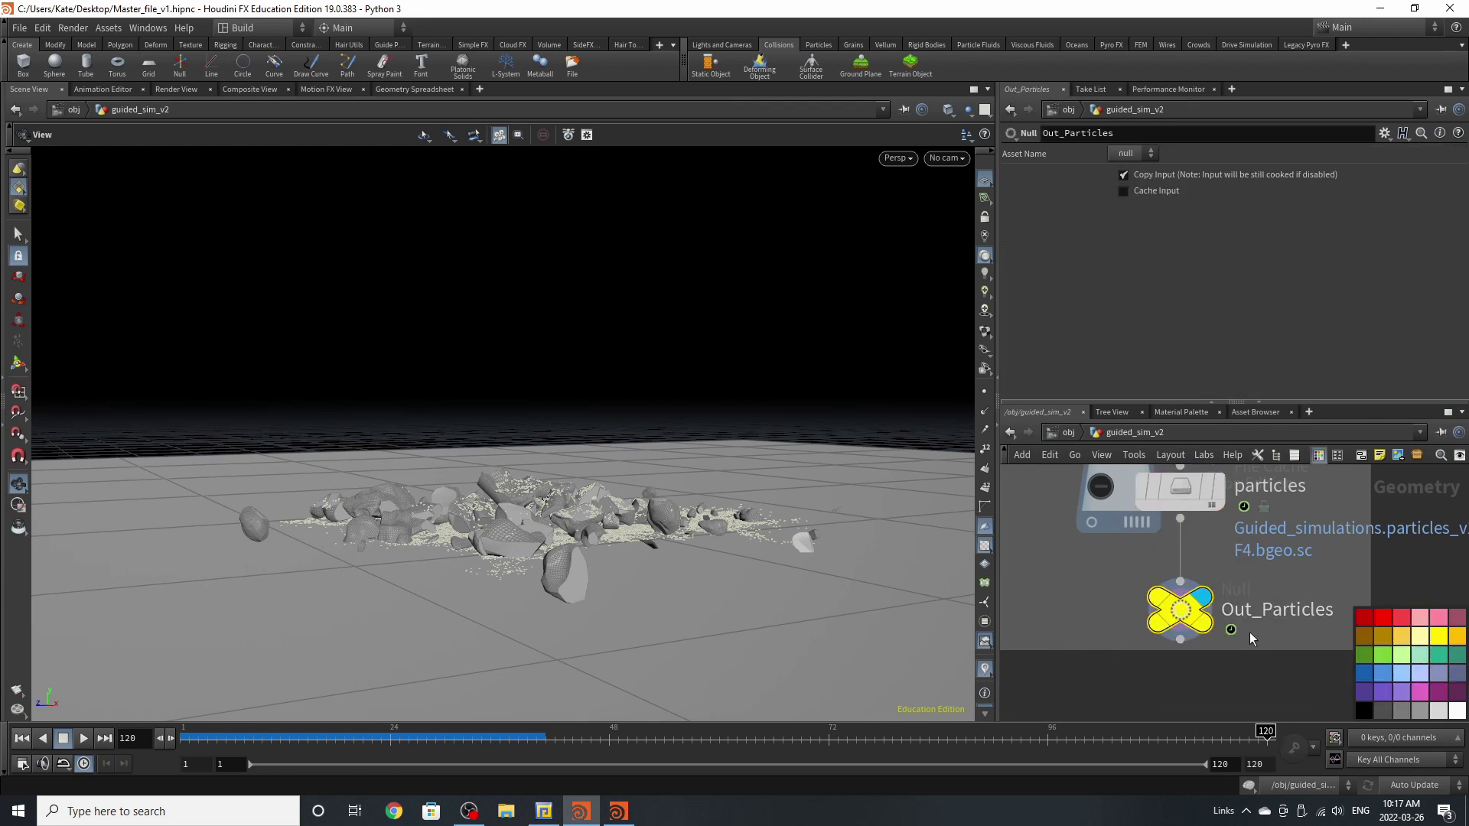
{"action": "key", "text": "c"}
{"action": "scroll", "coordinate": [1231, 654], "scroll_direction": "down", "scroll_amount": 3}
{"action": "scroll", "coordinate": [1081, 688], "scroll_direction": "down", "scroll_amount": 5}
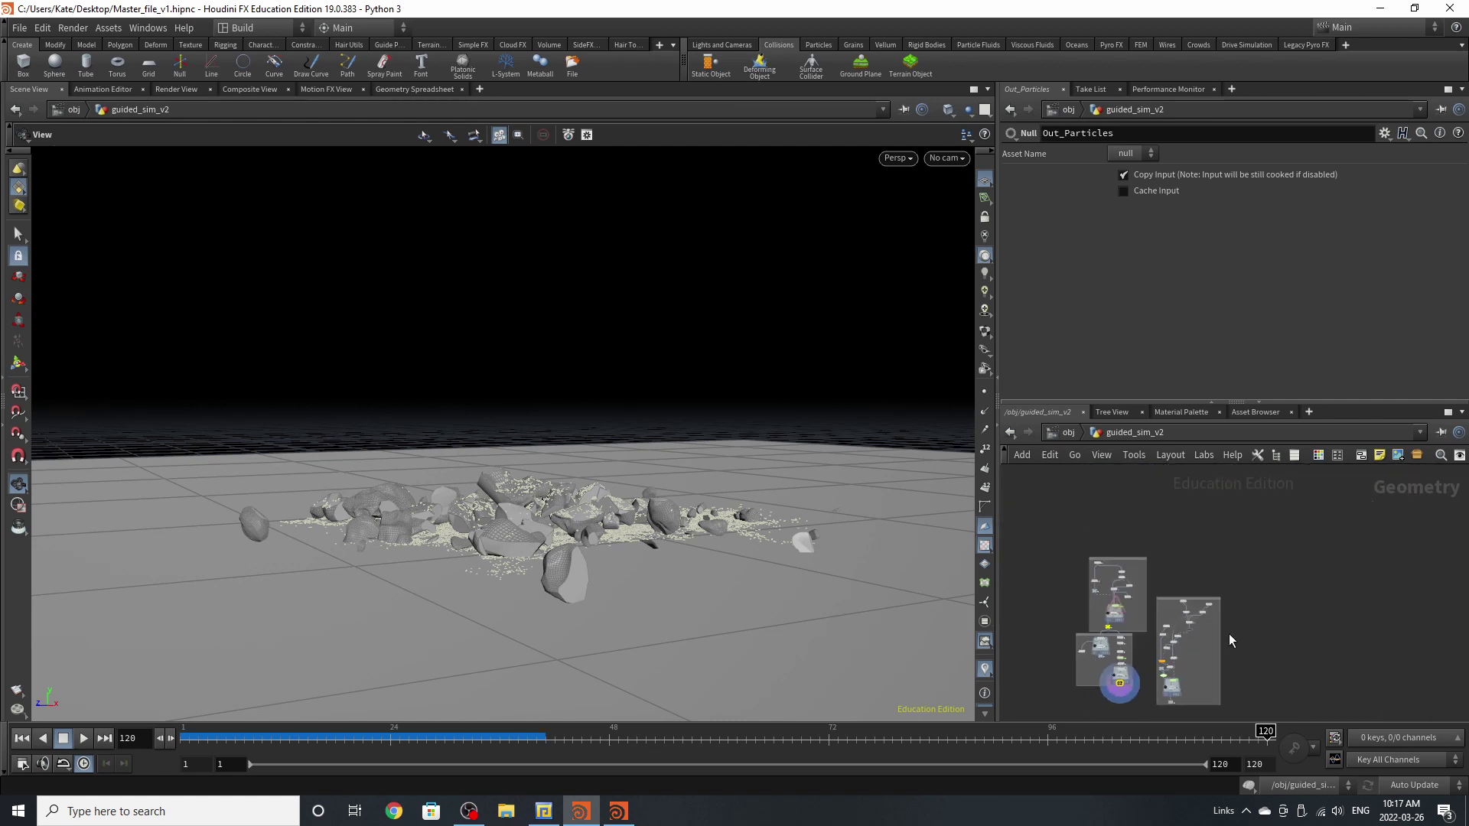
{"action": "scroll", "coordinate": [1232, 631], "scroll_direction": "up", "scroll_amount": 5}
{"action": "scroll", "coordinate": [1191, 530], "scroll_direction": "down", "scroll_amount": 4}
{"action": "scroll", "coordinate": [1139, 673], "scroll_direction": "up", "scroll_amount": 6}
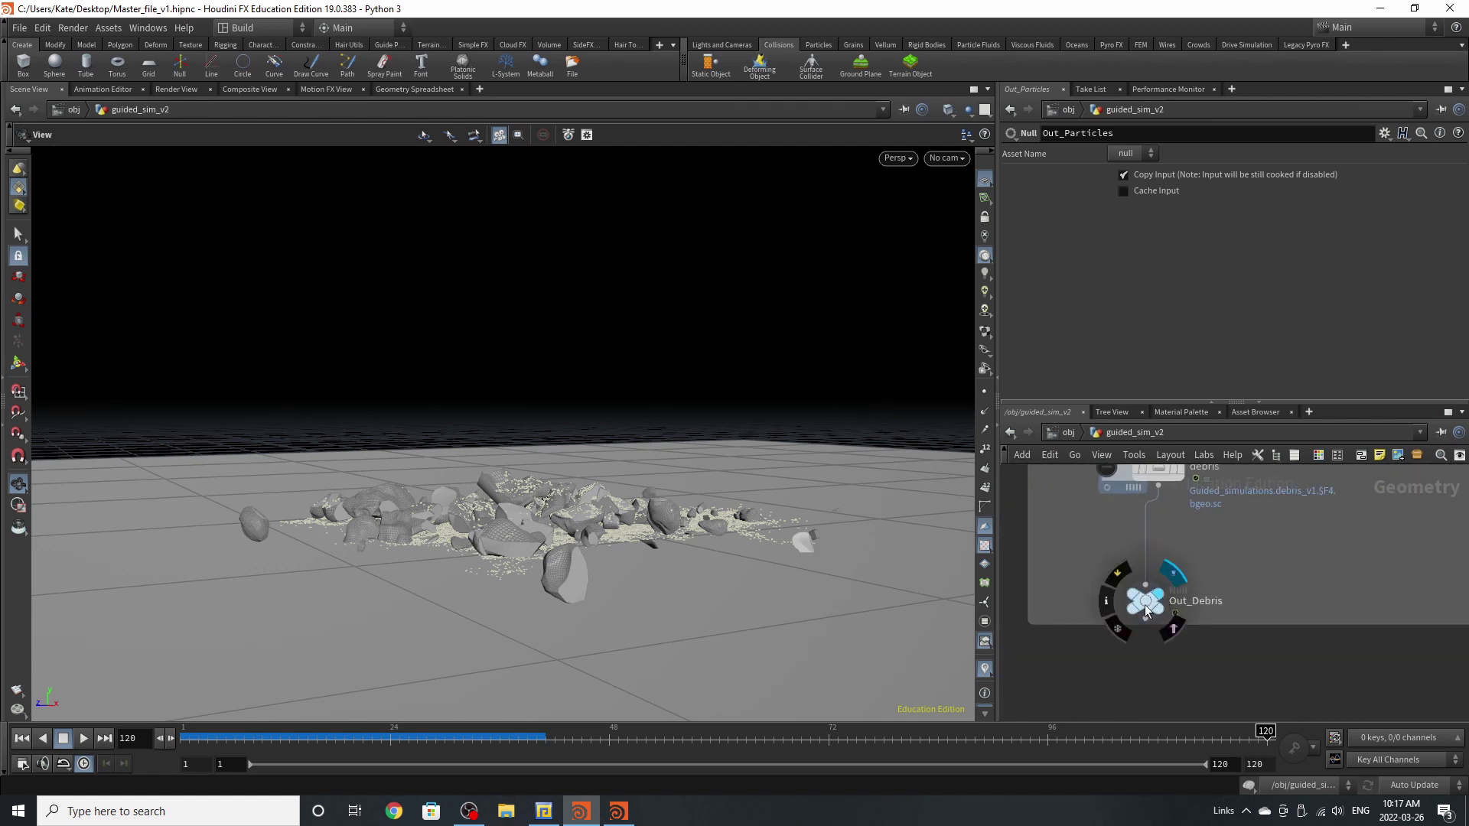
- Display Out_Debris and scrub back through the debris simulation
{"action": "left_click", "coordinate": [1159, 594]}
{"action": "left_click_drag", "start_coordinate": [574, 738], "coordinate": [1464, 766]}
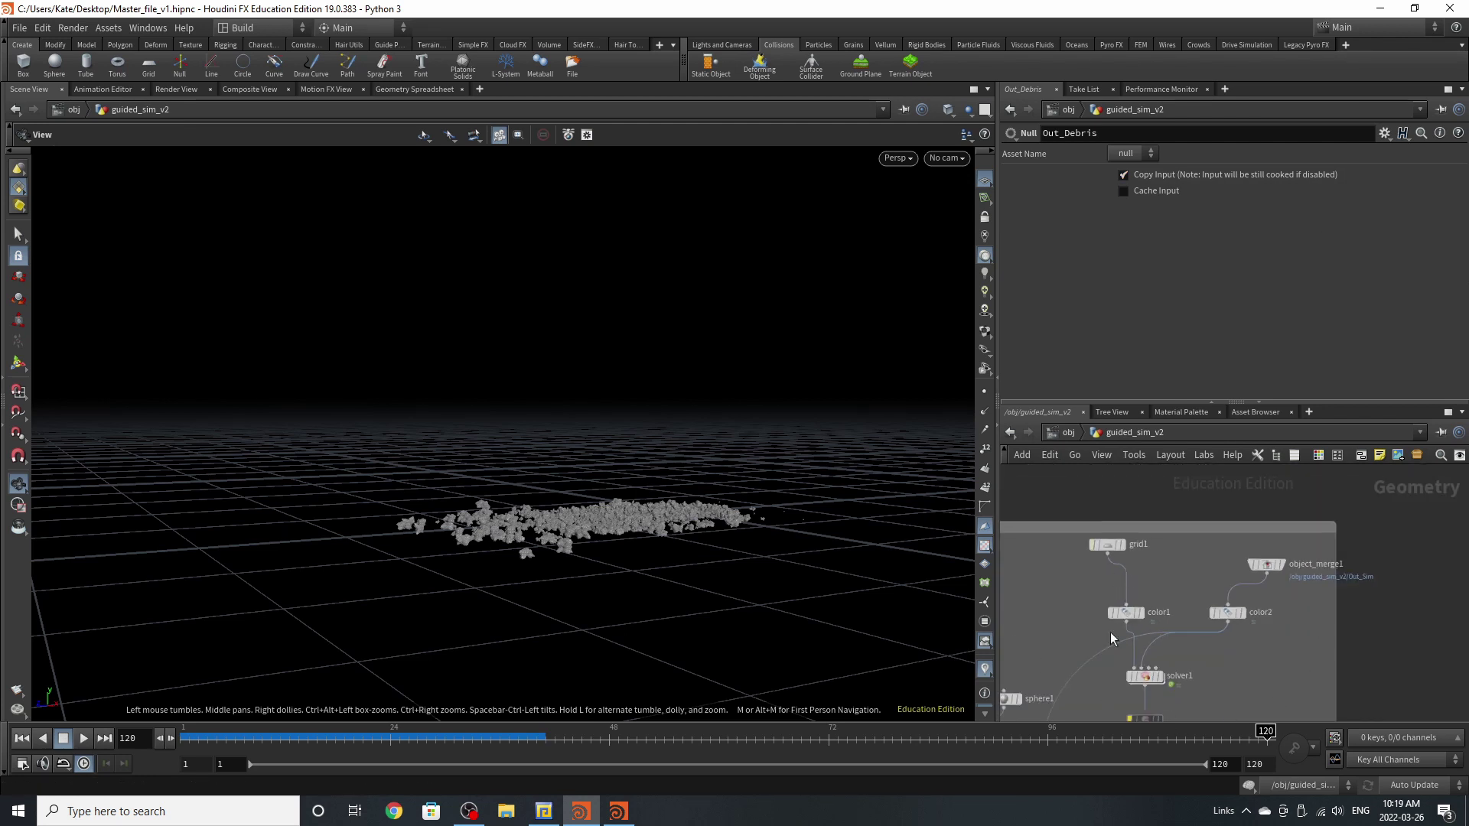
{"action": "scroll", "coordinate": [1134, 564], "scroll_direction": "up", "scroll_amount": 3}
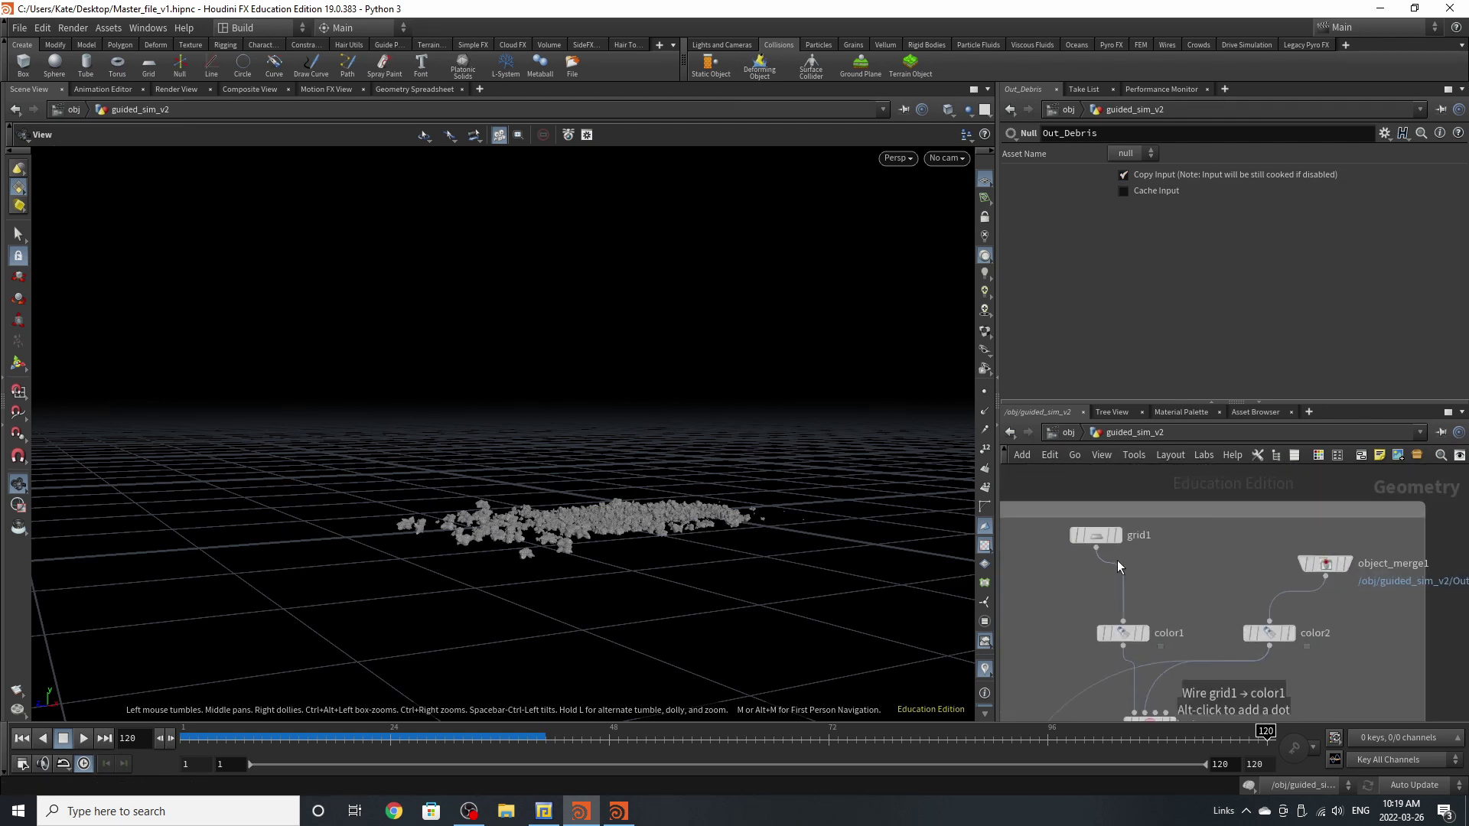
- Display grid1 and orbit to view the whole 10×10 ground grid
{"action": "left_click", "coordinate": [1123, 508]}
{"action": "left_click", "coordinate": [1087, 542]}
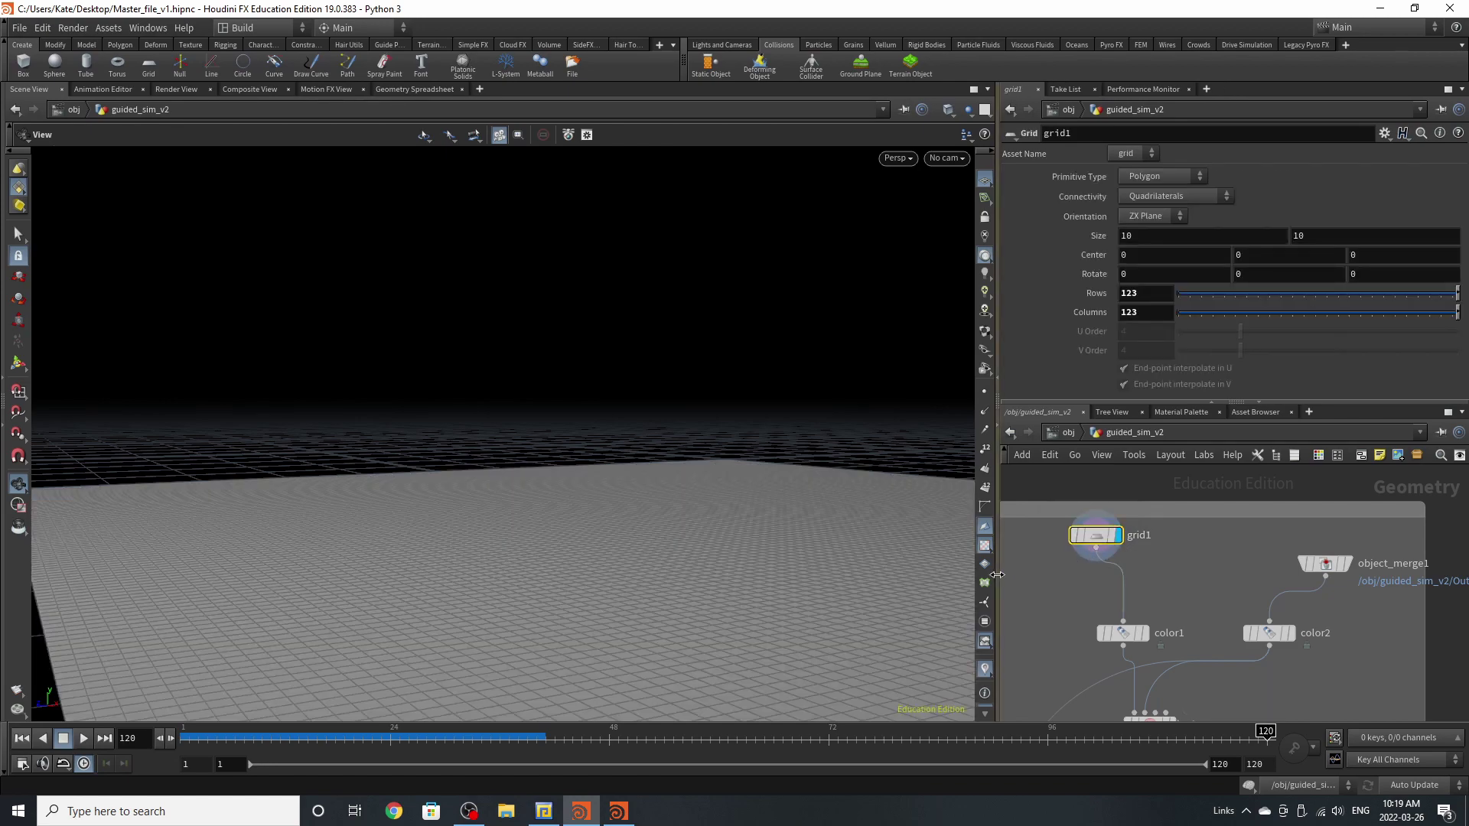
{"action": "left_click_drag", "start_coordinate": [753, 585], "coordinate": [678, 603]}
{"action": "right_click_drag", "start_coordinate": [669, 601], "coordinate": [641, 486]}
{"action": "left_click_drag", "start_coordinate": [751, 508], "coordinate": [685, 571]}
{"action": "middle_click_drag", "start_coordinate": [738, 545], "coordinate": [690, 508]}
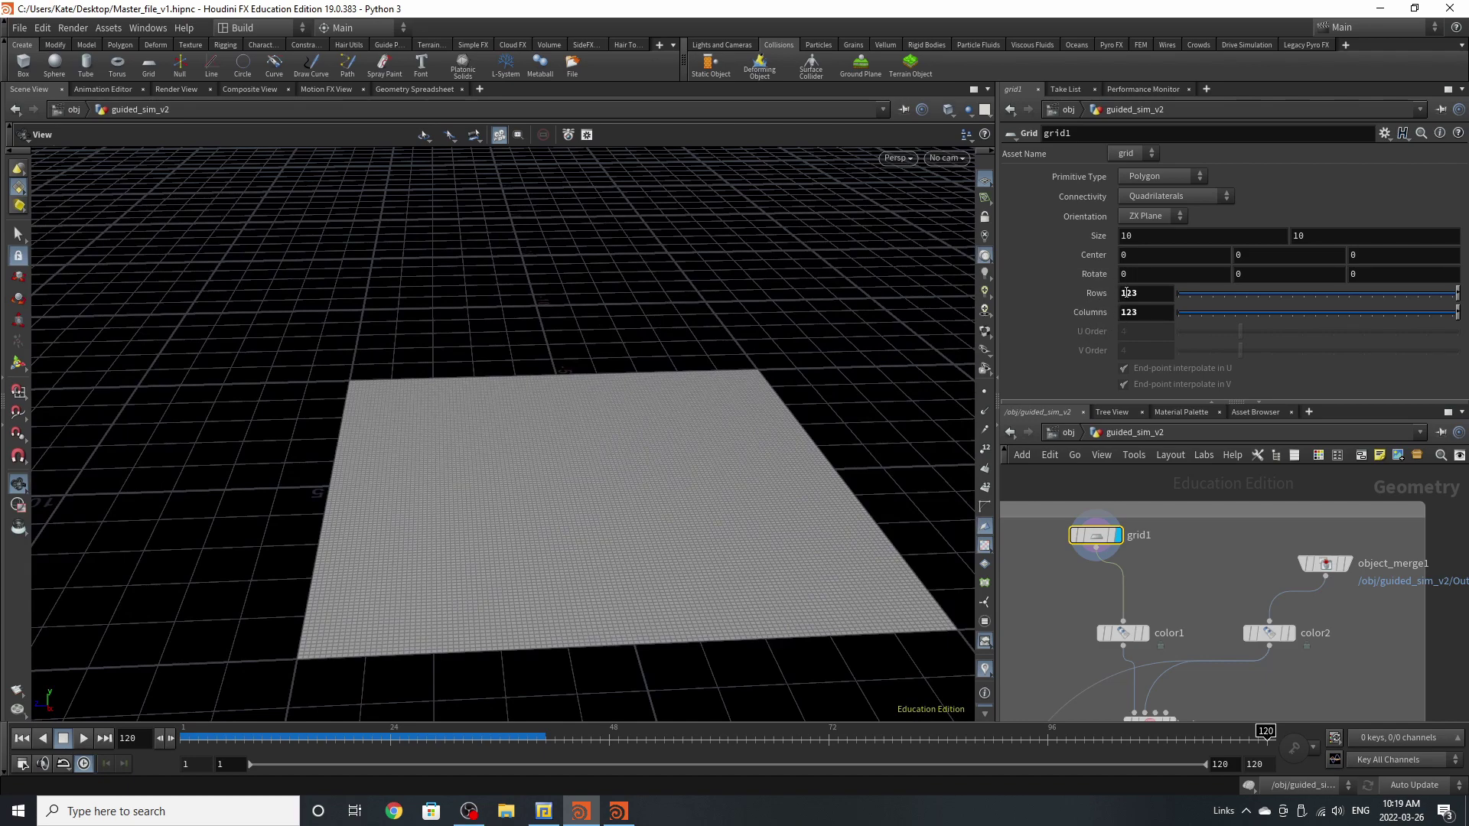
- Display color1 to show the grid coloured constant black (0, 0, 0)
{"action": "scroll", "coordinate": [708, 439], "scroll_direction": "up", "scroll_amount": 3}
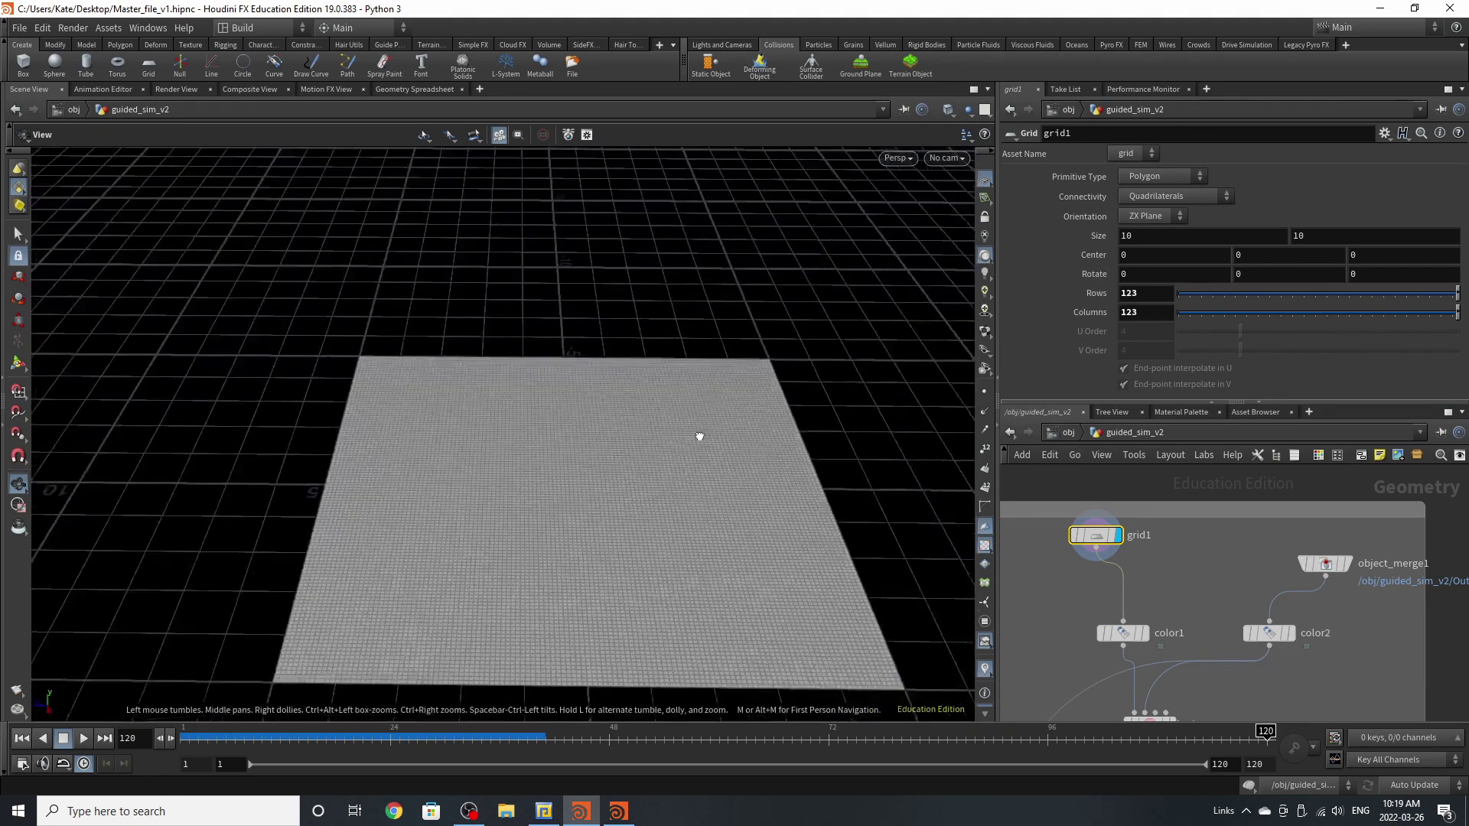
{"action": "scroll", "coordinate": [1147, 641], "scroll_direction": "up", "scroll_amount": 2}
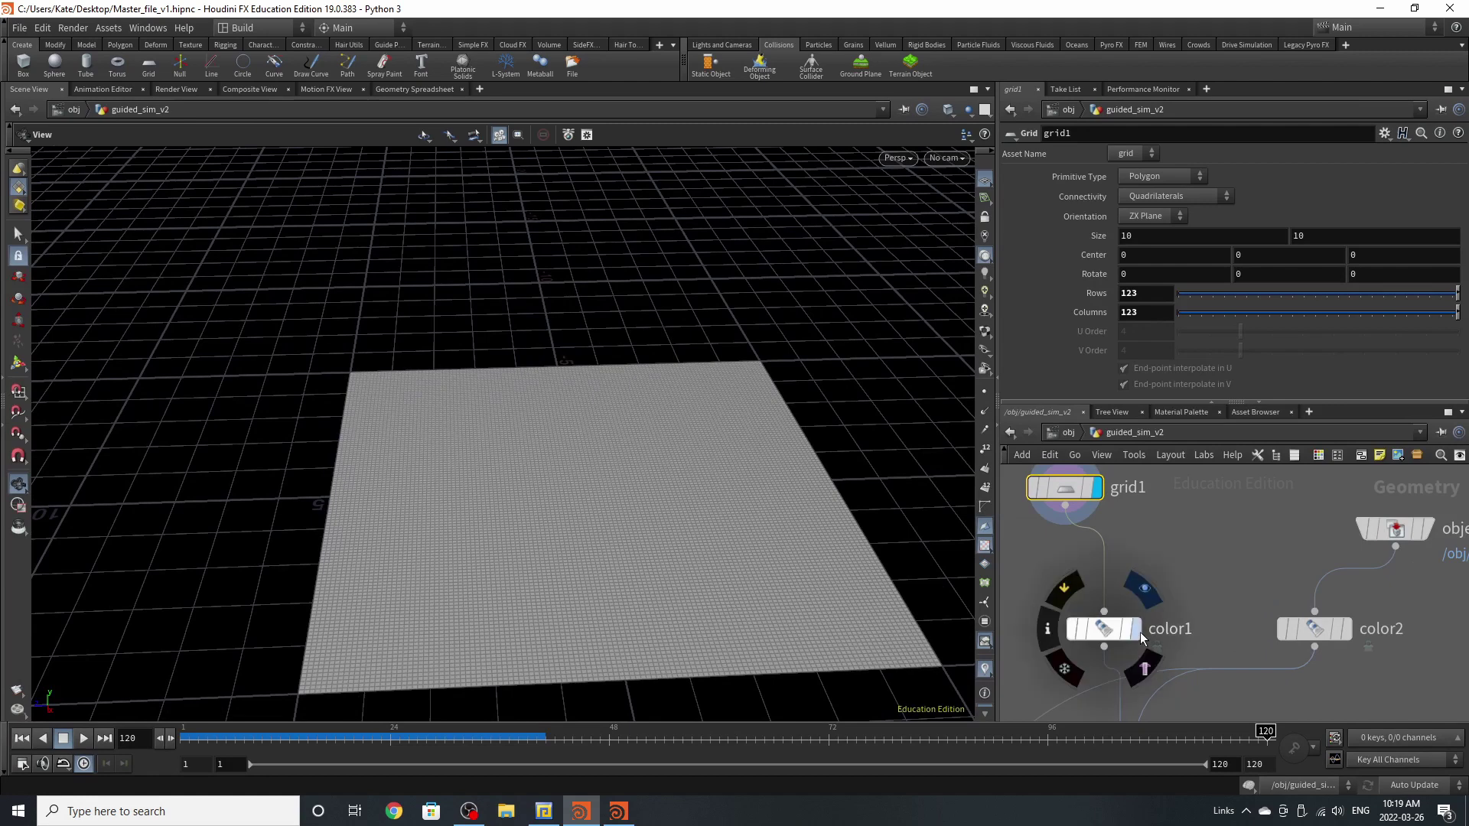
{"action": "left_click", "coordinate": [1096, 631]}
{"action": "scroll", "coordinate": [1036, 534], "scroll_direction": "down", "scroll_amount": 2}
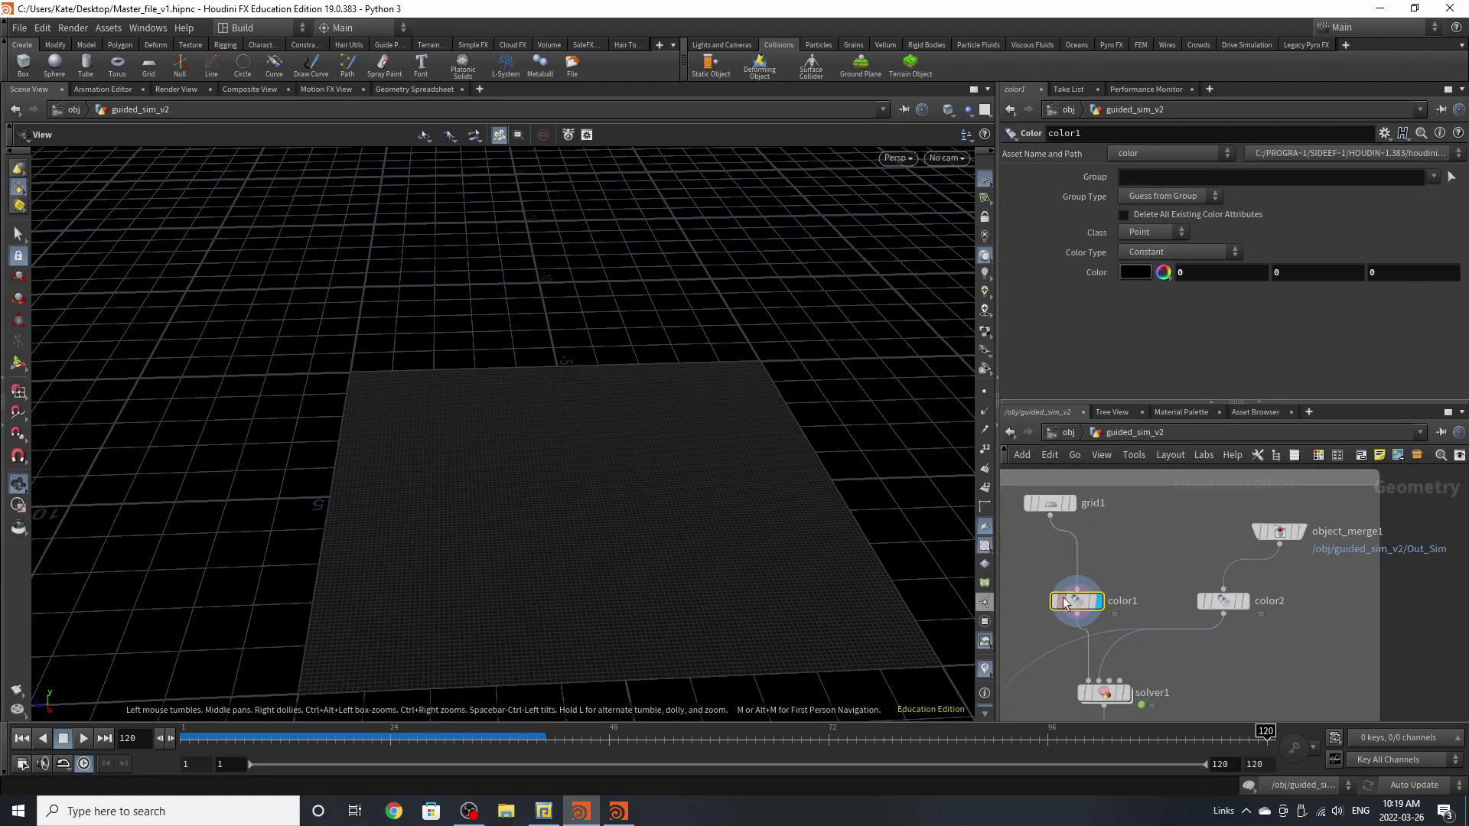
- Inspect object_merge1, jump to its referenced Out_Sim node, and scrub the debris simulation
{"action": "left_click", "coordinate": [1299, 532]}
{"action": "left_click", "coordinate": [1283, 534]}
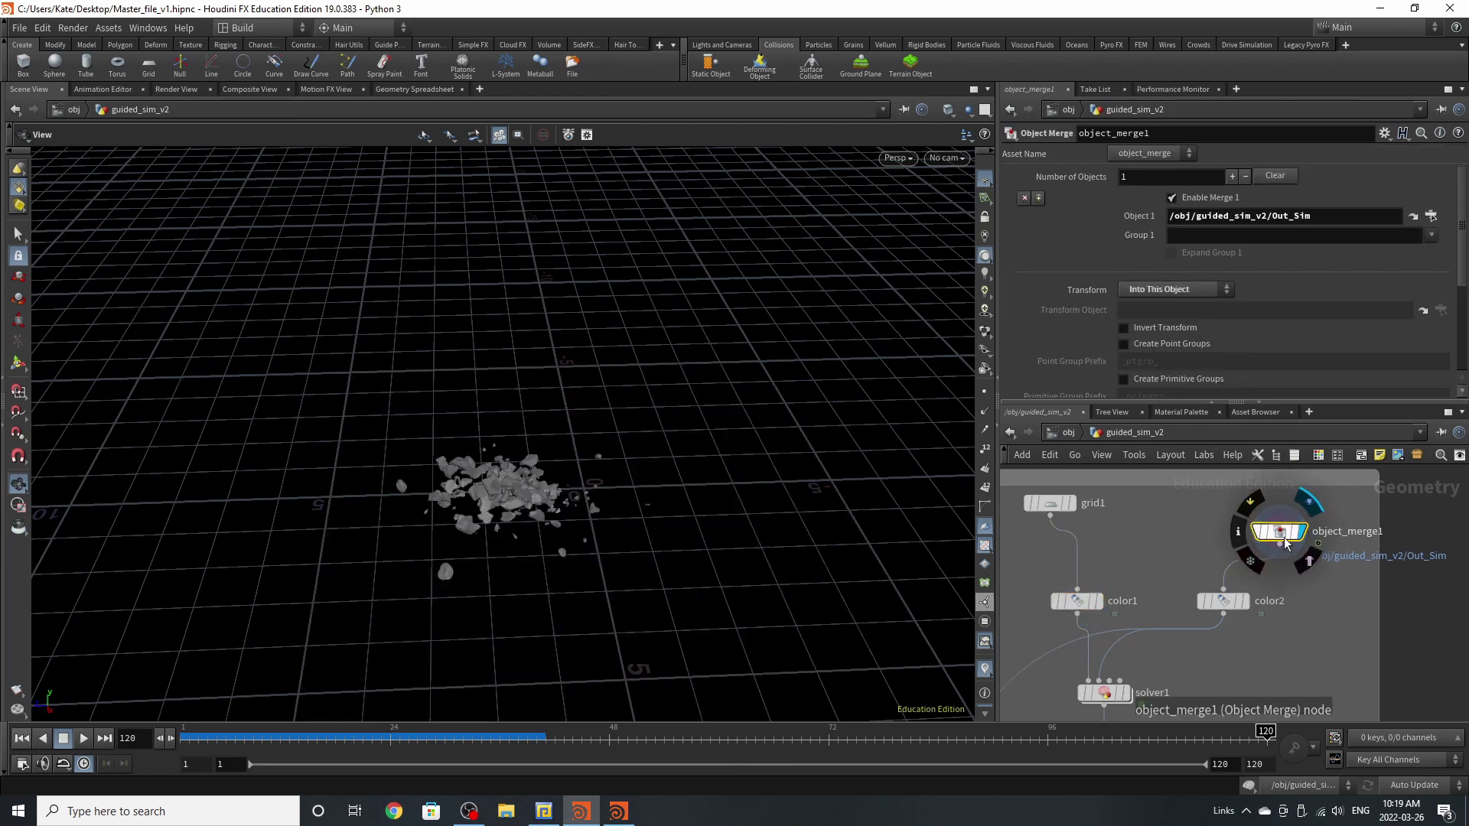
{"action": "left_click", "coordinate": [1413, 219]}
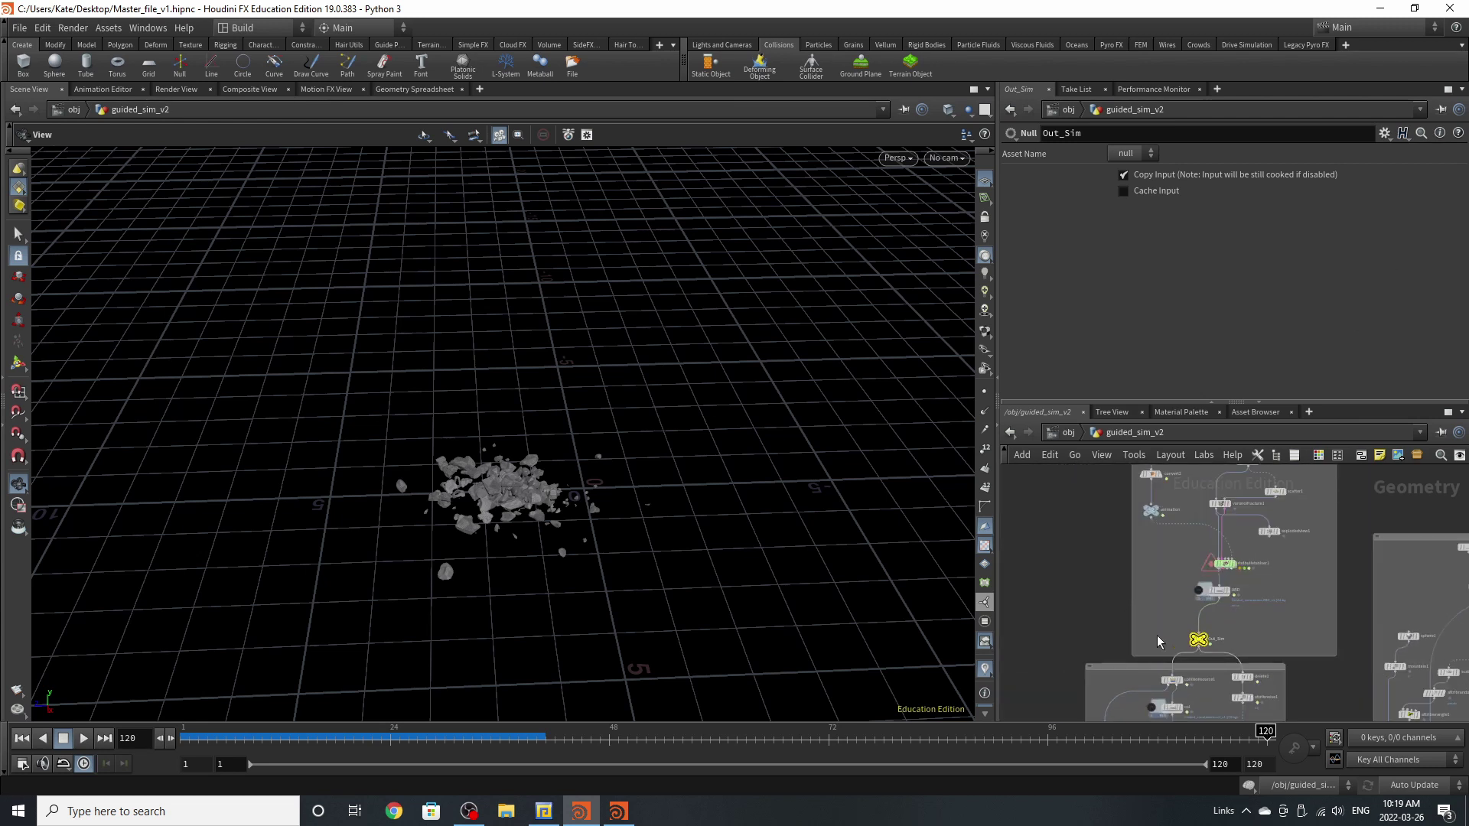
{"action": "scroll", "coordinate": [1202, 624], "scroll_direction": "down", "scroll_amount": 3}
{"action": "scroll", "coordinate": [1444, 549], "scroll_direction": "up", "scroll_amount": 4}
{"action": "scroll", "coordinate": [1234, 632], "scroll_direction": "up", "scroll_amount": 4}
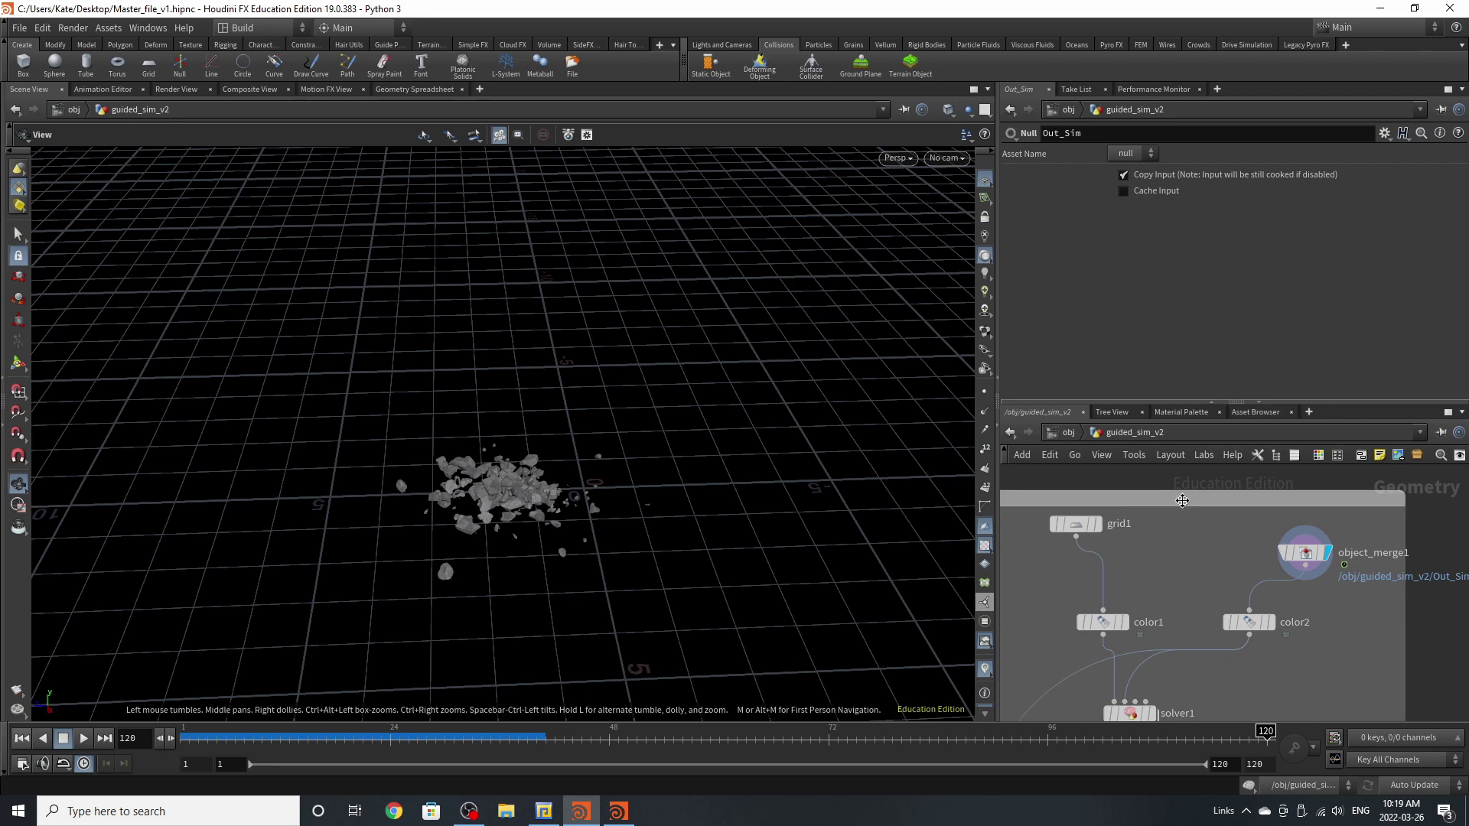
{"action": "scroll", "coordinate": [1228, 516], "scroll_direction": "up", "scroll_amount": 3}
{"action": "mouse_move", "coordinate": [491, 734]}
{"action": "left_mouse_down"}
{"action": "mouse_move", "coordinate": [765, 736]}
{"action": "mouse_move", "coordinate": [471, 735]}
{"action": "left_mouse_up"}
{"action": "left_click_drag", "start_coordinate": [377, 762], "coordinate": [37, 812]}
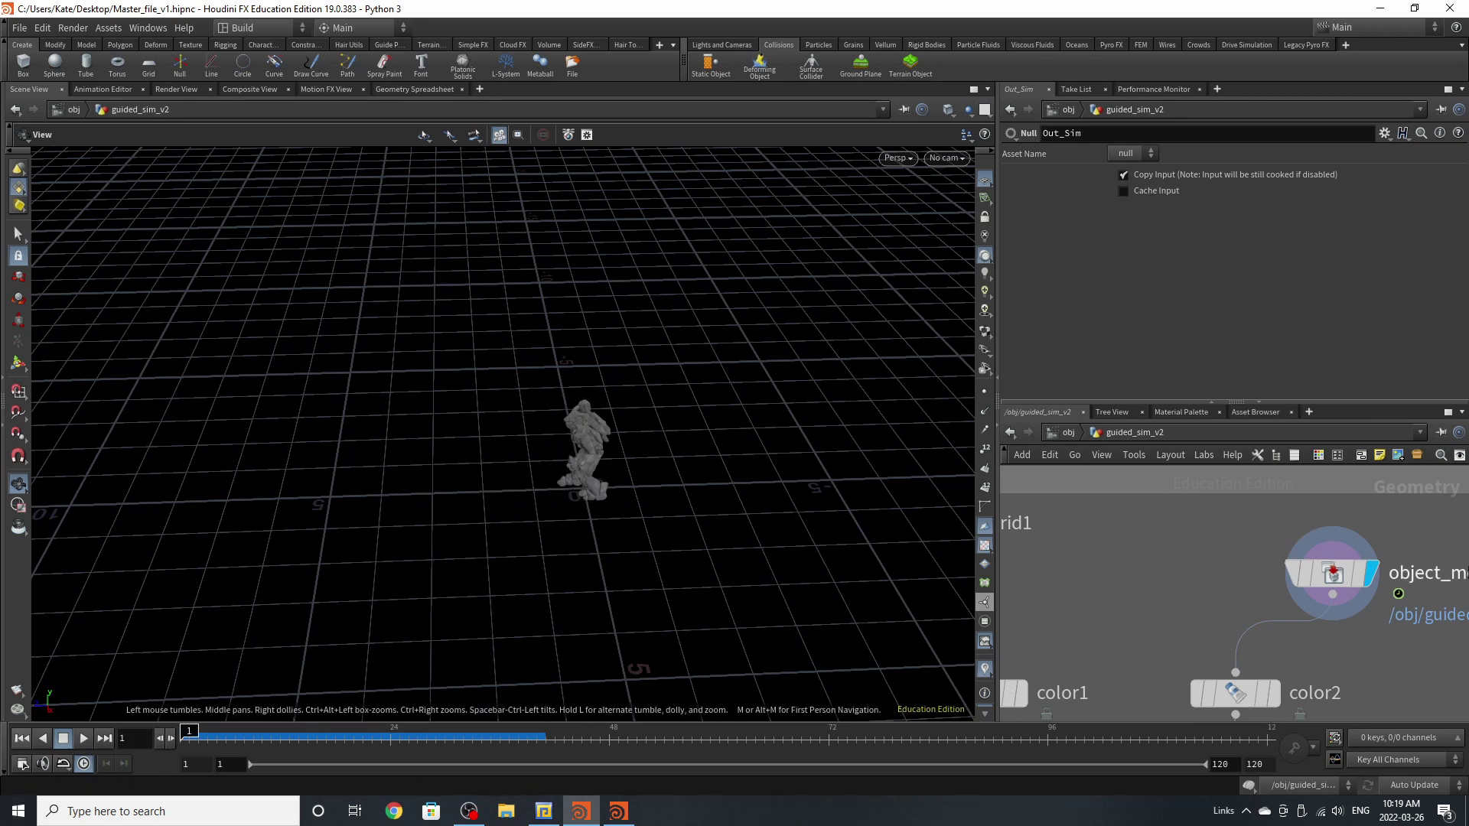
{"action": "scroll", "coordinate": [1334, 544], "scroll_direction": "down", "scroll_amount": 3}
{"action": "scroll", "coordinate": [1279, 650], "scroll_direction": "up", "scroll_amount": 3}
- Display color2 to show the Crag in constant red (1, 0, 0) and zoom in
{"action": "left_click", "coordinate": [1331, 583]}
{"action": "left_click", "coordinate": [1293, 580]}
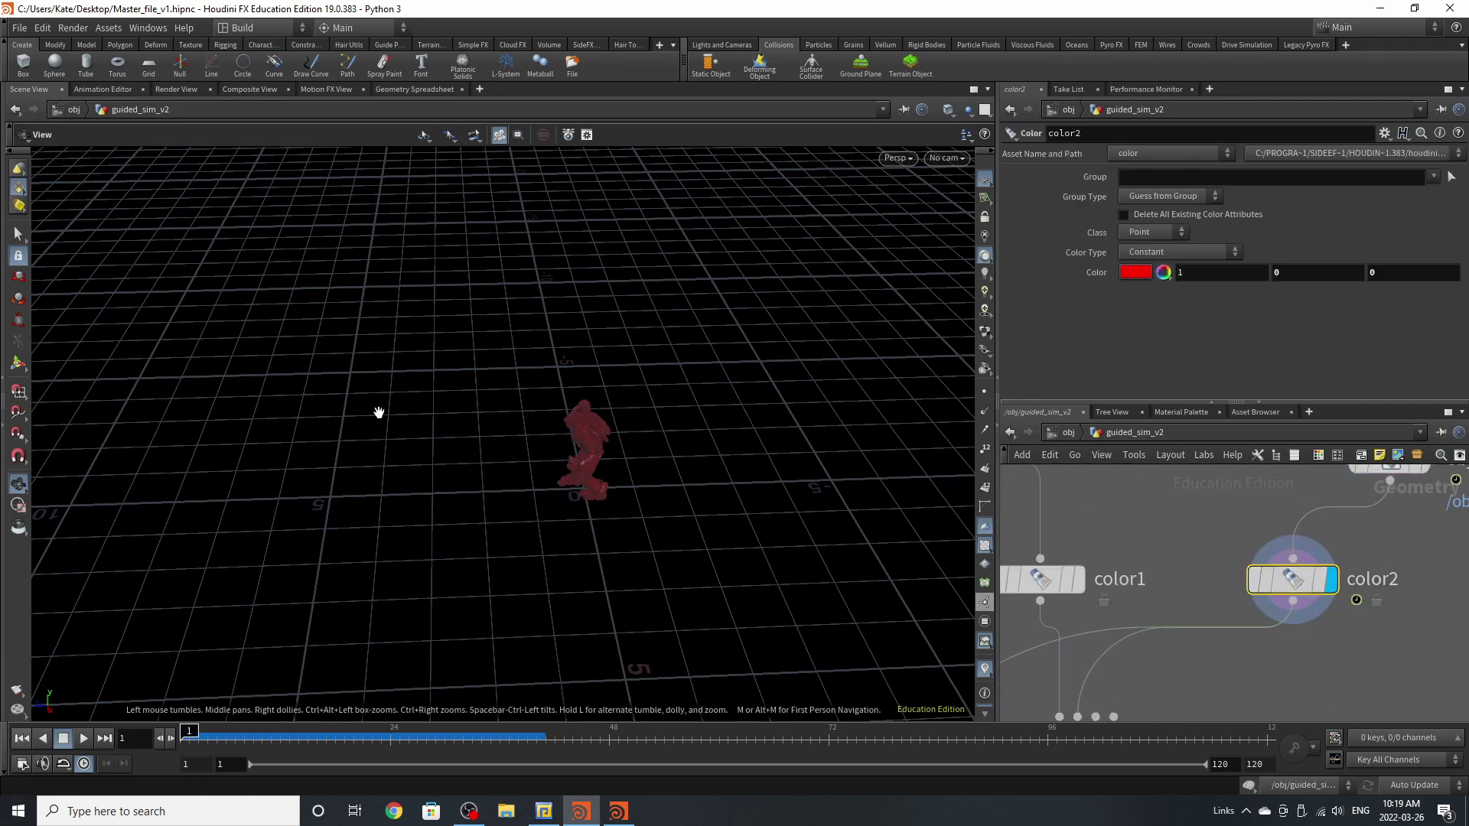
{"action": "left_click_drag", "start_coordinate": [393, 413], "coordinate": [461, 378]}
{"action": "middle_click_drag", "start_coordinate": [687, 291], "coordinate": [589, 352]}
{"action": "right_click_drag", "start_coordinate": [658, 344], "coordinate": [800, 262]}
{"action": "middle_click_drag", "start_coordinate": [600, 375], "coordinate": [775, 376]}
{"action": "right_click_drag", "start_coordinate": [583, 481], "coordinate": [654, 436]}
{"action": "scroll", "coordinate": [1131, 529], "scroll_direction": "down", "scroll_amount": 4}
{"action": "scroll", "coordinate": [1088, 620], "scroll_direction": "up", "scroll_amount": 4}
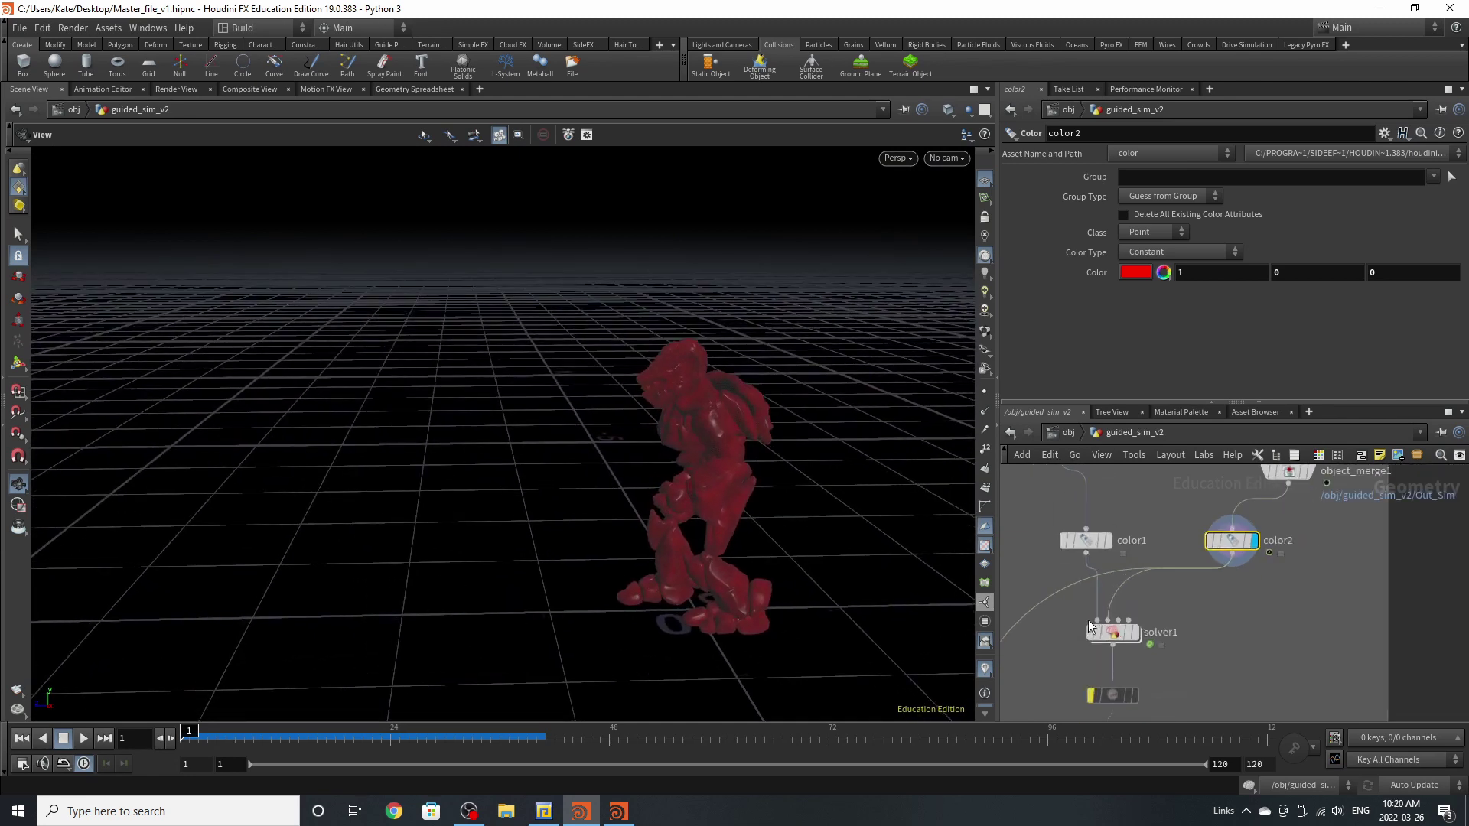
- Display and play solver1, then dive inside and tidy the Prev_Frame and Input_2 nodes
{"action": "left_click", "coordinate": [1170, 641]}
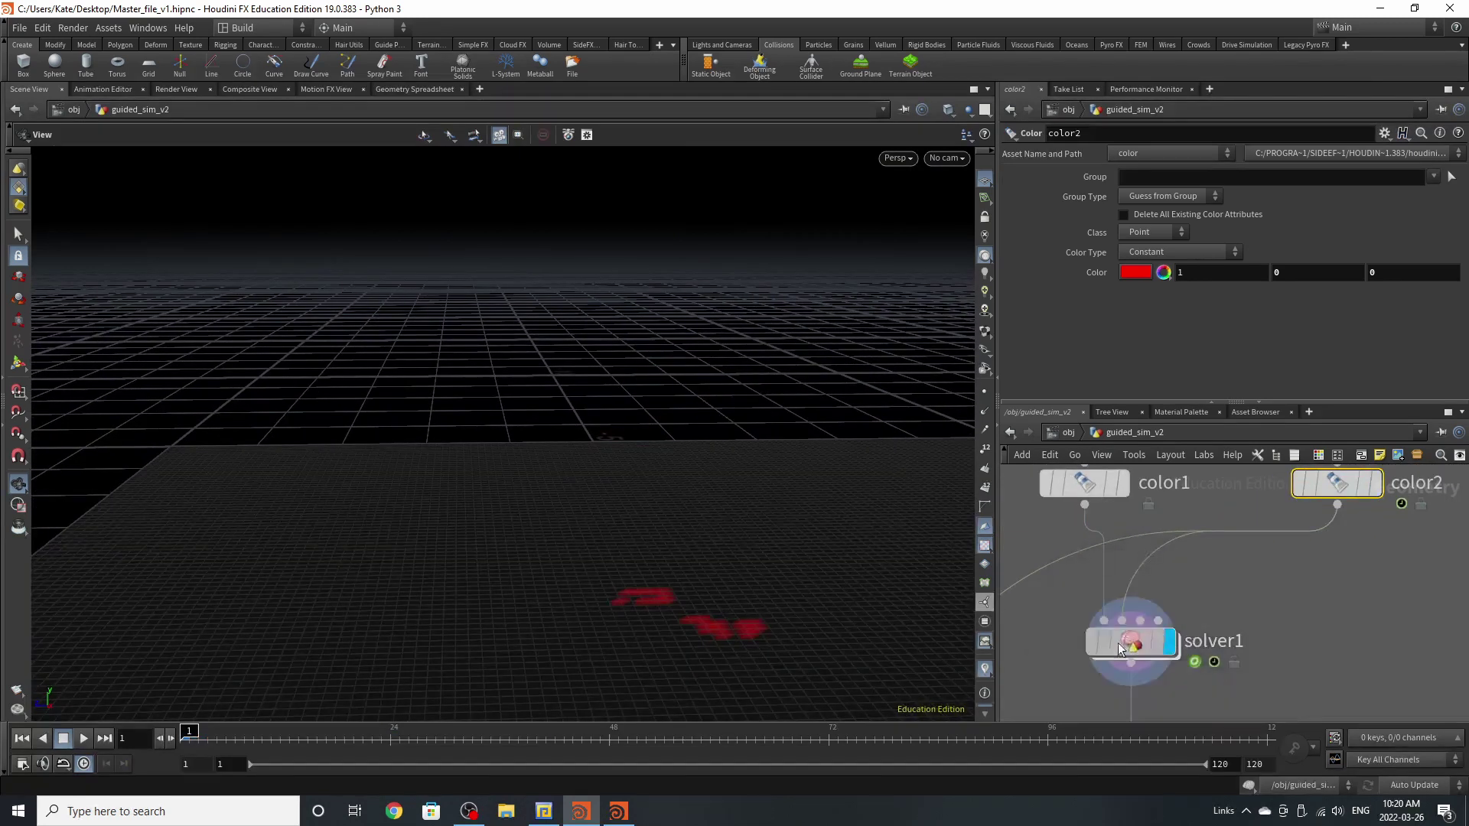
{"action": "left_click", "coordinate": [1130, 641]}
{"action": "left_click", "coordinate": [489, 731]}
{"action": "mouse_move", "coordinate": [507, 737]}
{"action": "left_mouse_down"}
{"action": "mouse_move", "coordinate": [304, 751]}
{"action": "mouse_move", "coordinate": [237, 737]}
{"action": "mouse_move", "coordinate": [481, 736]}
{"action": "left_mouse_up"}
{"action": "middle_click_drag", "start_coordinate": [1260, 657], "coordinate": [1305, 626]}
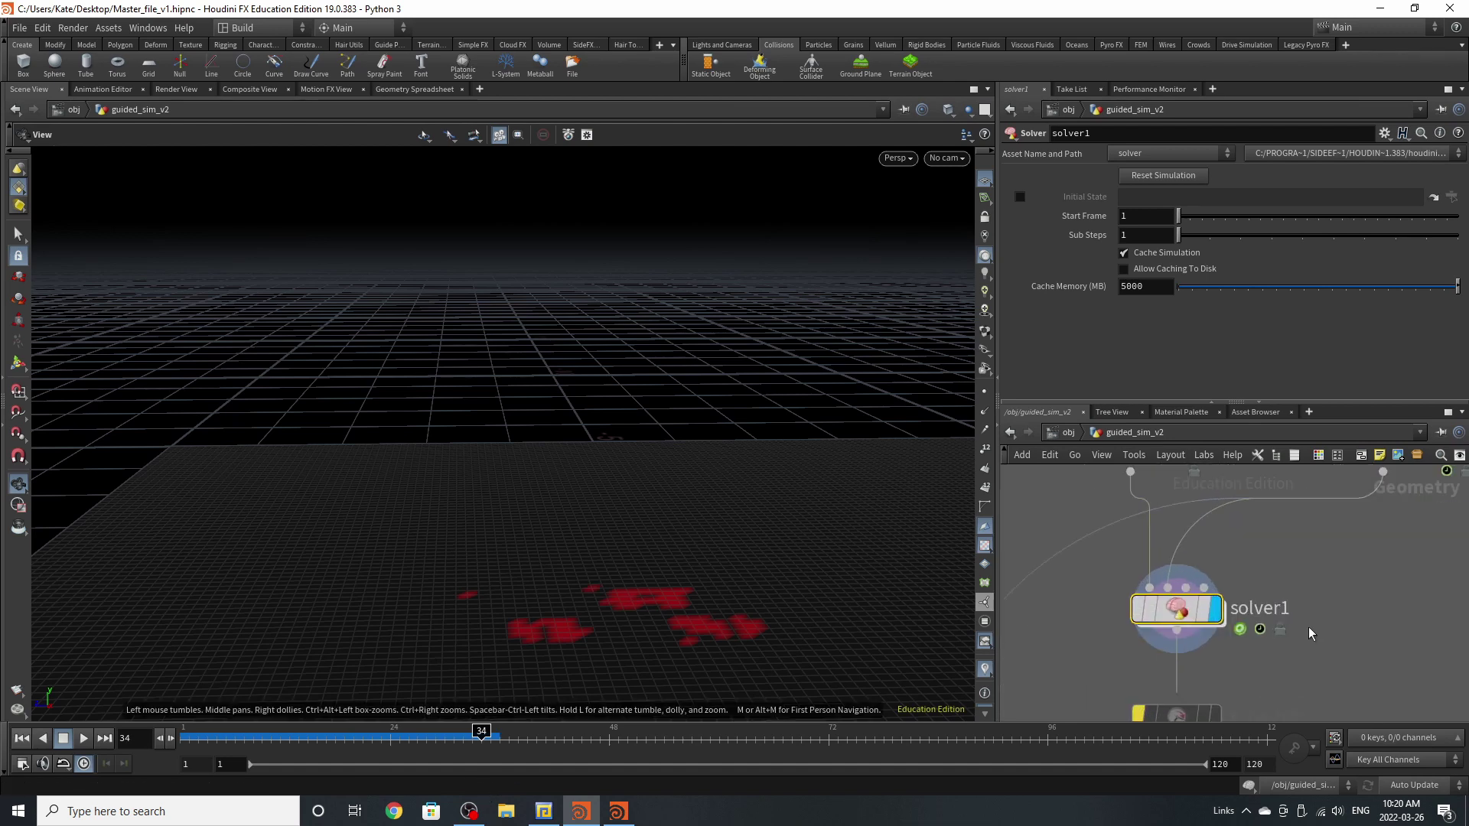
{"action": "double_click", "coordinate": [1184, 617]}
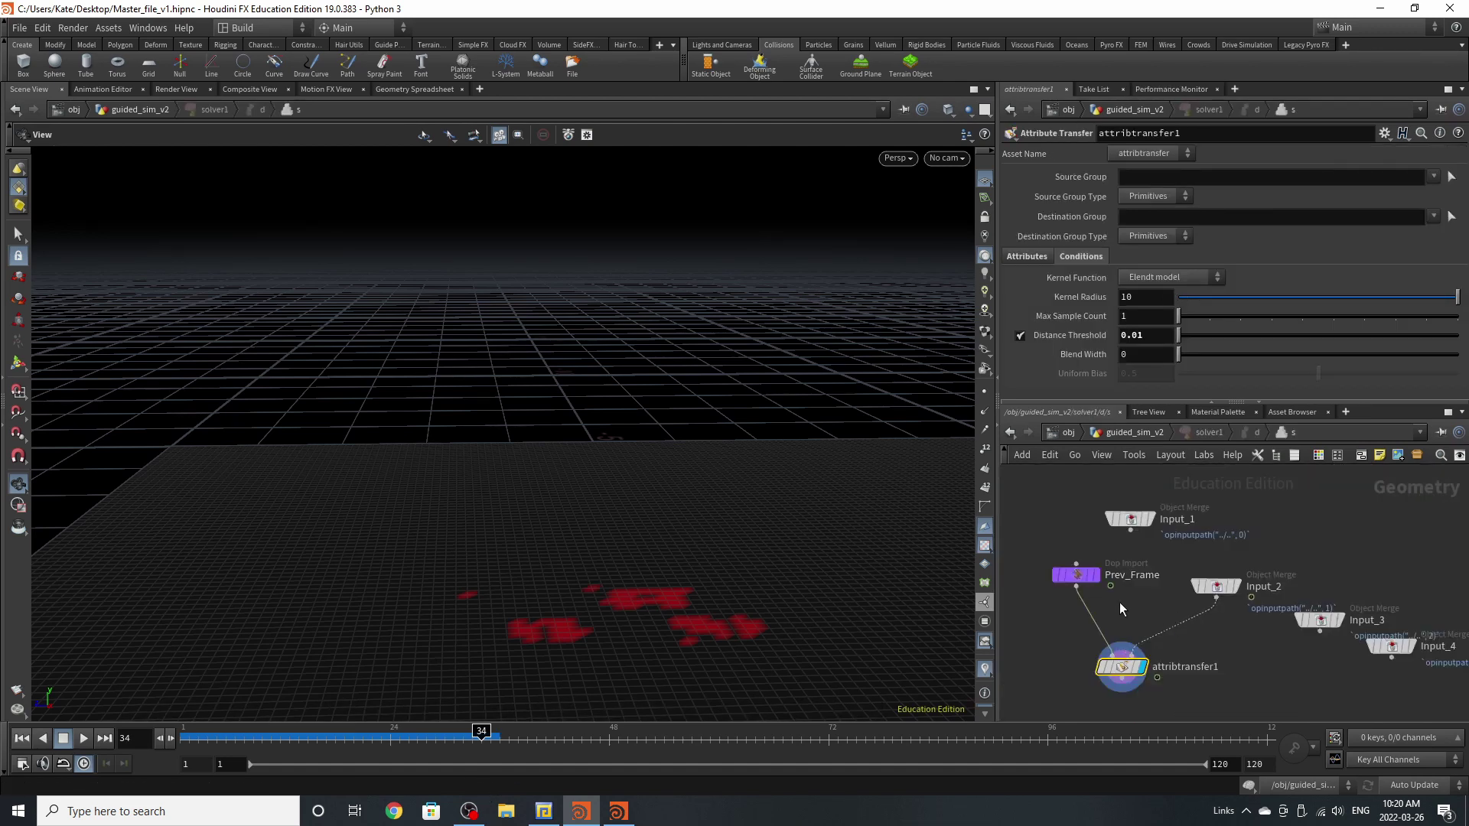
{"action": "left_click_drag", "start_coordinate": [1081, 575], "coordinate": [1089, 573]}
{"action": "left_click_drag", "start_coordinate": [1220, 585], "coordinate": [1219, 576]}
{"action": "scroll", "coordinate": [1128, 654], "scroll_direction": "up", "scroll_amount": 4}
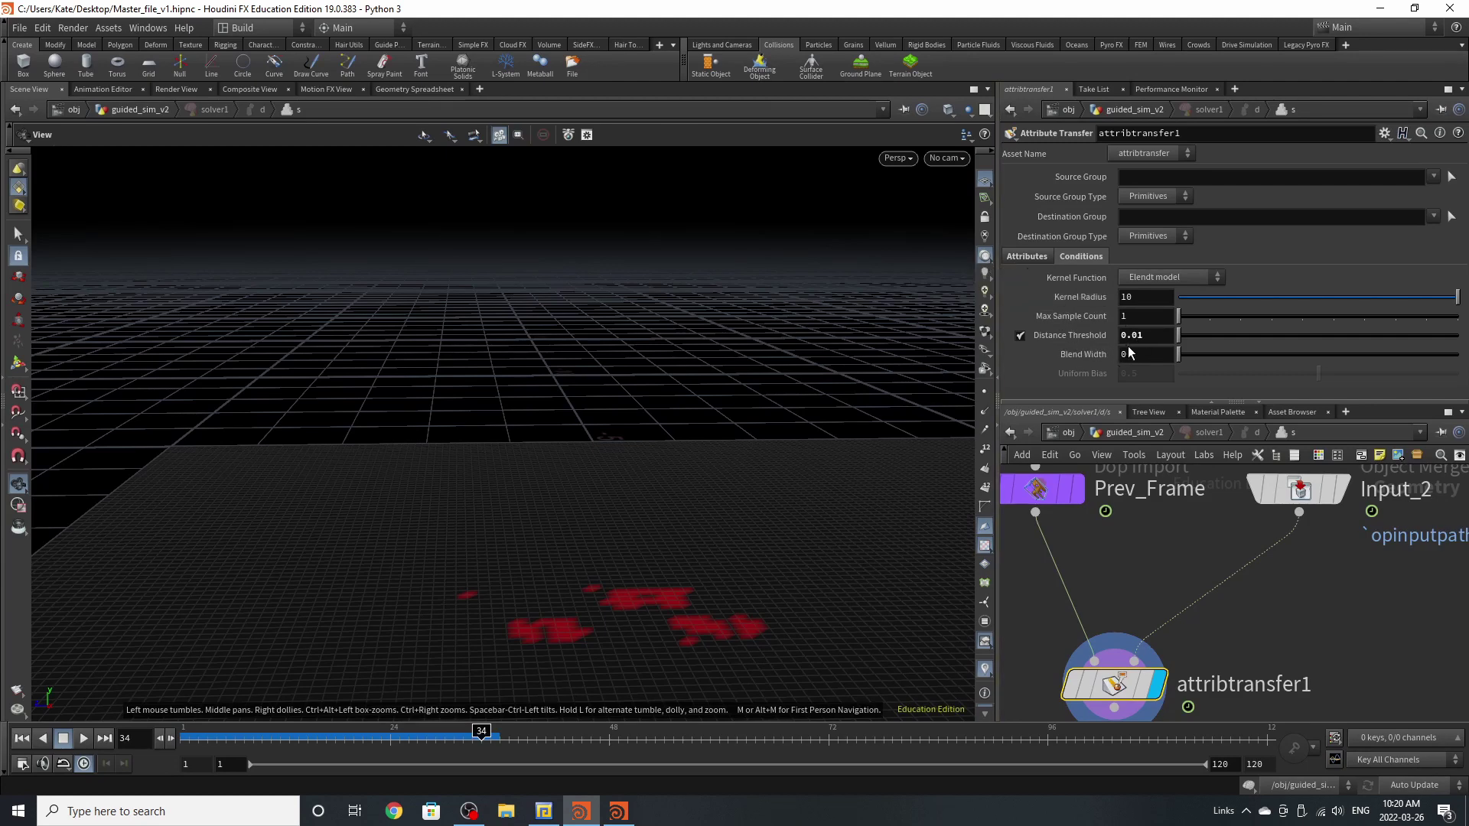
- Set attribtransfer1 to transfer point Cd, then rewind to frame 1 and return up
{"action": "left_click", "coordinate": [1047, 256]}
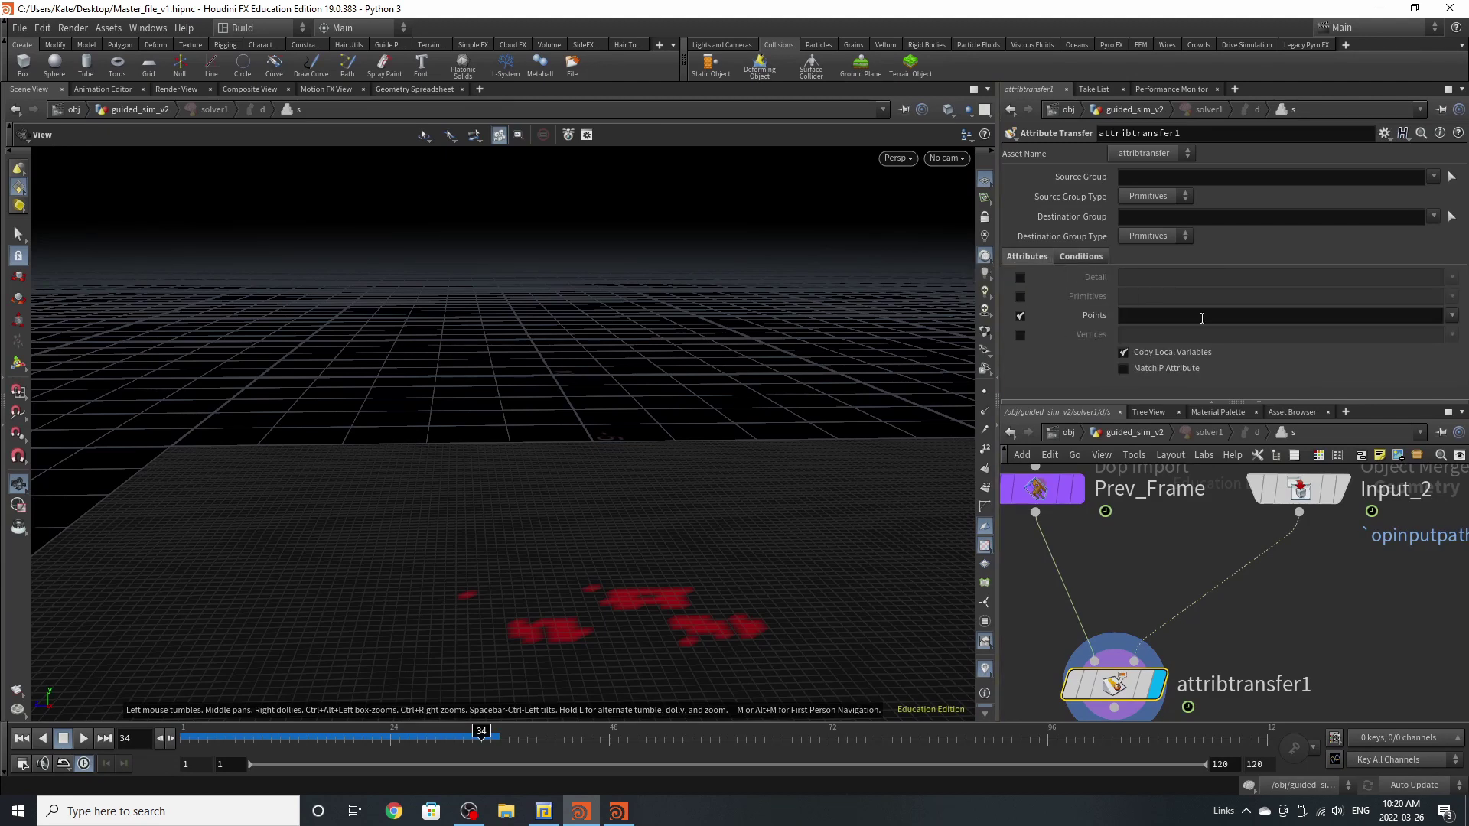
{"action": "left_click", "coordinate": [1451, 316]}
{"action": "left_click", "coordinate": [1419, 329]}
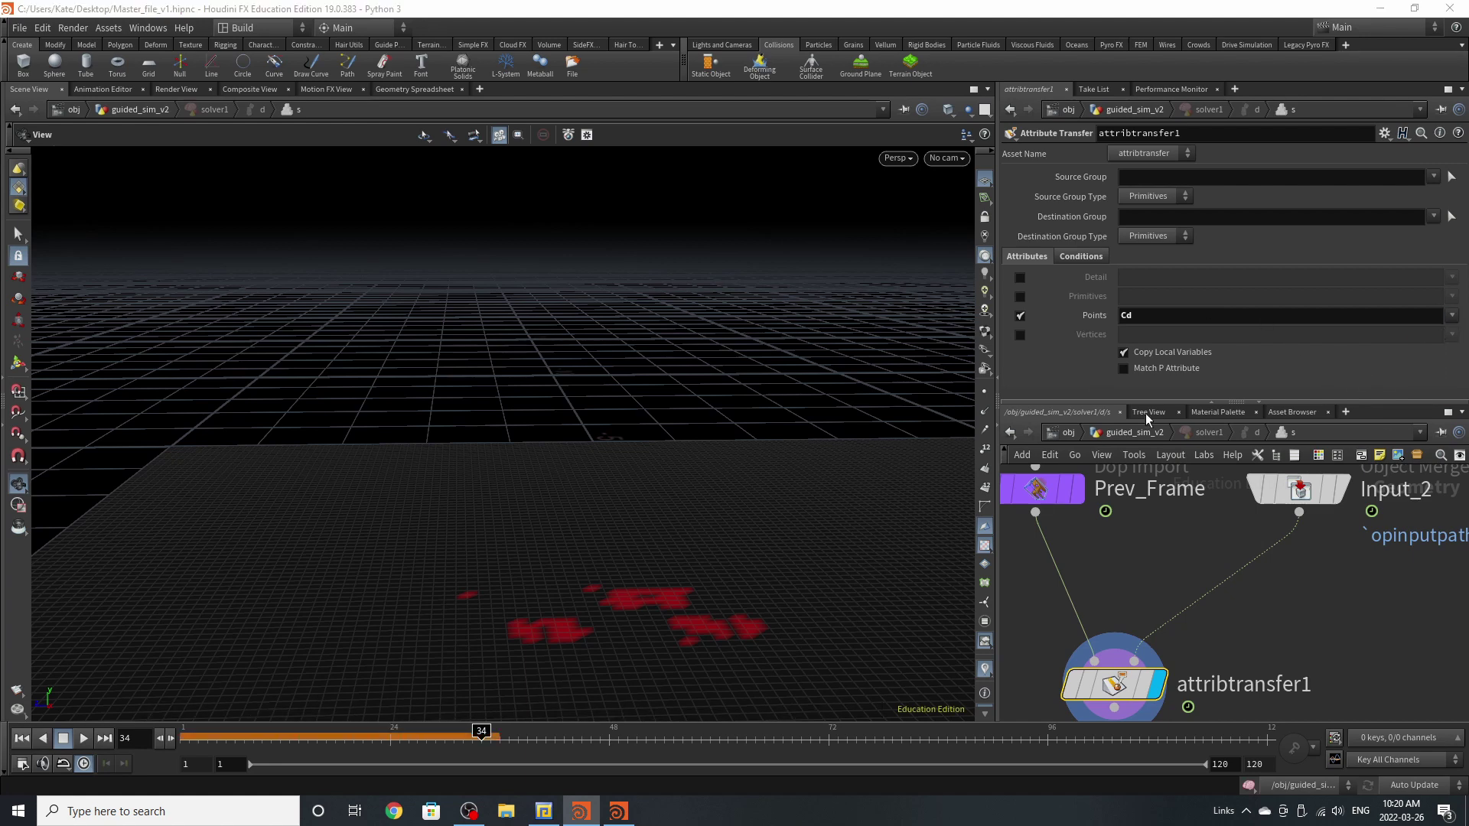
{"action": "left_click", "coordinate": [22, 739]}
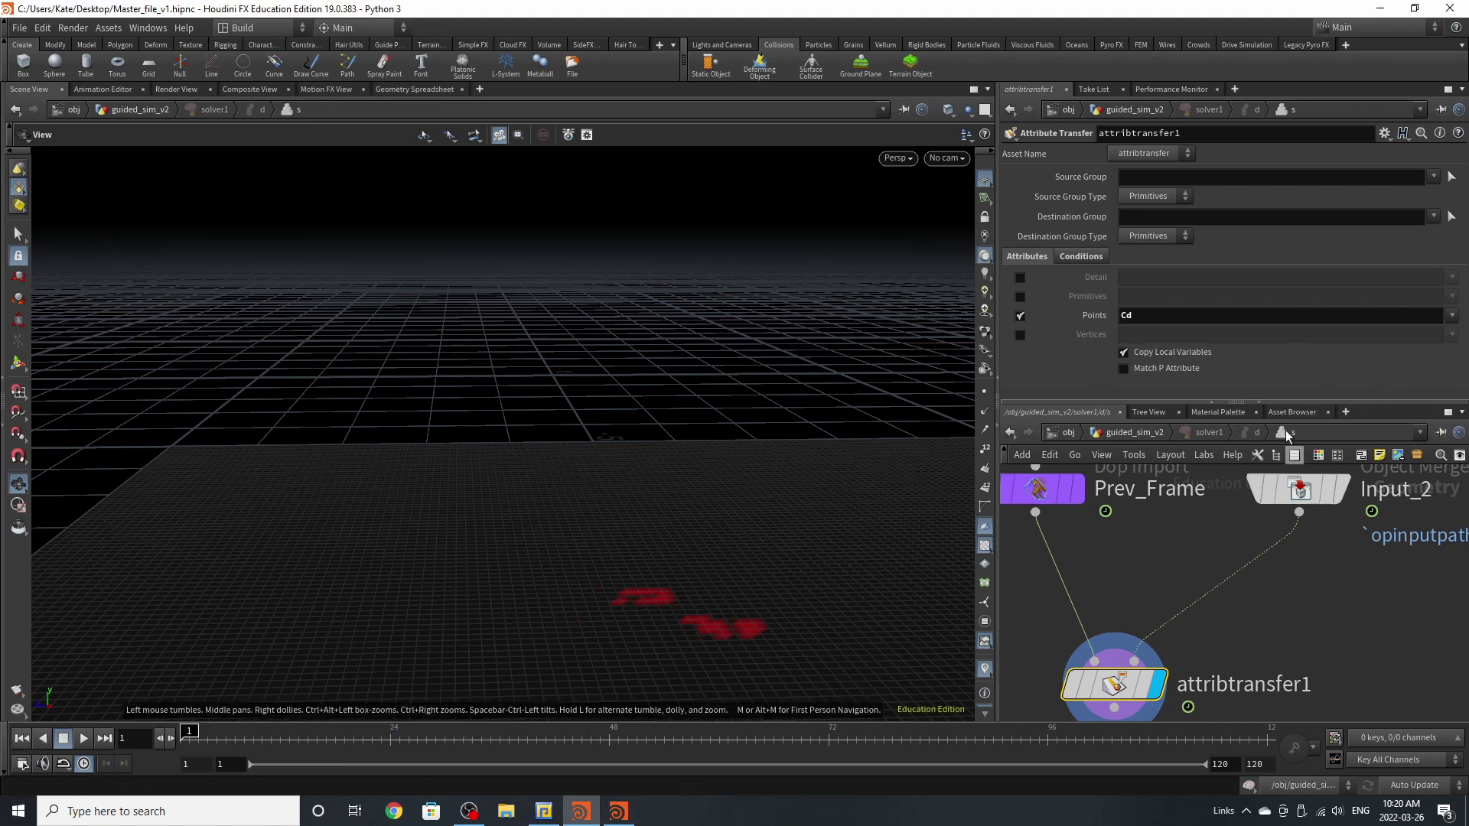
{"action": "left_click", "coordinate": [1141, 433]}
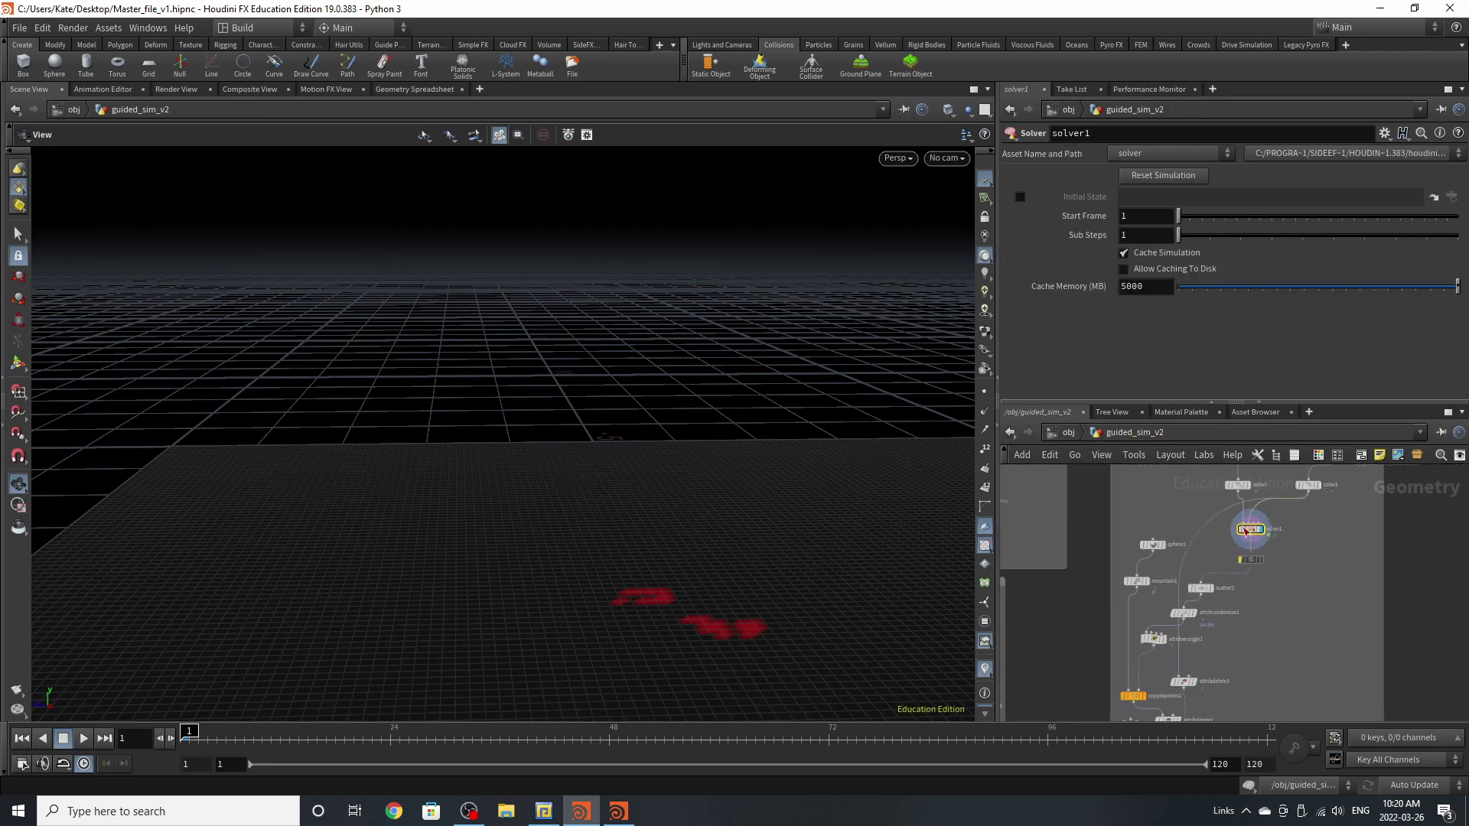
- Delete the bypassed node between solver1 and scatter3
{"action": "left_click", "coordinate": [1274, 570]}
{"action": "key", "text": "Delete"}
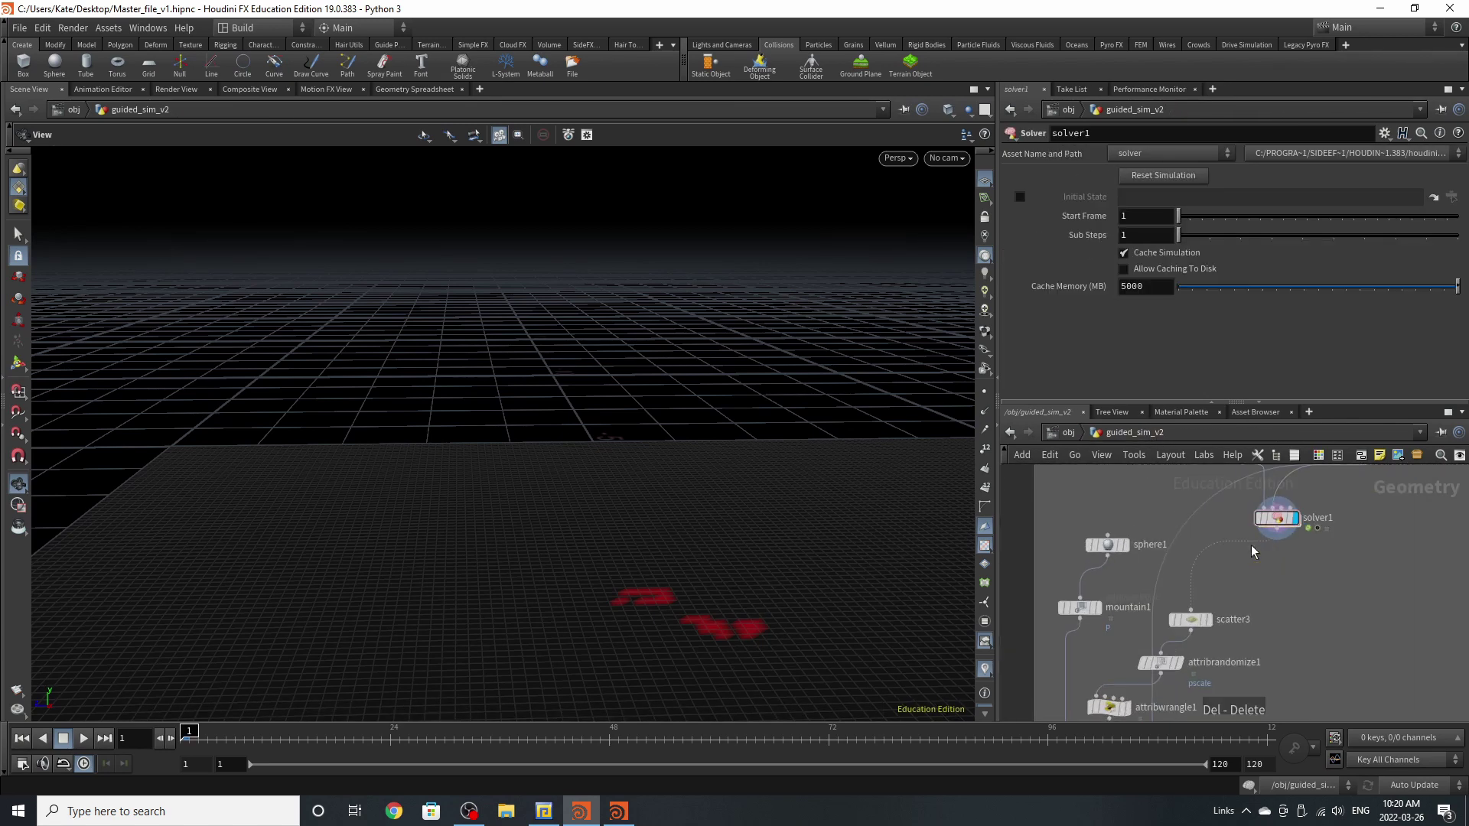
{"action": "scroll", "coordinate": [1250, 544], "scroll_direction": "down", "scroll_amount": 2}
{"action": "scroll", "coordinate": [1179, 611], "scroll_direction": "up", "scroll_amount": 3}
- Display scatter3's 10 Cd-density points and scrub to frame 26
{"action": "left_click_drag", "start_coordinate": [1227, 584], "coordinate": [1282, 571]}
{"action": "left_click", "coordinate": [1292, 567]}
{"action": "left_click", "coordinate": [1282, 569]}
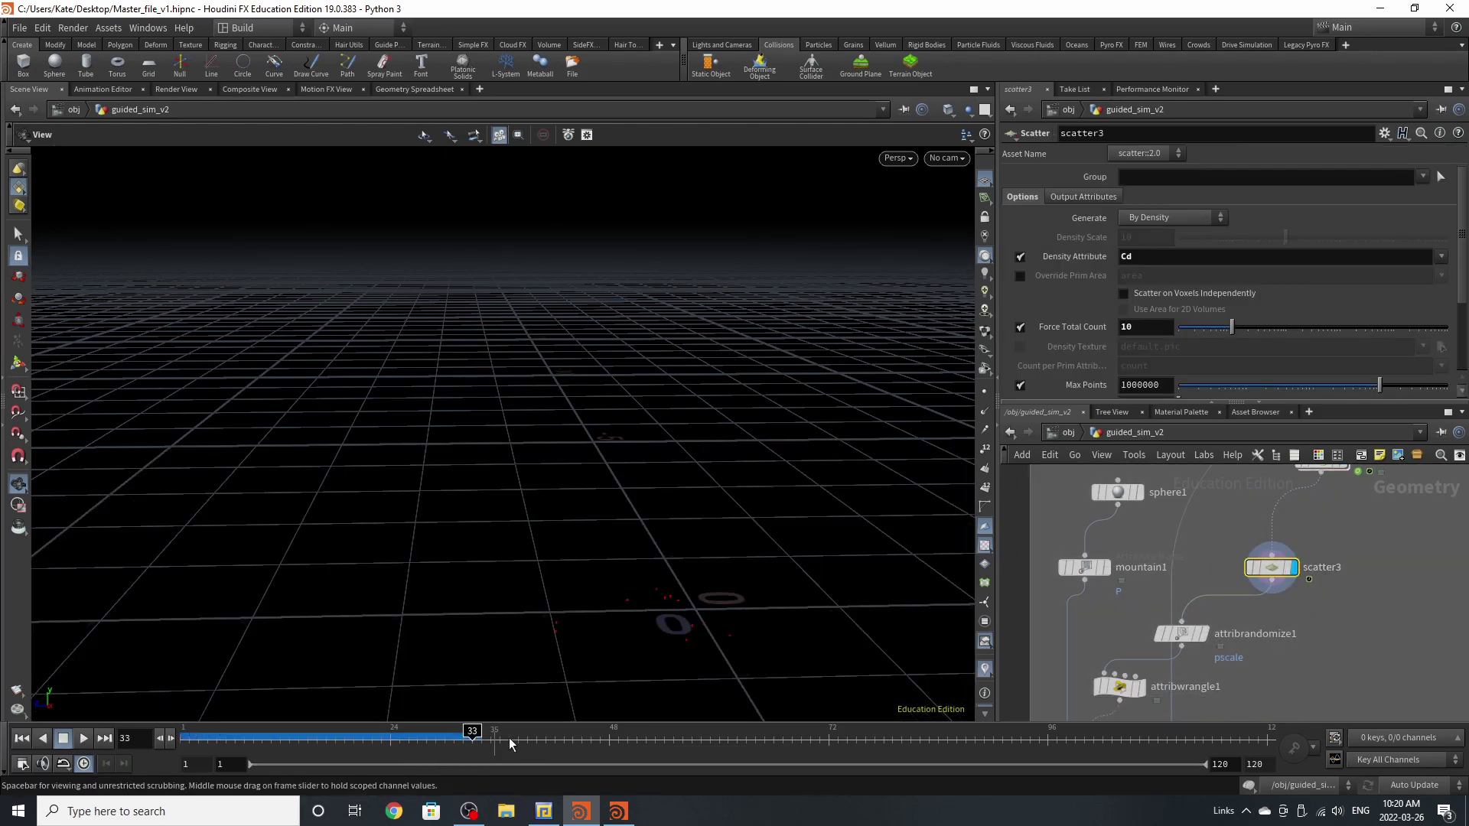
{"action": "left_click", "coordinate": [454, 734]}
{"action": "left_click_drag", "start_coordinate": [334, 739], "coordinate": [313, 728]}
{"action": "left_click_drag", "start_coordinate": [405, 731], "coordinate": [408, 731]}
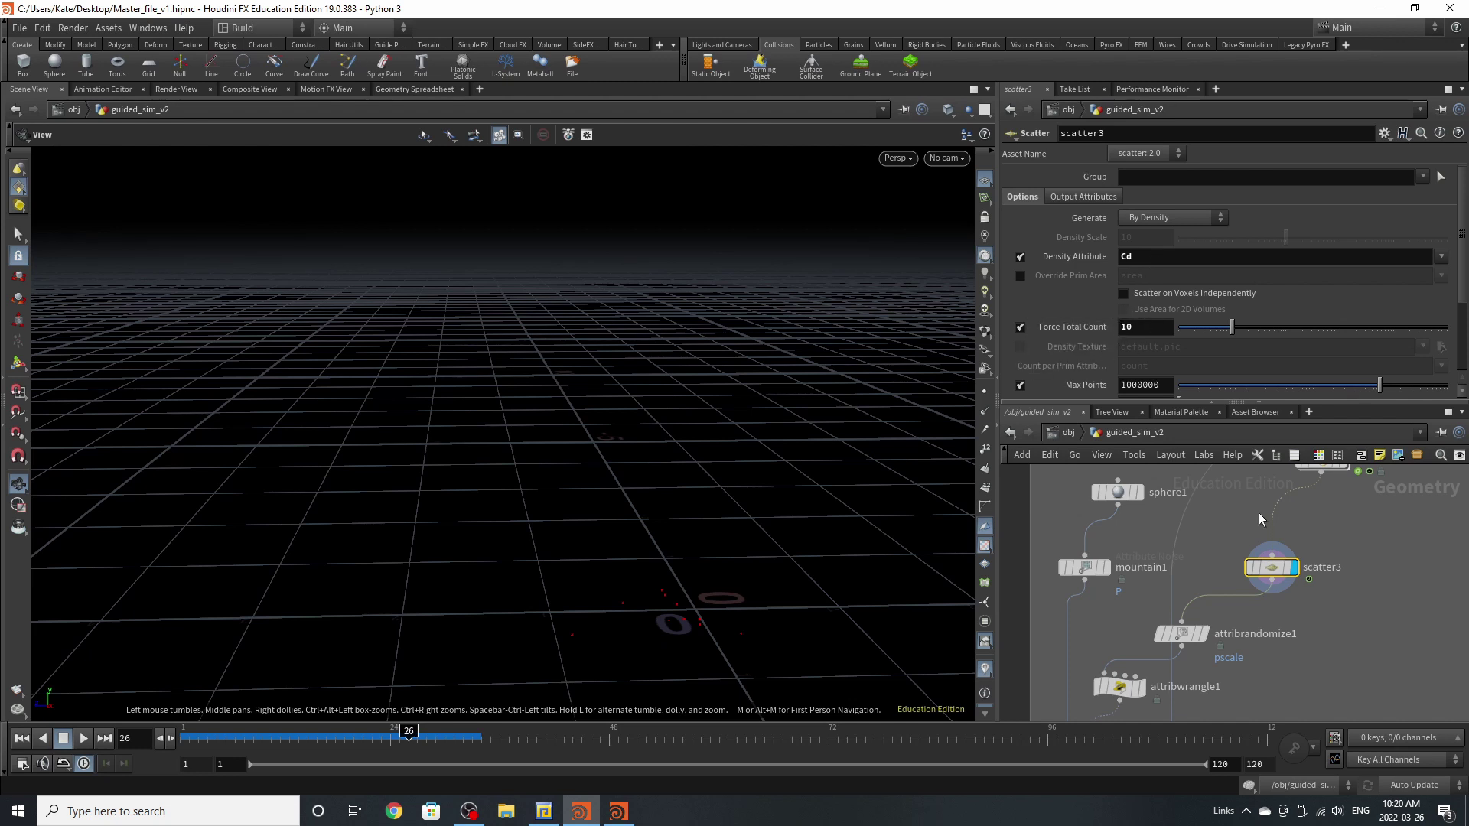
- Review attribrandomize1's random pscale up to 0.3 and attribwrangle1's orient code
{"action": "middle_click_drag", "start_coordinate": [1184, 641], "coordinate": [1227, 567]}
{"action": "left_click", "coordinate": [1247, 559]}
{"action": "left_click", "coordinate": [1224, 564]}
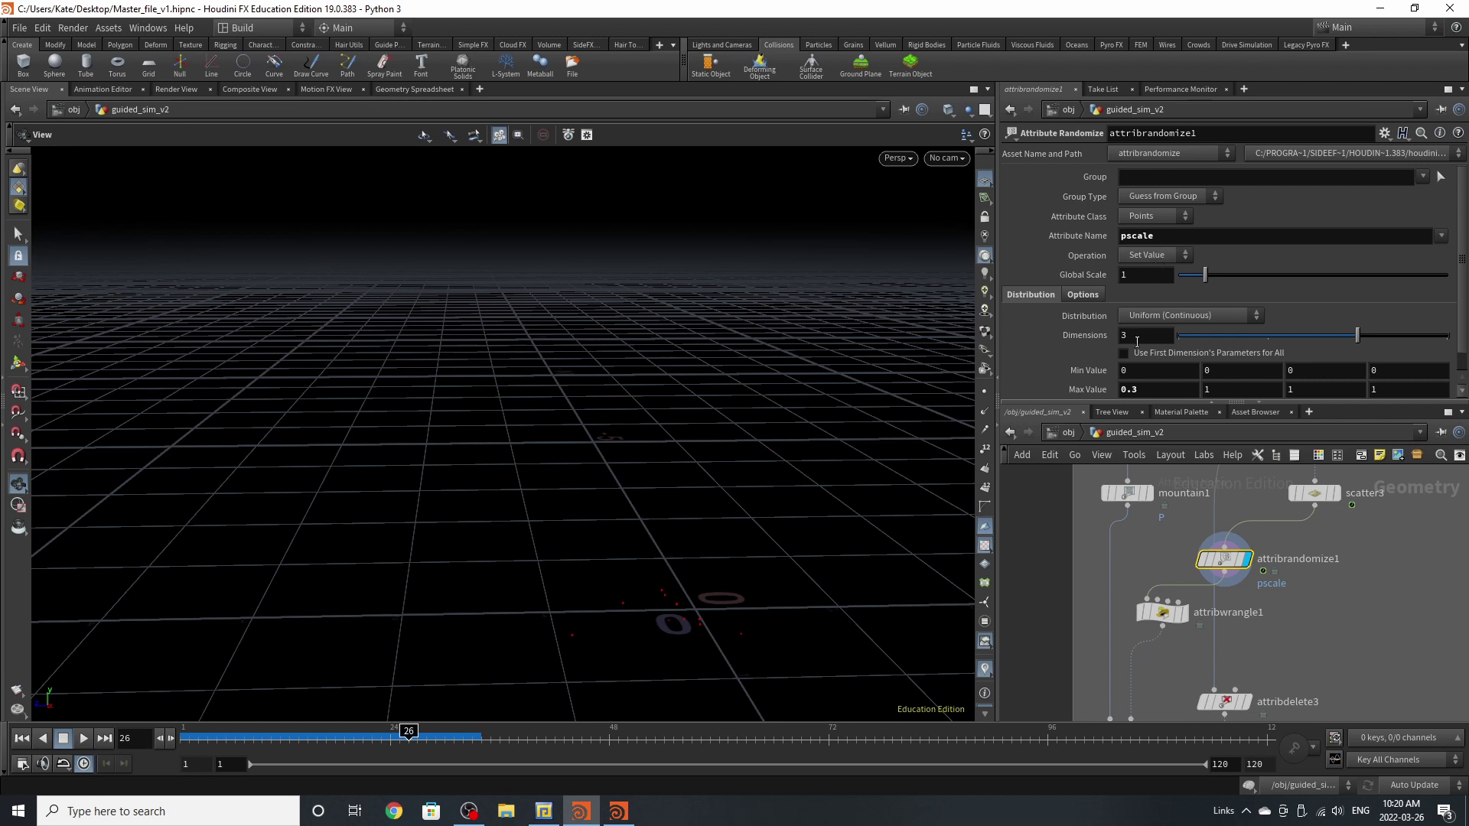
{"action": "scroll", "coordinate": [1148, 345], "scroll_direction": "down", "scroll_amount": 1}
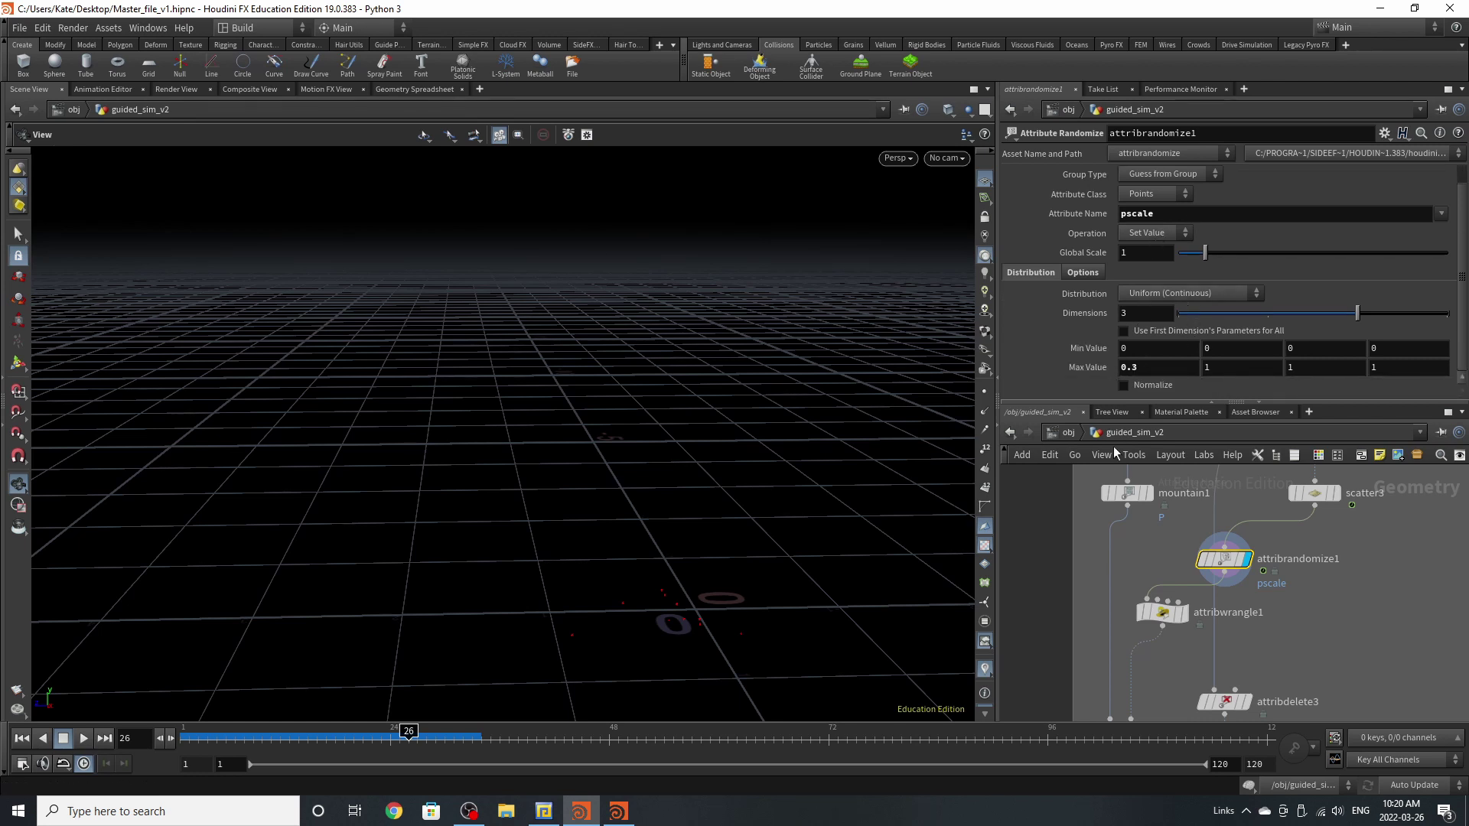
{"action": "scroll", "coordinate": [1148, 550], "scroll_direction": "down", "scroll_amount": 3}
{"action": "scroll", "coordinate": [1156, 580], "scroll_direction": "up", "scroll_amount": 3}
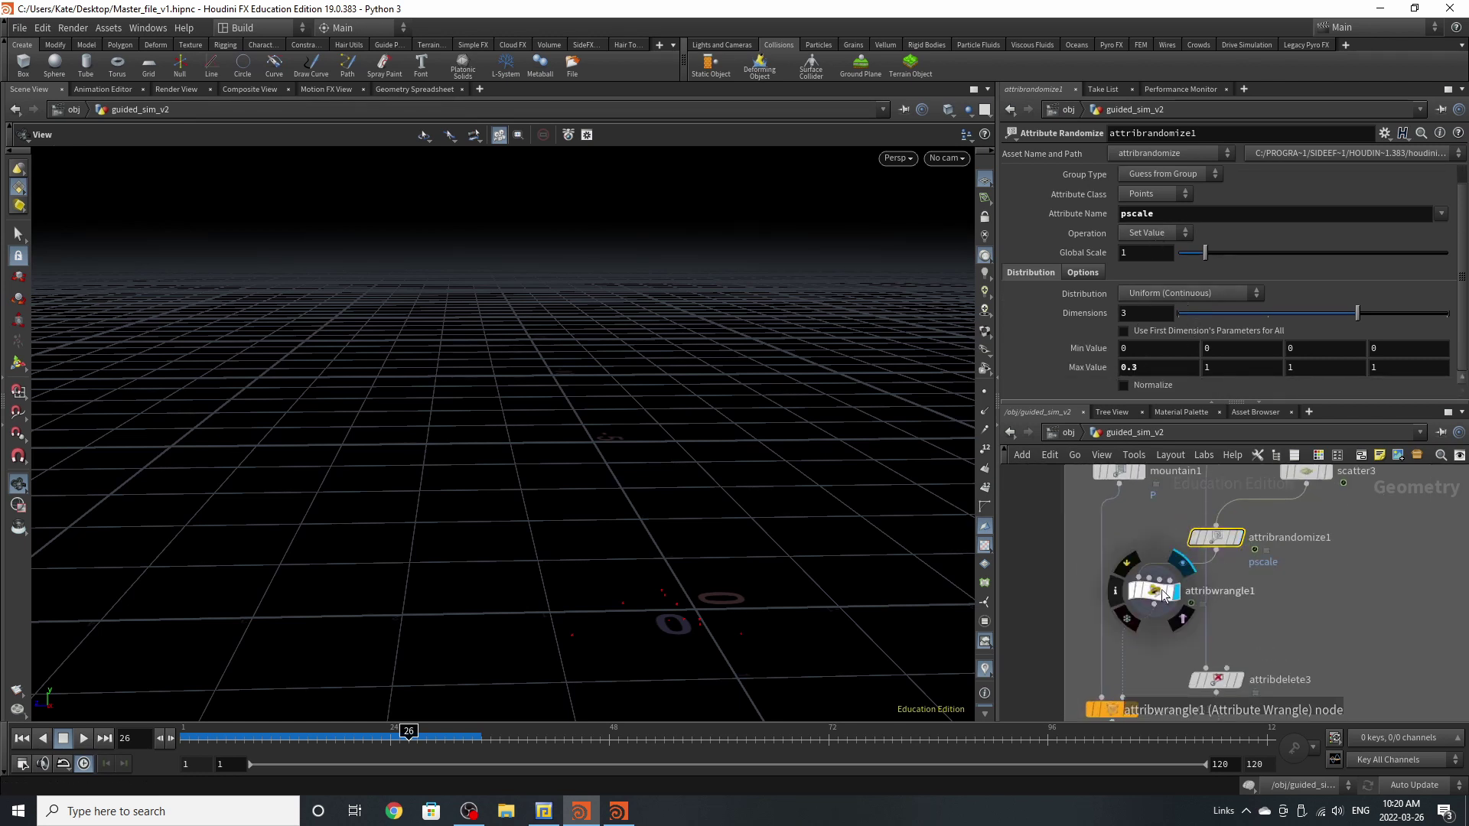
{"action": "left_click", "coordinate": [1154, 590]}
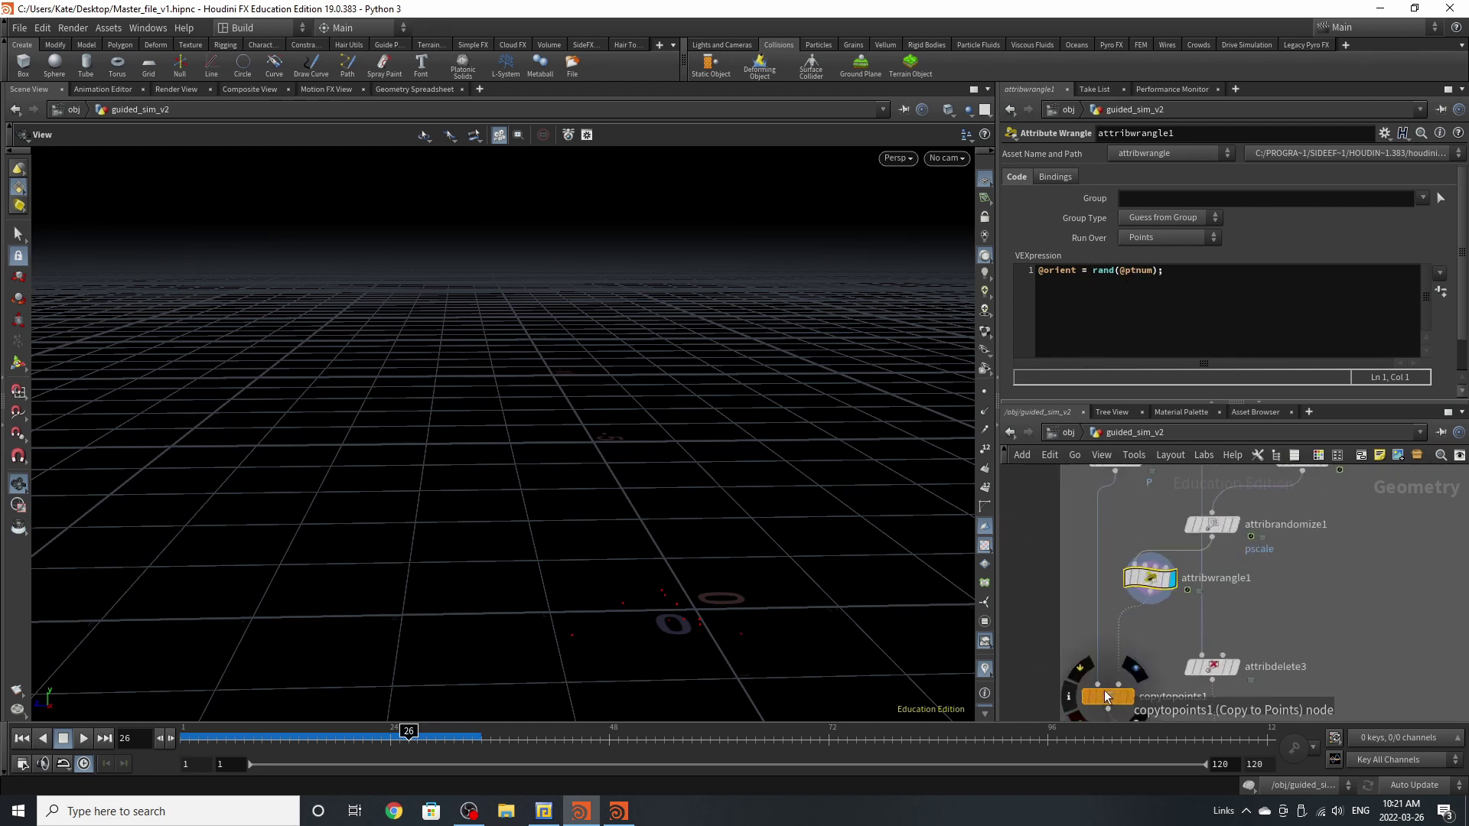
- Move copytopoints1 beside the wrangle and display the red rock copies up close
{"action": "left_click_drag", "start_coordinate": [1112, 709], "coordinate": [1087, 631]}
{"action": "left_click", "coordinate": [1109, 635]}
{"action": "left_click", "coordinate": [1081, 640]}
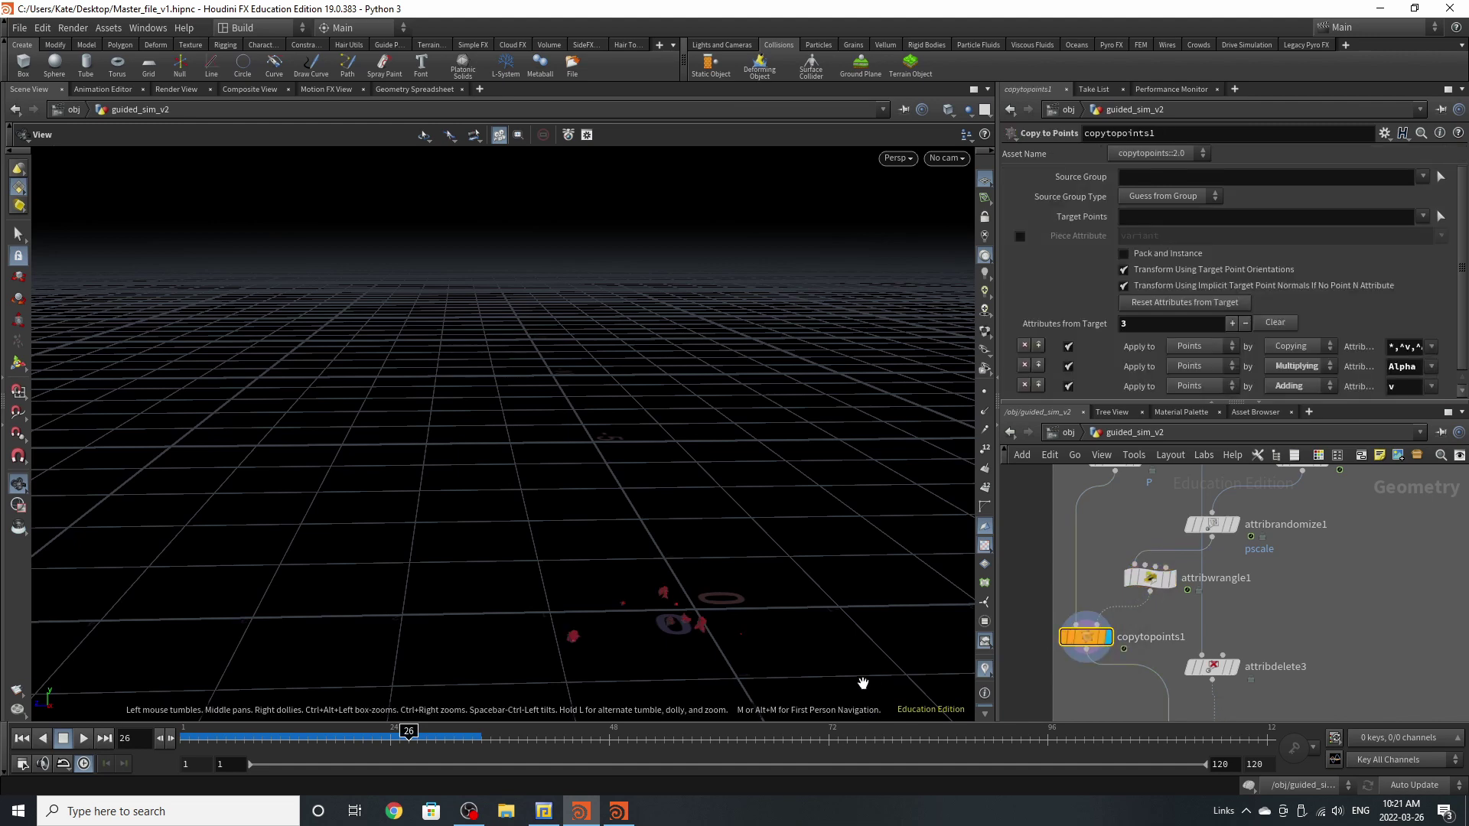
{"action": "right_click_drag", "start_coordinate": [661, 643], "coordinate": [925, 453]}
{"action": "scroll", "coordinate": [758, 528], "scroll_direction": "down", "scroll_amount": 5}
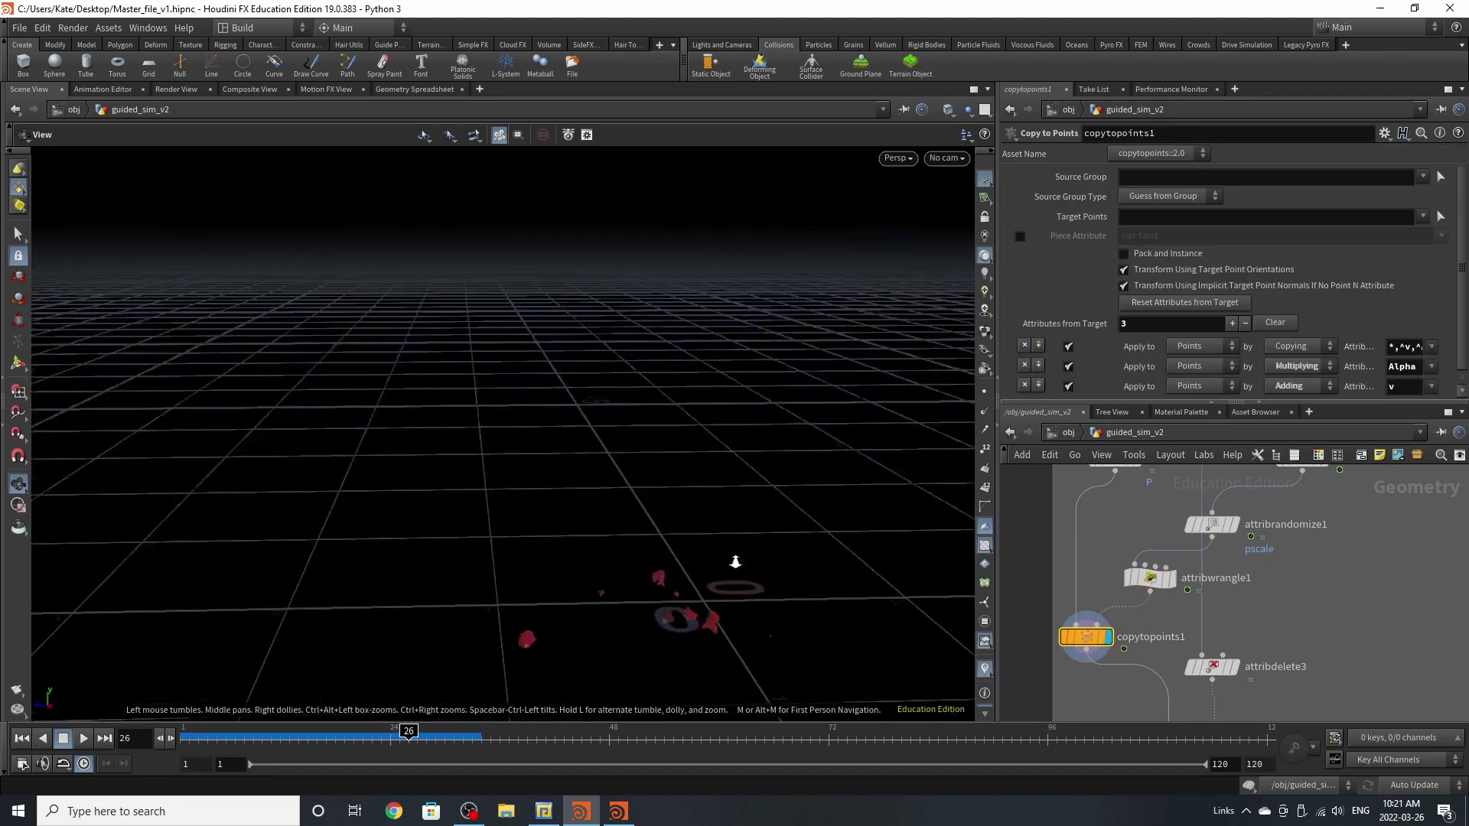
{"action": "scroll", "coordinate": [1149, 645], "scroll_direction": "down", "scroll_amount": 4}
{"action": "scroll", "coordinate": [1157, 523], "scroll_direction": "up", "scroll_amount": 3}
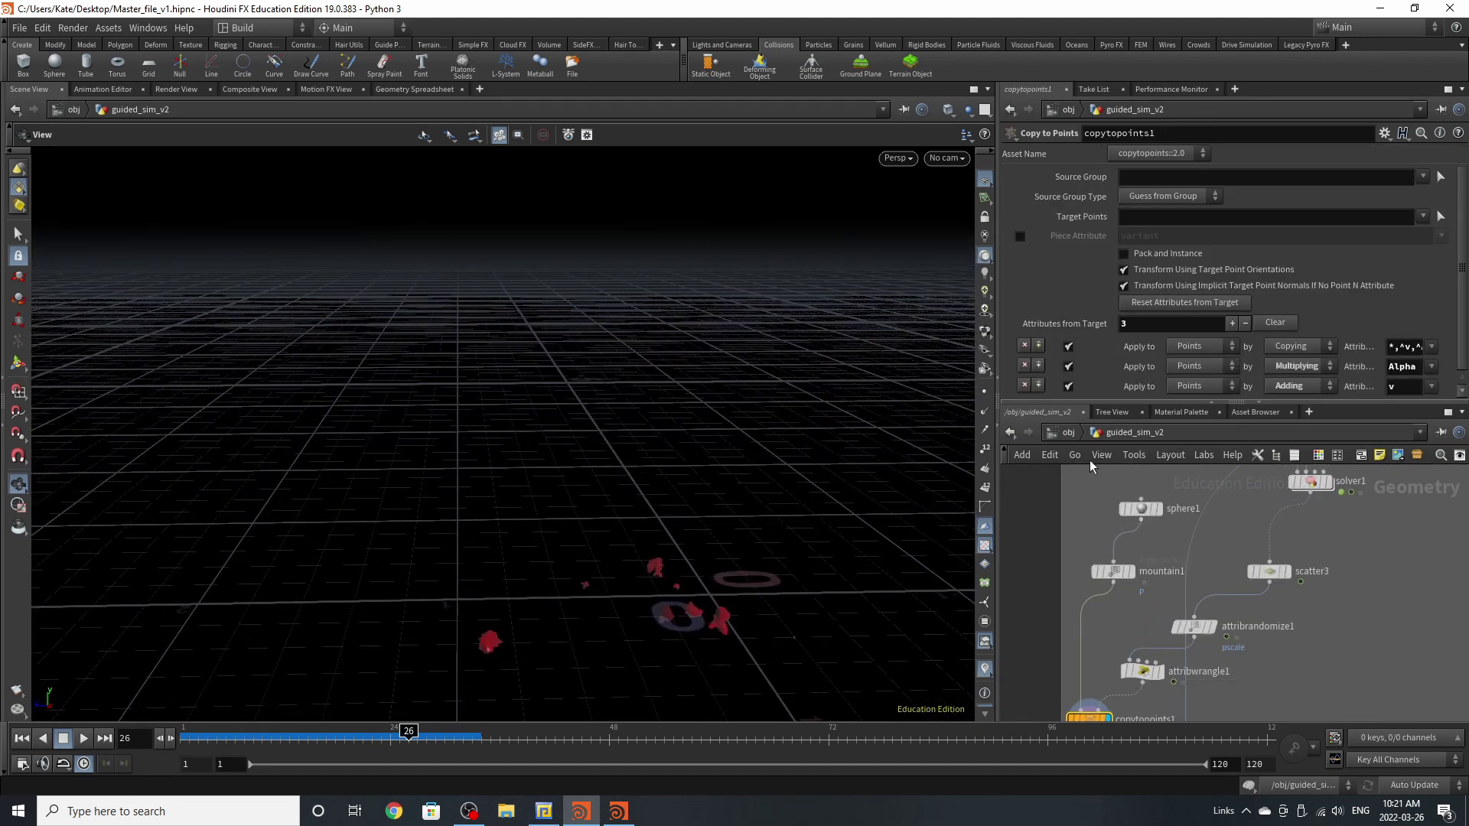
- Line sphere1 up with mountain1, then display and frame the sphere
{"action": "left_click_drag", "start_coordinate": [1092, 468], "coordinate": [1074, 621]}
{"action": "left_click", "coordinate": [1106, 557]}
{"action": "left_click_drag", "start_coordinate": [1106, 556], "coordinate": [1080, 554]}
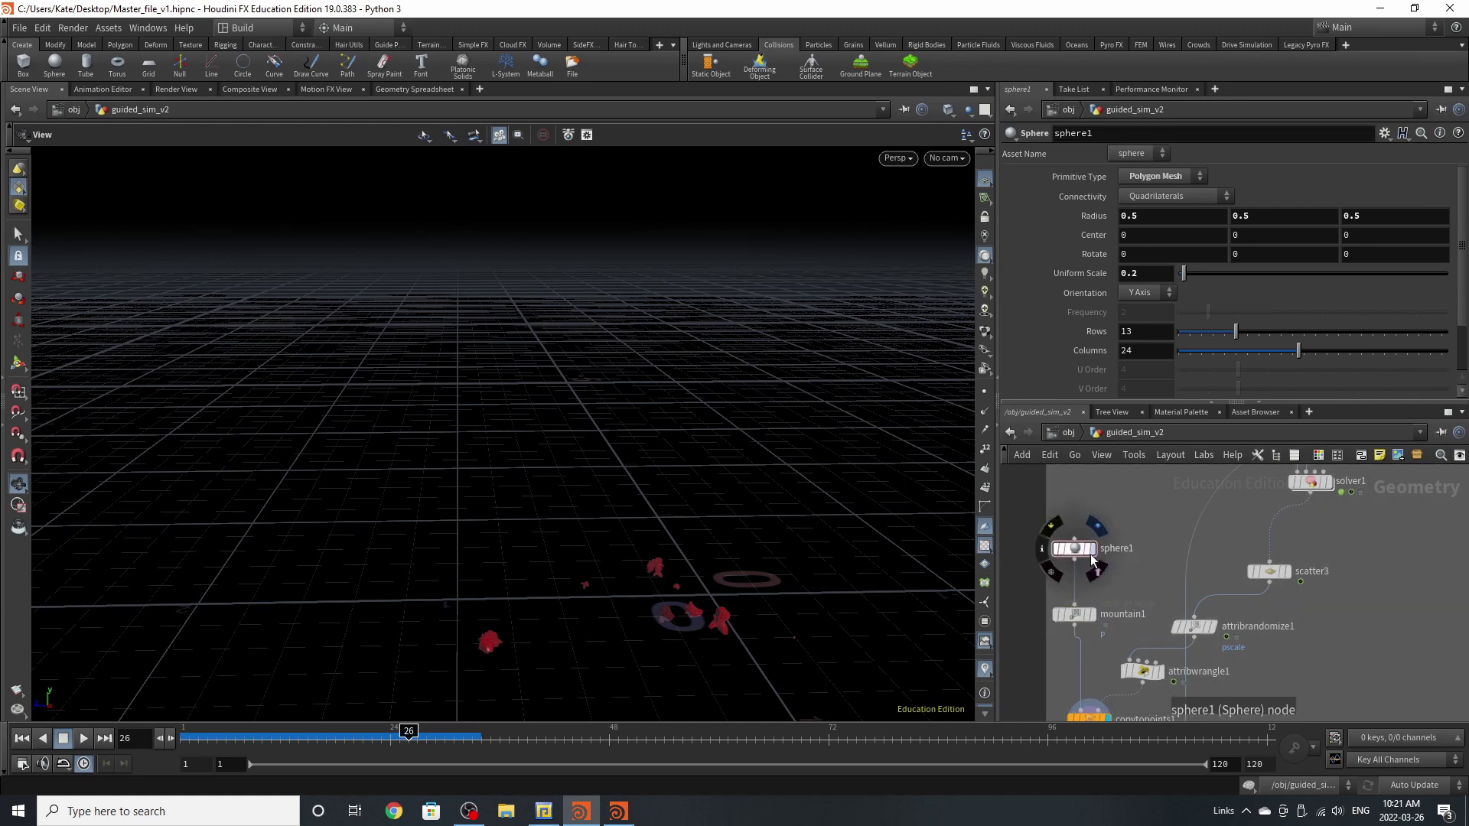
{"action": "left_click", "coordinate": [1092, 549]}
{"action": "key", "text": "f"}
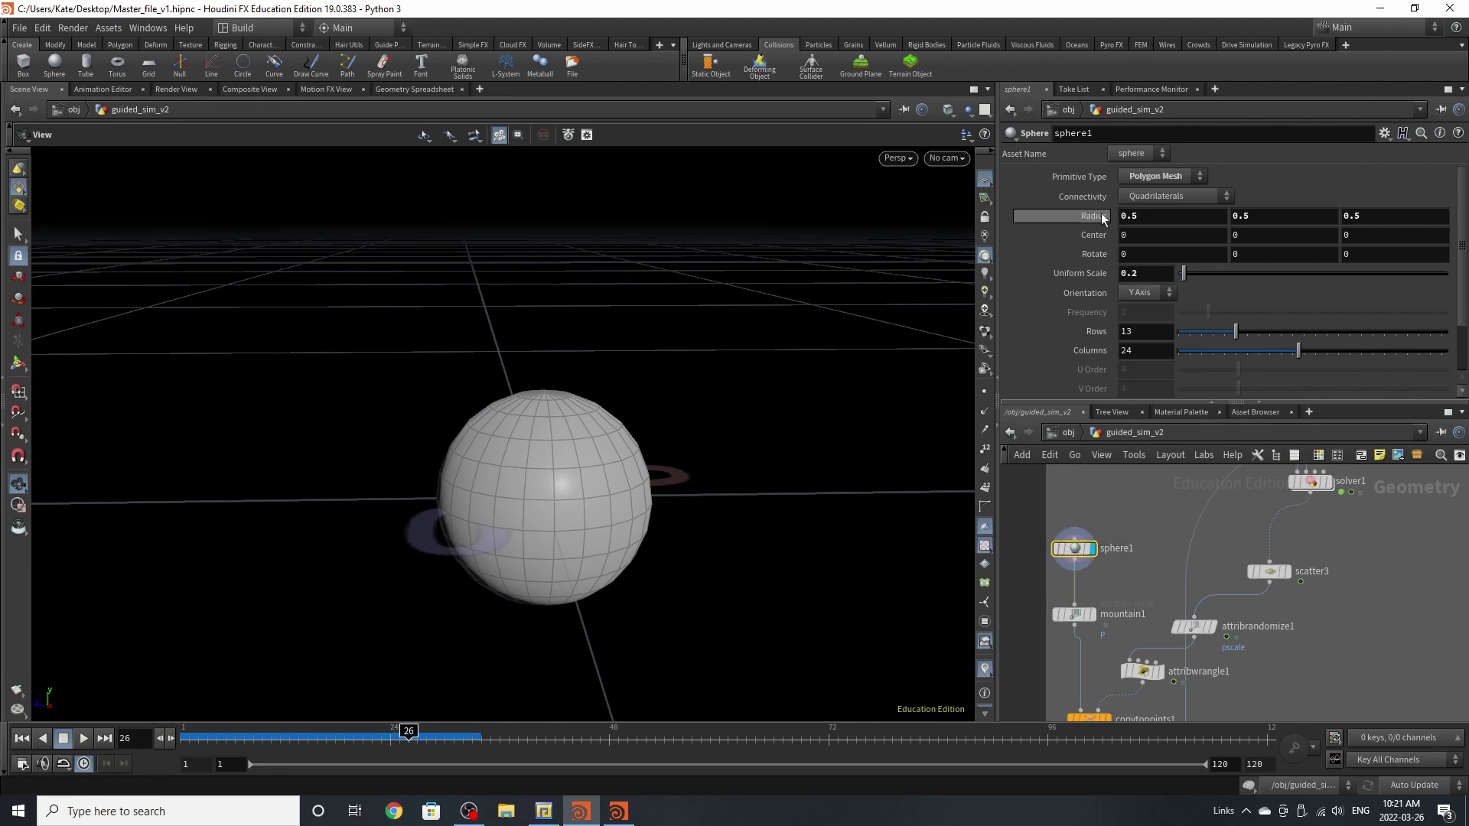
- Display mountain1's noise-deformed rock (Amplitude 0.25, Element Size 0.2) and orbit around it
{"action": "left_click", "coordinate": [1094, 616]}
{"action": "left_click", "coordinate": [1075, 615]}
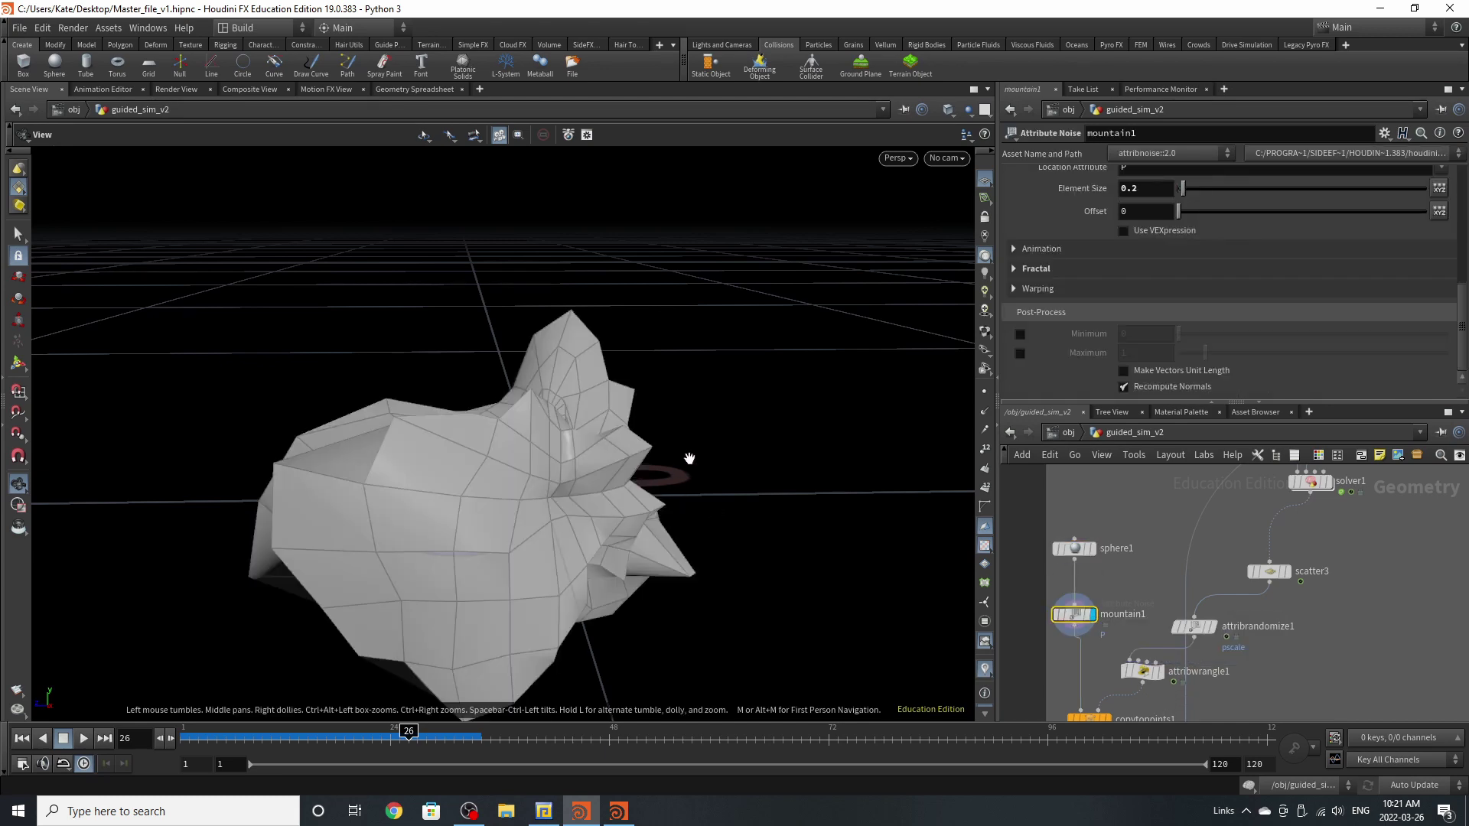
{"action": "right_click_drag", "start_coordinate": [690, 456], "coordinate": [574, 418]}
{"action": "left_click_drag", "start_coordinate": [574, 418], "coordinate": [663, 380]}
{"action": "scroll", "coordinate": [1168, 261], "scroll_direction": "up", "scroll_amount": 4}
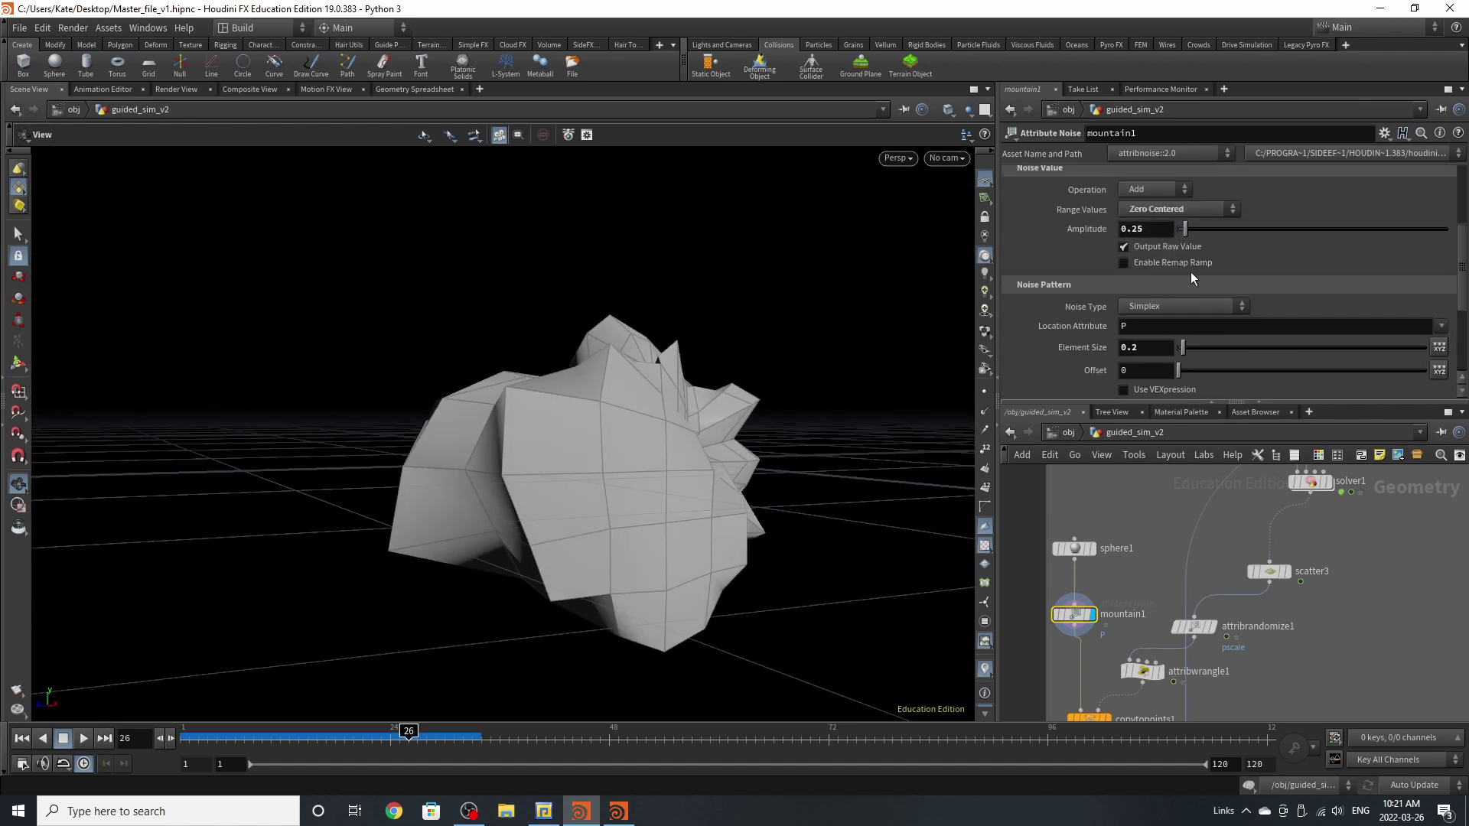
- Display copytopoints1 and scrub back to inspect the red copied rock pieces
{"action": "scroll", "coordinate": [1132, 344], "scroll_direction": "up", "scroll_amount": 3}
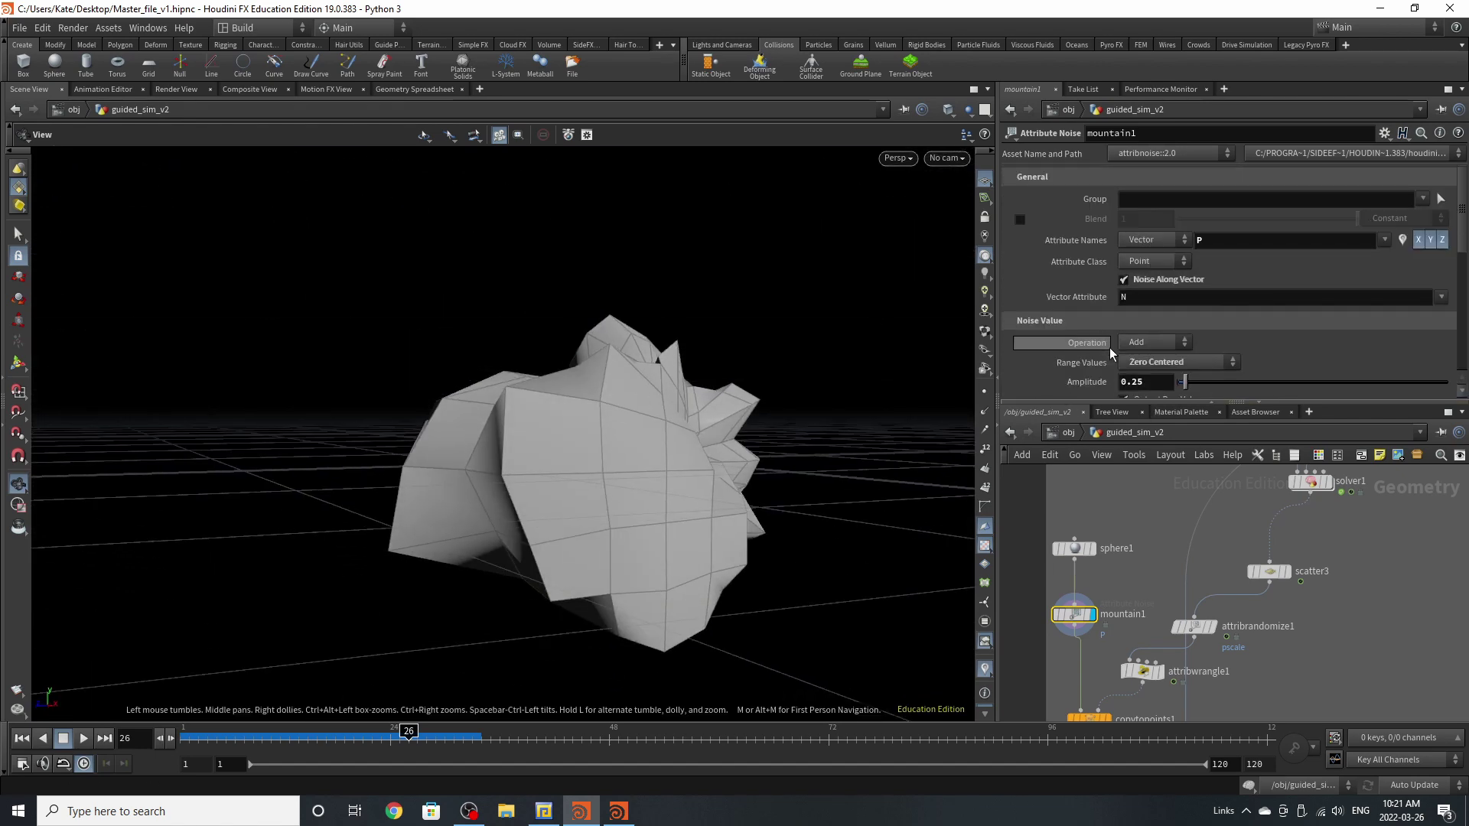
{"action": "scroll", "coordinate": [1127, 623], "scroll_direction": "up", "scroll_amount": 1}
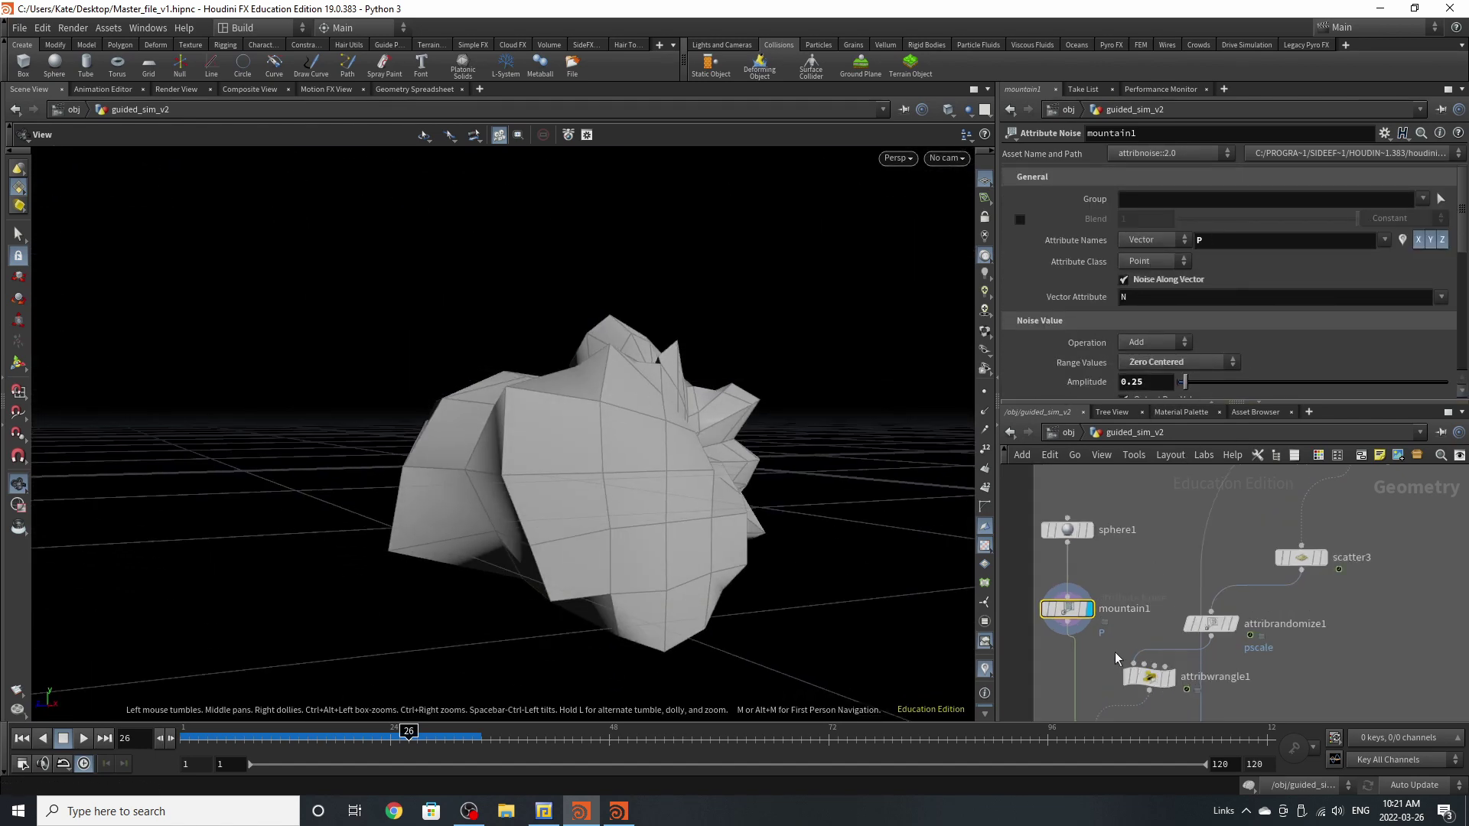
{"action": "scroll", "coordinate": [1132, 625], "scroll_direction": "down", "scroll_amount": 5}
{"action": "scroll", "coordinate": [1123, 652], "scroll_direction": "up", "scroll_amount": 4}
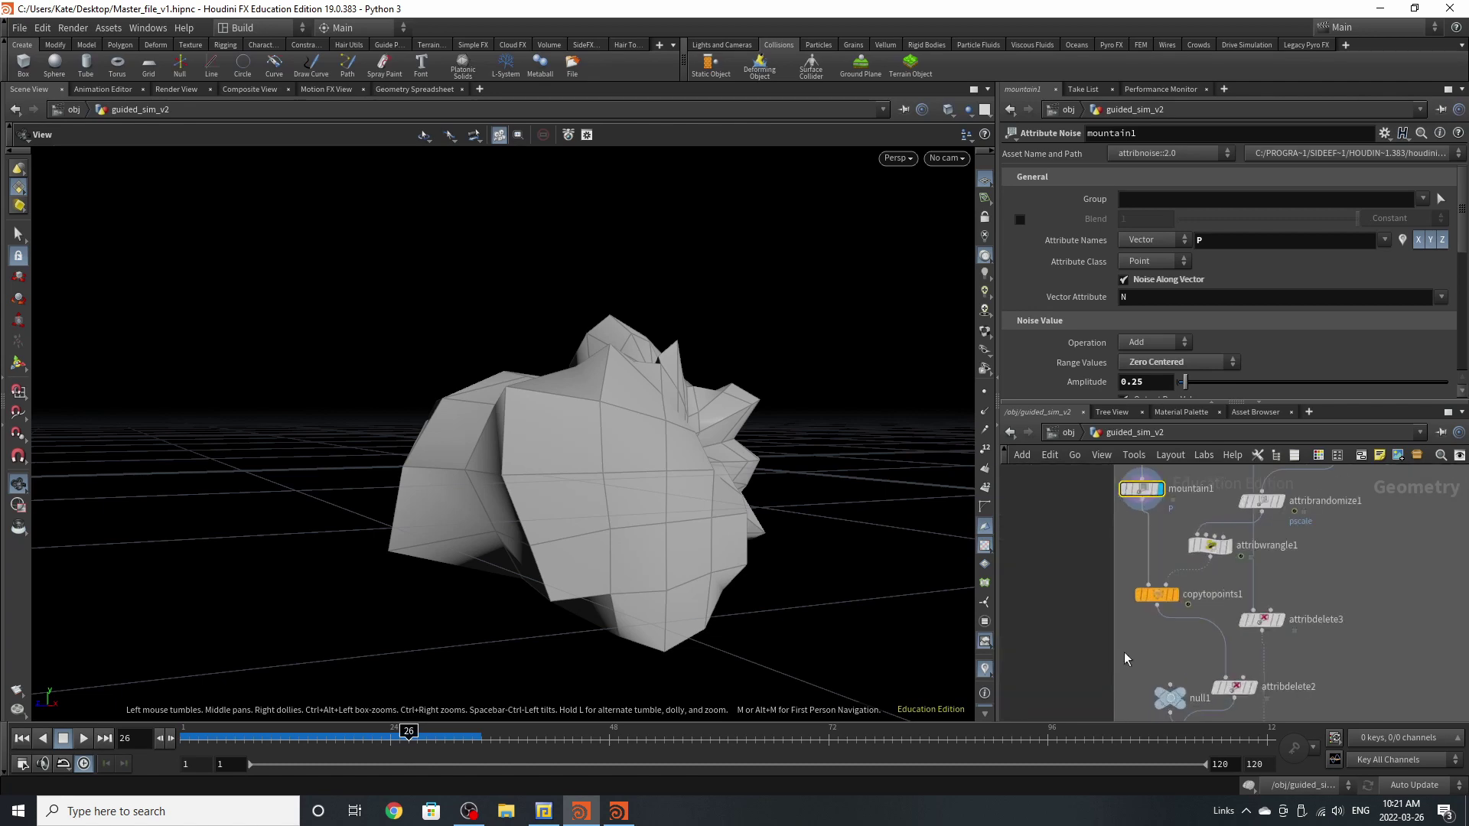
{"action": "left_click", "coordinate": [1176, 599]}
{"action": "left_click", "coordinate": [1156, 594]}
{"action": "left_click_drag", "start_coordinate": [761, 531], "coordinate": [525, 567]}
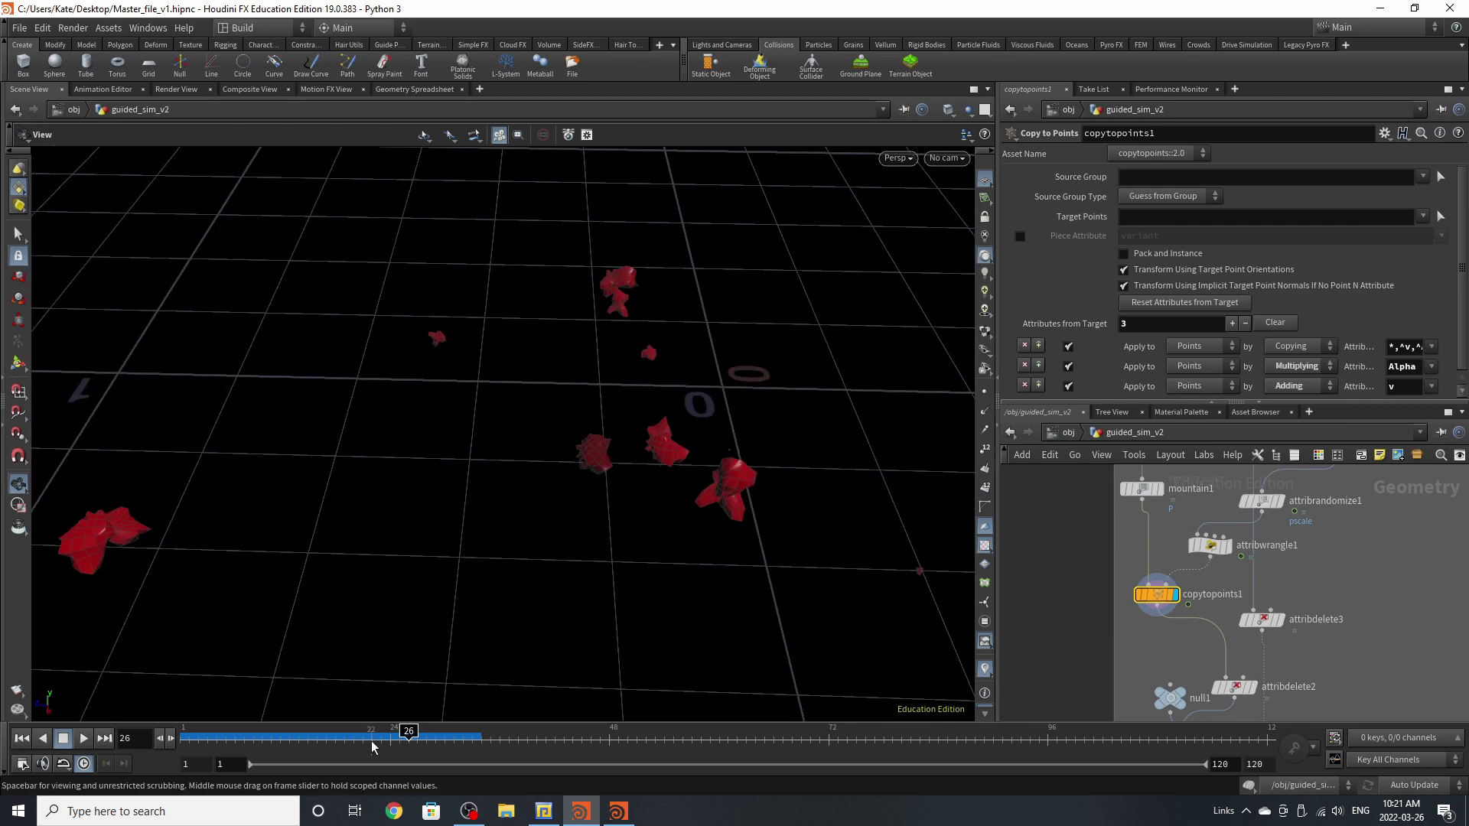
{"action": "left_click_drag", "start_coordinate": [373, 747], "coordinate": [317, 739]}
{"action": "right_click_drag", "start_coordinate": [714, 489], "coordinate": [574, 567]}
{"action": "middle_click_drag", "start_coordinate": [640, 521], "coordinate": [619, 482]}
{"action": "scroll", "coordinate": [1275, 610], "scroll_direction": "down", "scroll_amount": 4}
{"action": "scroll", "coordinate": [1299, 670], "scroll_direction": "up", "scroll_amount": 3}
{"action": "scroll", "coordinate": [1247, 641], "scroll_direction": "up", "scroll_amount": 2}
- Display attribdelete2 so the rocks appear grey, then reposition attribdelete2 and attribdelete3
{"action": "left_click", "coordinate": [1233, 632]}
{"action": "left_click", "coordinate": [1207, 633]}
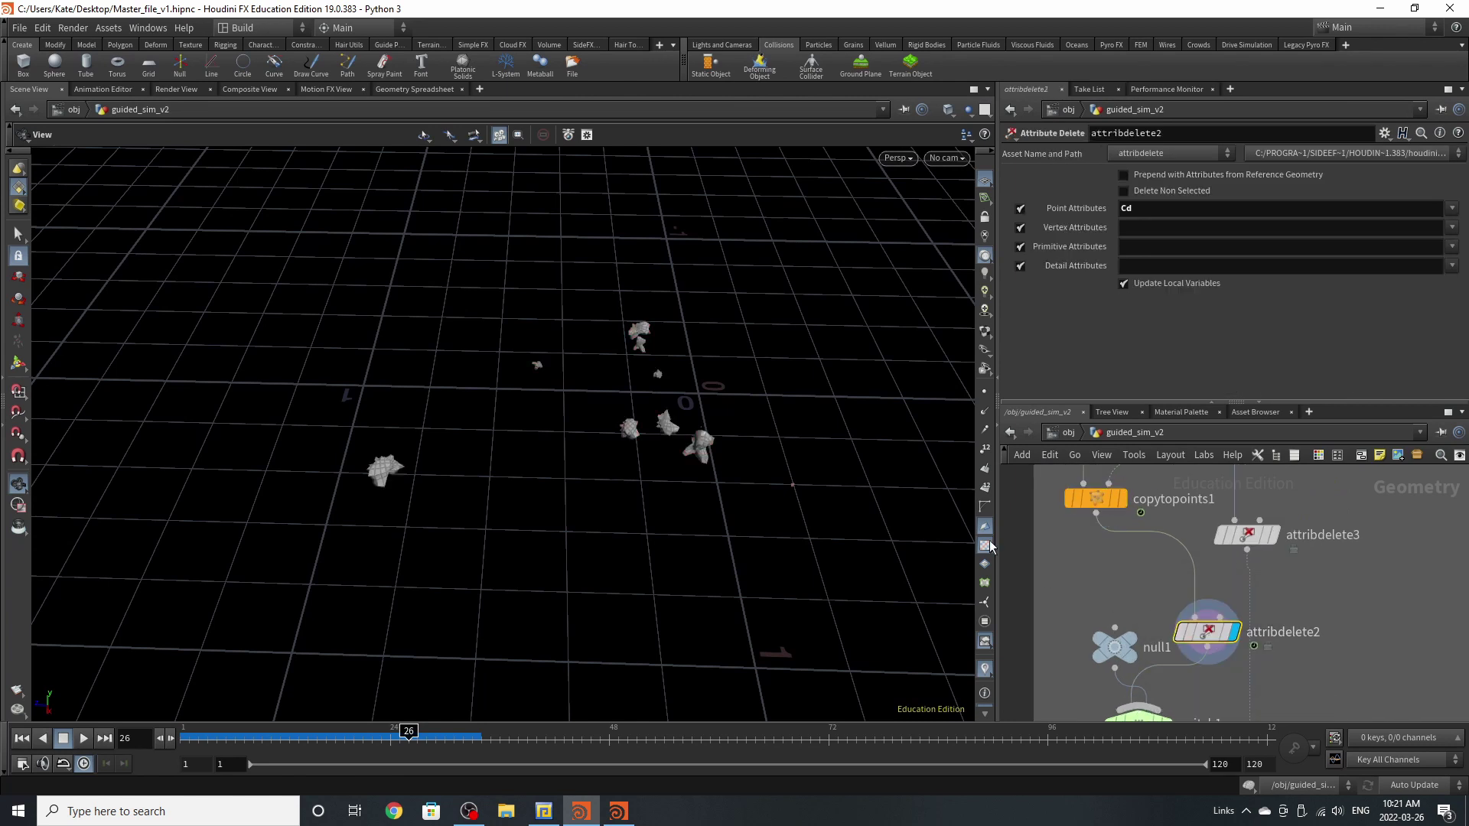
{"action": "left_click_drag", "start_coordinate": [1218, 632], "coordinate": [1201, 617]}
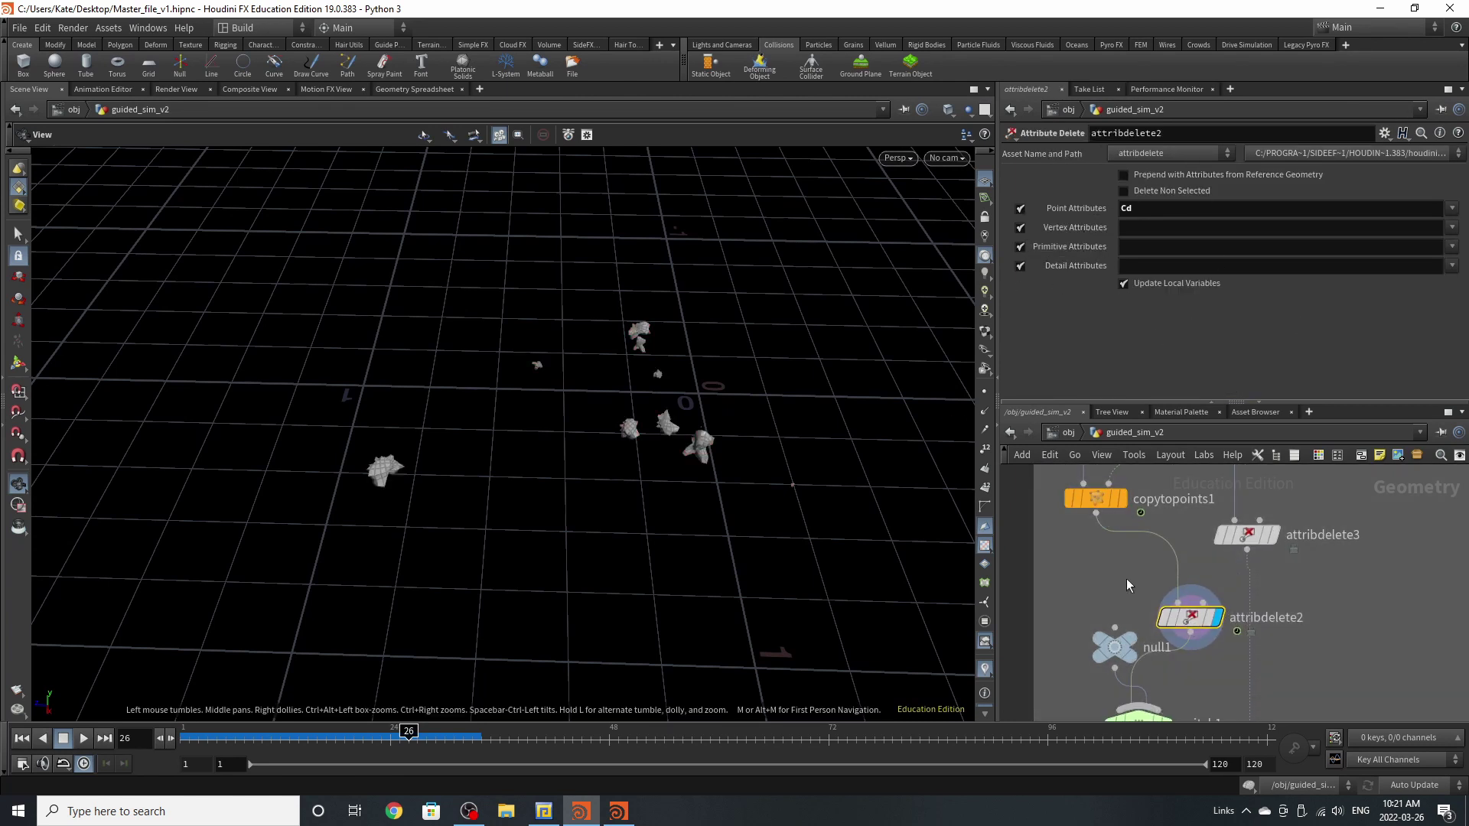
{"action": "scroll", "coordinate": [1168, 572], "scroll_direction": "down", "scroll_amount": 4}
{"action": "scroll", "coordinate": [1186, 673], "scroll_direction": "up", "scroll_amount": 4}
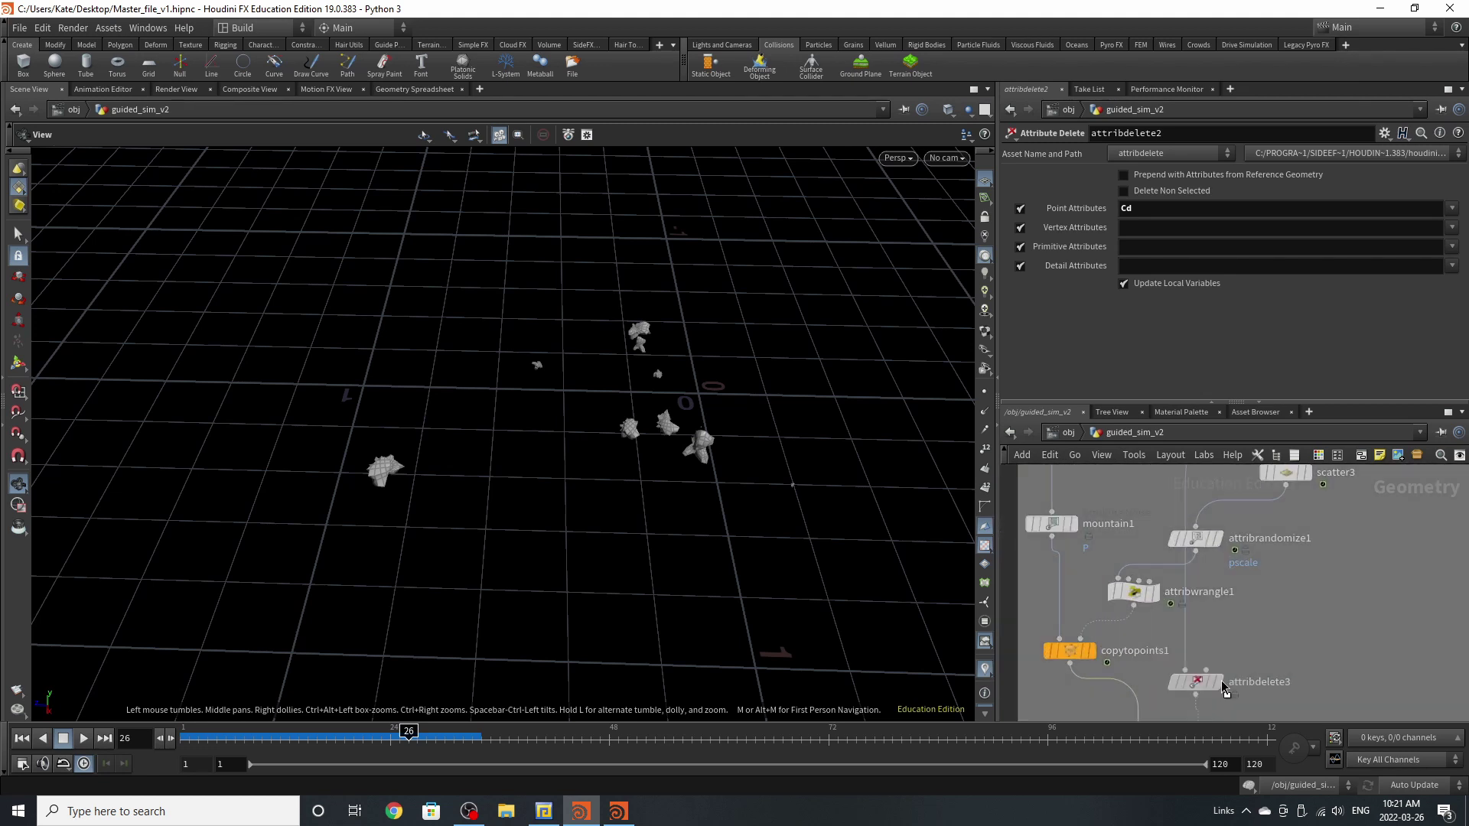
{"action": "scroll", "coordinate": [1258, 677], "scroll_direction": "down", "scroll_amount": 4}
{"action": "scroll", "coordinate": [1258, 674], "scroll_direction": "up", "scroll_amount": 2}
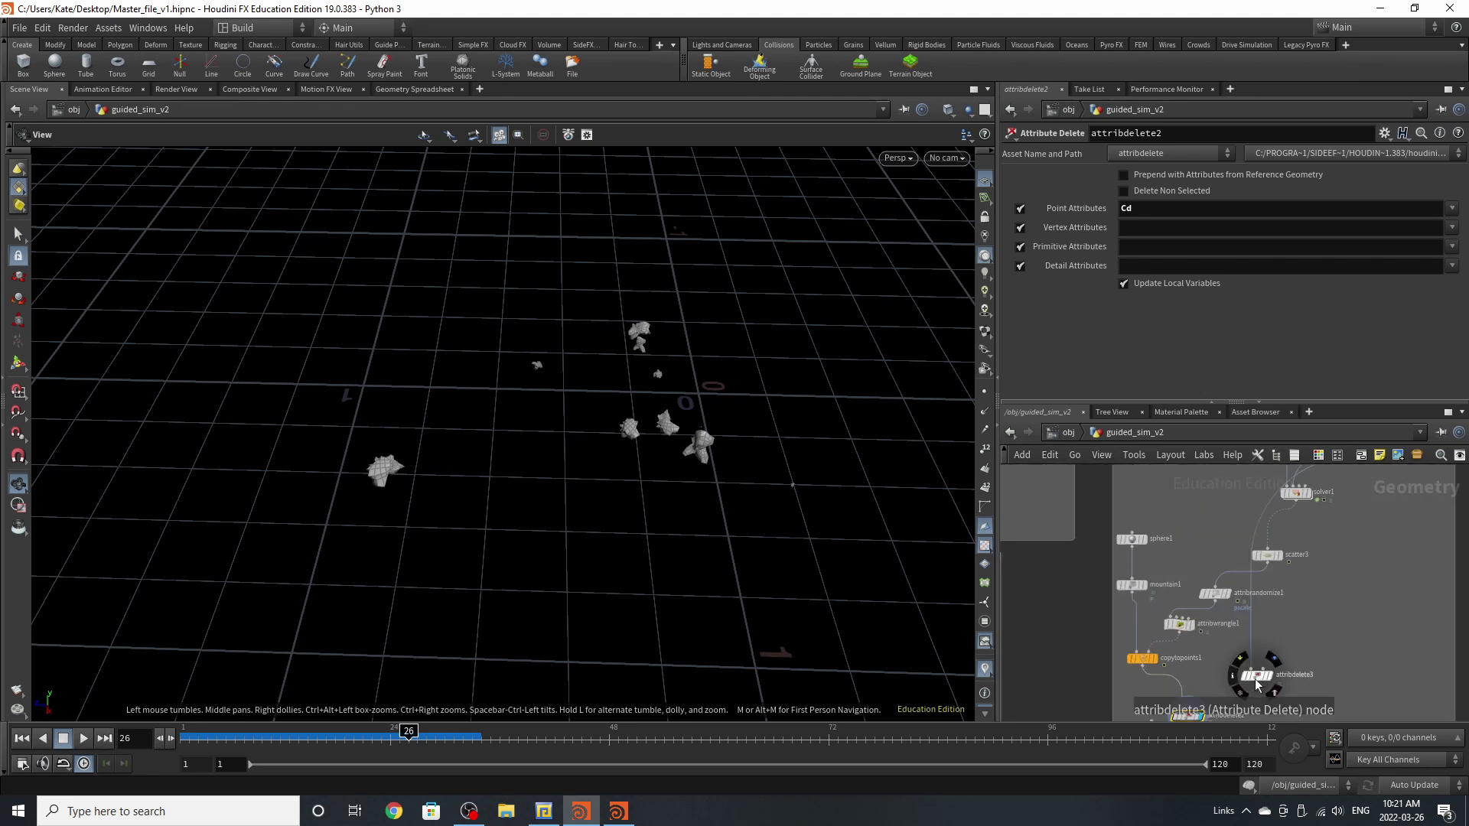
{"action": "left_click_drag", "start_coordinate": [1259, 674], "coordinate": [1360, 682]}
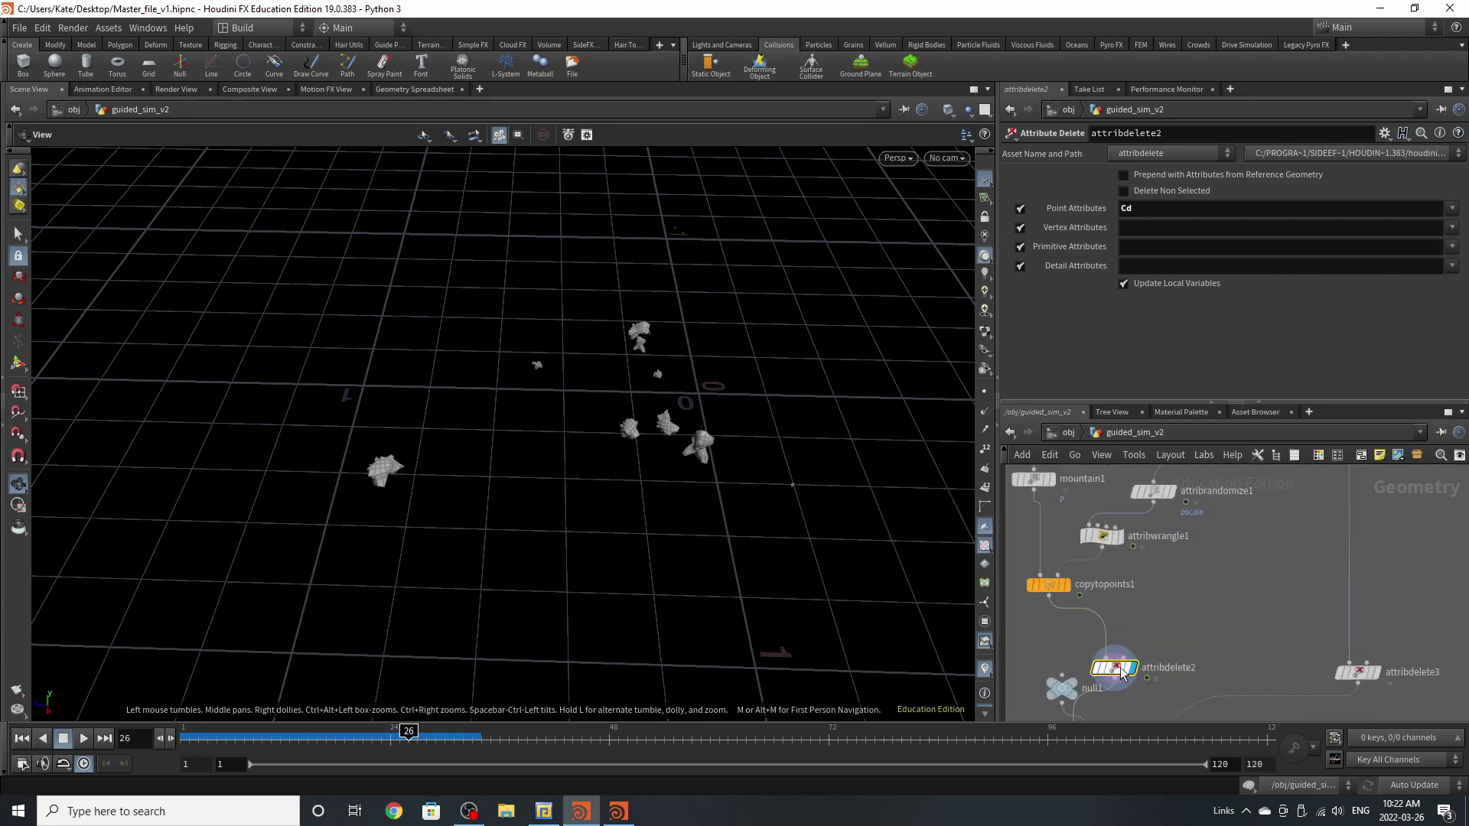
- Display the red-coloured character geometry and scrub the simulation to watch it shatter
{"action": "scroll", "coordinate": [1162, 686], "scroll_direction": "down", "scroll_amount": 3}
{"action": "scroll", "coordinate": [1263, 556], "scroll_direction": "up", "scroll_amount": 3}
{"action": "left_click", "coordinate": [1265, 476]}
{"action": "scroll", "coordinate": [185, 536], "scroll_direction": "down", "scroll_amount": 5}
{"action": "left_click_drag", "start_coordinate": [423, 459], "coordinate": [557, 534]}
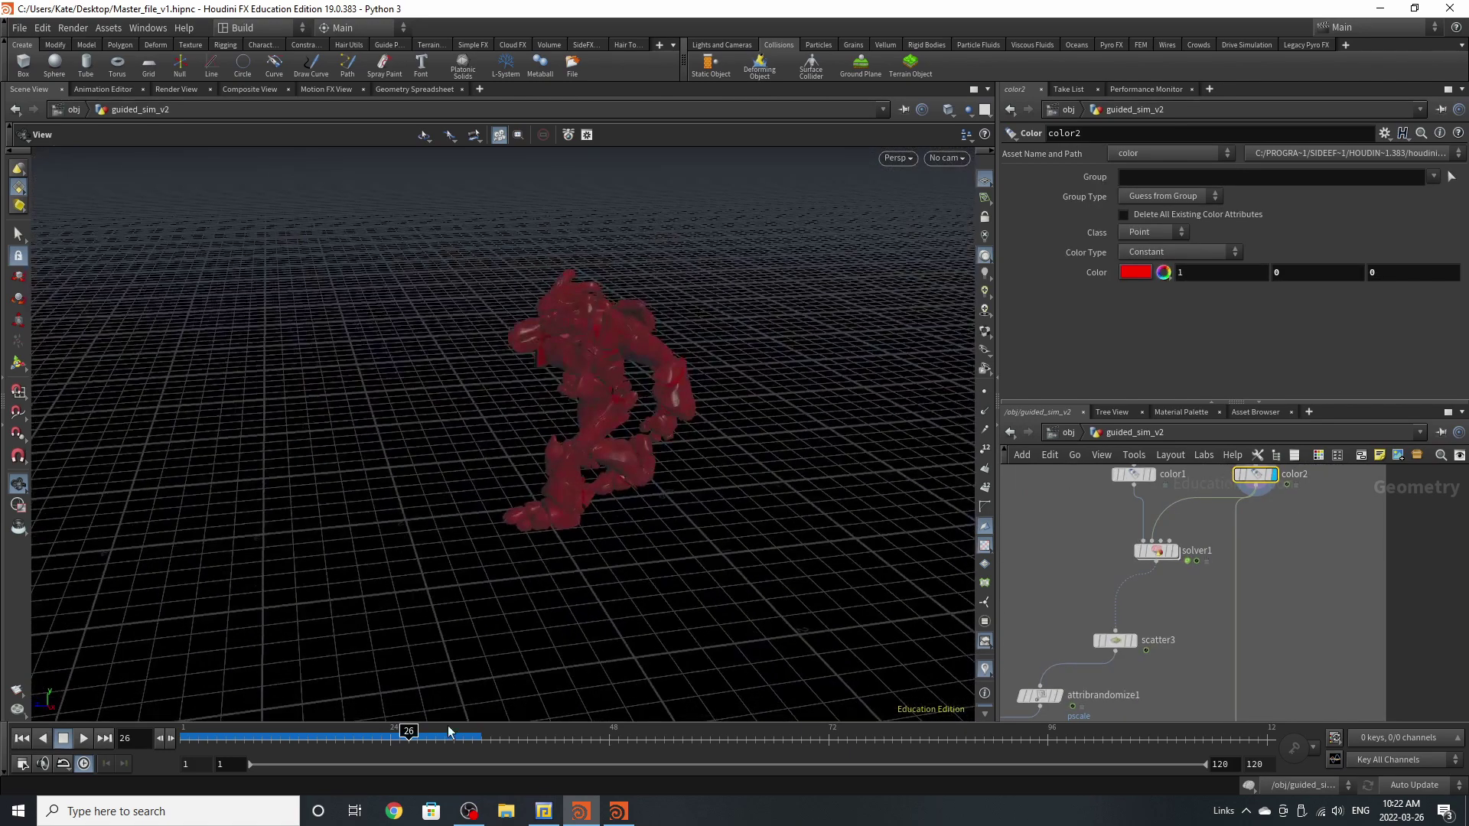
{"action": "left_click_drag", "start_coordinate": [449, 732], "coordinate": [536, 730]}
{"action": "scroll", "coordinate": [1186, 498], "scroll_direction": "down", "scroll_amount": 4}
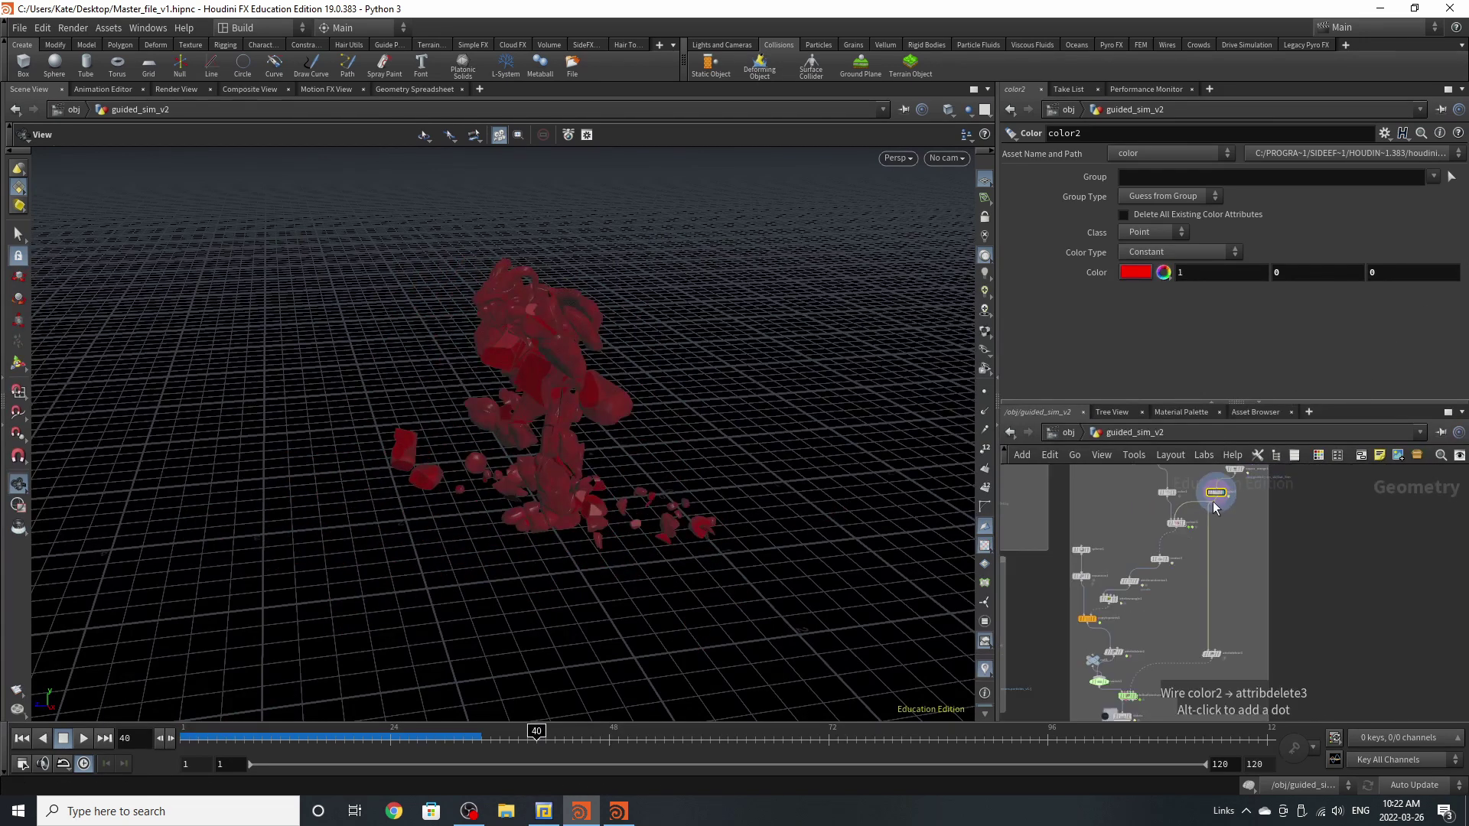
{"action": "scroll", "coordinate": [1205, 654], "scroll_direction": "up", "scroll_amount": 4}
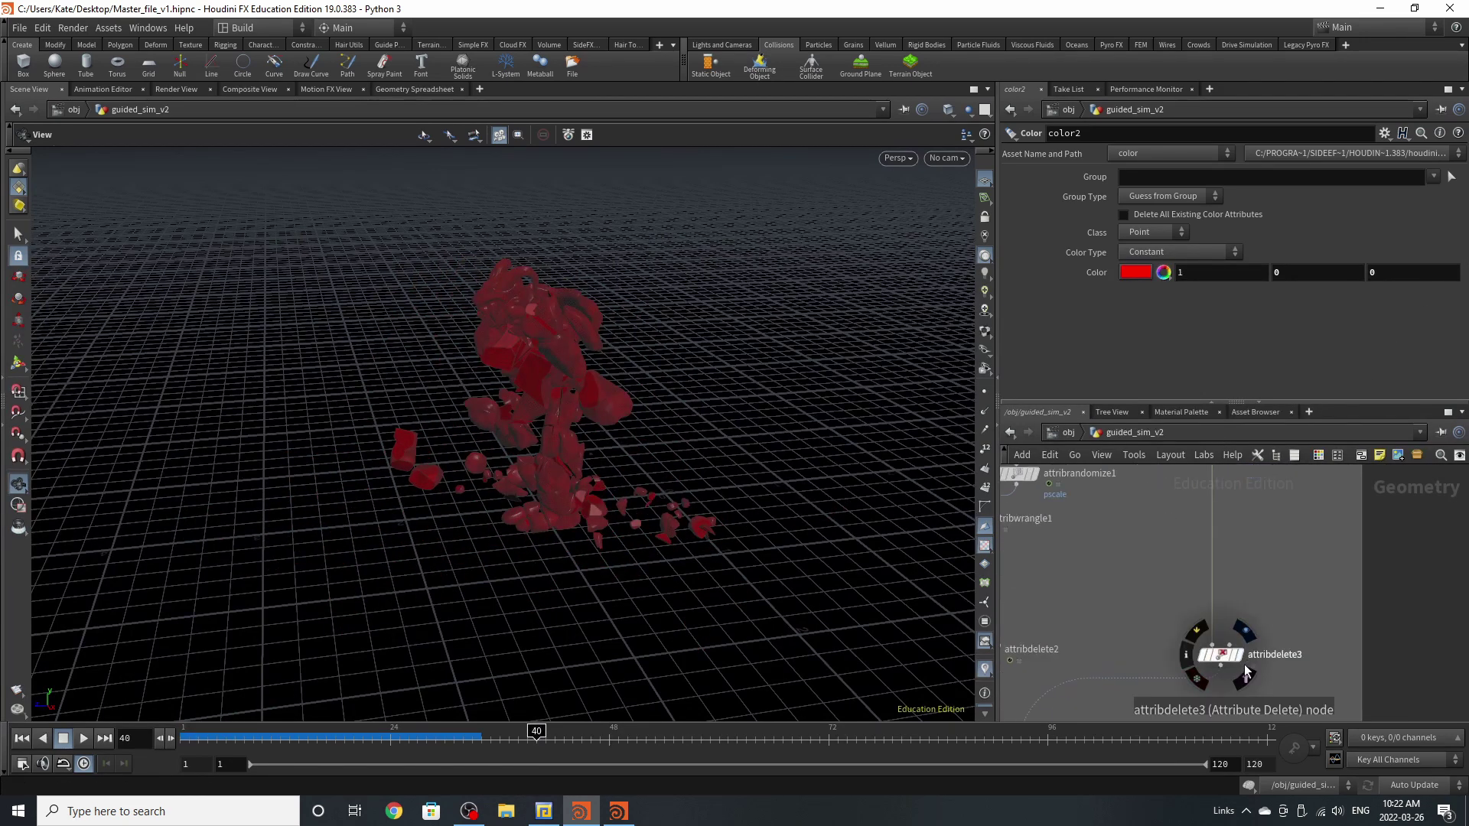
- Set the display flag on attribdelete3 to show the geometry without its Cd colour
{"action": "left_click", "coordinate": [1233, 650]}
{"action": "left_click", "coordinate": [1216, 650]}
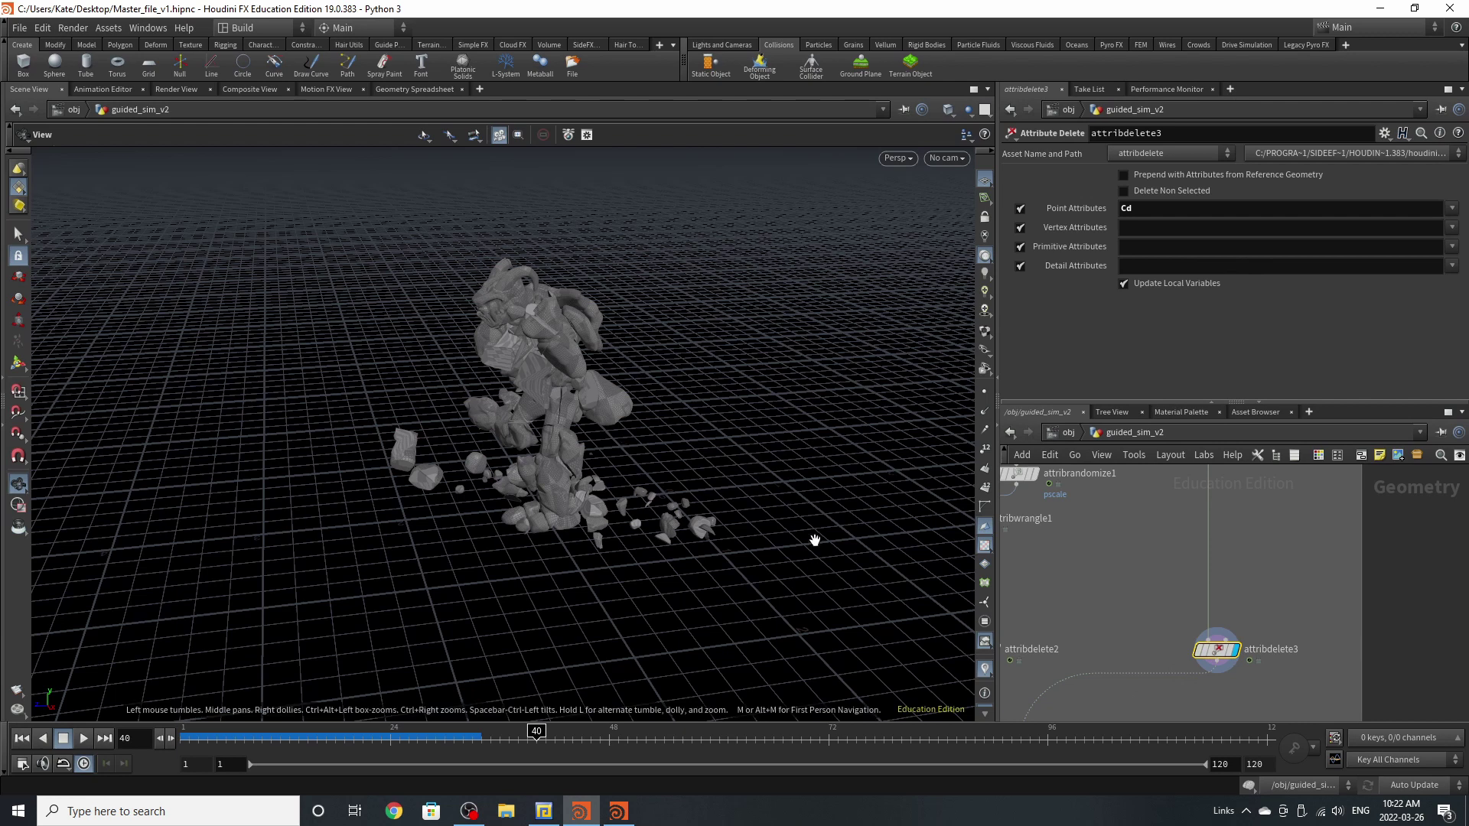
{"action": "scroll", "coordinate": [1377, 556], "scroll_direction": "down", "scroll_amount": 5}
{"action": "scroll", "coordinate": [1238, 629], "scroll_direction": "up", "scroll_amount": 4}
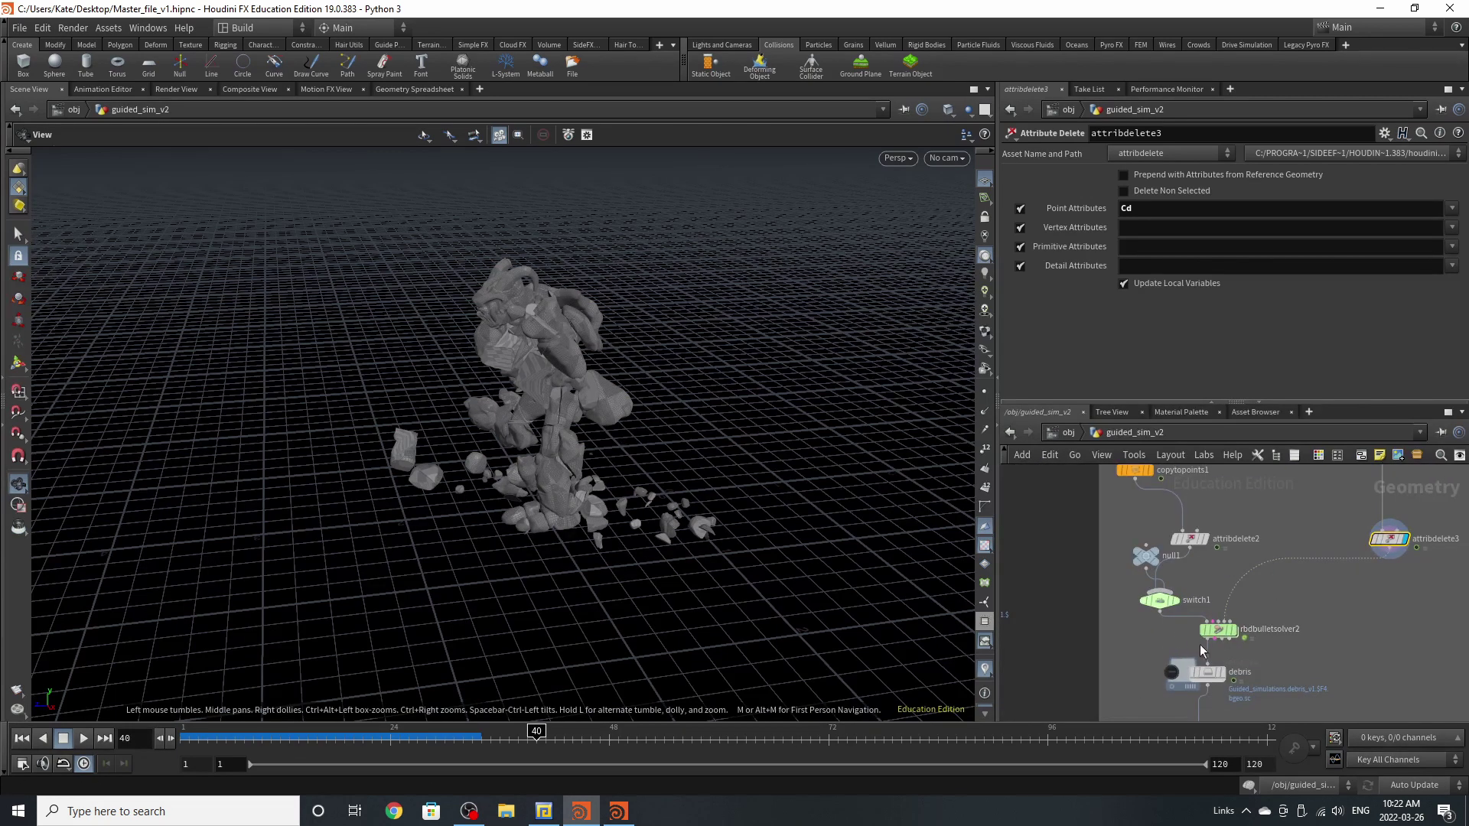
{"action": "scroll", "coordinate": [1255, 570], "scroll_direction": "up", "scroll_amount": 1}
{"action": "scroll", "coordinate": [1197, 586], "scroll_direction": "up", "scroll_amount": 1}
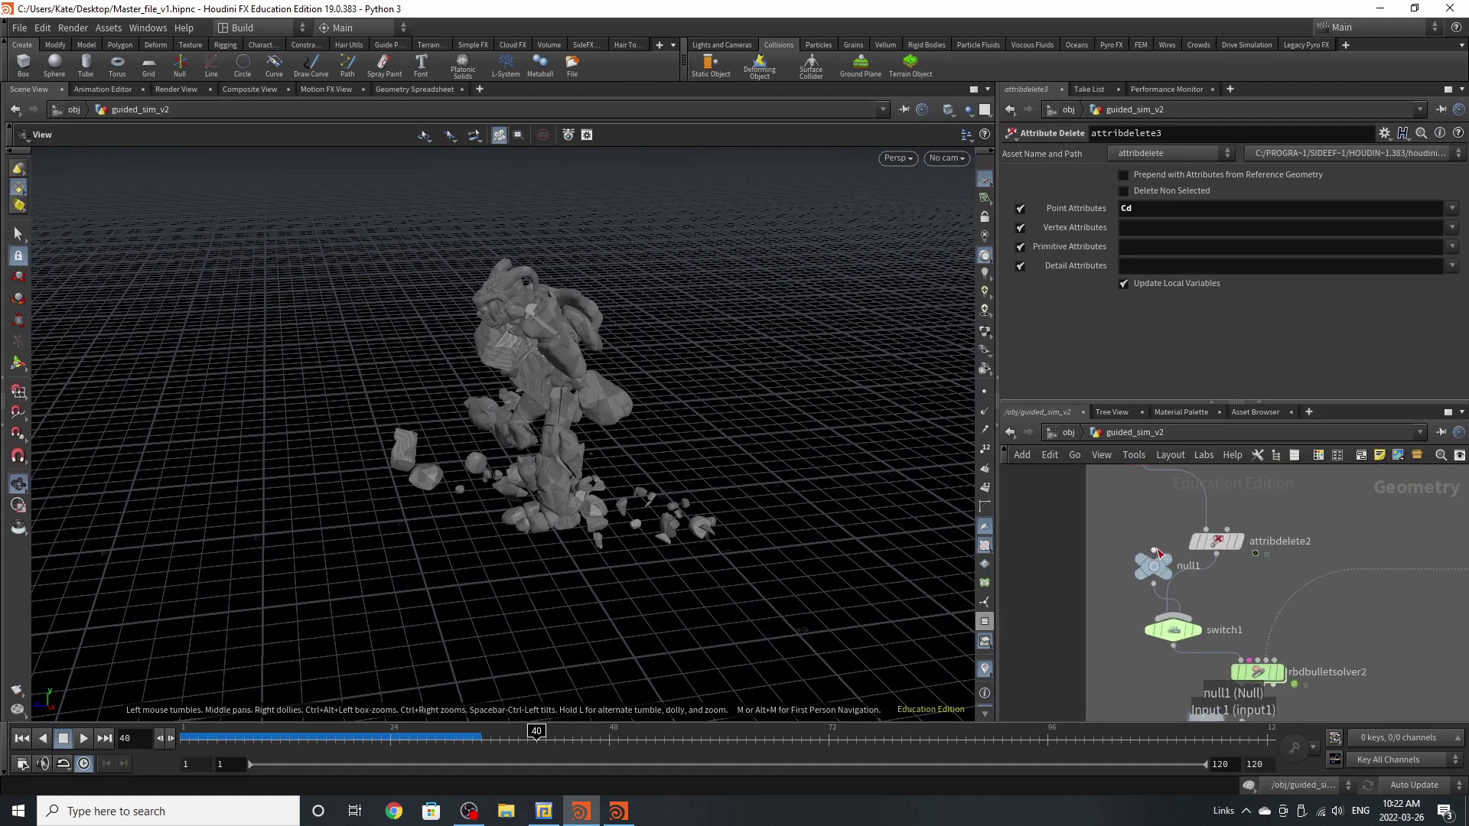
- Display attribdelete2, move null1 beside switch1, then display rbdbulletsolver2 at frame 1
{"action": "left_click", "coordinate": [1236, 540]}
{"action": "left_click", "coordinate": [1224, 541]}
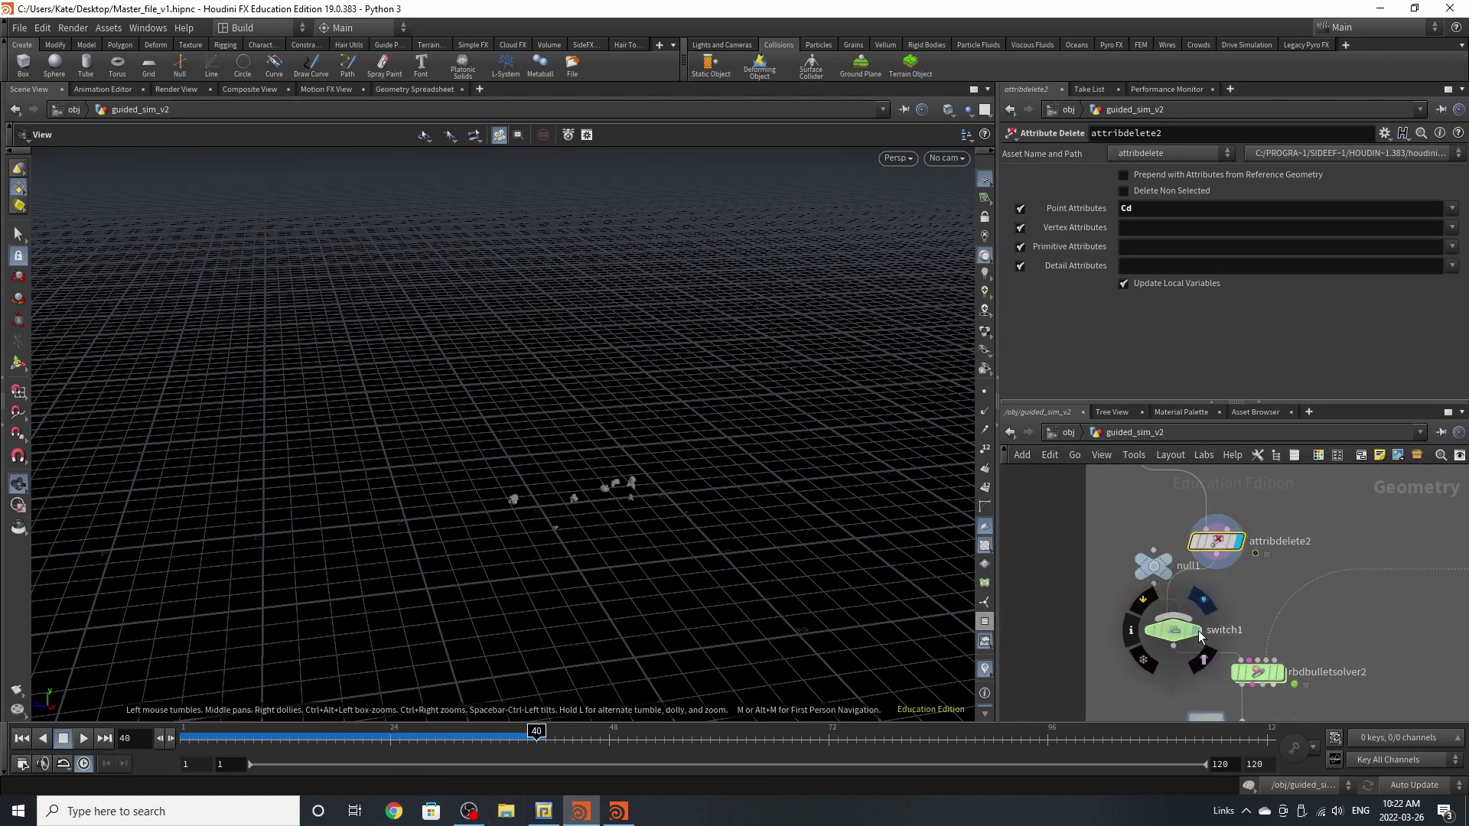
{"action": "left_click", "coordinate": [1166, 633]}
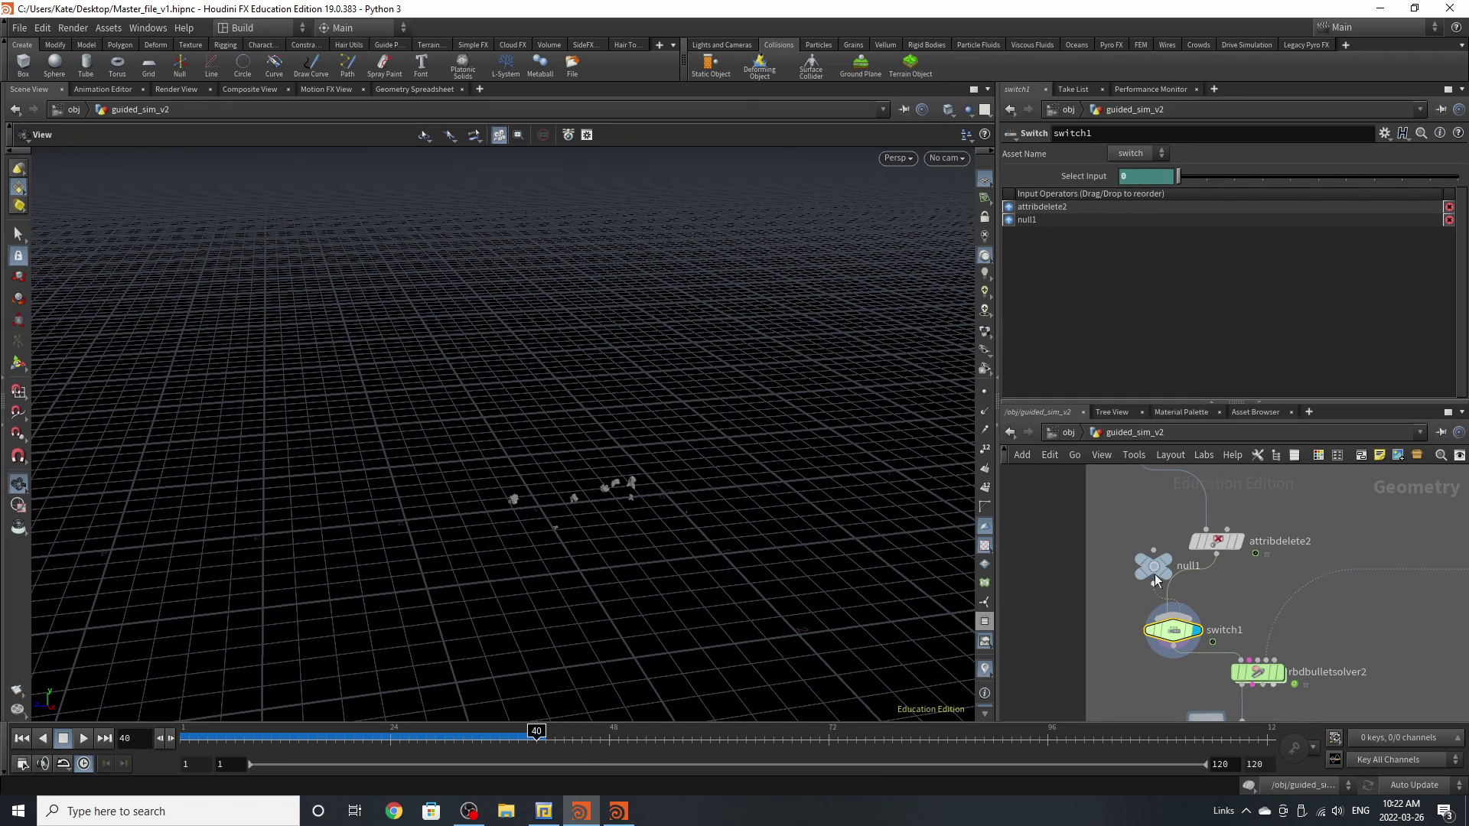
{"action": "left_click_drag", "start_coordinate": [1149, 592], "coordinate": [1099, 579]}
{"action": "left_click", "coordinate": [22, 739]}
{"action": "left_click", "coordinate": [1248, 630]}
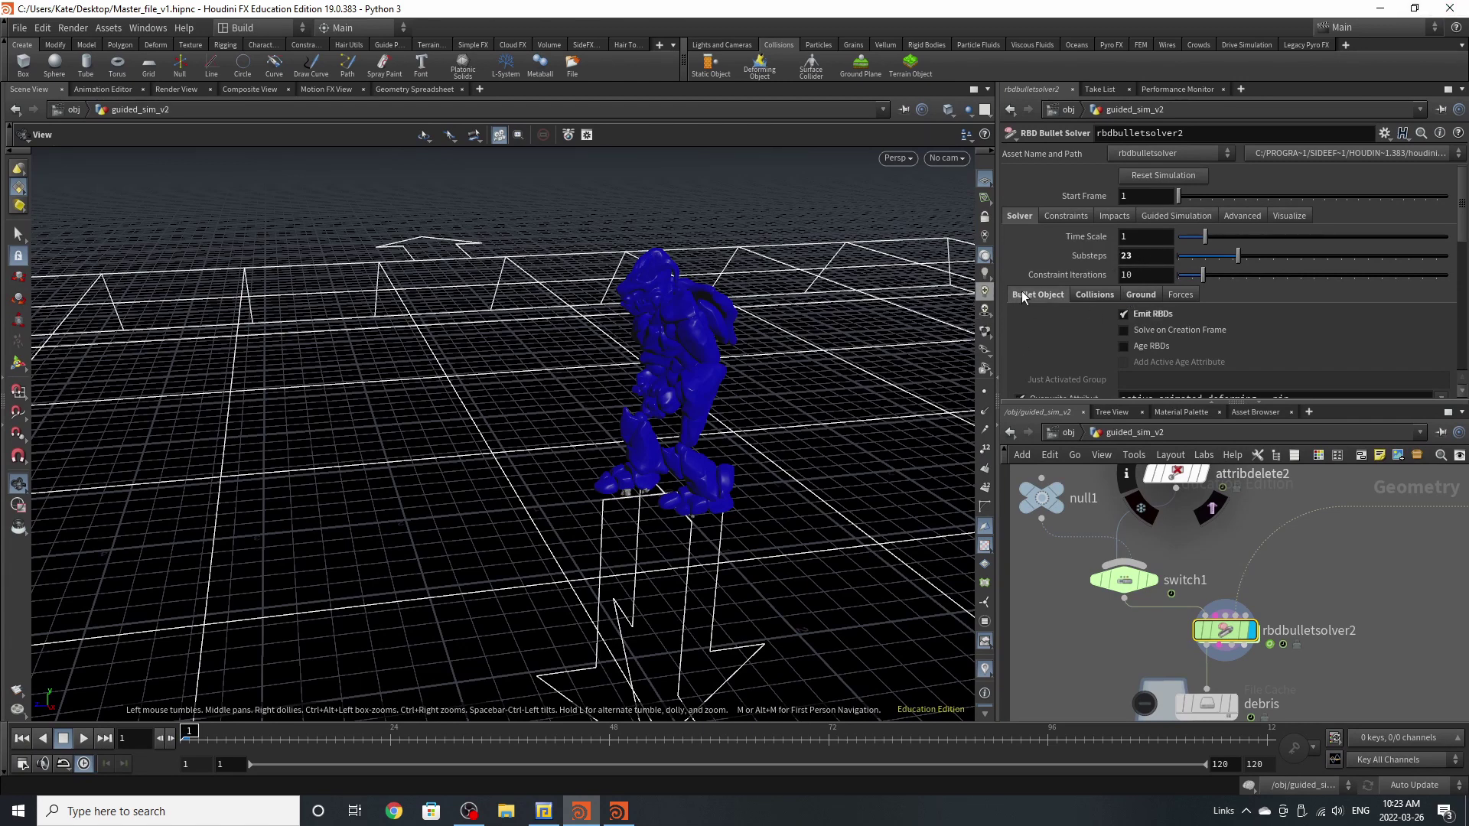
- Review rbdbulletsolver2's Collisions and Ground settings, ending on a Ground Plane at 0, 0, 0
{"action": "mouse_move", "coordinate": [1144, 316]}
{"action": "scroll", "coordinate": [1116, 344], "scroll_direction": "down", "scroll_amount": 5}
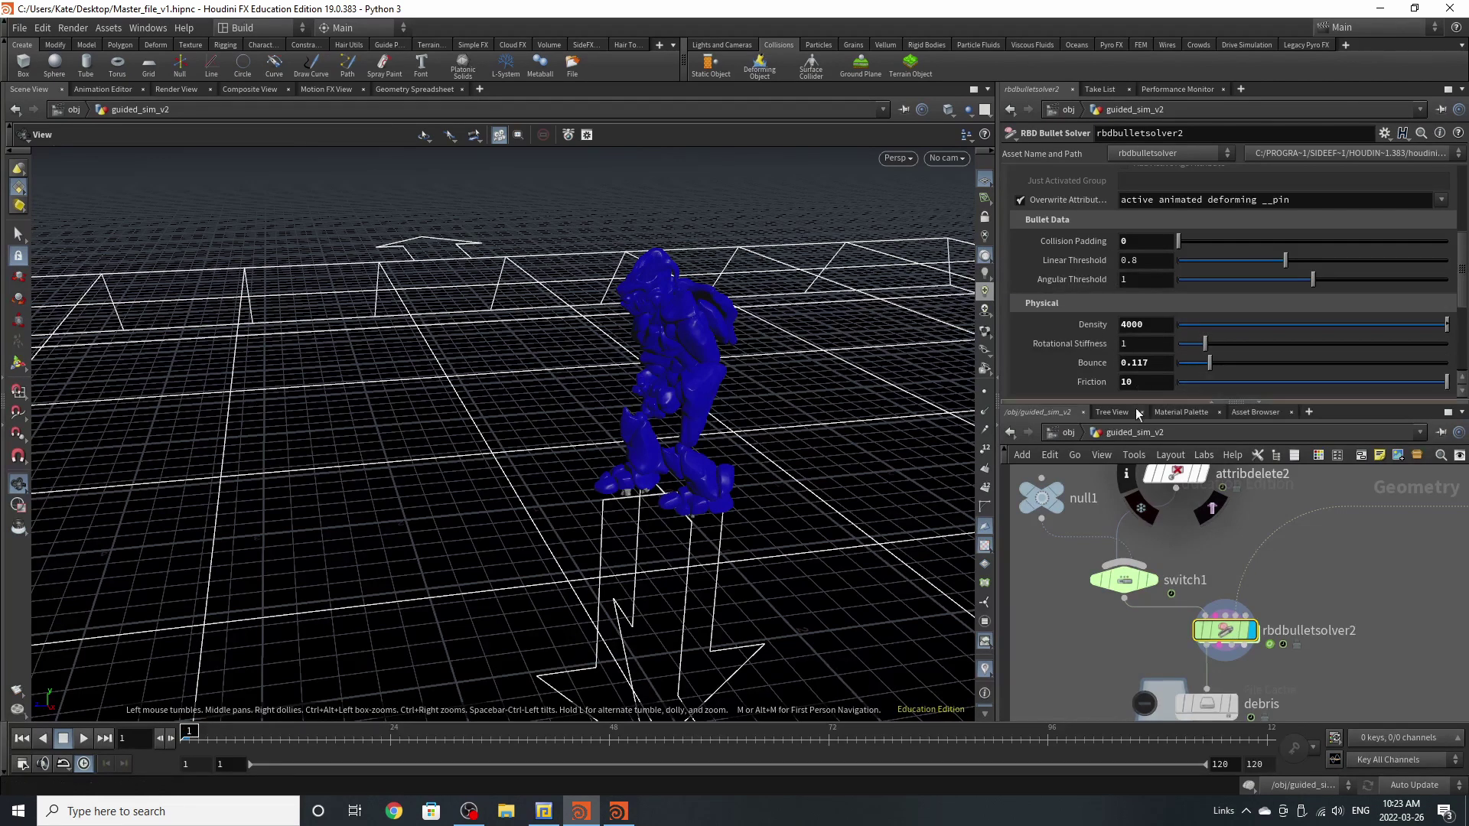
{"action": "scroll", "coordinate": [1171, 378], "scroll_direction": "up", "scroll_amount": 5}
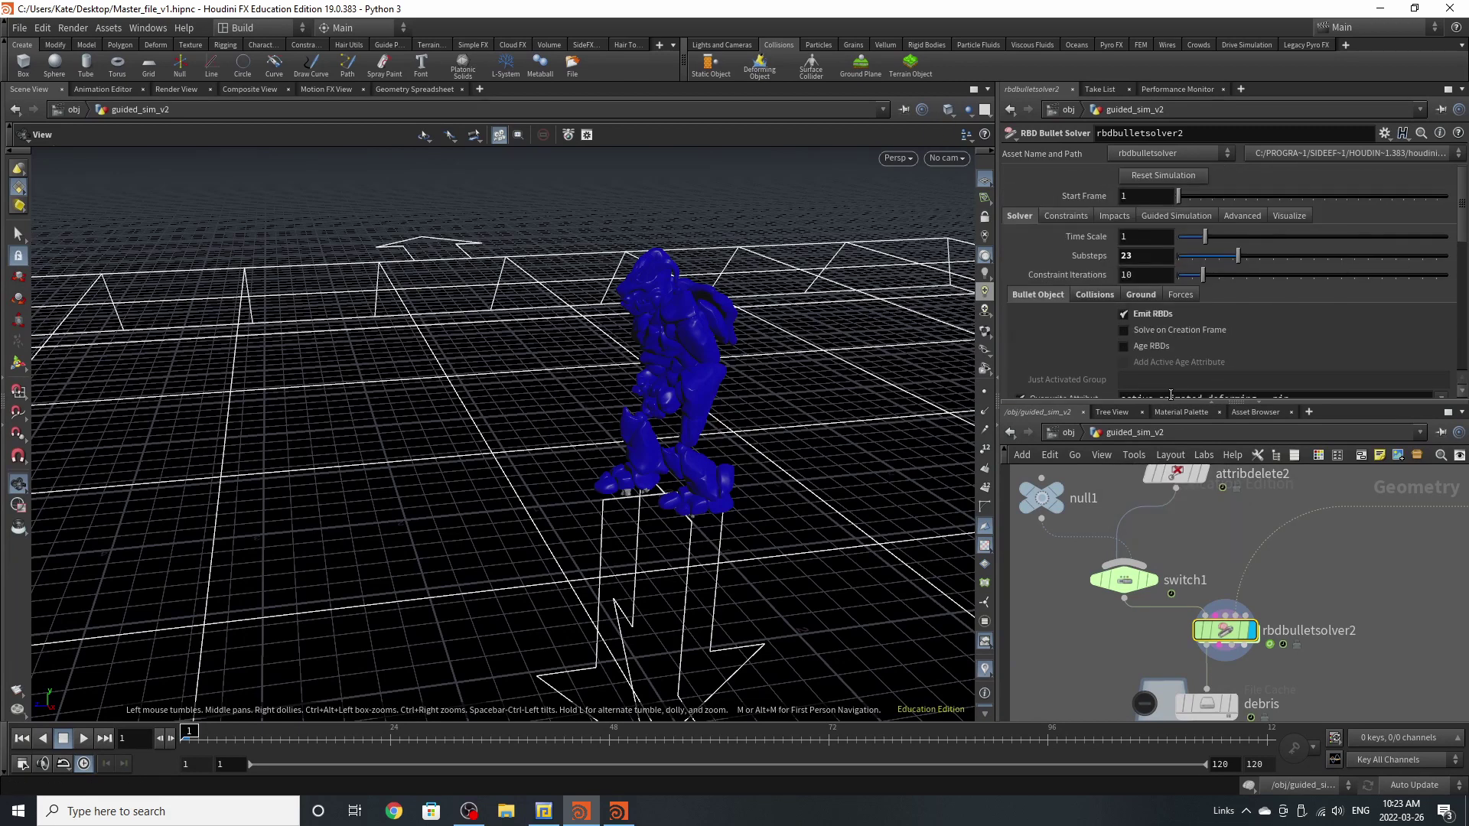
{"action": "left_click", "coordinate": [1098, 295]}
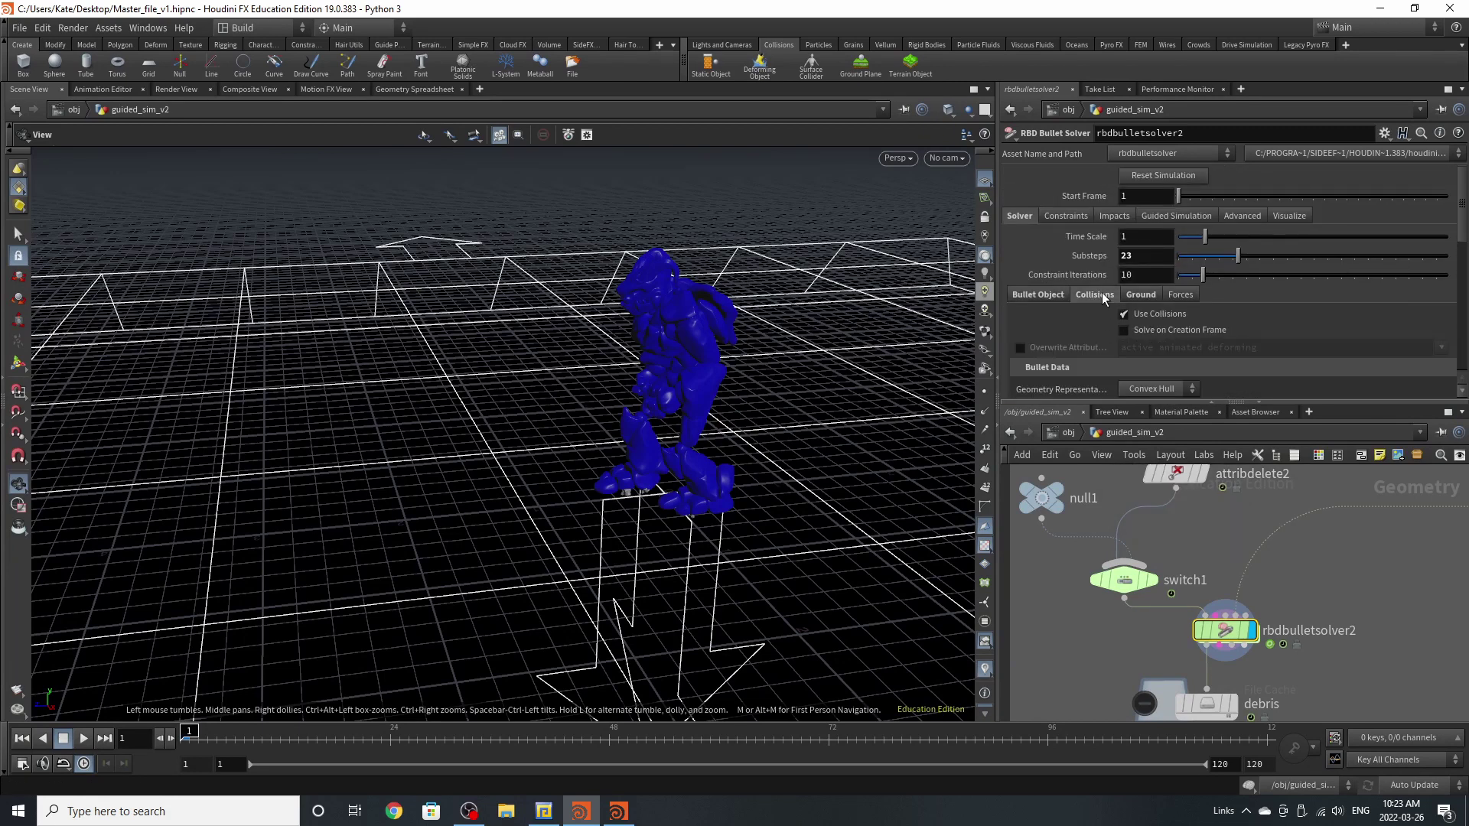
{"action": "scroll", "coordinate": [1102, 292], "scroll_direction": "down", "scroll_amount": 3}
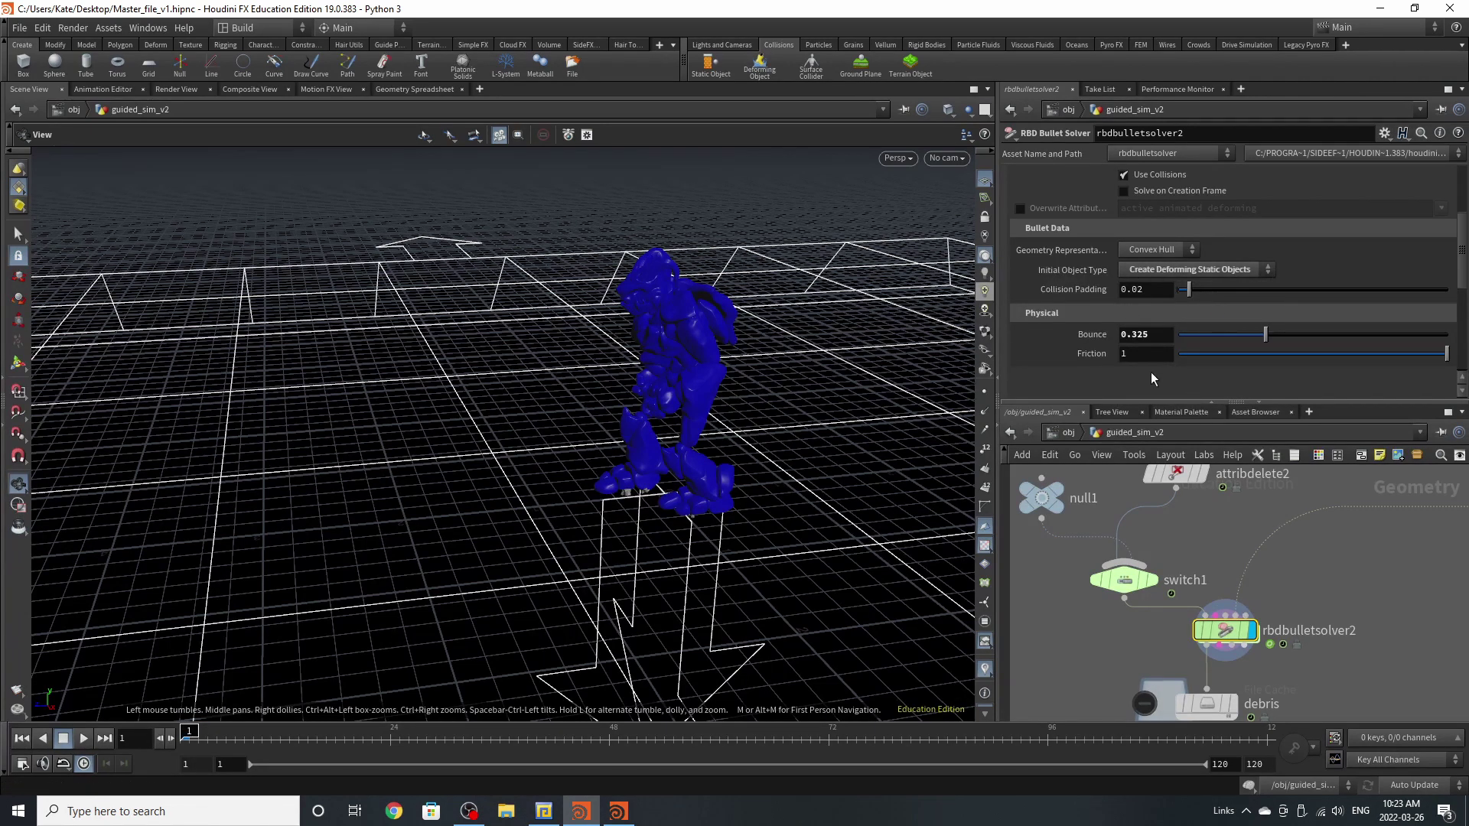
{"action": "scroll", "coordinate": [1201, 352], "scroll_direction": "up", "scroll_amount": 3}
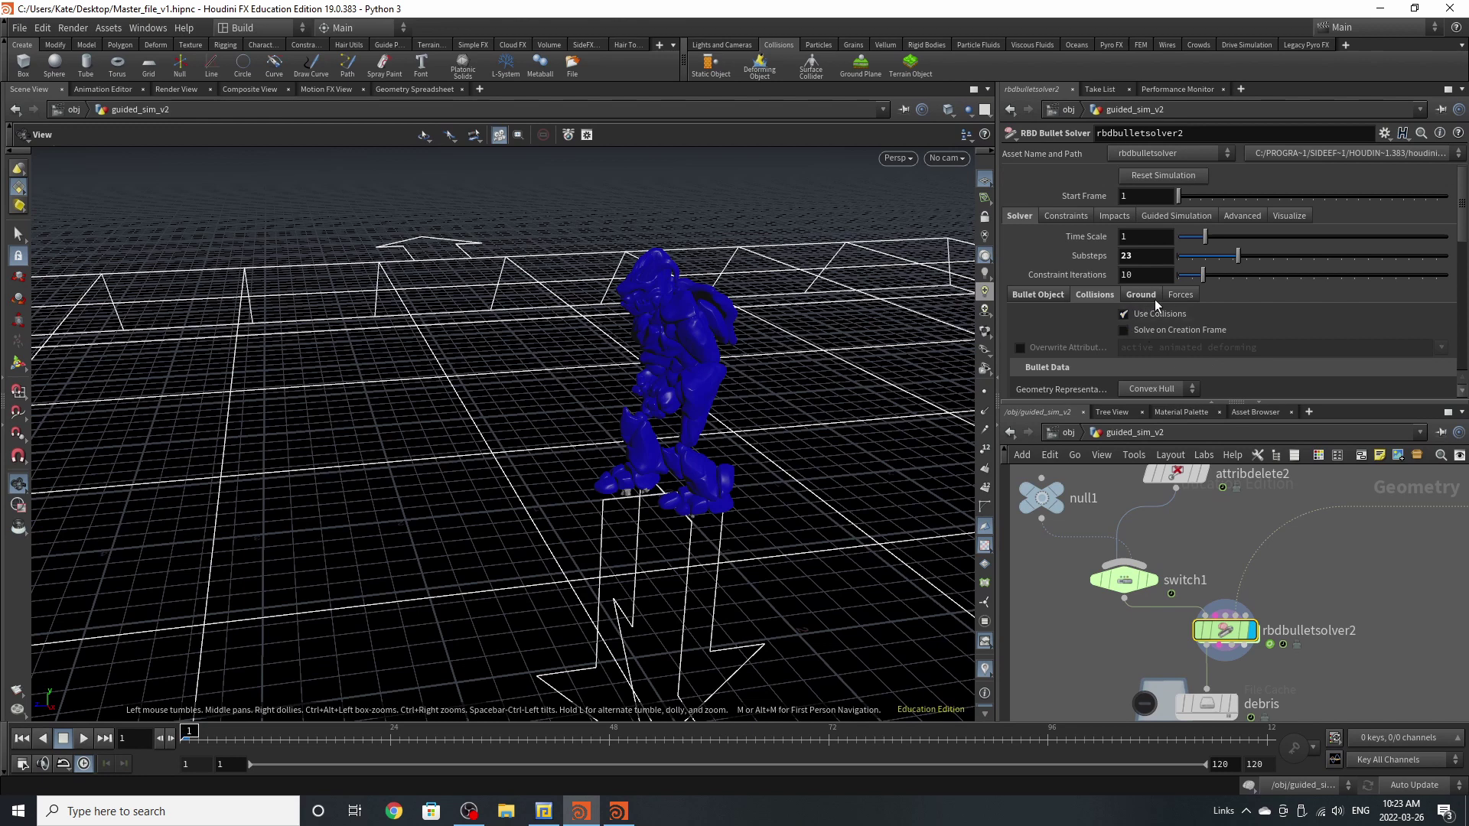
{"action": "left_click", "coordinate": [1149, 297]}
{"action": "scroll", "coordinate": [1163, 301], "scroll_direction": "down", "scroll_amount": 1}
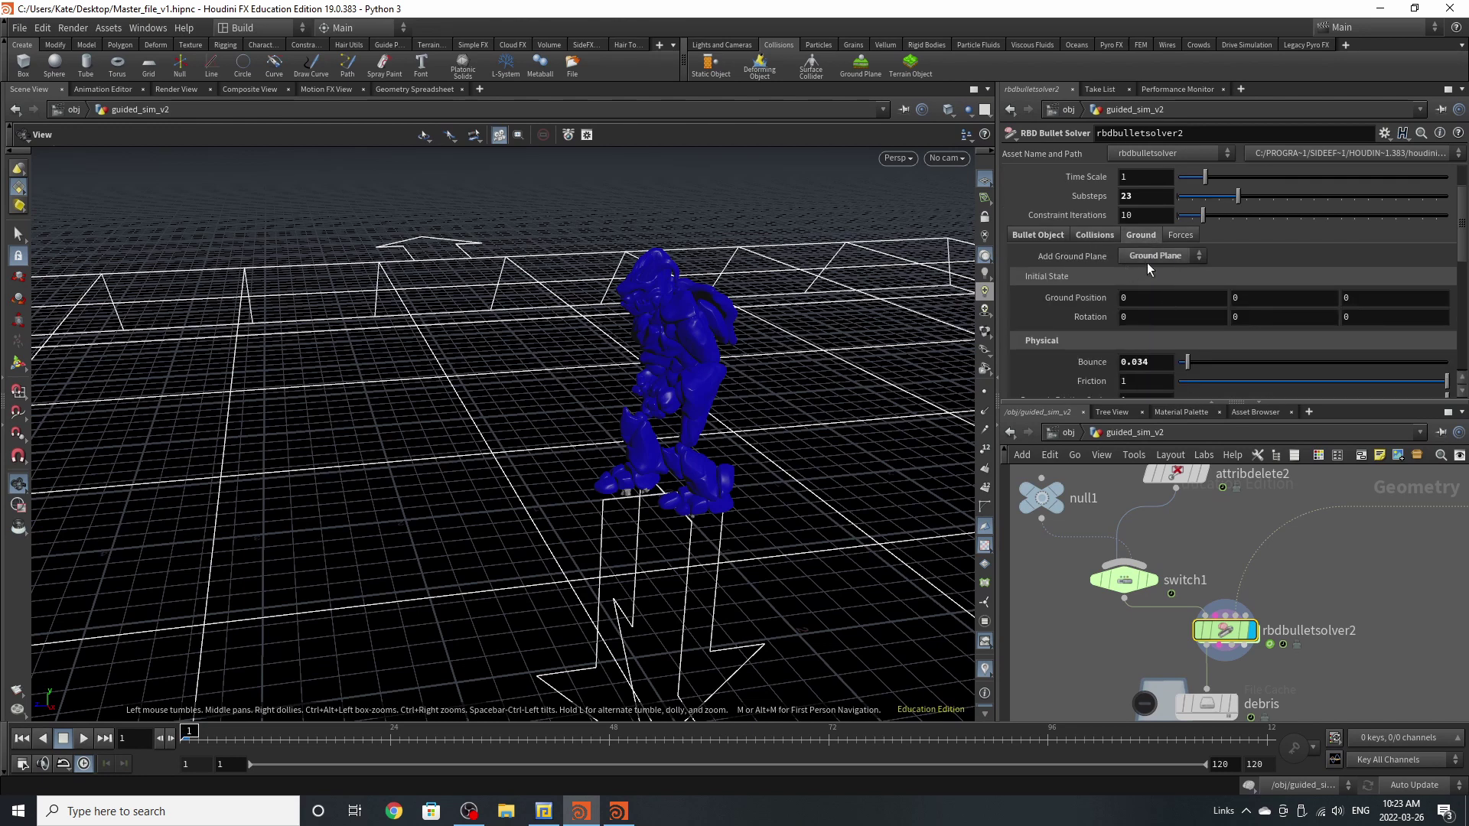
{"action": "scroll", "coordinate": [1186, 318], "scroll_direction": "down", "scroll_amount": 2}
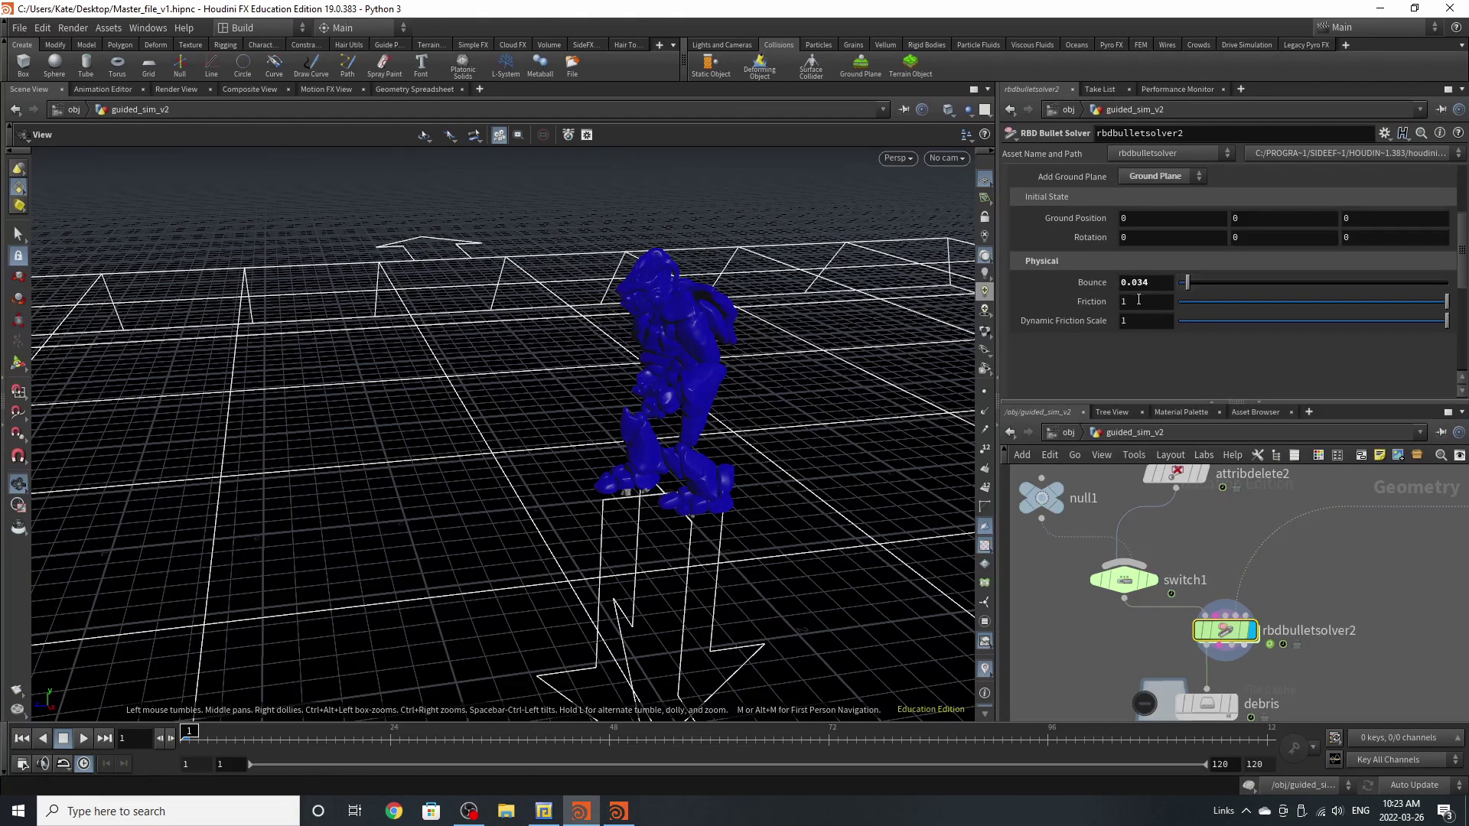
{"action": "scroll", "coordinate": [1172, 361], "scroll_direction": "up", "scroll_amount": 3}
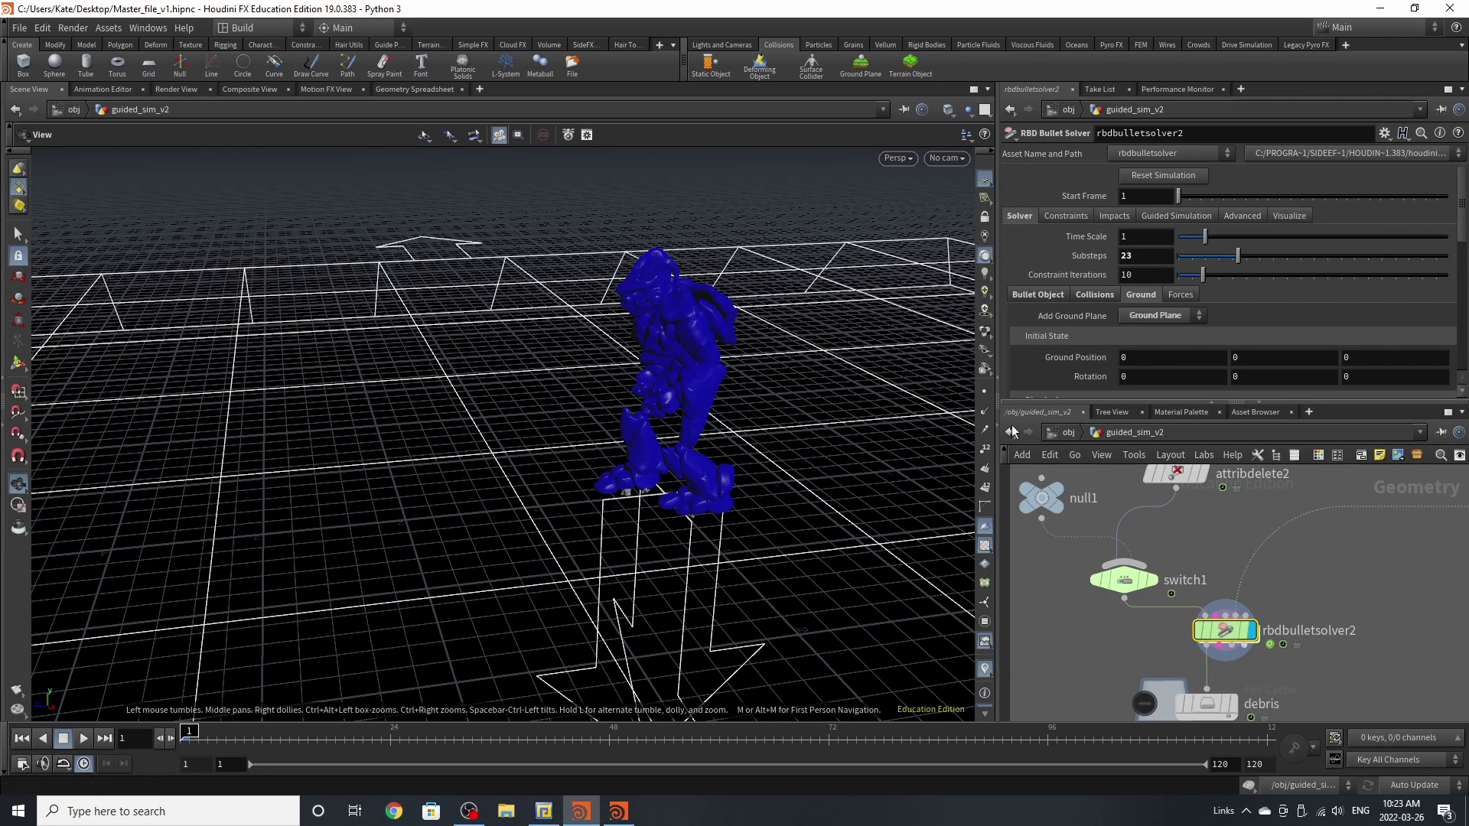
- Display the debris File Cache and scrub forward to about frame 84
{"action": "middle_click_drag", "start_coordinate": [1257, 674], "coordinate": [1233, 571]}
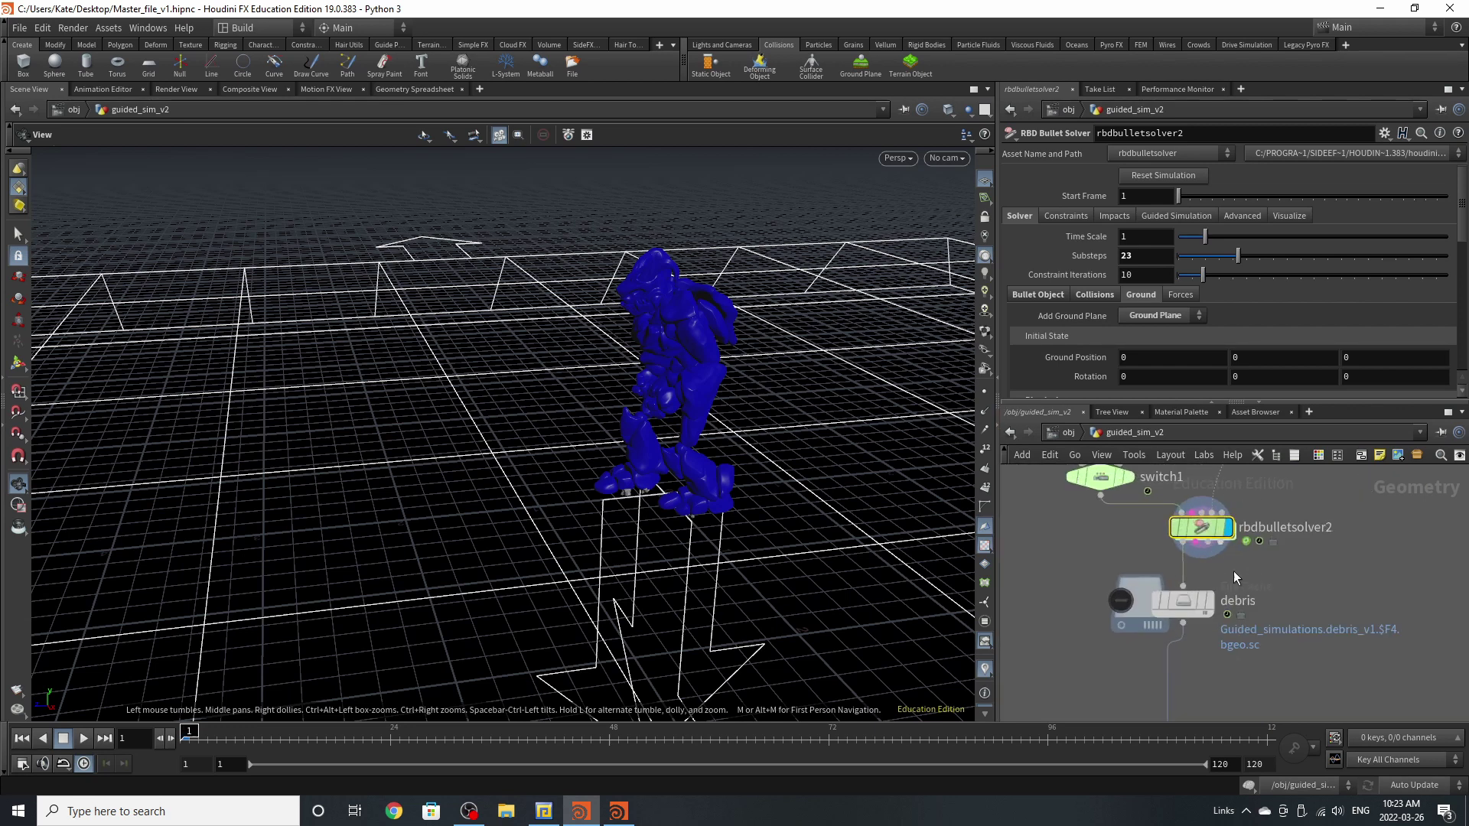
{"action": "left_click", "coordinate": [1206, 599]}
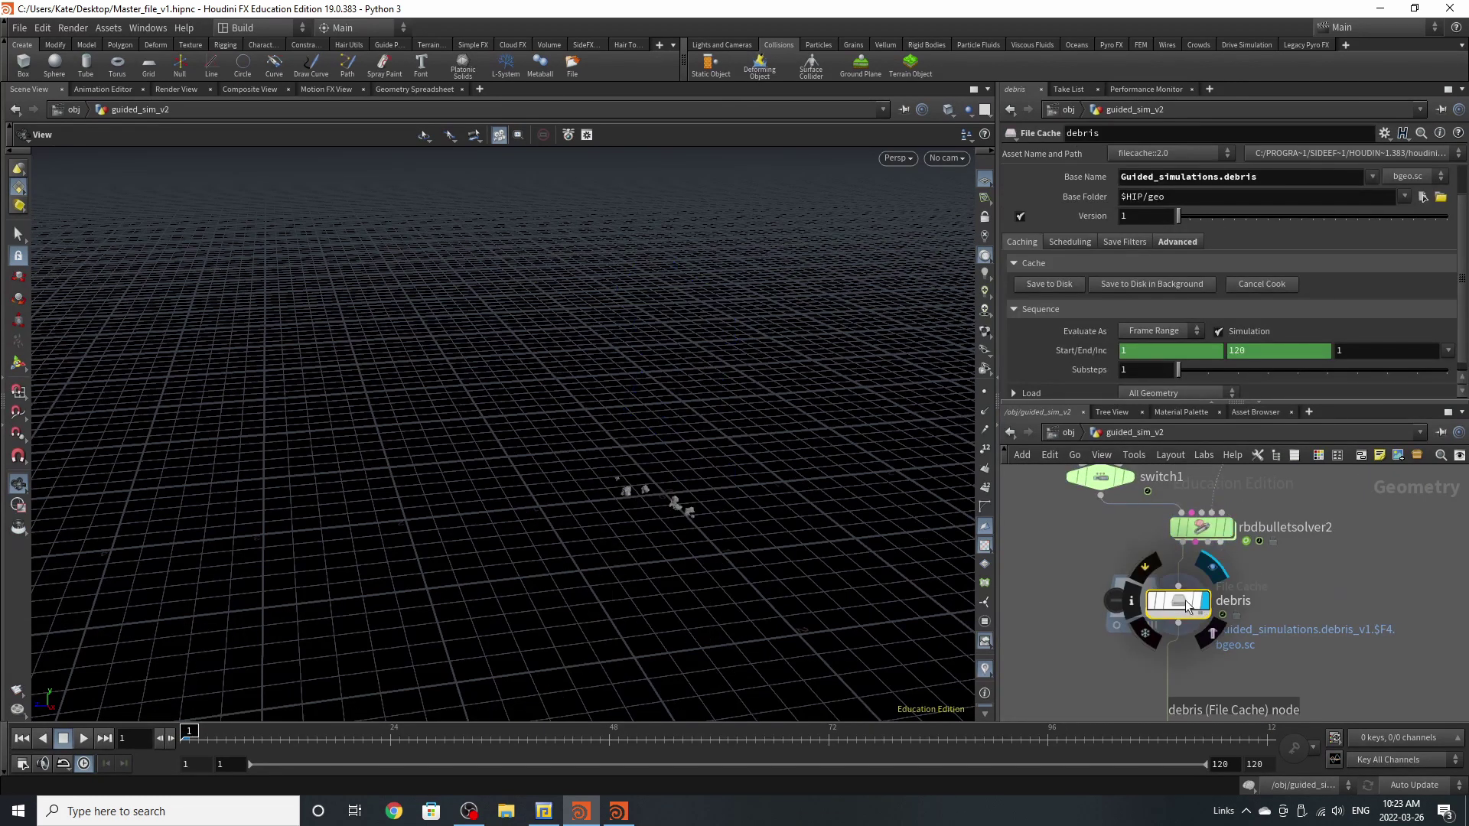
{"action": "left_click_drag", "start_coordinate": [522, 741], "coordinate": [1069, 704]}
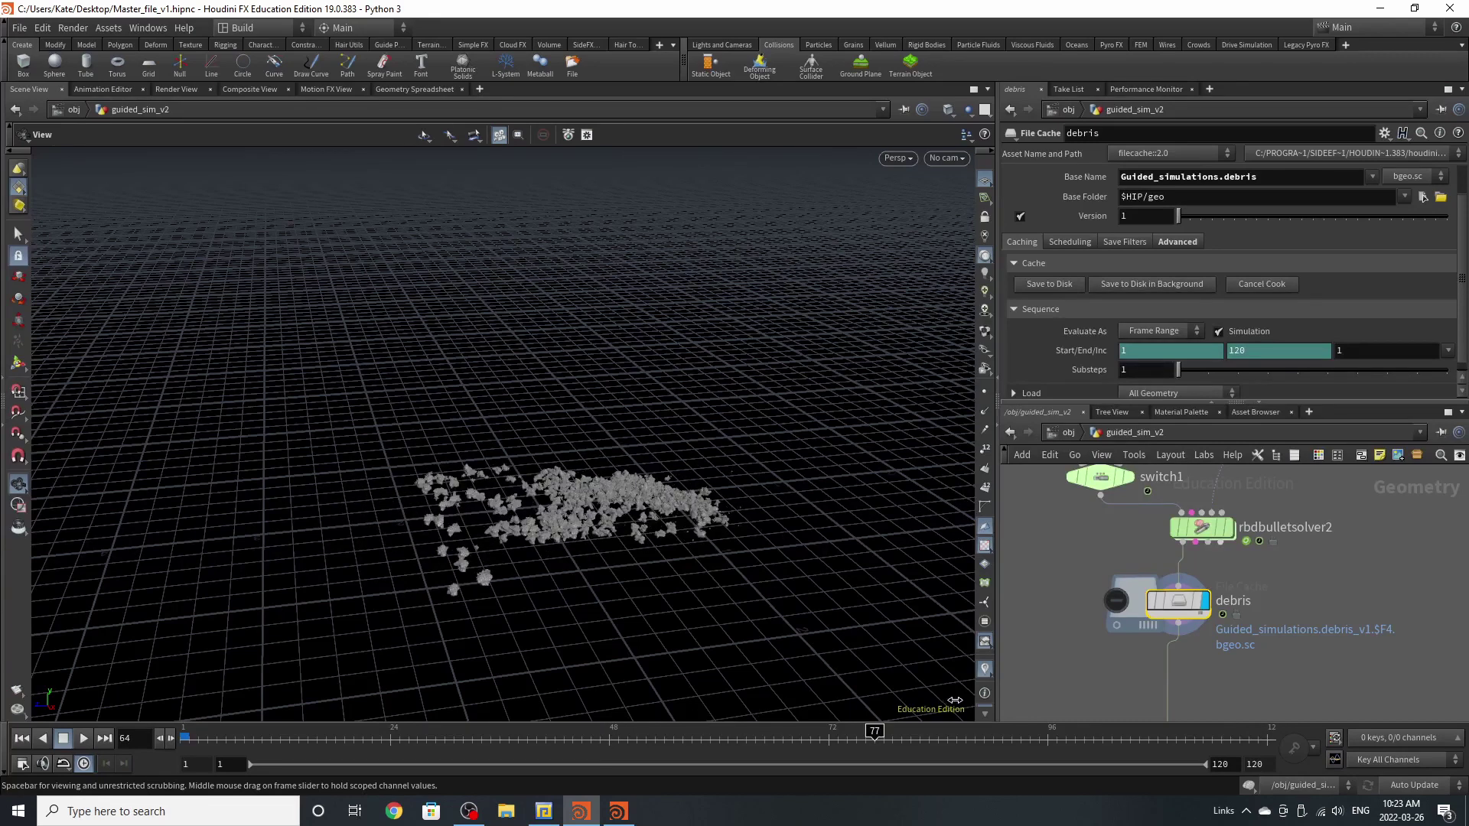
- Step up to /obj, look inside groundplane_object1, and return into guided_sim_v2
{"action": "left_click", "coordinate": [1071, 436]}
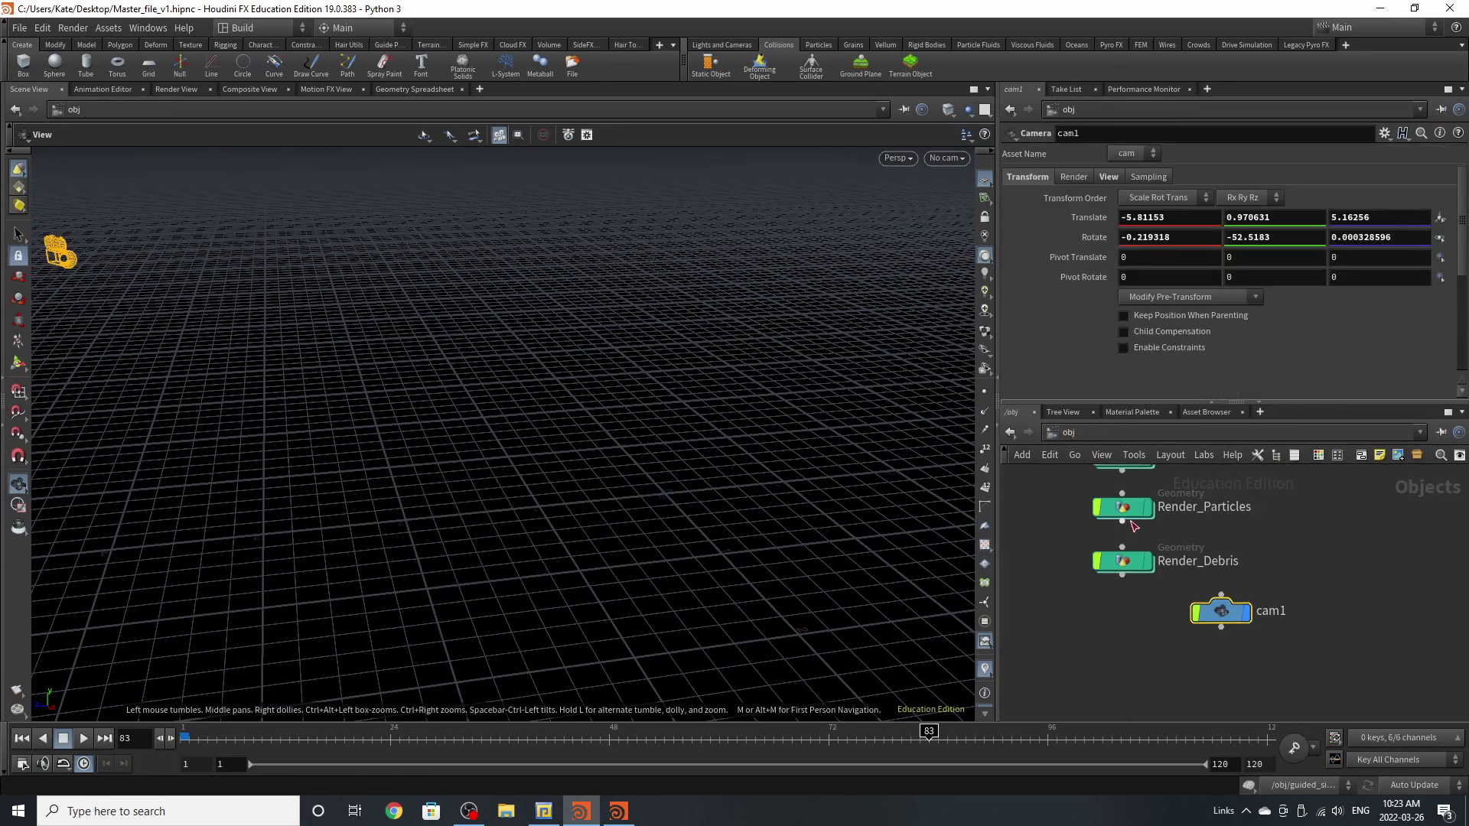
{"action": "double_click", "coordinate": [1062, 495]}
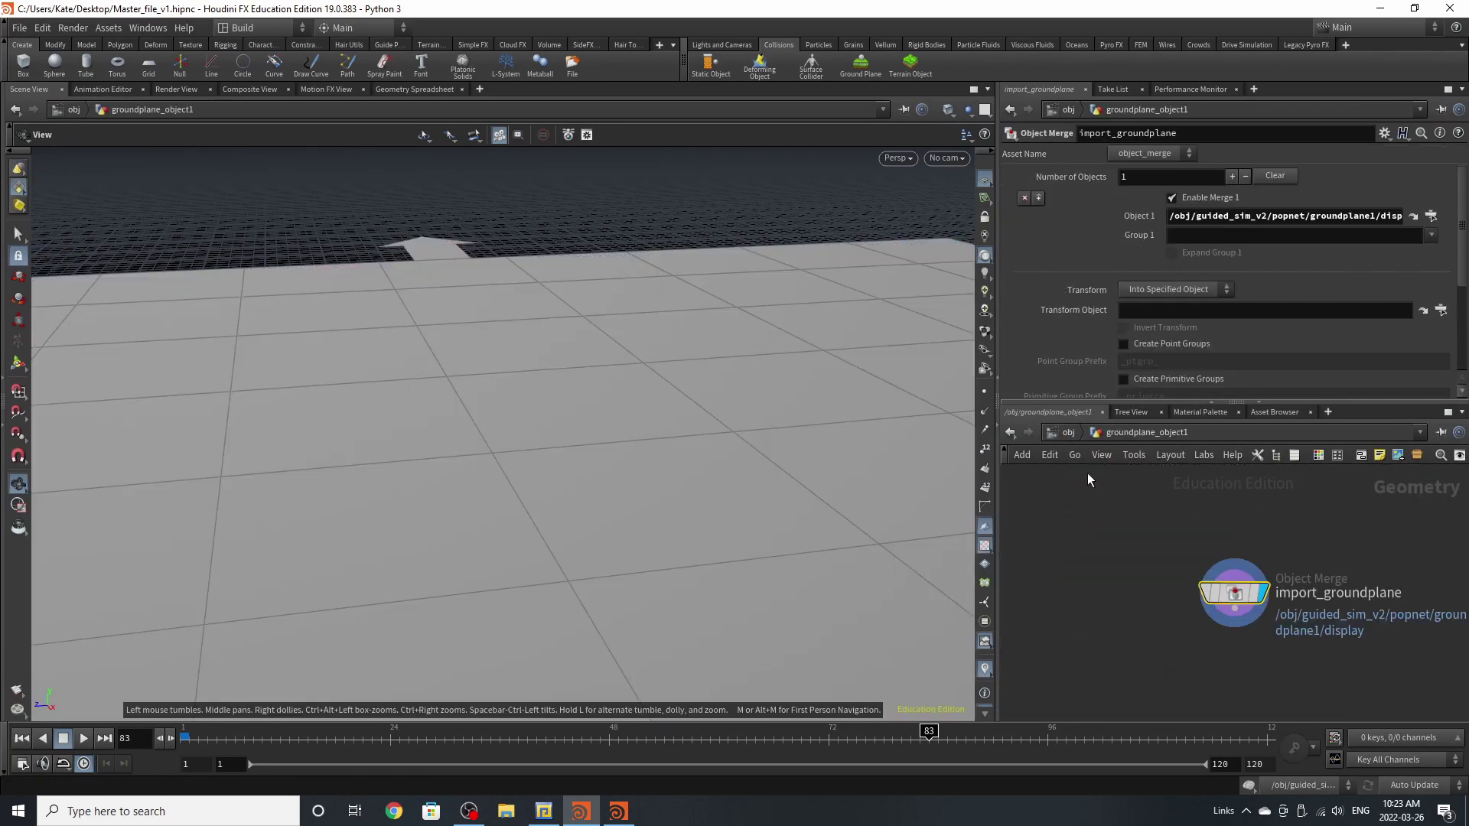
{"action": "left_click", "coordinate": [1066, 438]}
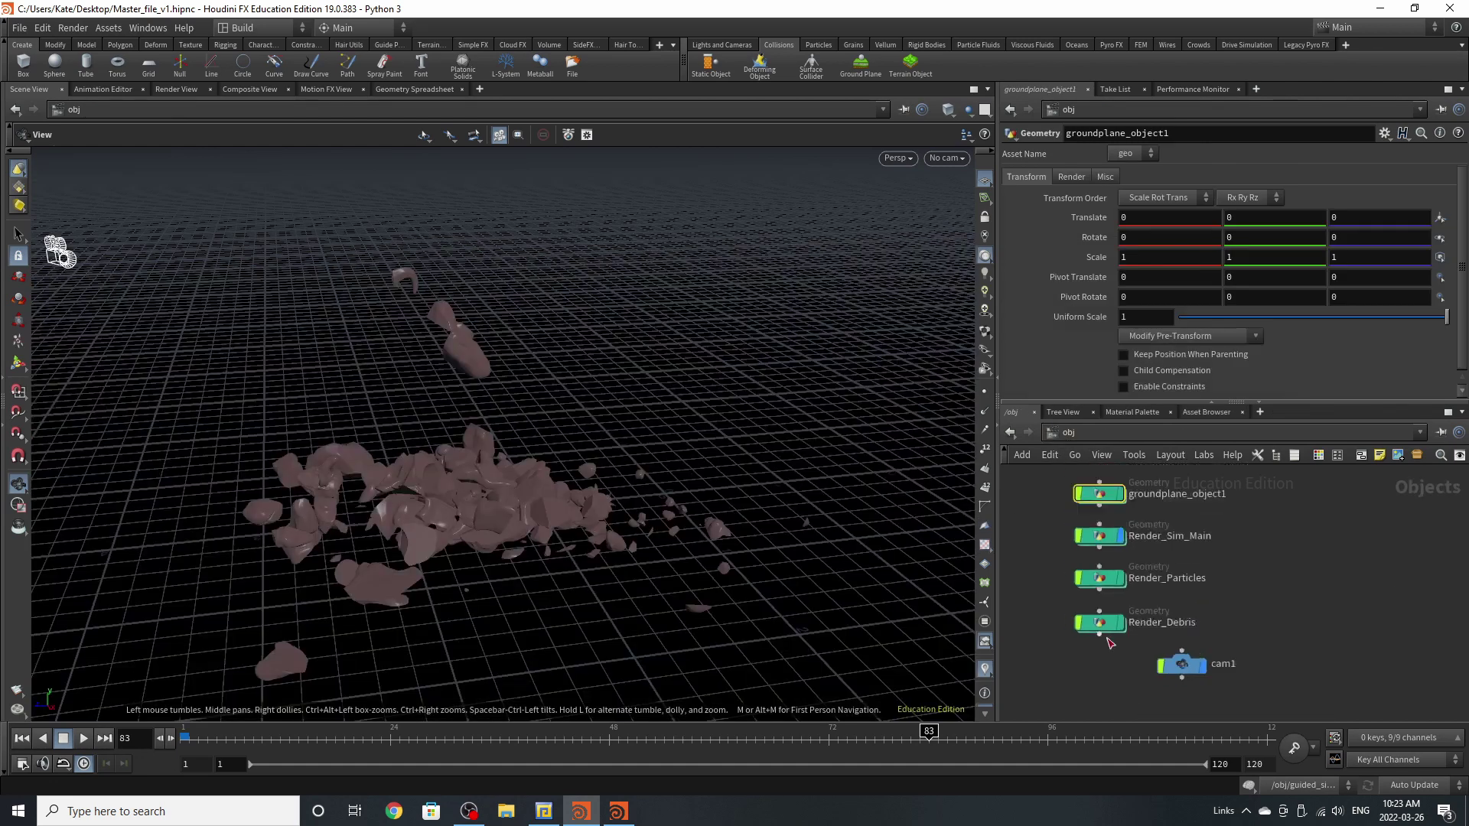
{"action": "double_click", "coordinate": [1094, 544]}
- Show the other scene objects in the viewport and play the debris through to frame 120
{"action": "left_click", "coordinate": [518, 736]}
{"action": "left_click", "coordinate": [968, 111]}
{"action": "left_click", "coordinate": [973, 130]}
{"action": "left_click_drag", "start_coordinate": [566, 738], "coordinate": [1463, 676]}
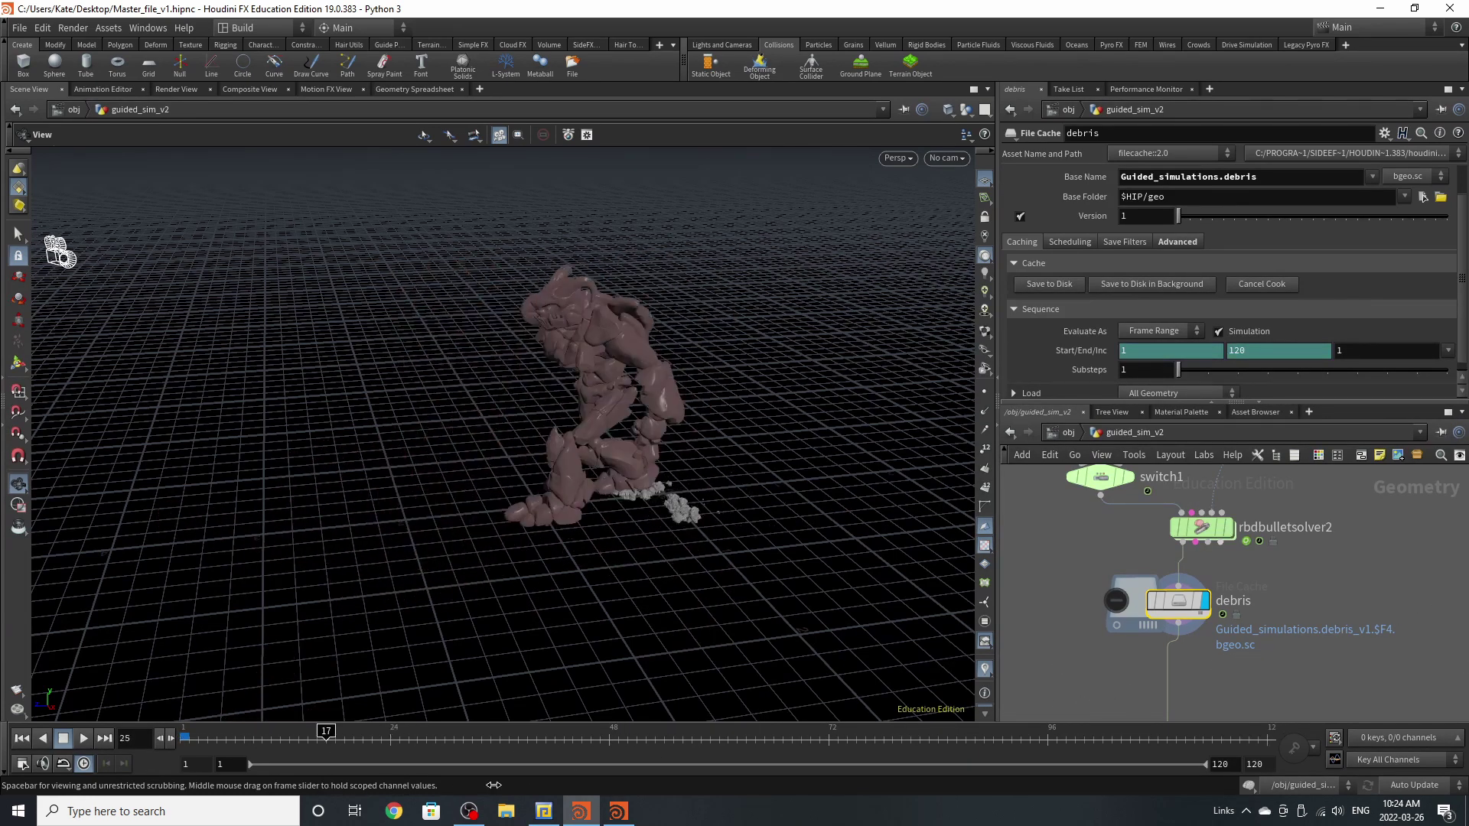
{"action": "left_click_drag", "start_coordinate": [1054, 715], "coordinate": [1300, 665]}
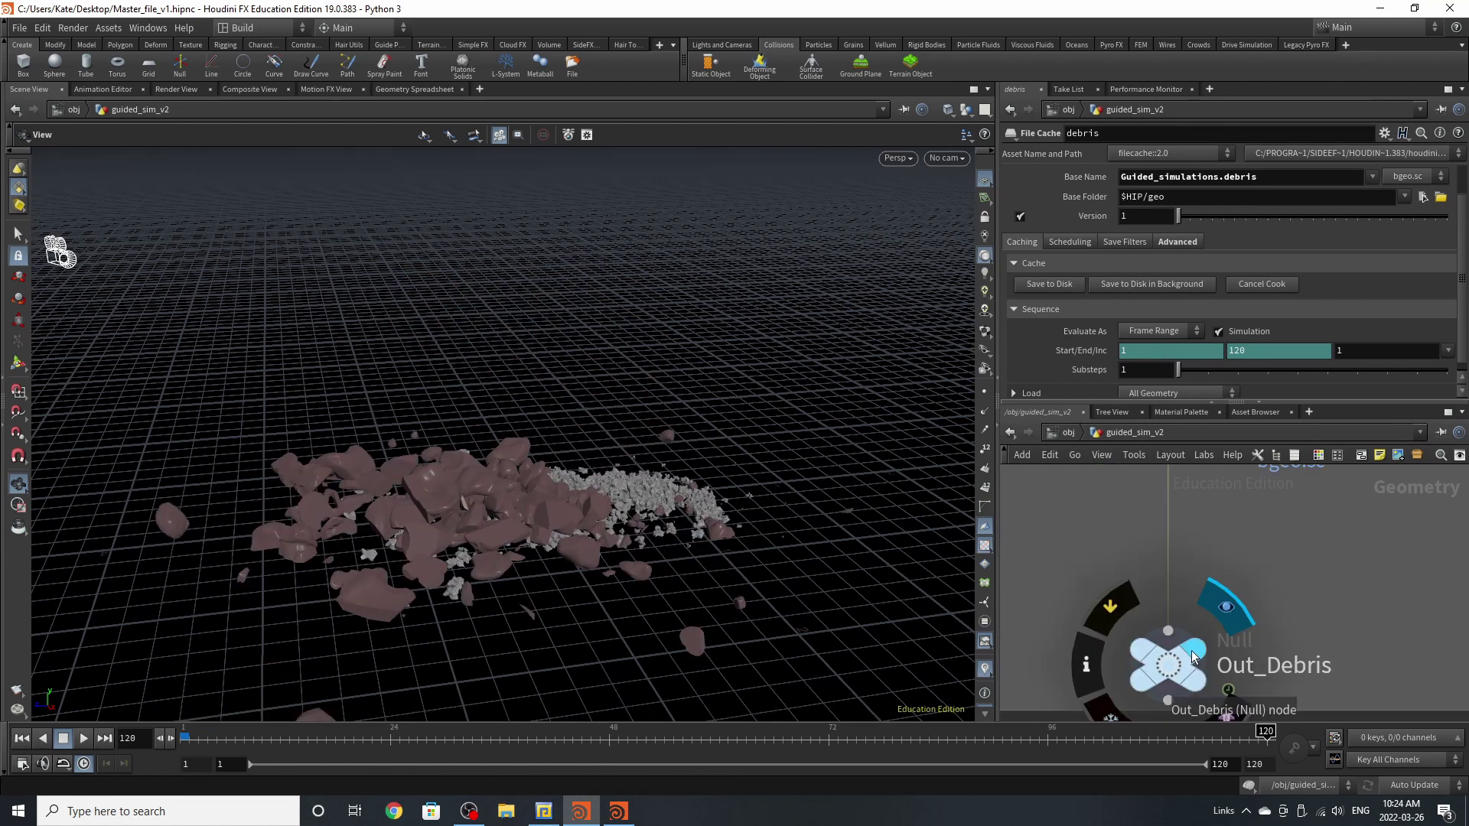
- Move Out_Debris just below the debris cache and colour it yellow
{"action": "left_click", "coordinate": [1178, 660]}
{"action": "scroll", "coordinate": [1170, 643], "scroll_direction": "down", "scroll_amount": 3}
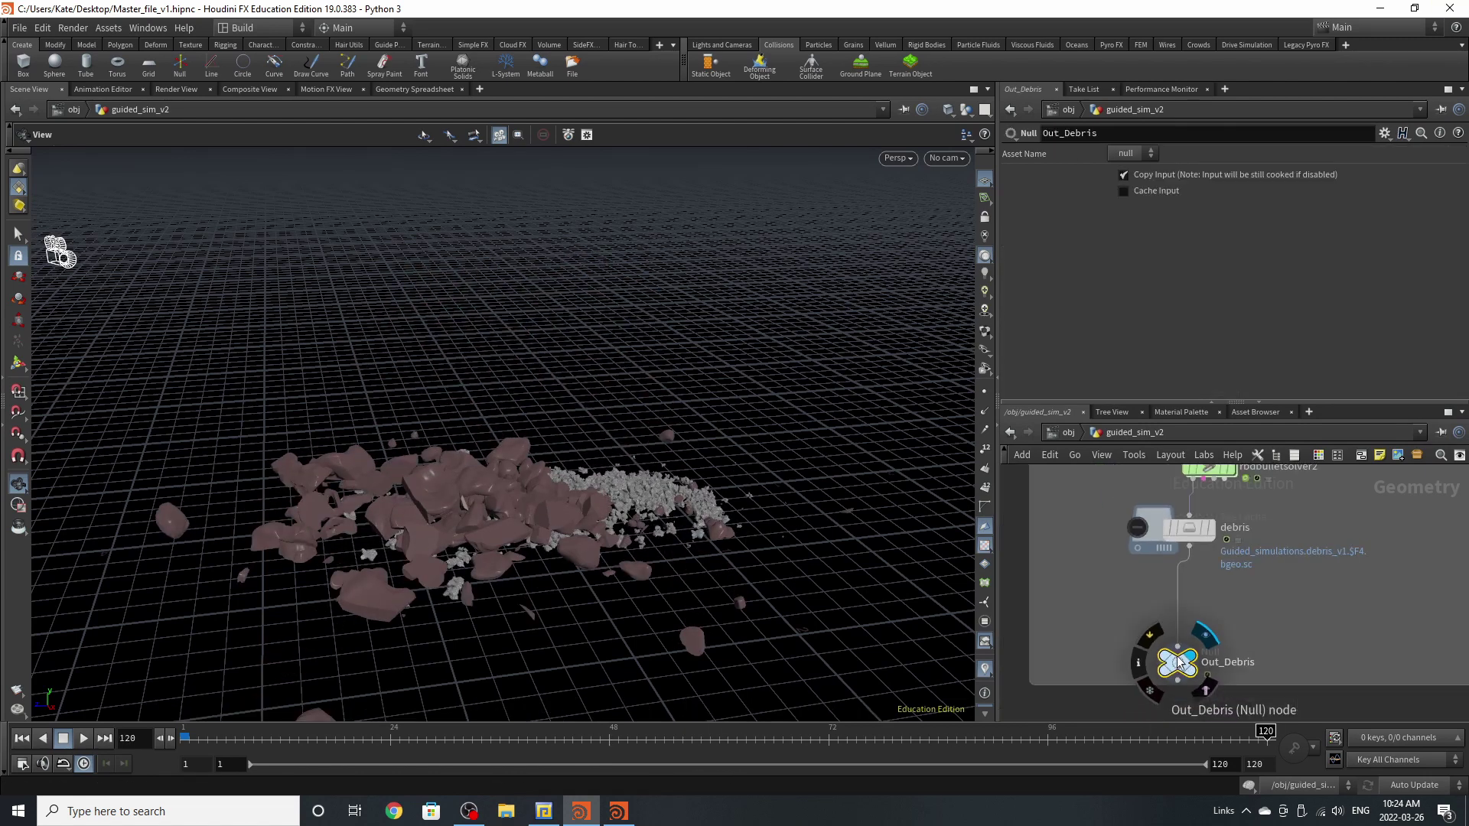
{"action": "left_click_drag", "start_coordinate": [1180, 606], "coordinate": [1180, 648]}
{"action": "key", "text": "c"}
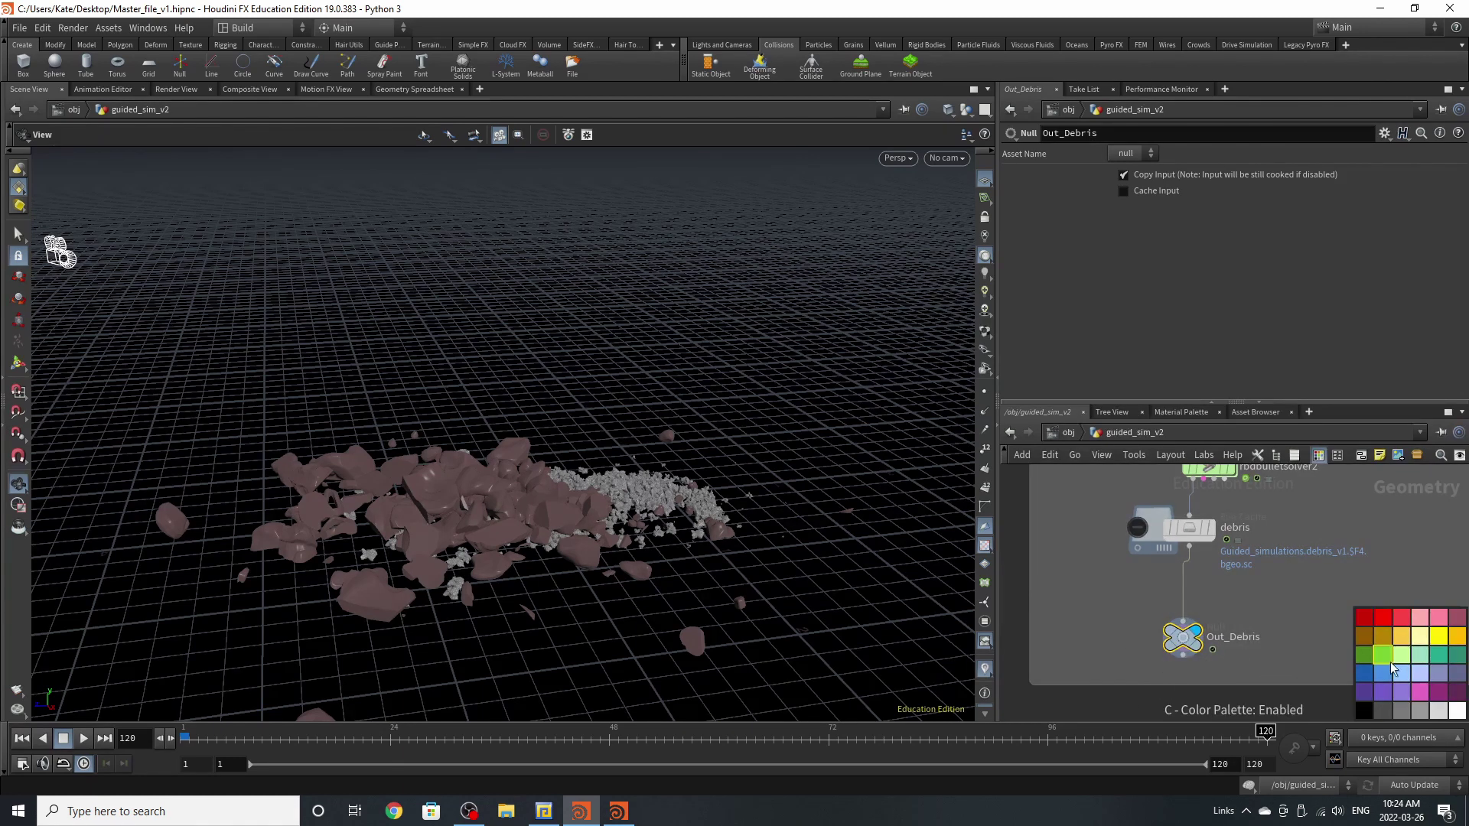
{"action": "left_click", "coordinate": [1438, 635]}
{"action": "key", "text": "c"}
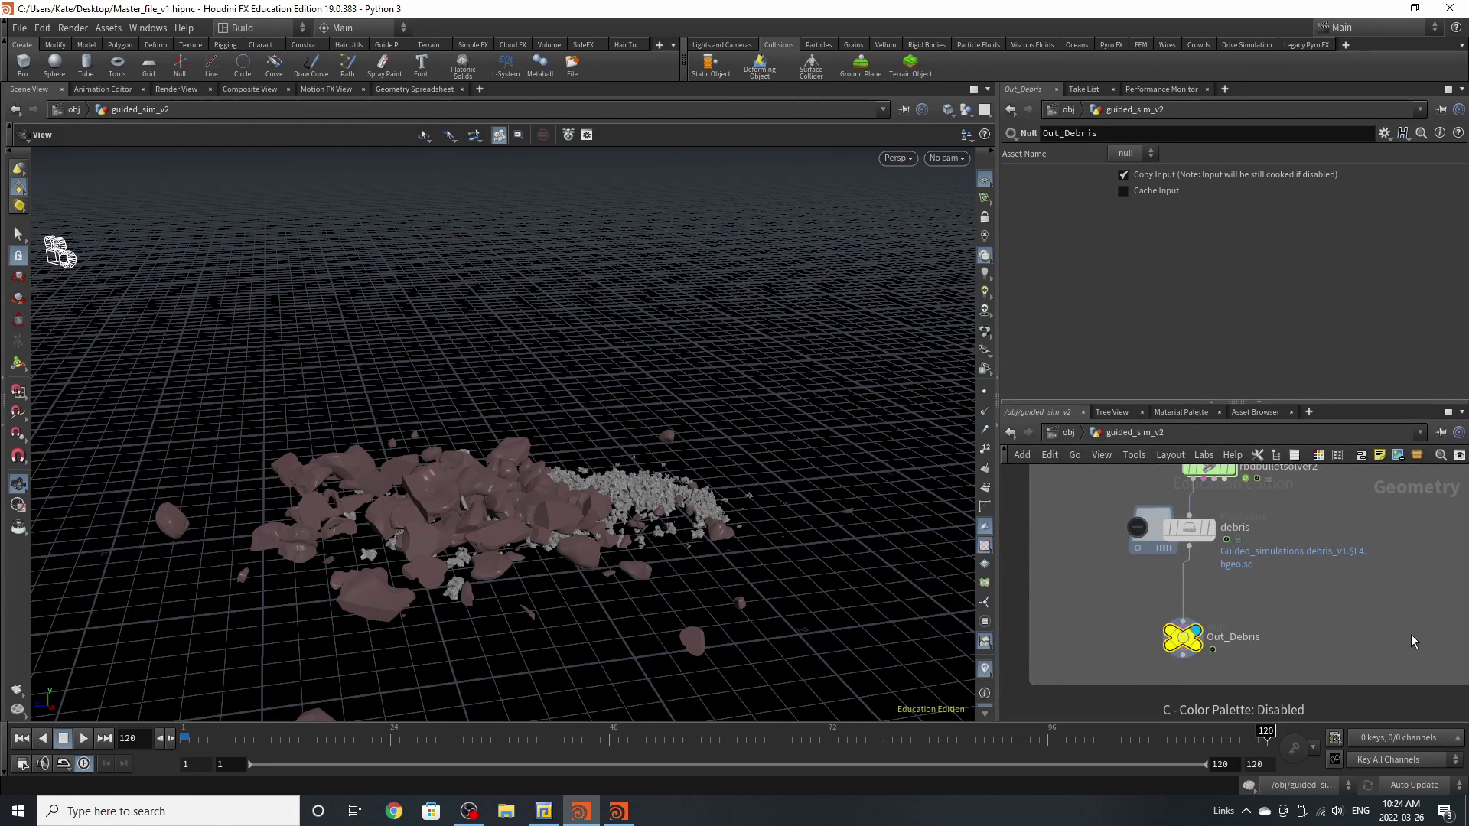
- Go up to /obj, look inside Render_Sim_Main, return, and clear the selection
{"action": "left_click", "coordinate": [1063, 433]}
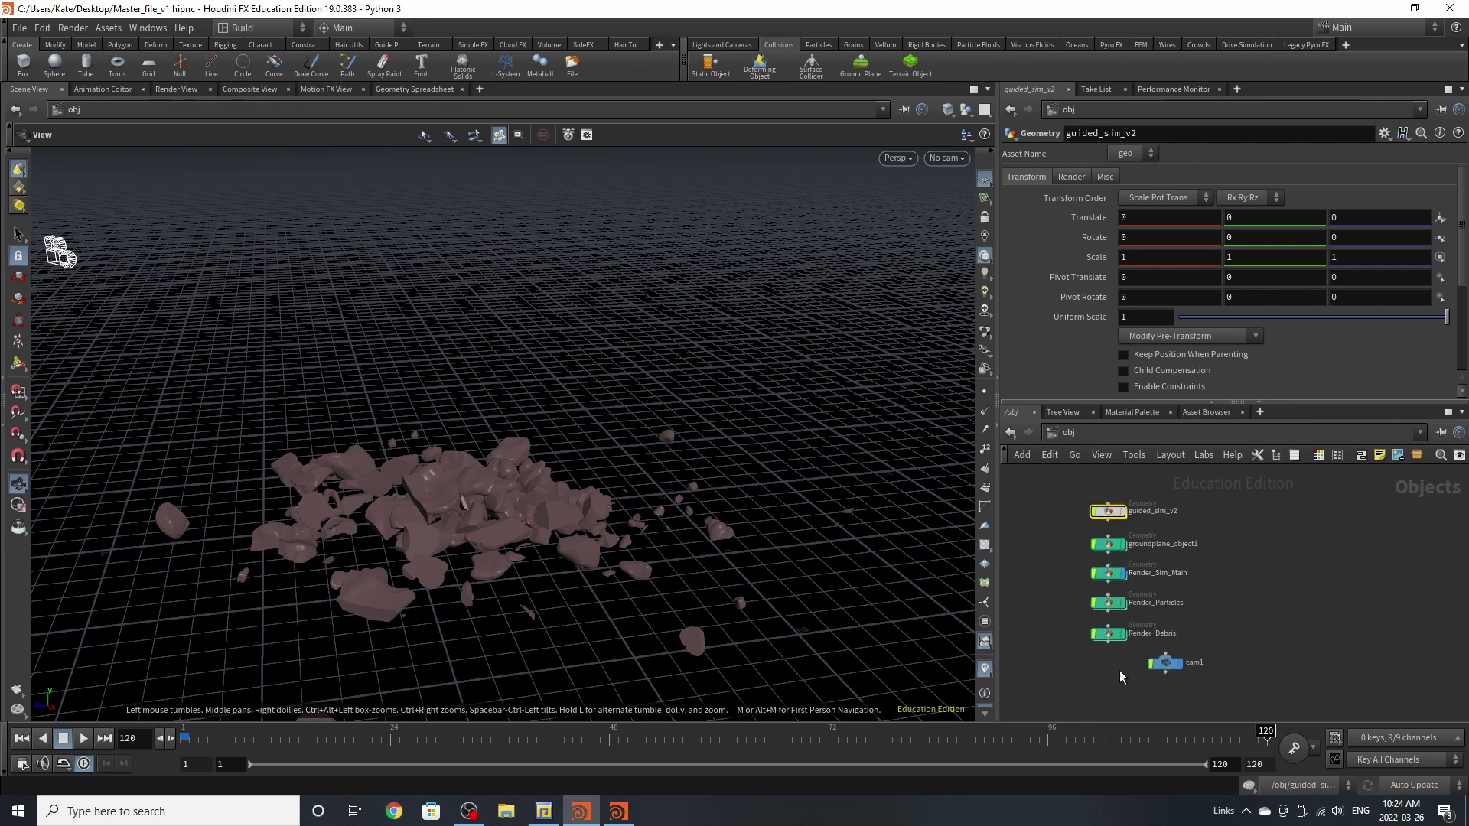
{"action": "scroll", "coordinate": [1151, 595], "scroll_direction": "up", "scroll_amount": 3}
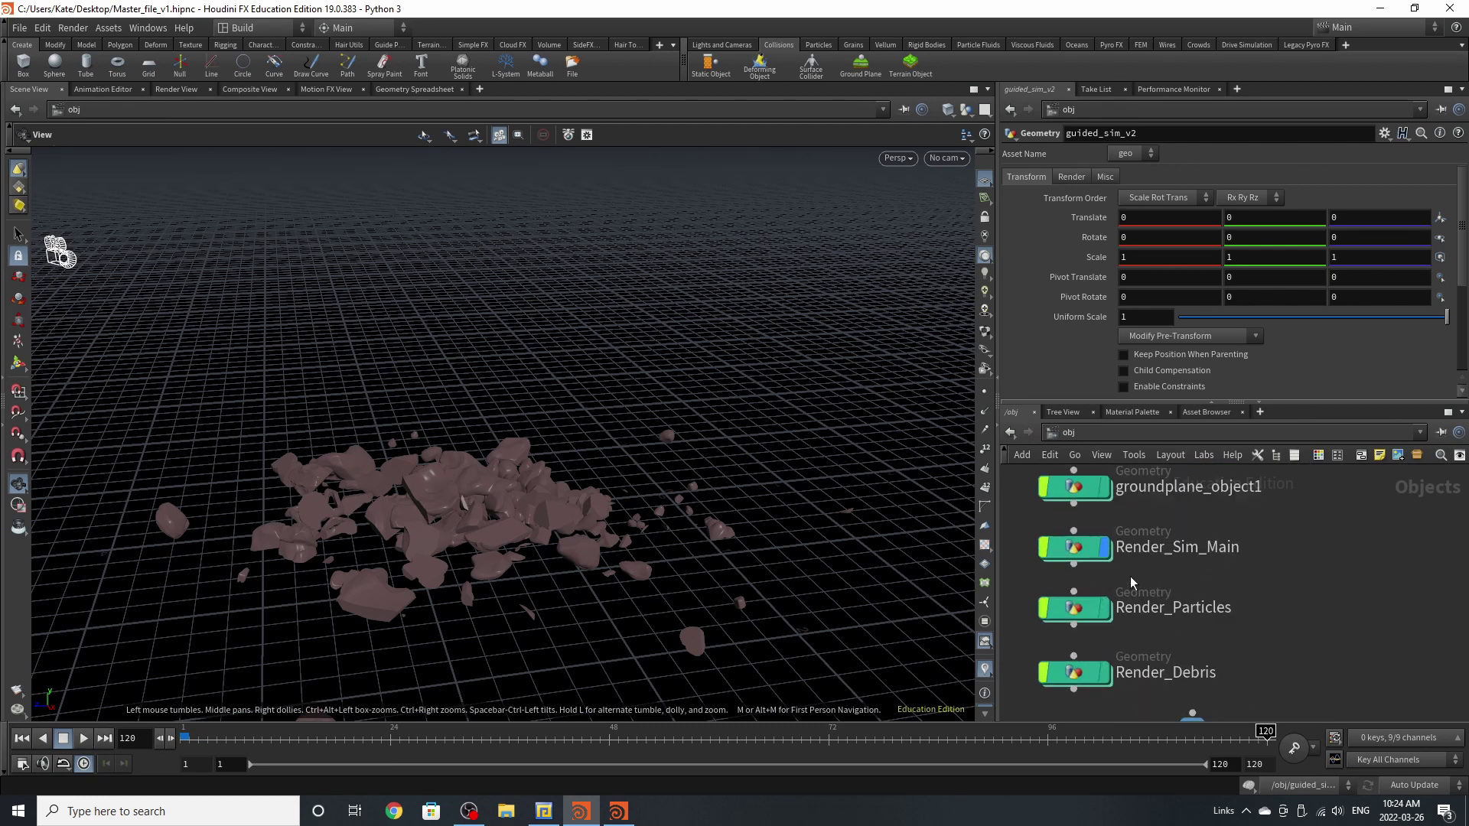
{"action": "double_click", "coordinate": [1073, 555]}
{"action": "left_click", "coordinate": [1071, 433]}
{"action": "left_click", "coordinate": [1261, 626]}
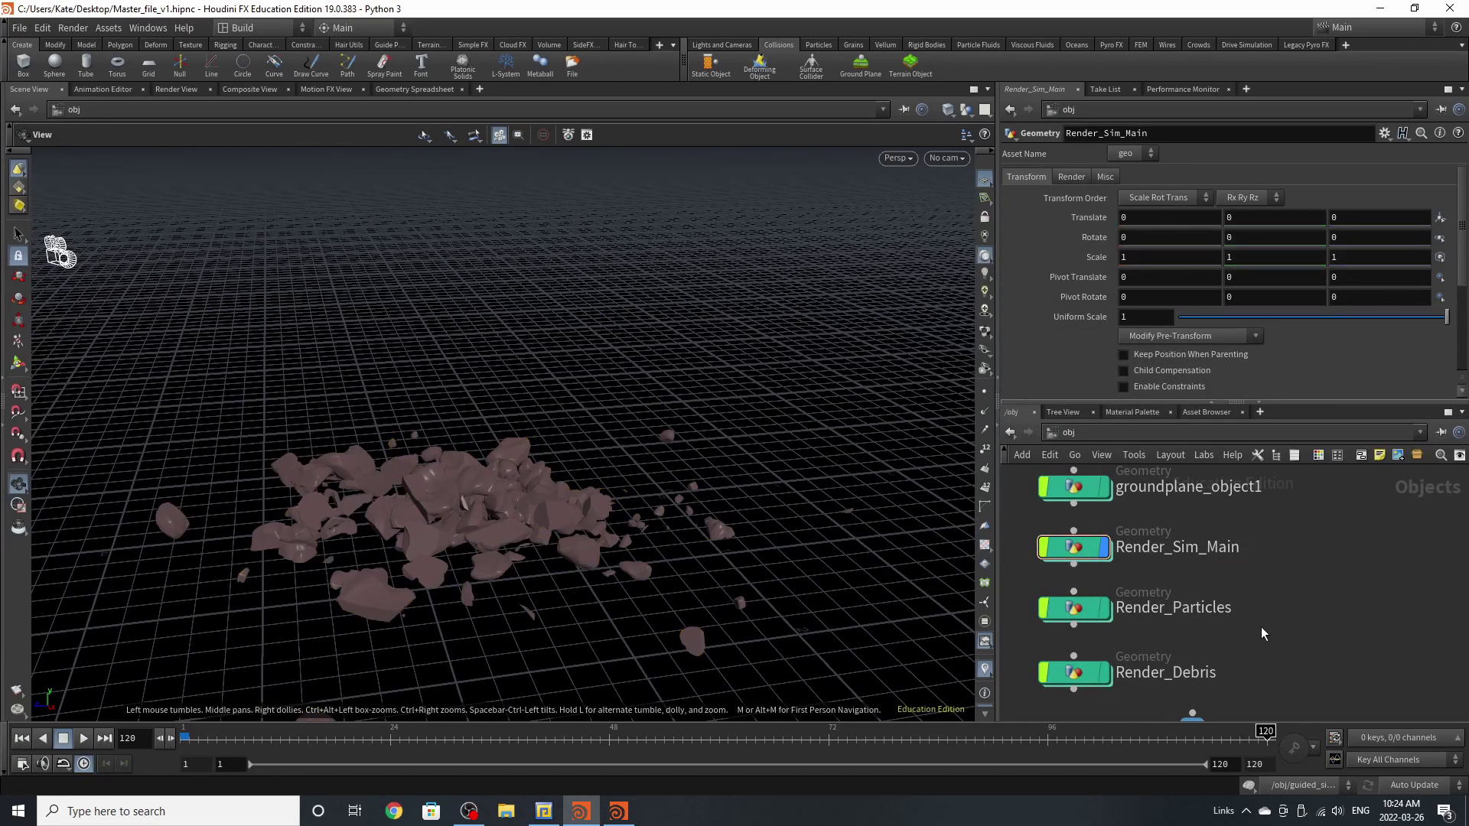